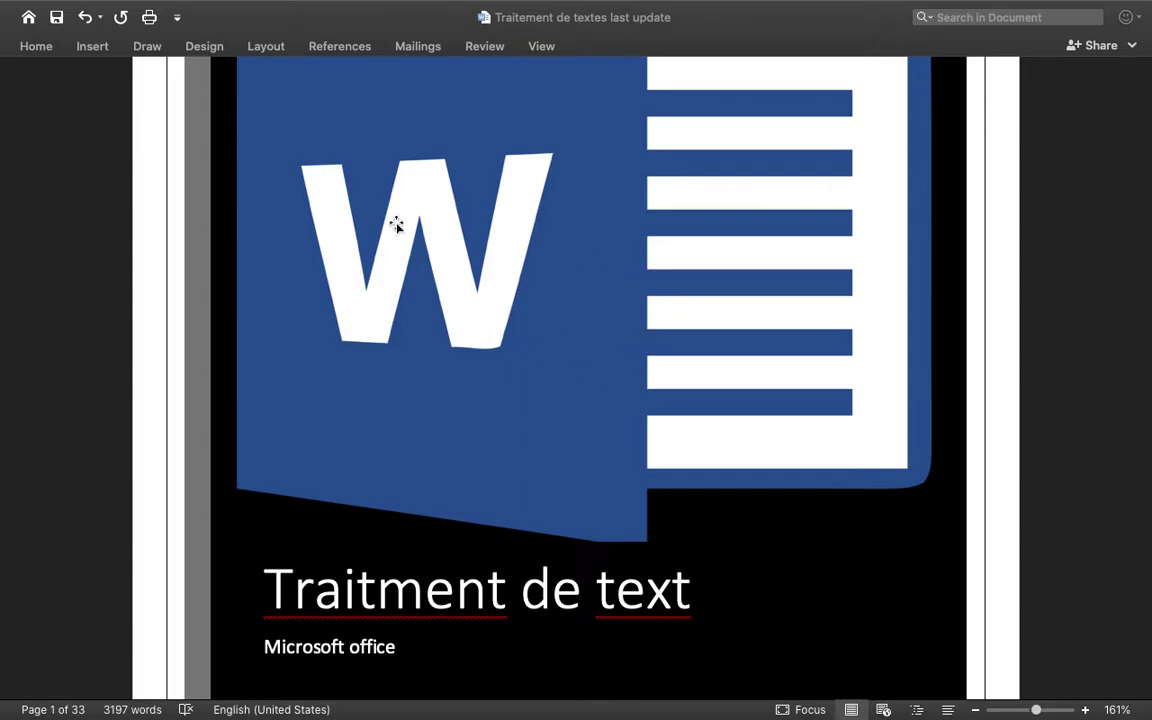
# - Show the References tools and scroll through the 33-page document back to the page 2 title
pyautogui.click(343, 52)
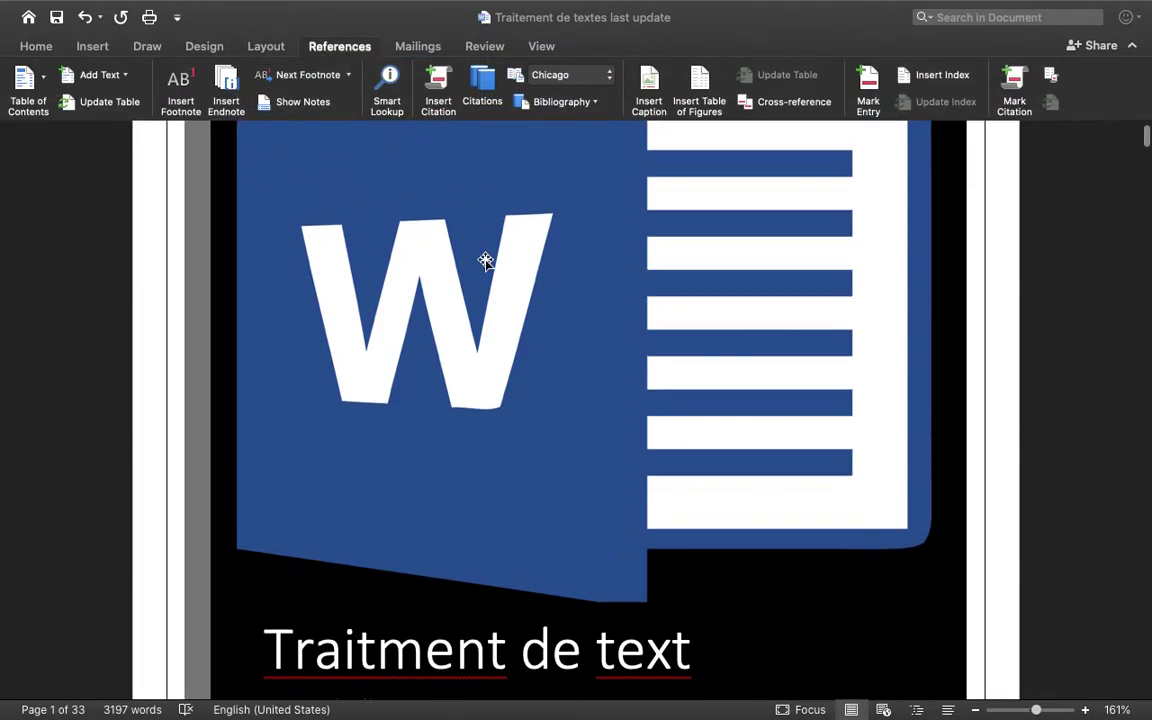
pyautogui.scroll(-3, 485, 261)
pyautogui.scroll(-5, 485, 261)
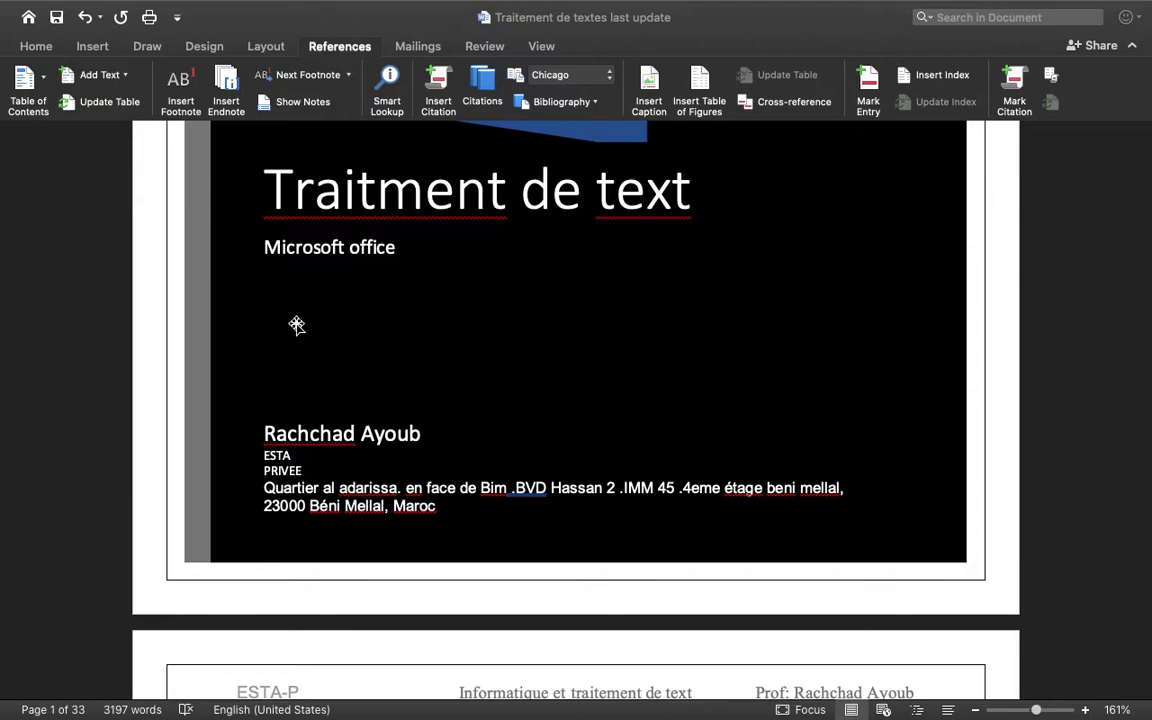
pyautogui.scroll(-3, 296, 324)
pyautogui.scroll(-2, 296, 324)
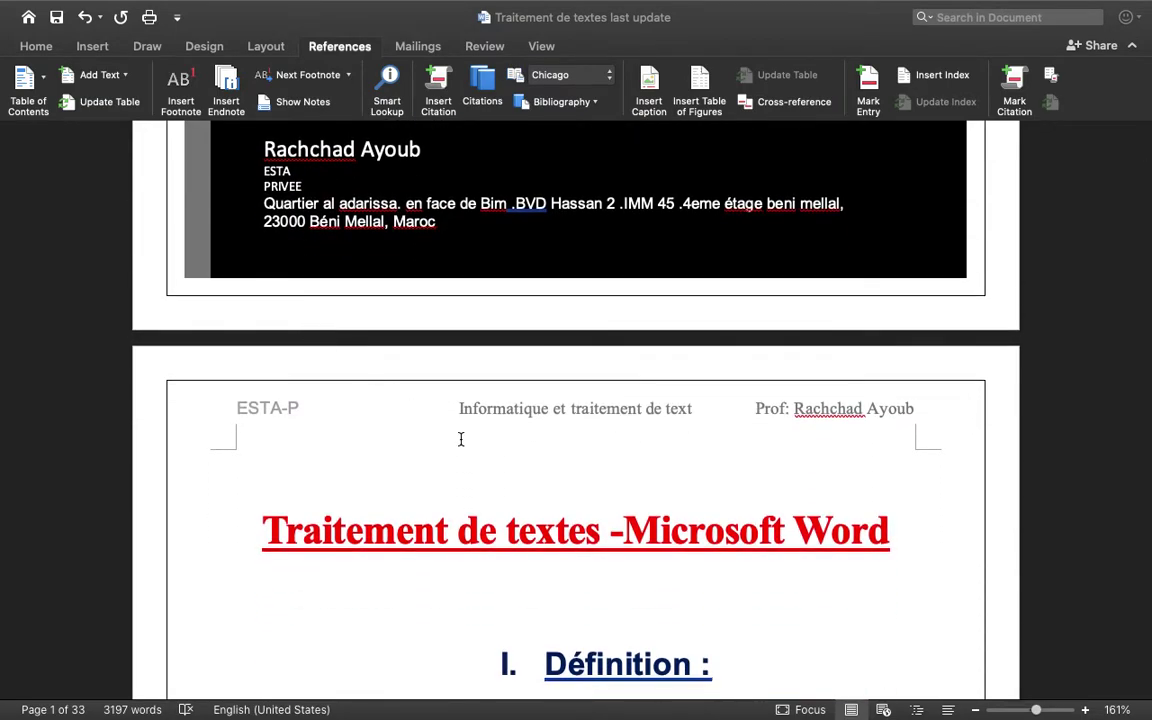
pyautogui.scroll(-2, 461, 439)
pyautogui.scroll(3, 452, 452)
pyautogui.scroll(-3, 453, 448)
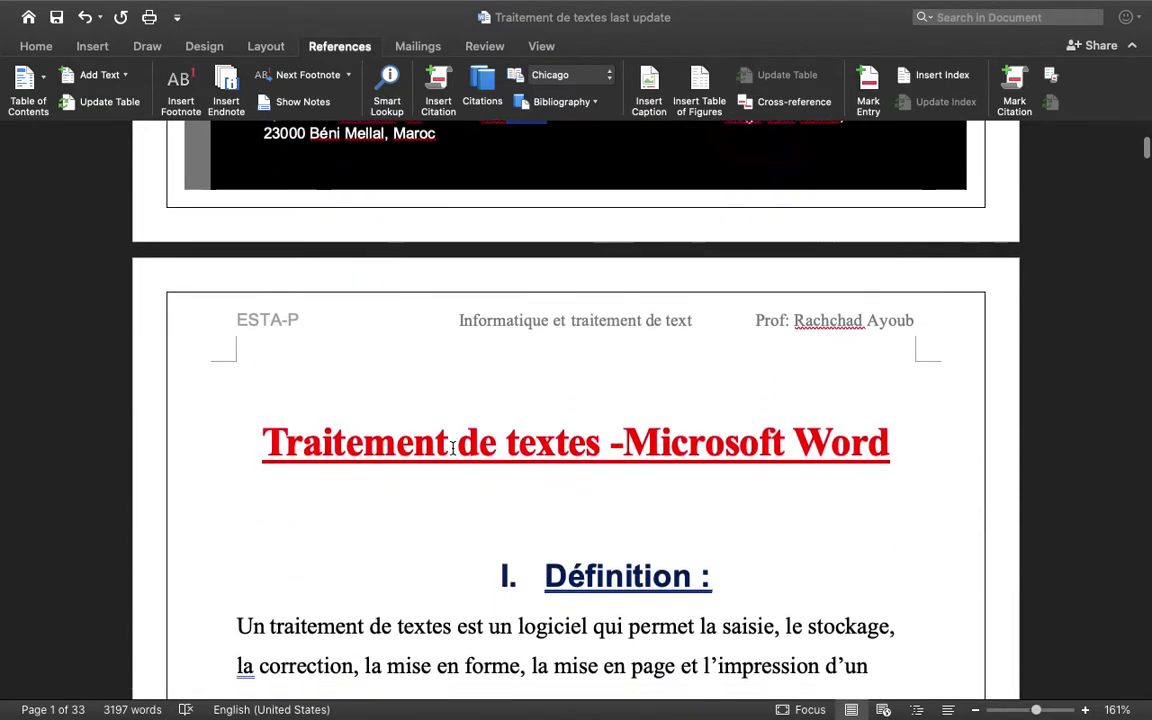
pyautogui.scroll(-3, 452, 448)
pyautogui.scroll(-1, 452, 448)
pyautogui.scroll(-1, 452, 448)
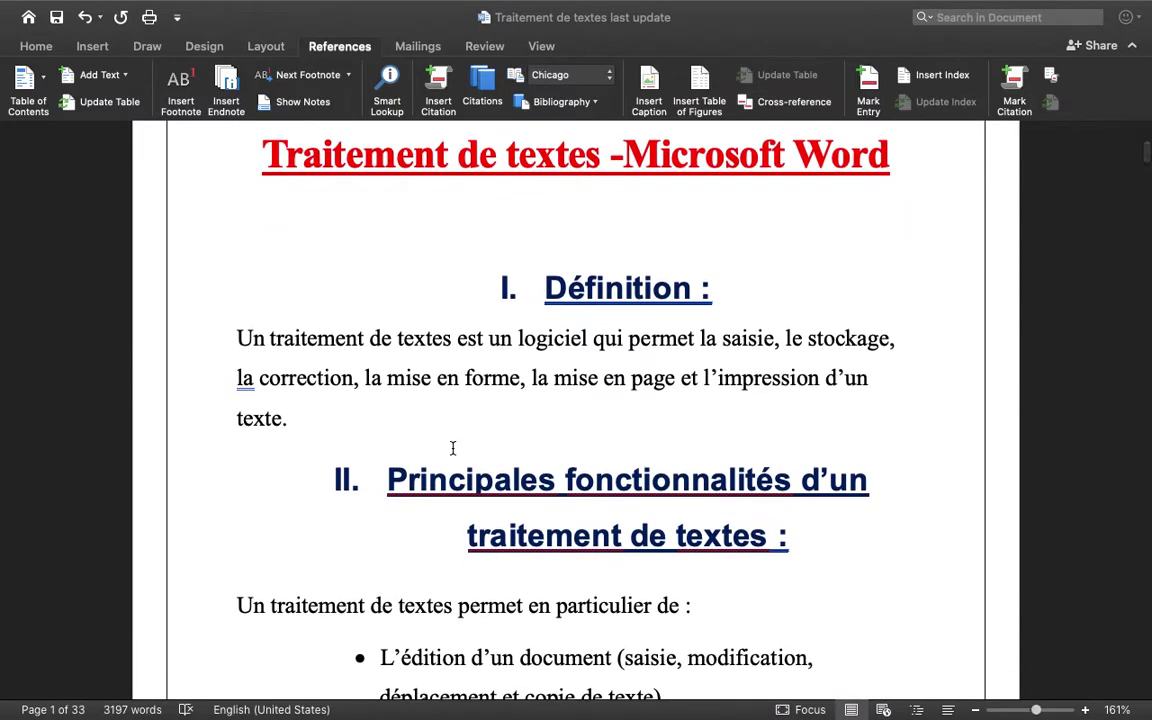
pyautogui.scroll(-10, 452, 448)
pyautogui.scroll(-5, 452, 448)
pyautogui.scroll(-5, 452, 448)
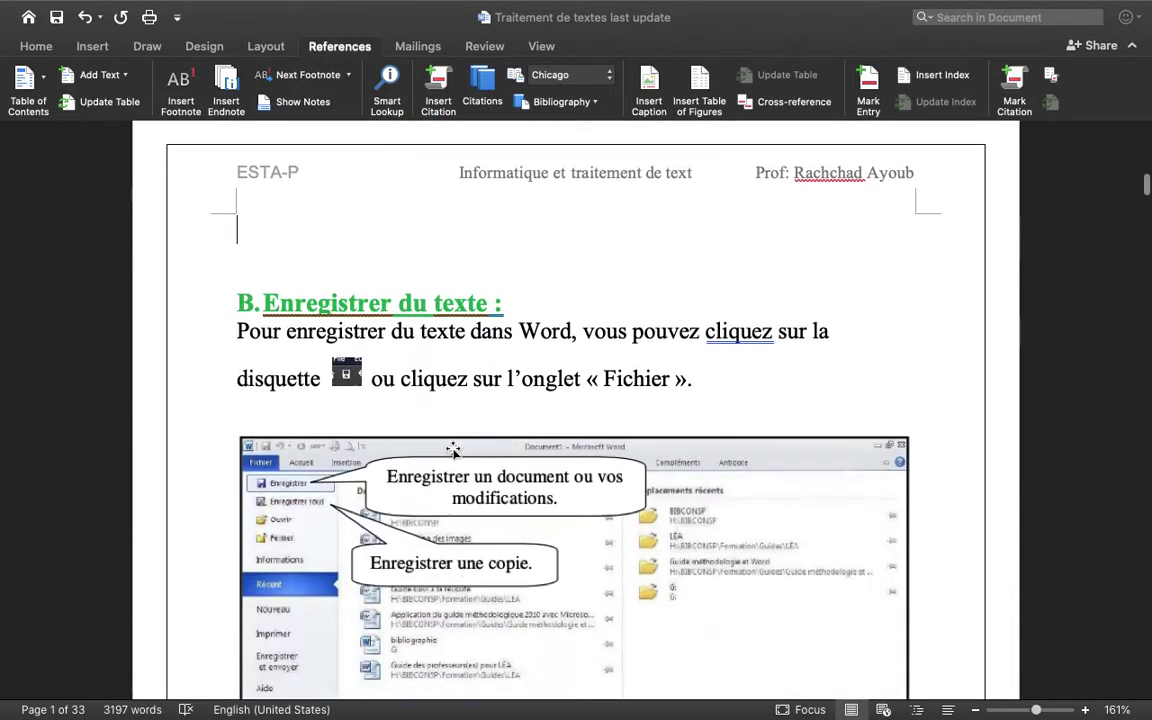
pyautogui.scroll(-5, 452, 448)
pyautogui.scroll(-5, 452, 448)
pyautogui.scroll(-5, 452, 448)
pyautogui.scroll(-5, 452, 448)
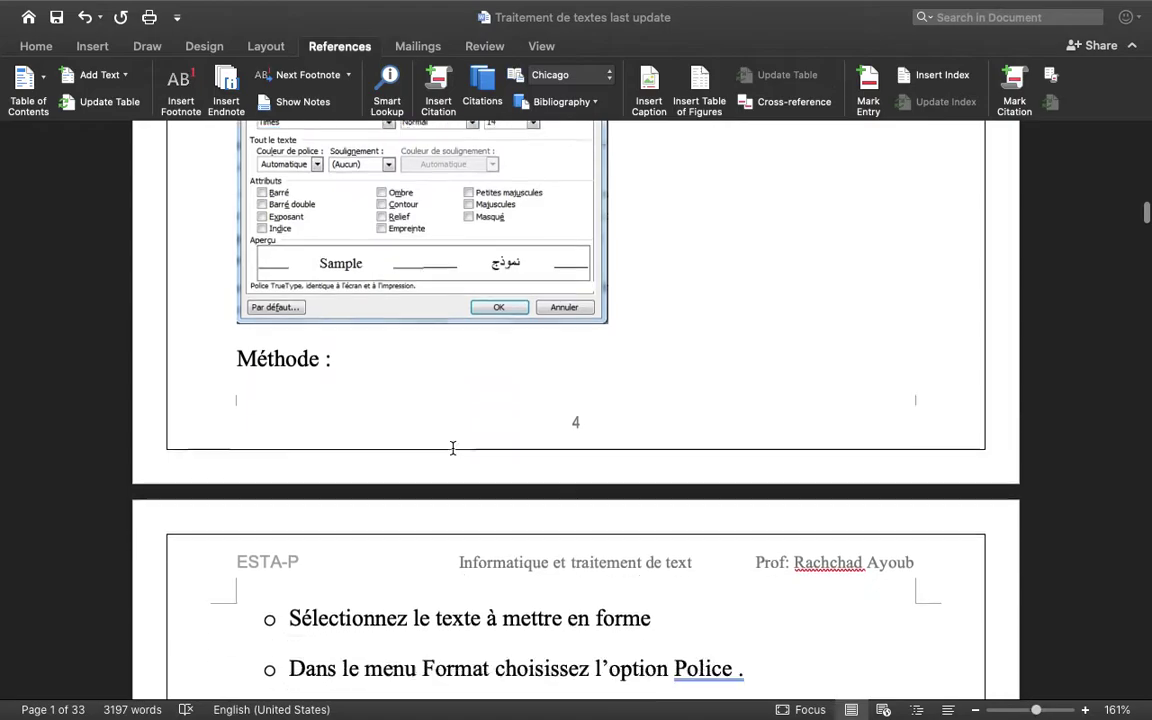
pyautogui.scroll(-5, 452, 448)
pyautogui.scroll(-3, 452, 448)
pyautogui.scroll(10, 452, 448)
pyautogui.scroll(15, 452, 481)
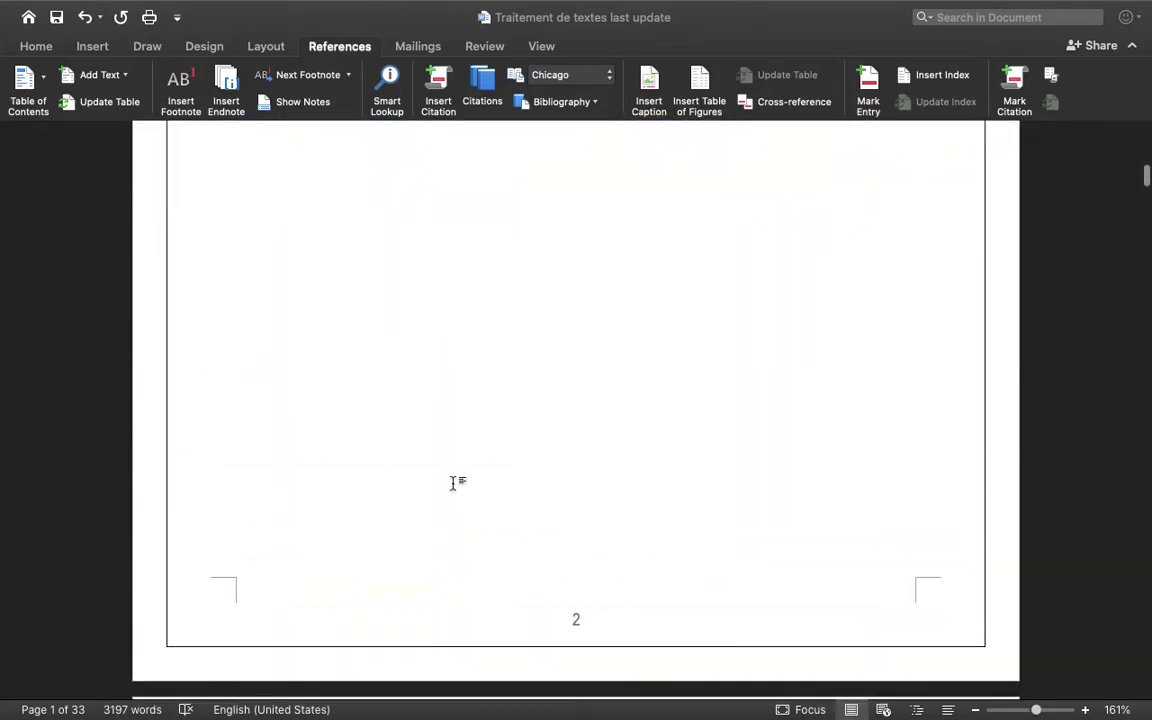
pyautogui.scroll(5, 452, 481)
pyautogui.scroll(10, 452, 481)
pyautogui.scroll(10, 452, 481)
pyautogui.scroll(5, 452, 484)
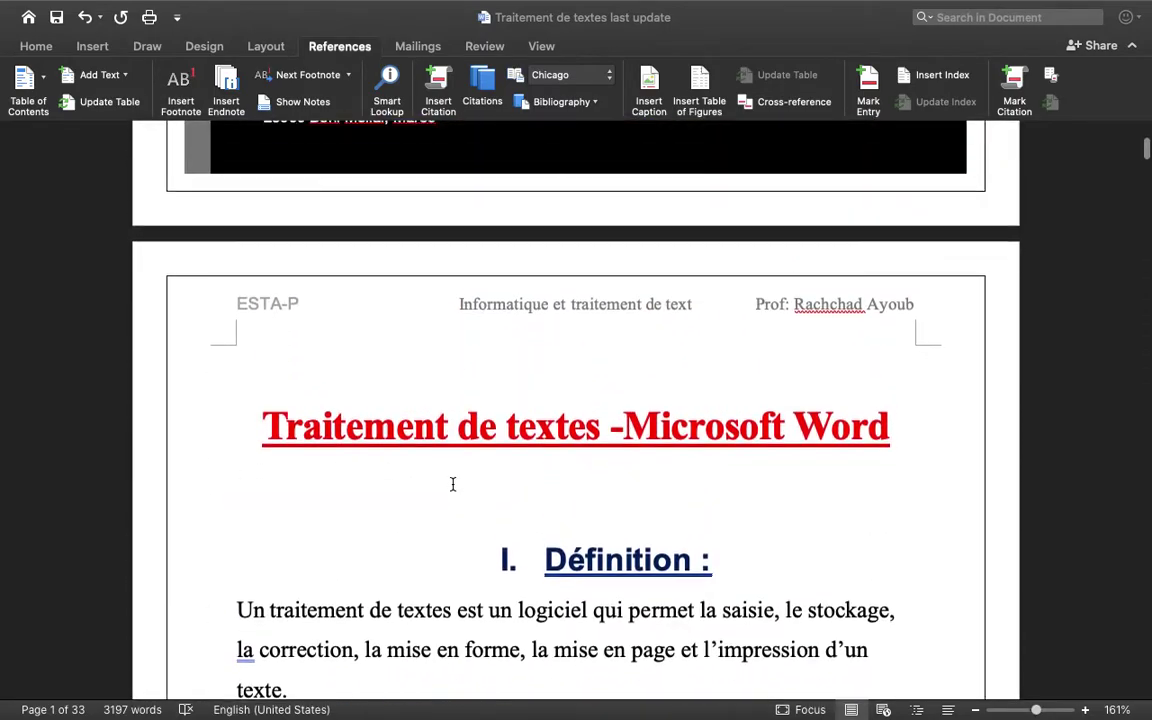
pyautogui.scroll(-1, 452, 484)
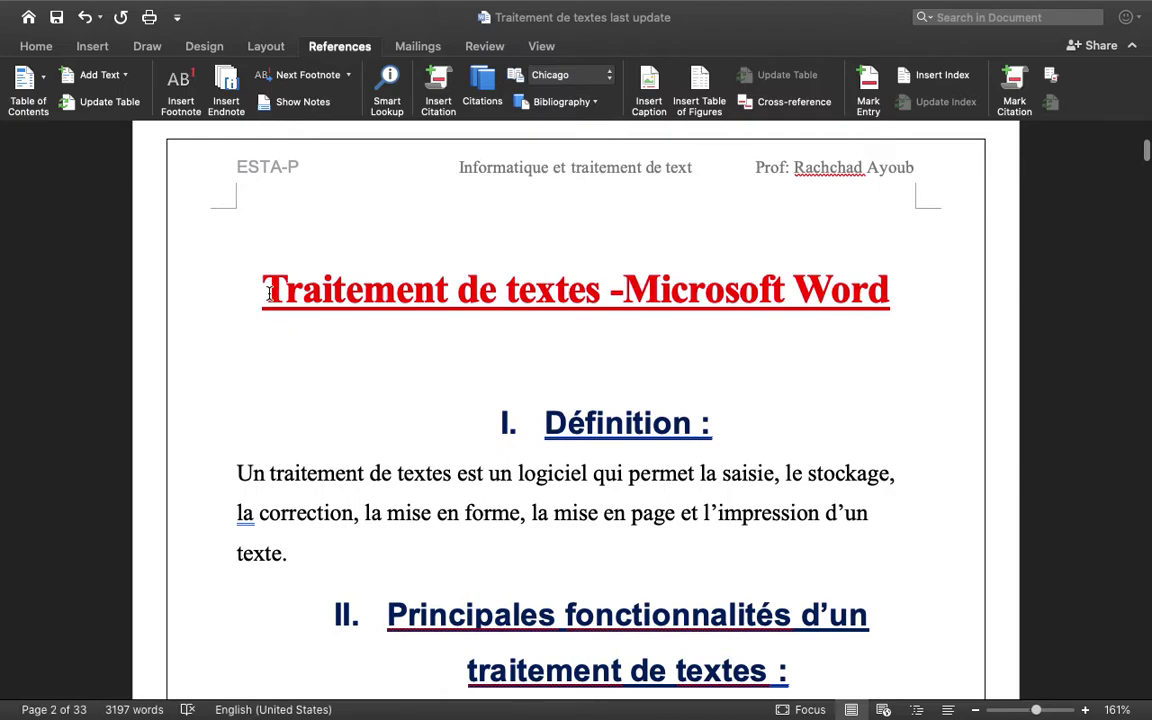
# - Select 'Traitement de textes -Microsoft Word' and expand the Home Styles gallery to see its Title style
pyautogui.moveTo(268, 293); pyautogui.dragTo(853, 281)
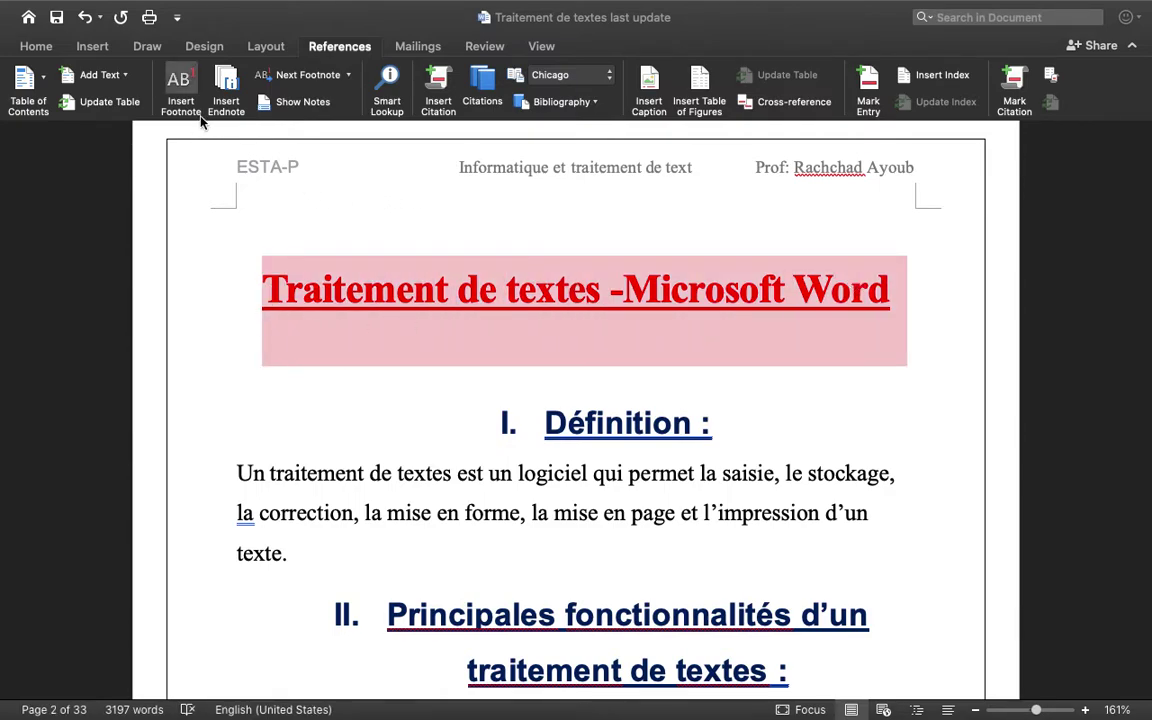
pyautogui.click(36, 46)
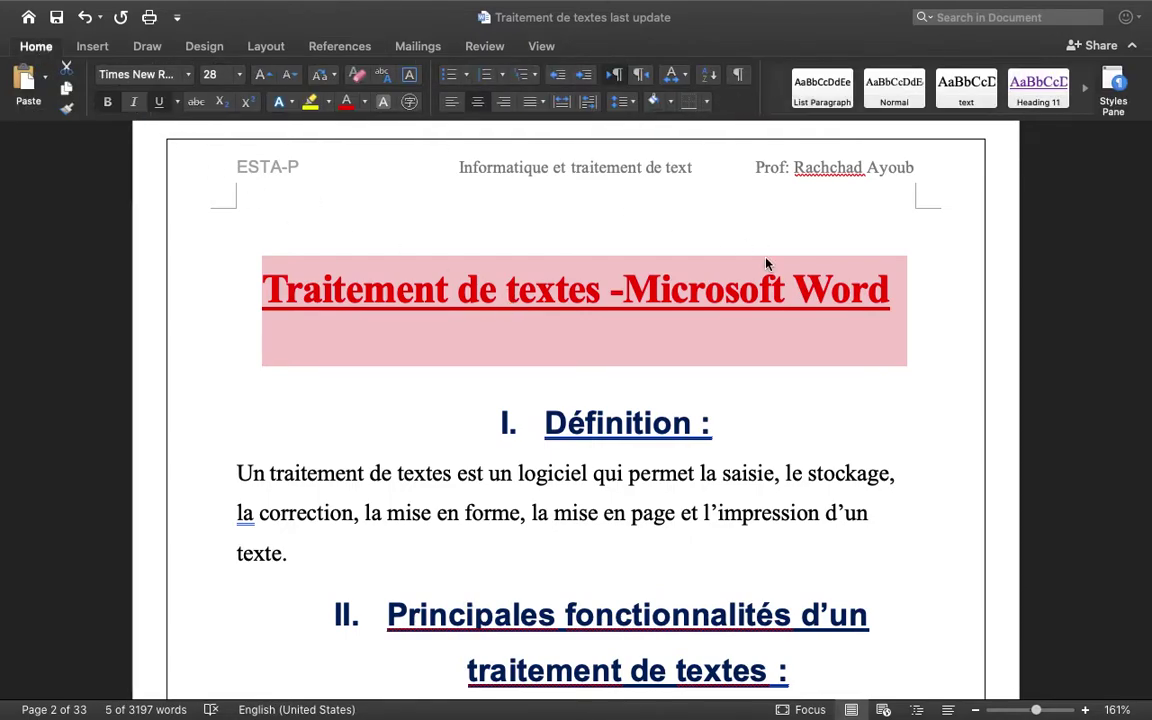
pyautogui.click(932, 122)
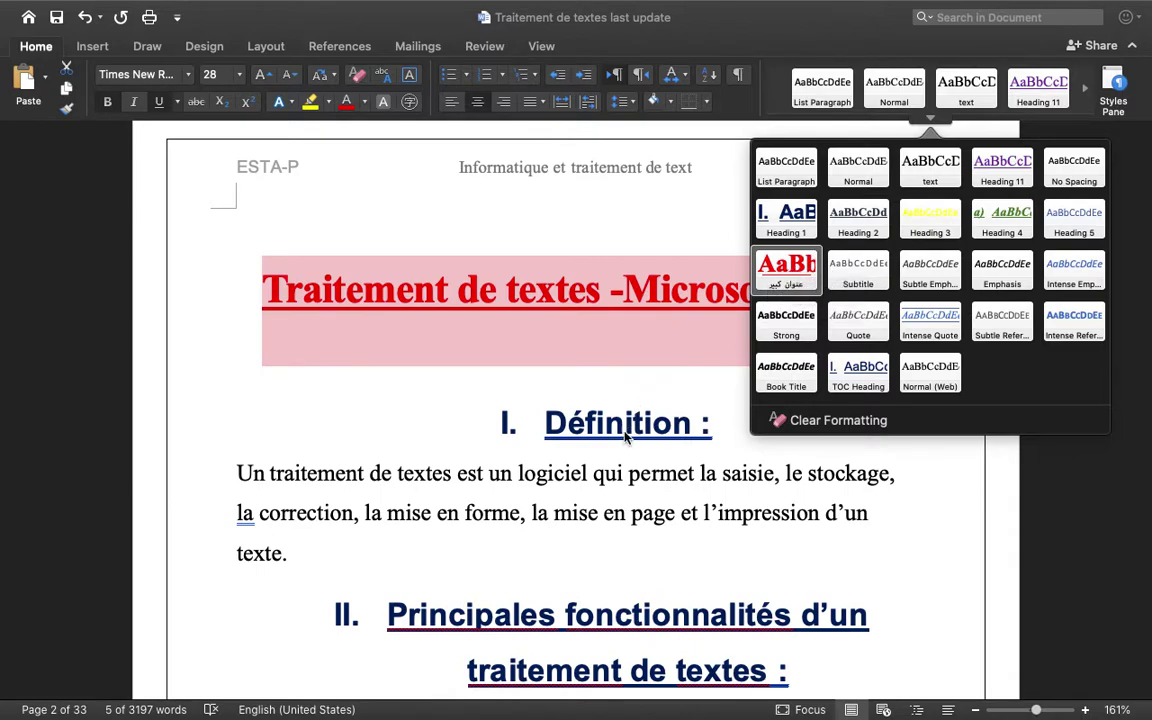
# - Select 'Définition :', browse the Styles gallery down to Heading 3, then close it unapplied
pyautogui.moveTo(720, 417); pyautogui.dragTo(640, 418)
pyautogui.click(460, 419)
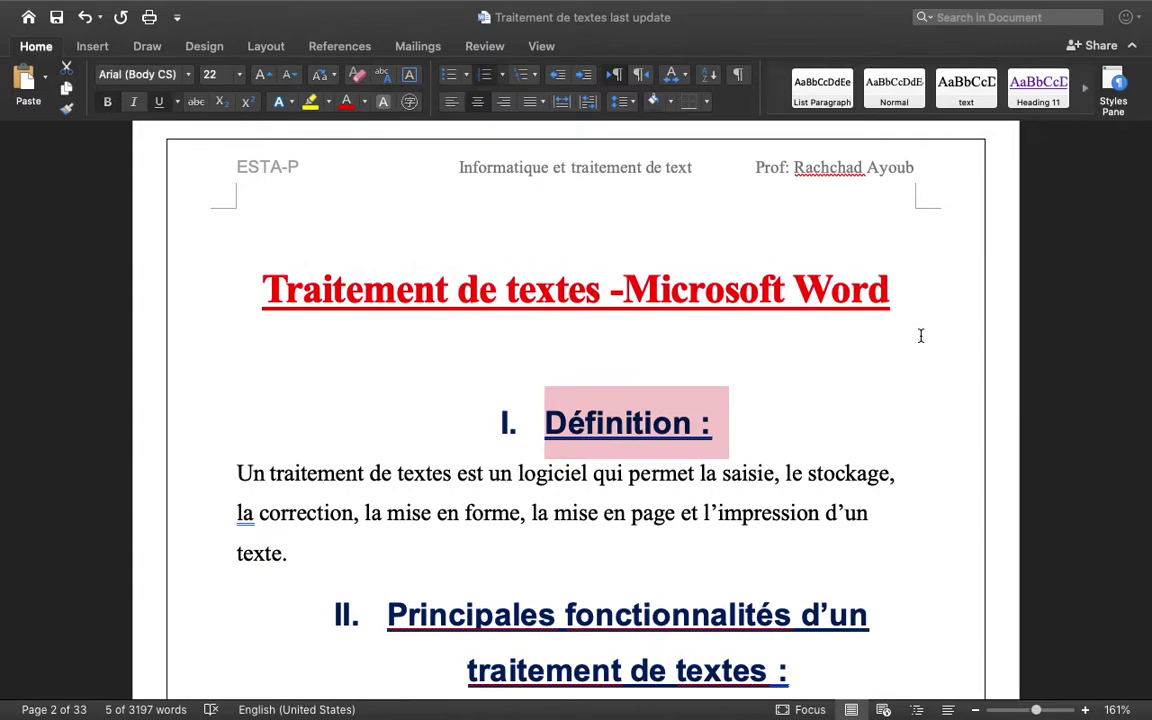
pyautogui.click(930, 124)
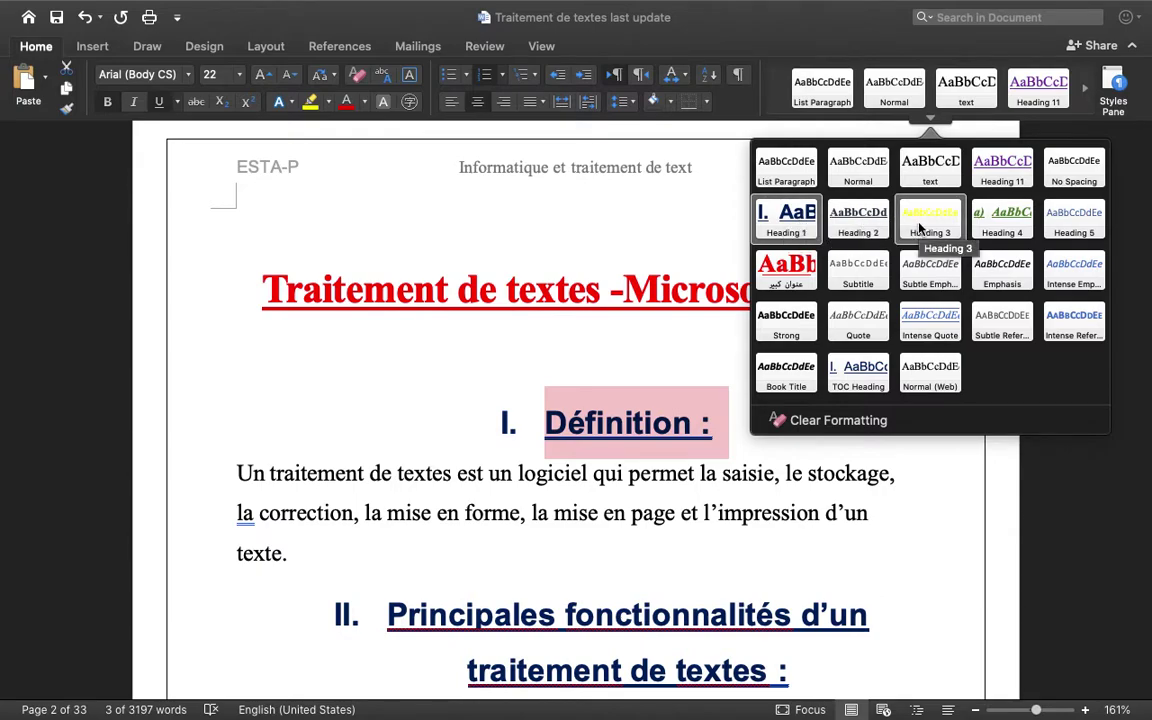
pyautogui.scroll(-1, 745, 381)
pyautogui.scroll(-2, 745, 383)
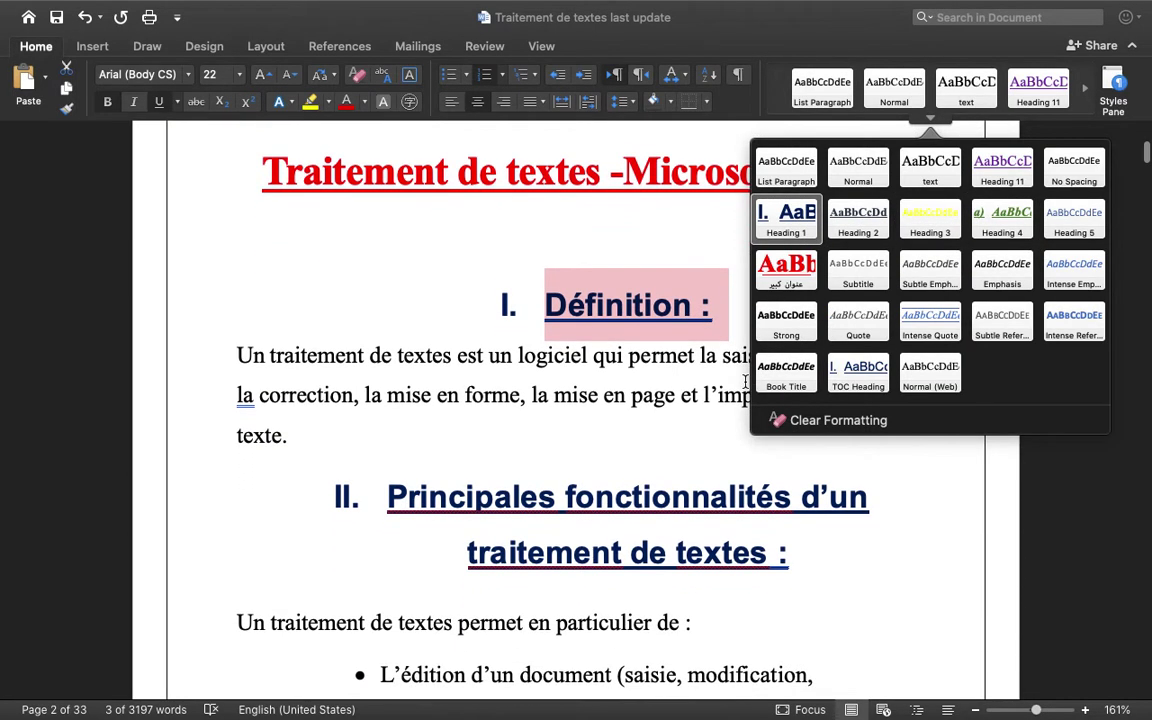
pyautogui.scroll(-4, 745, 385)
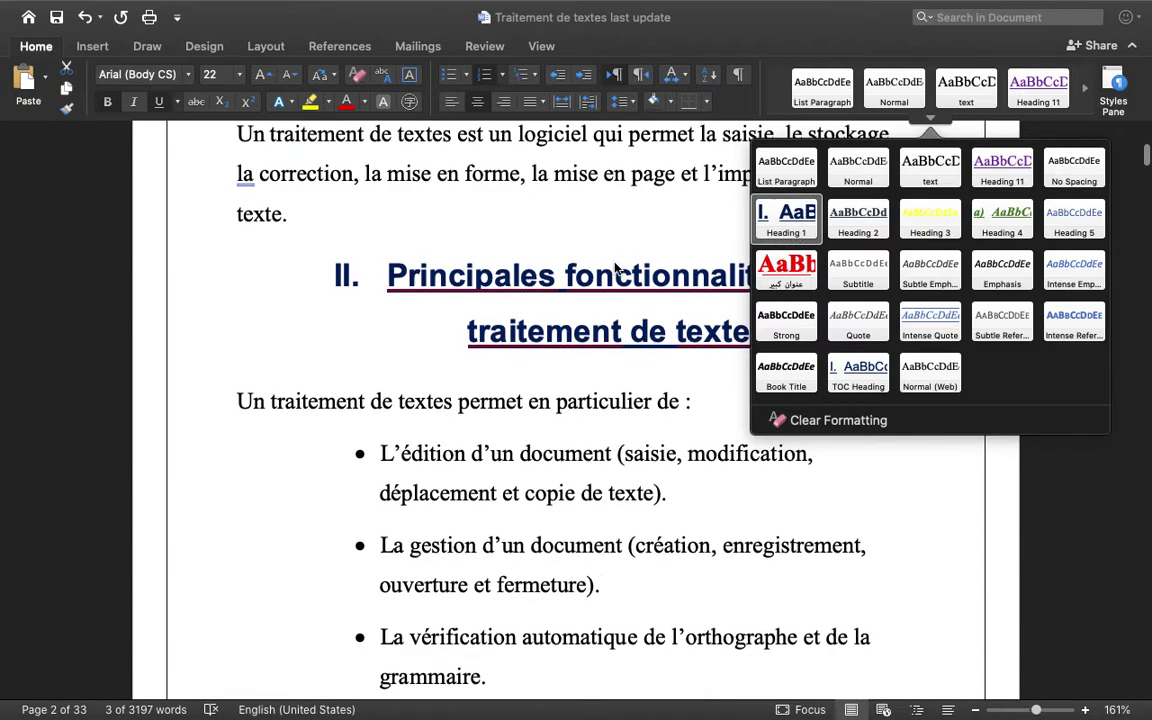
pyautogui.scroll(4, 553, 235)
pyautogui.scroll(3, 614, 262)
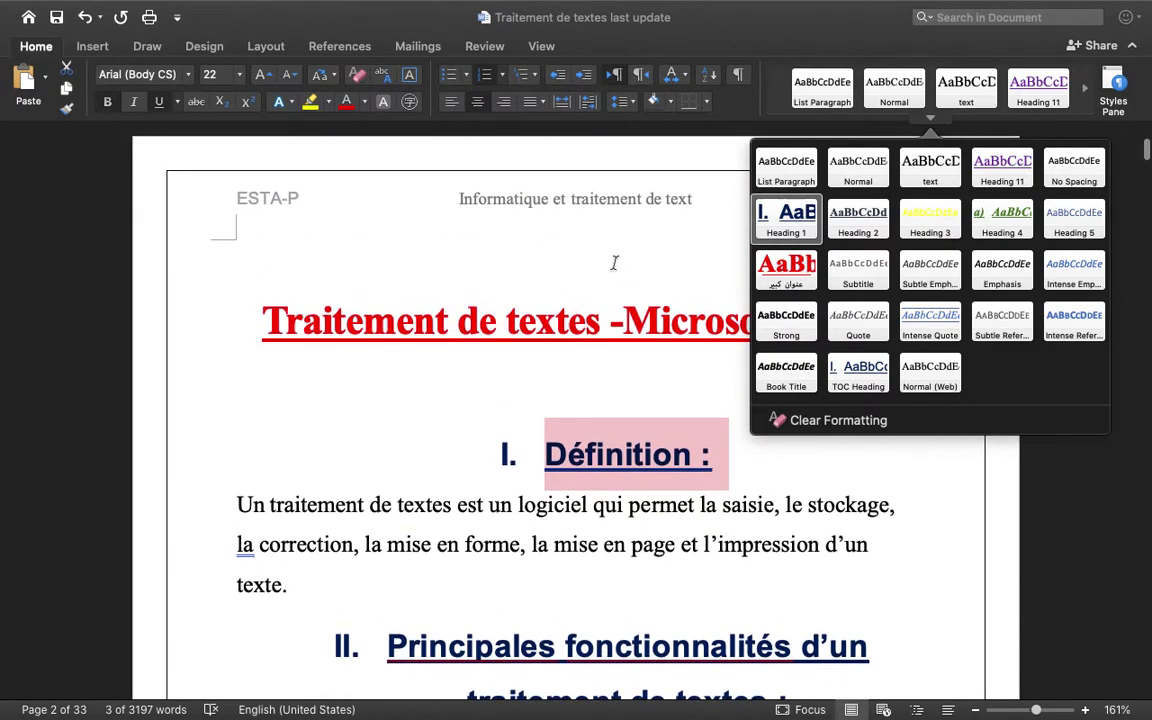
pyautogui.scroll(-3, 614, 262)
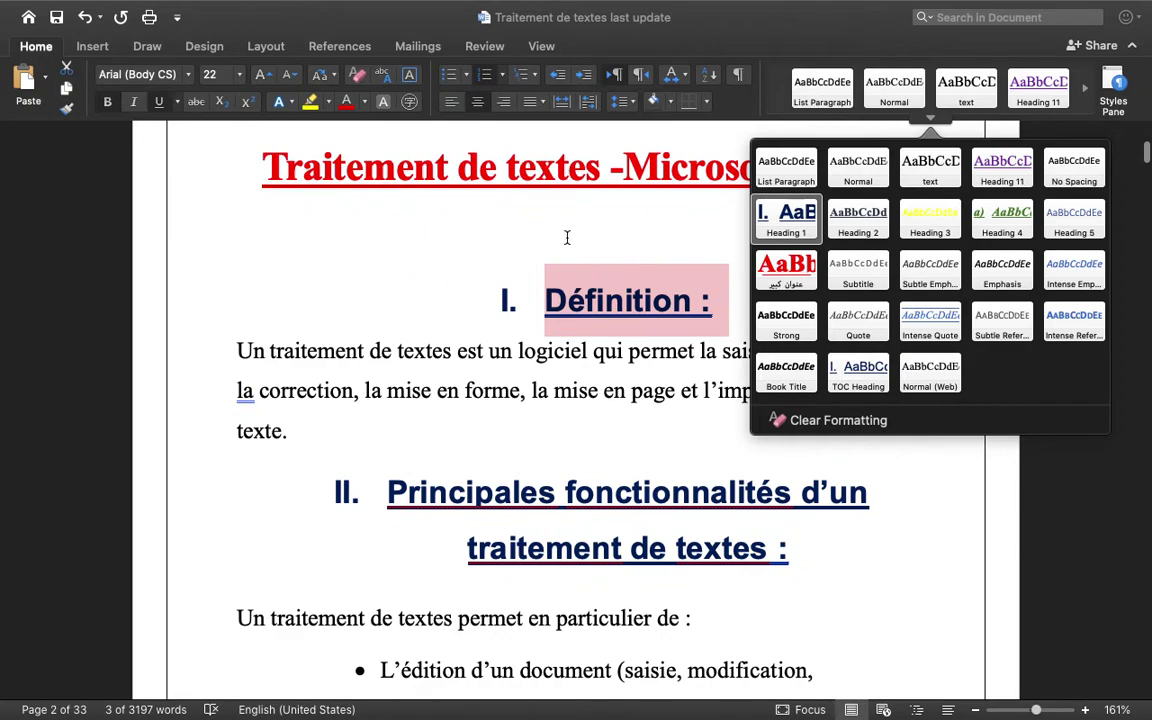
pyautogui.click(530, 228)
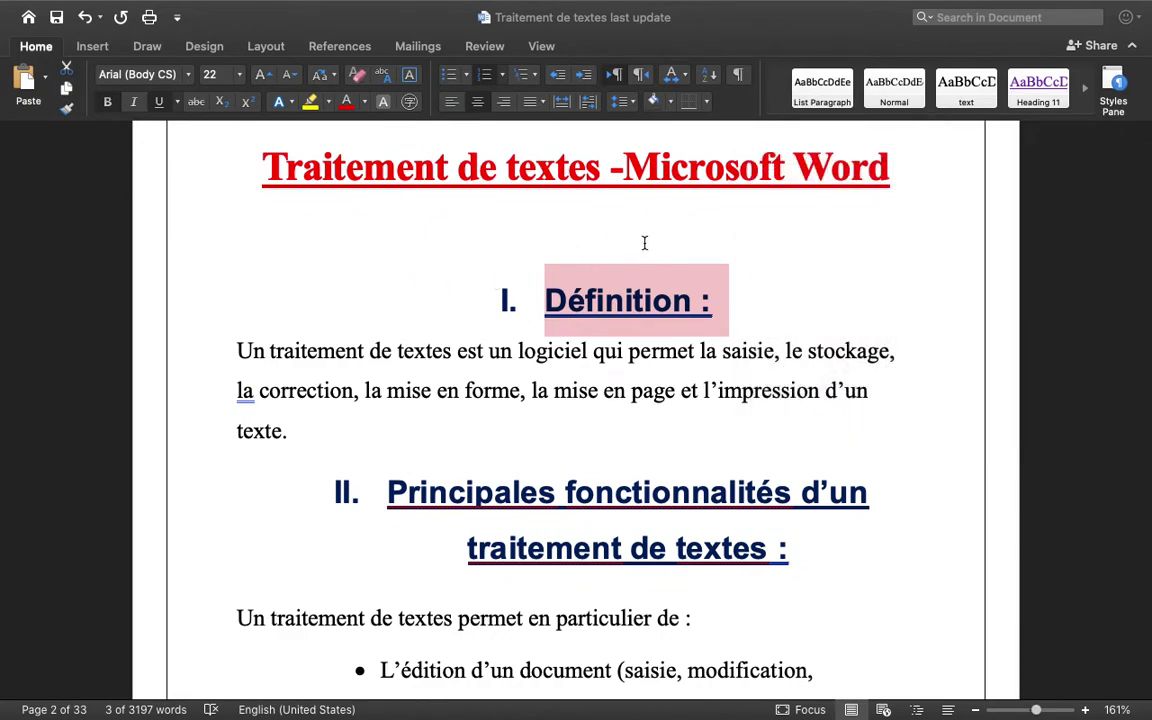
# - Insert a blank page before the title page and scroll to check it
pyautogui.scroll(3, 639, 215)
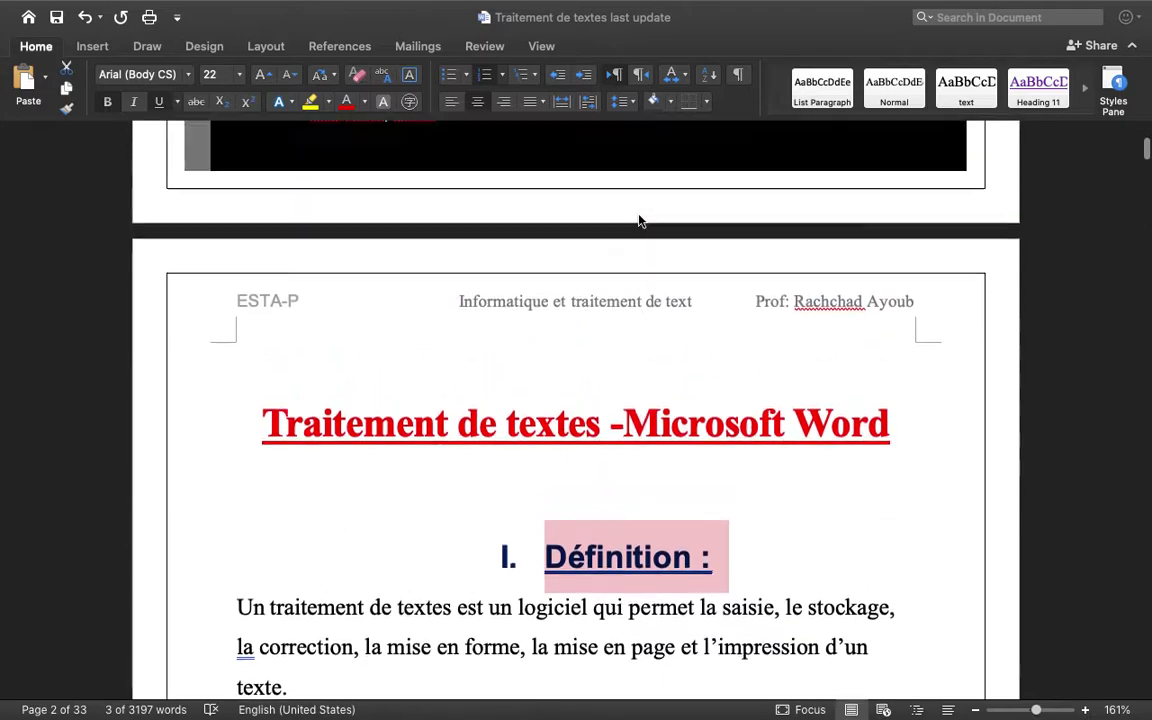
pyautogui.scroll(1, 640, 216)
pyautogui.scroll(-1, 640, 221)
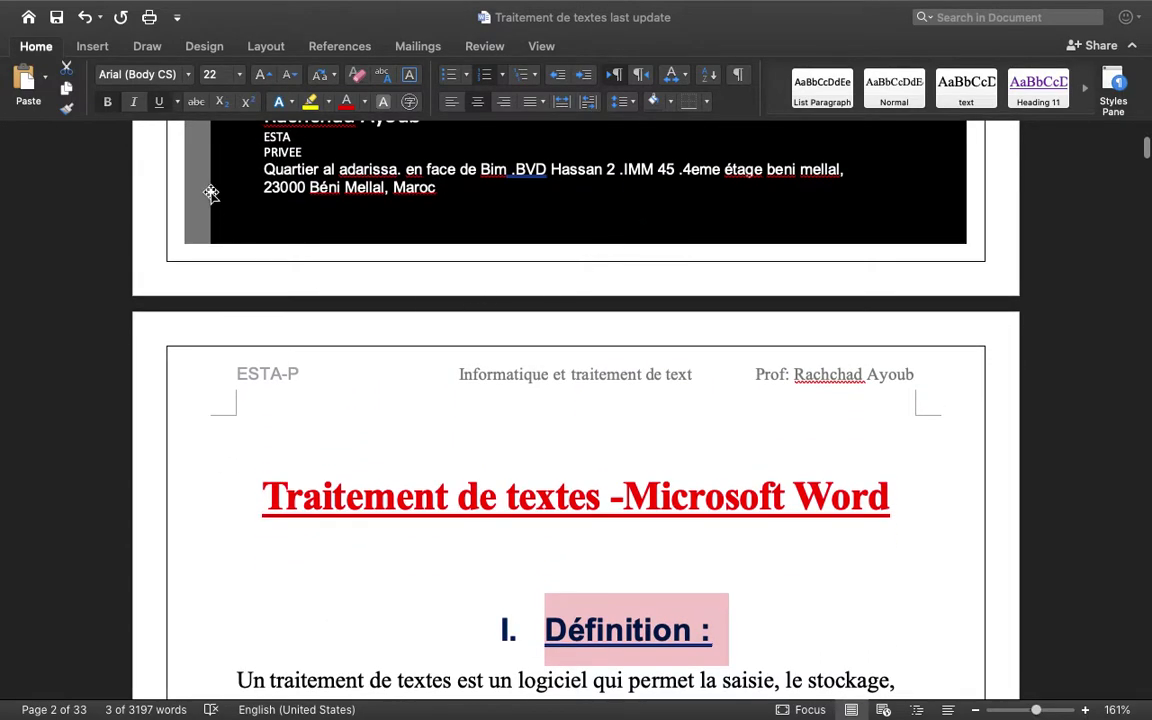
pyautogui.click(92, 47)
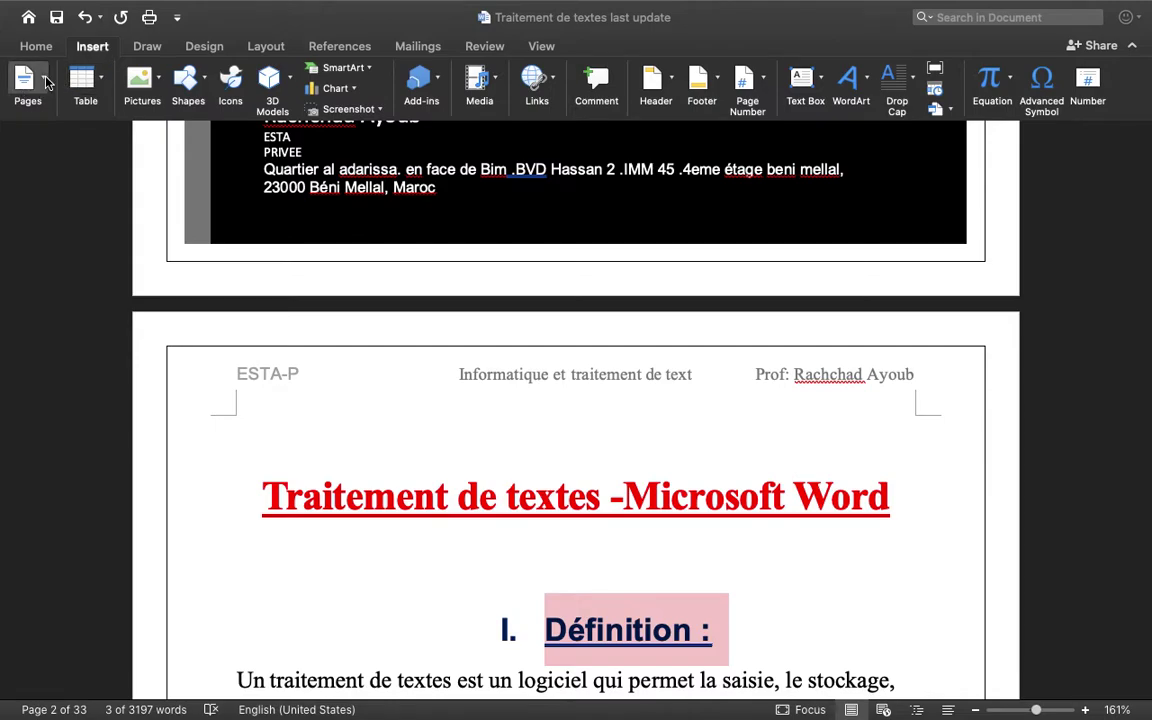
pyautogui.click(45, 82)
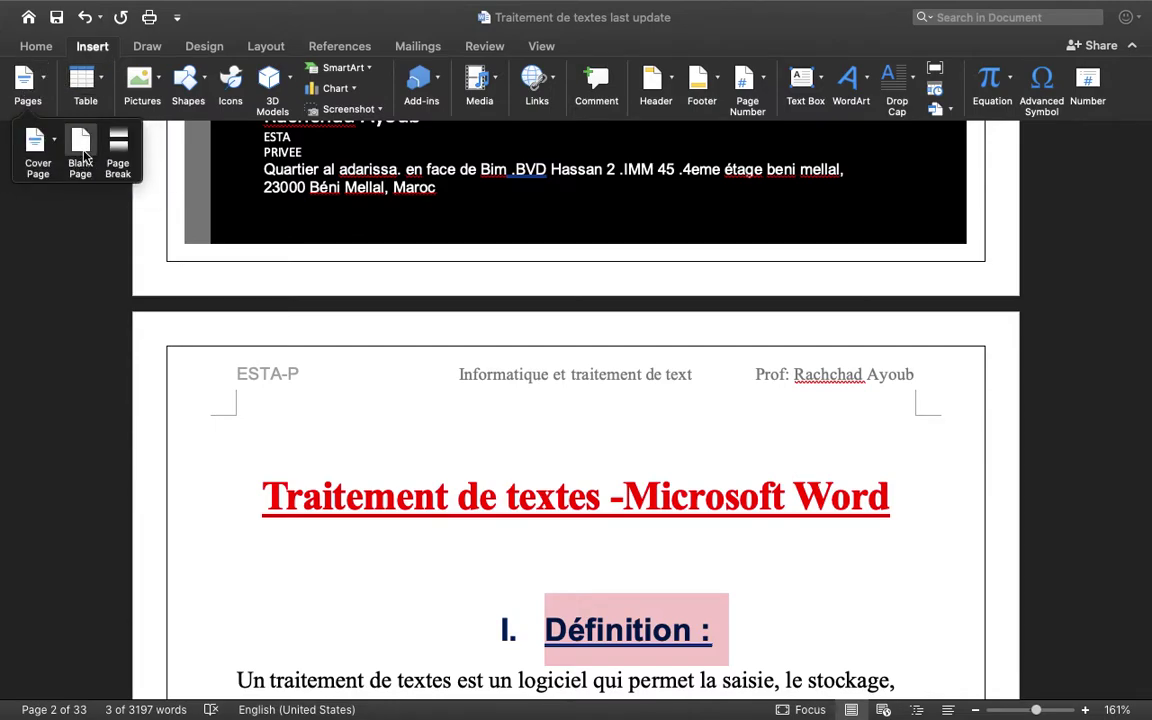
pyautogui.click(82, 150)
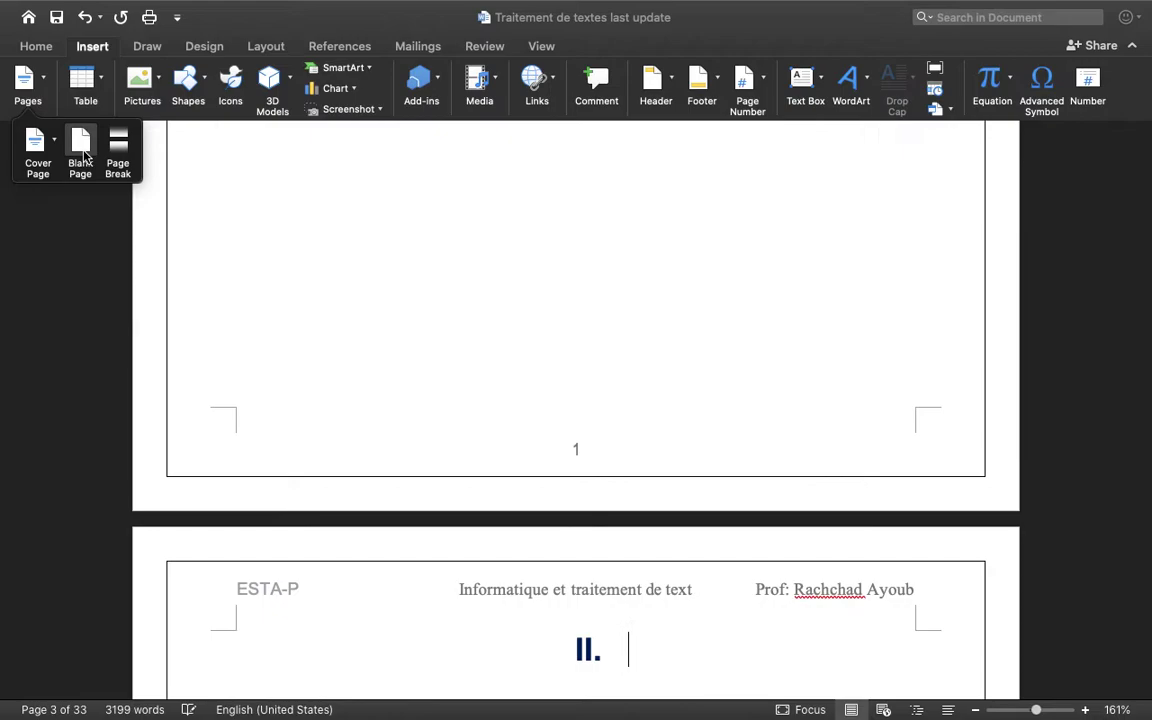
pyautogui.scroll(-5, 611, 368)
pyautogui.scroll(3, 611, 368)
pyautogui.scroll(5, 611, 368)
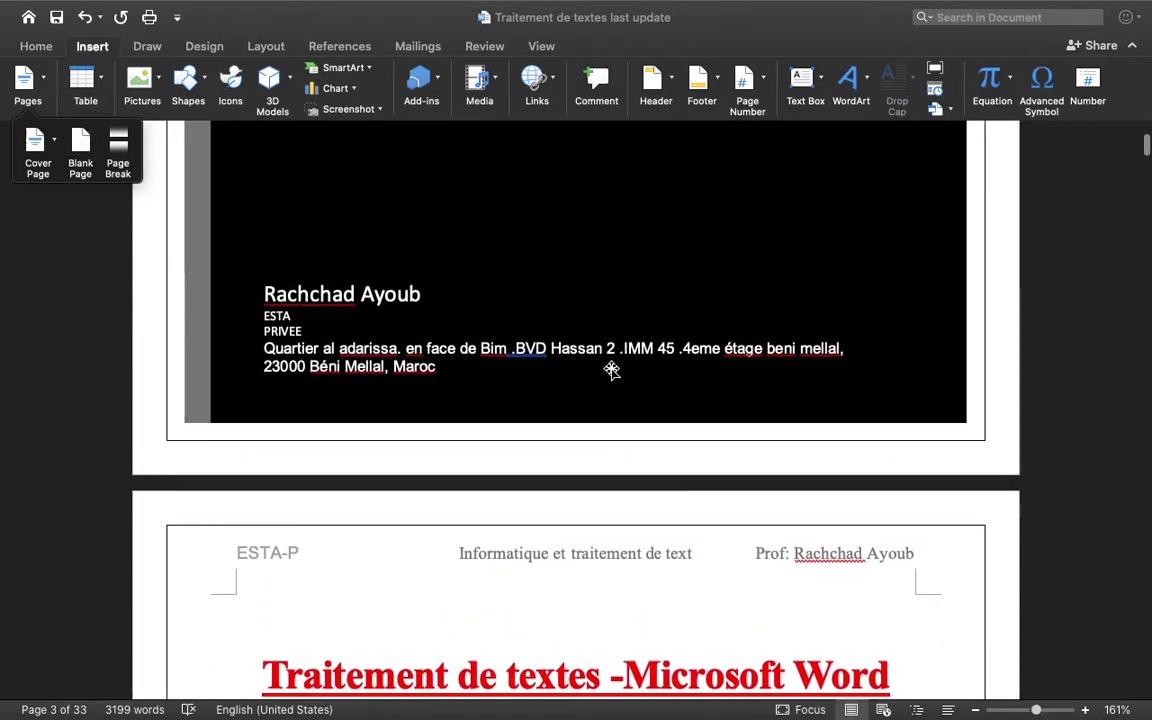
pyautogui.scroll(-5, 611, 368)
pyautogui.scroll(-10, 611, 368)
pyautogui.scroll(5, 611, 368)
pyautogui.scroll(-8, 576, 530)
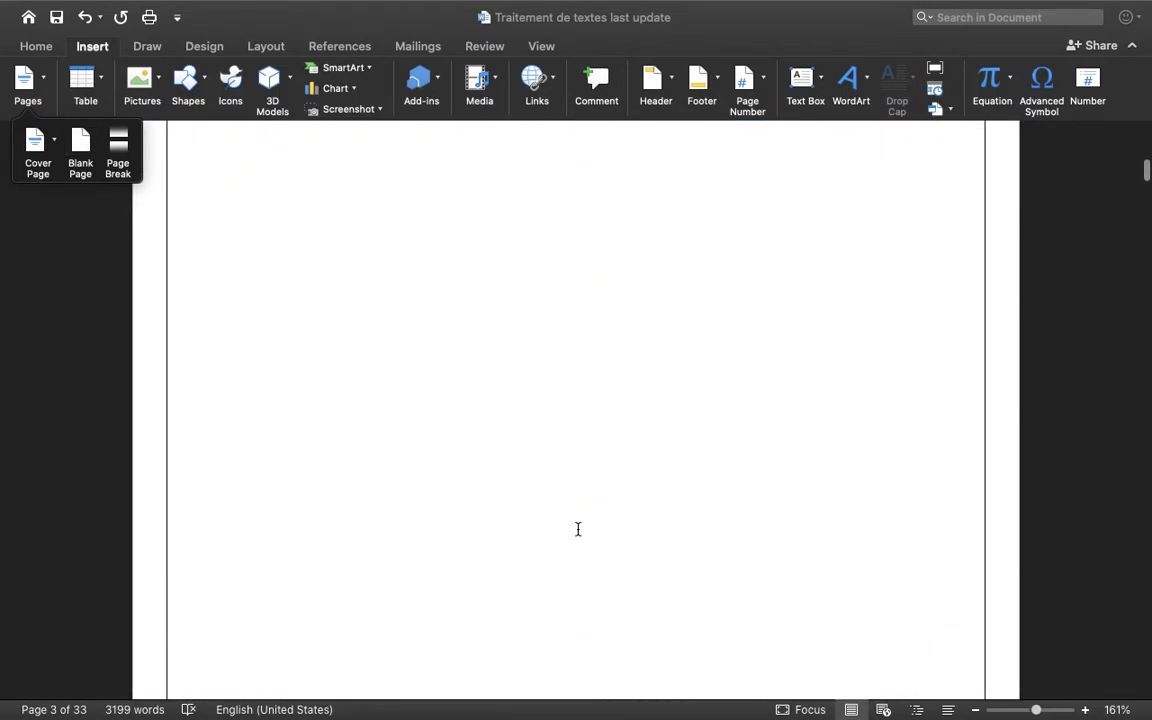
pyautogui.scroll(2, 576, 530)
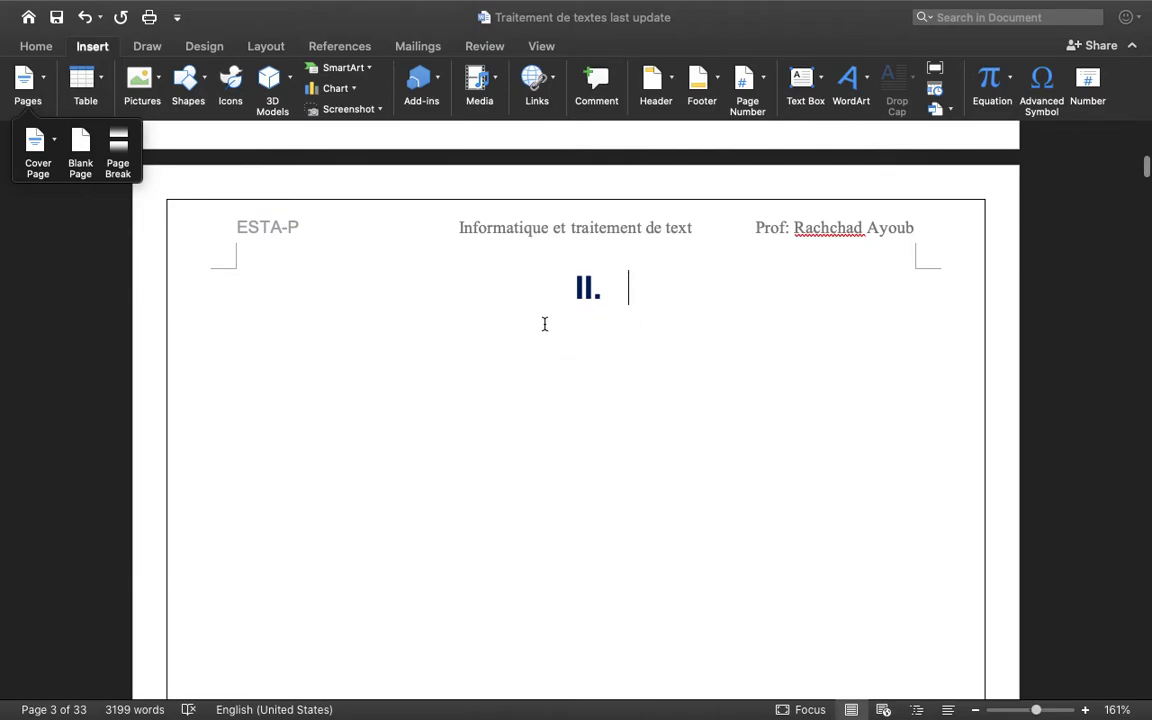
# - Undo the blank page and confirm page 2 still starts with the title and 'I. Définition :'
pyautogui.click(86, 18)
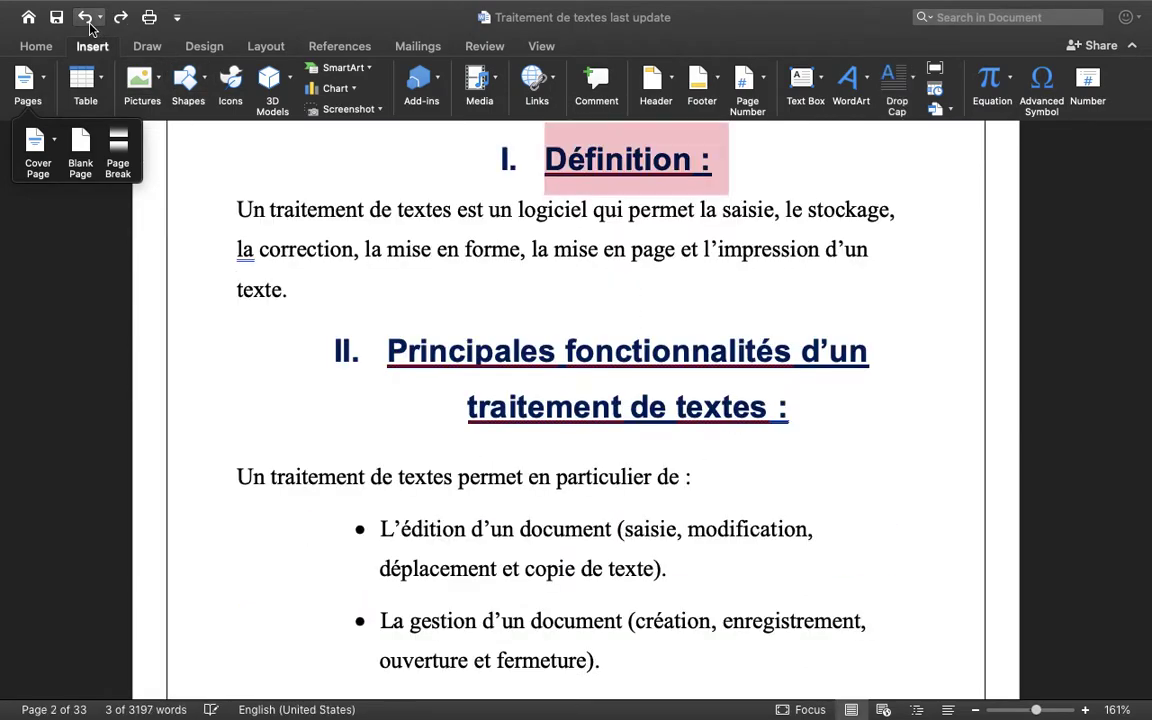
pyautogui.scroll(-1, 565, 388)
pyautogui.scroll(-10, 565, 388)
pyautogui.scroll(3, 568, 386)
pyautogui.scroll(1, 568, 386)
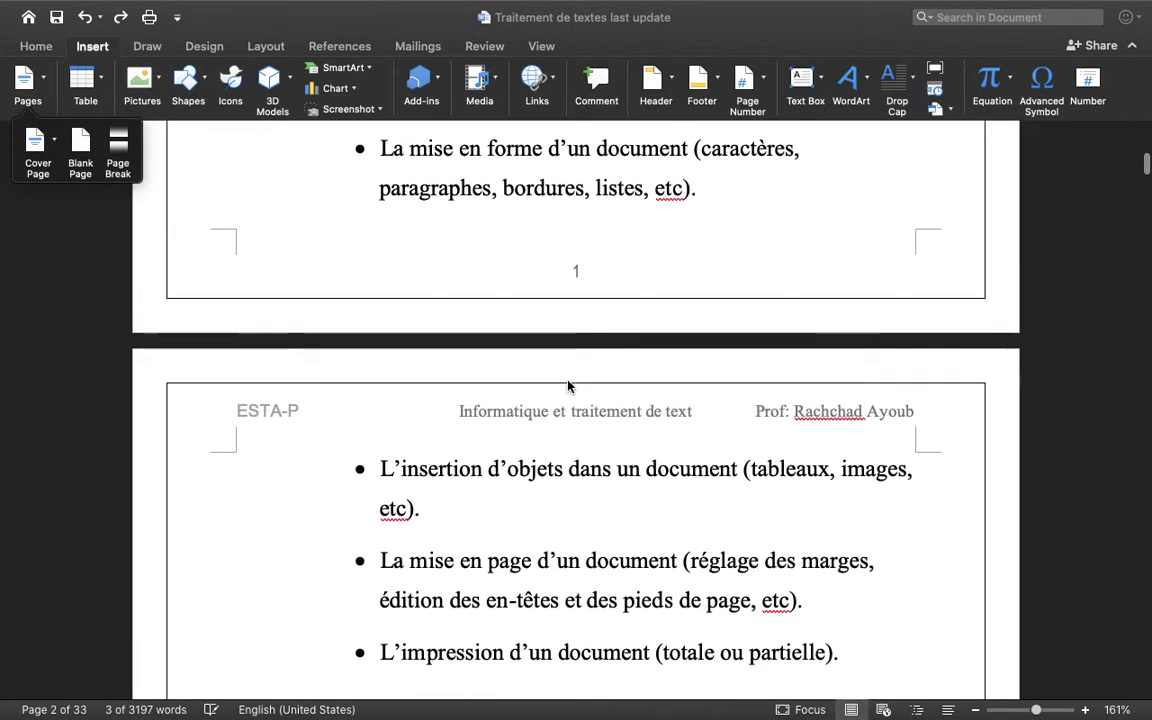
pyautogui.scroll(5, 568, 386)
pyautogui.scroll(4, 568, 386)
pyautogui.scroll(-4, 568, 386)
pyautogui.scroll(-1, 567, 380)
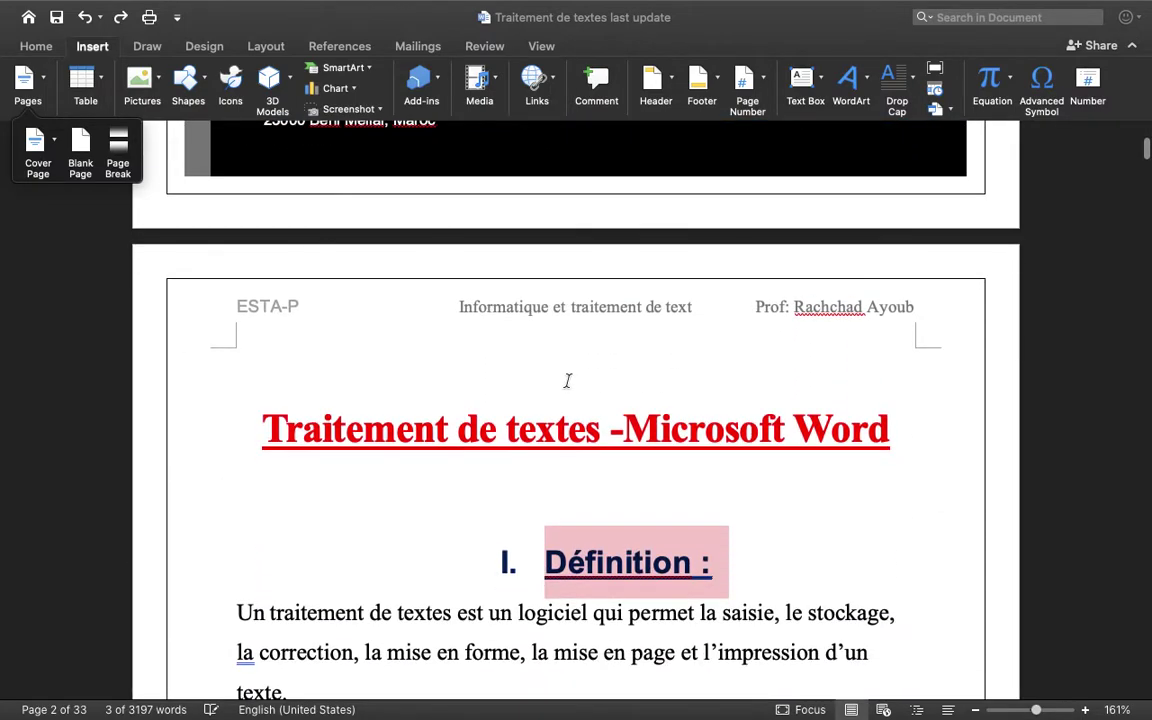
# - Insert a blank page before the 'Traitement de textes' title and scroll to check the result
pyautogui.click(262, 429)
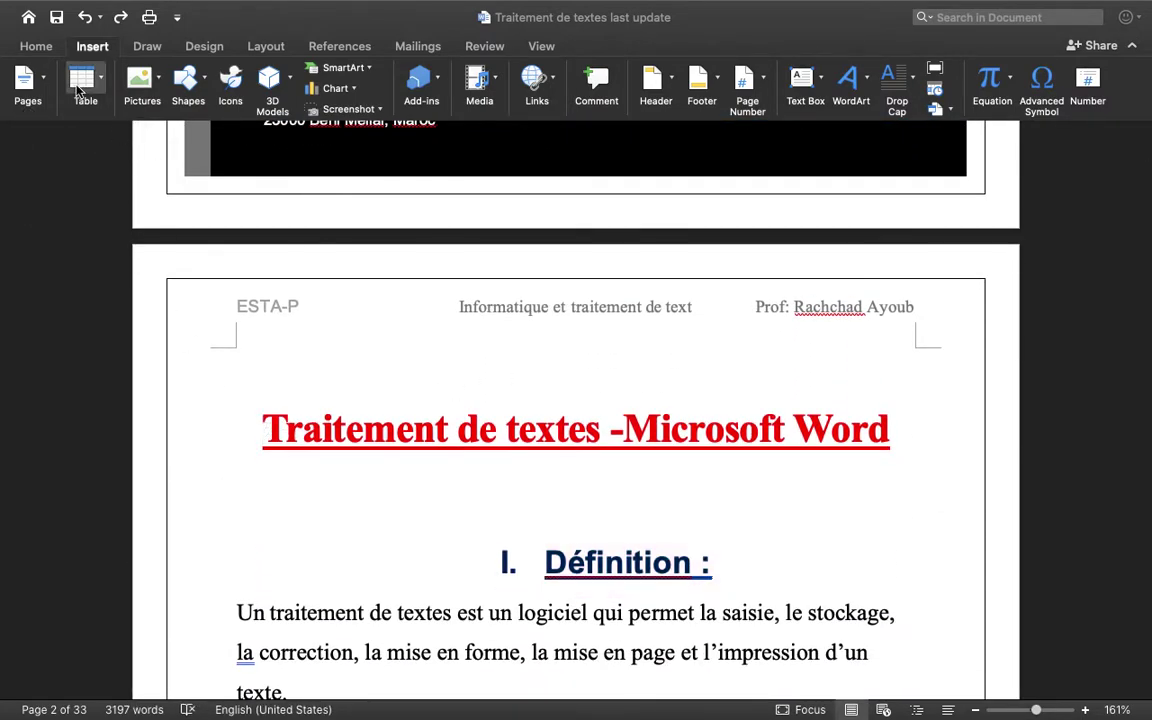
pyautogui.click(43, 88)
pyautogui.click(43, 88)
pyautogui.click(79, 160)
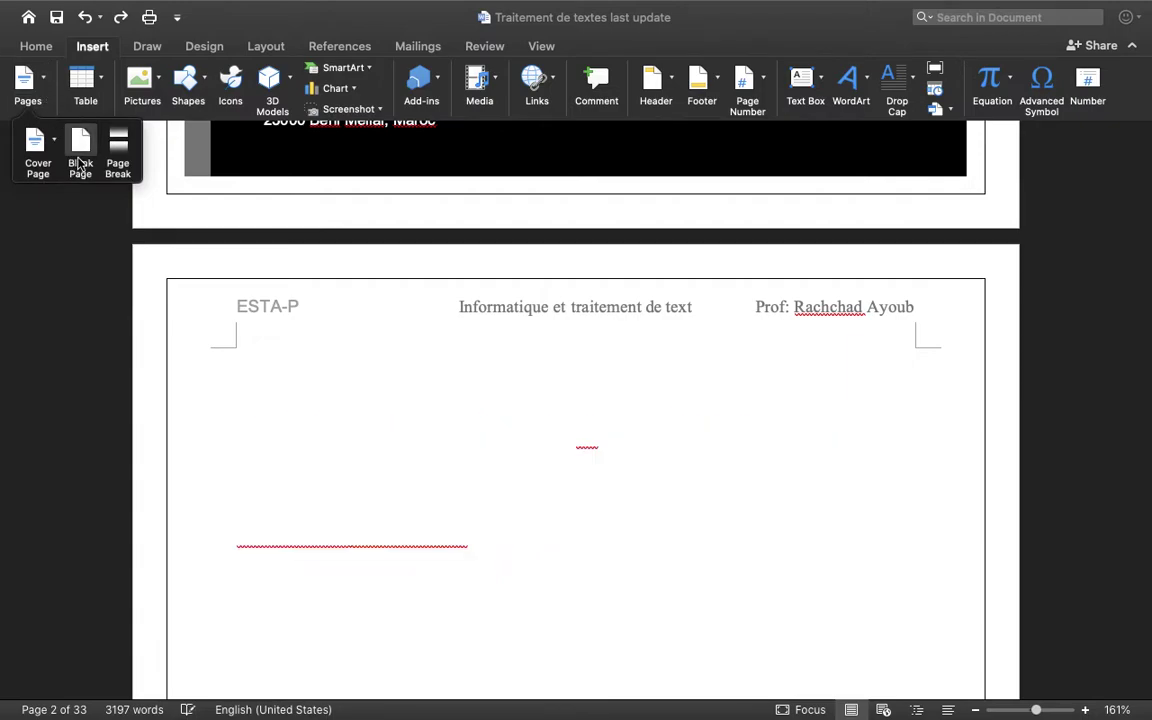
pyautogui.scroll(1, 452, 238)
pyautogui.scroll(4, 452, 238)
pyautogui.scroll(6, 452, 238)
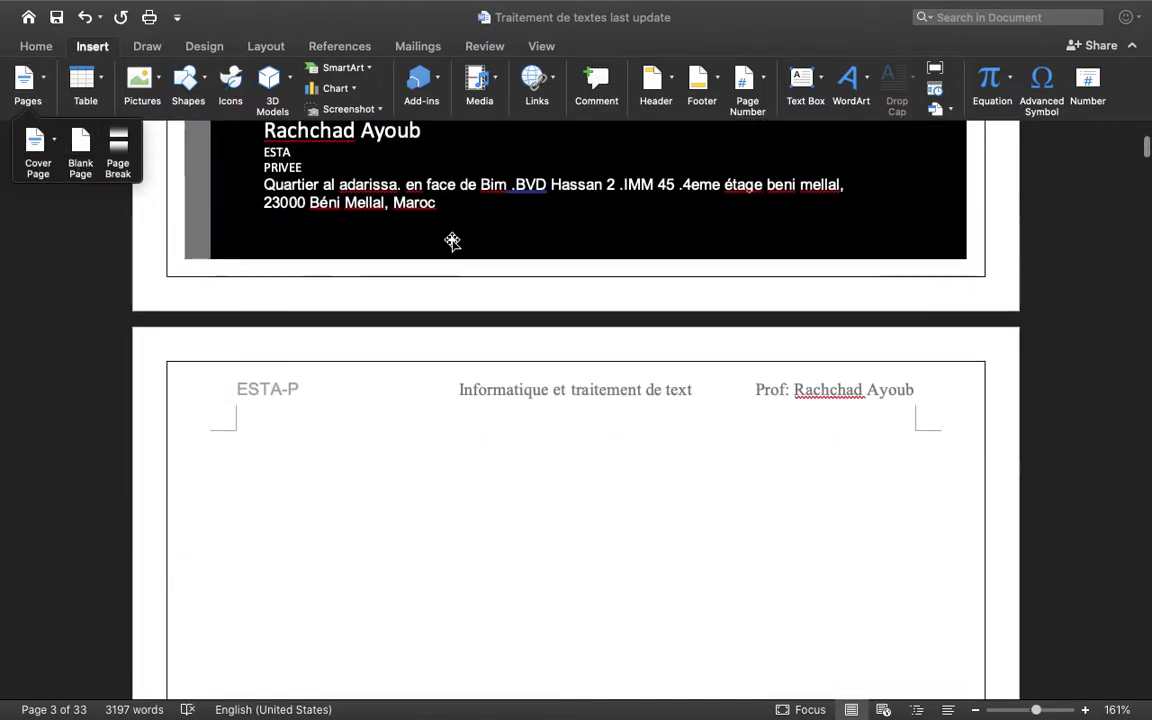
pyautogui.scroll(-6, 452, 238)
pyautogui.scroll(-5, 452, 238)
pyautogui.scroll(-5, 452, 238)
pyautogui.scroll(-10, 452, 238)
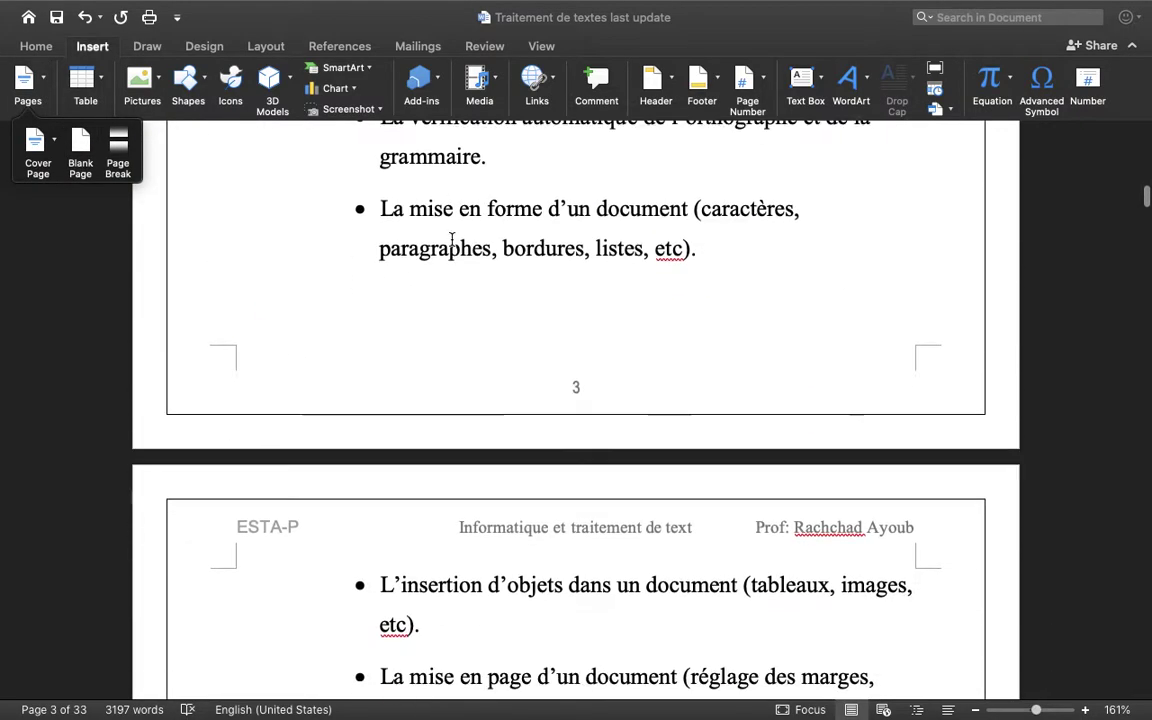
pyautogui.scroll(3, 452, 240)
pyautogui.scroll(5, 452, 240)
pyautogui.scroll(5, 452, 240)
pyautogui.scroll(5, 452, 240)
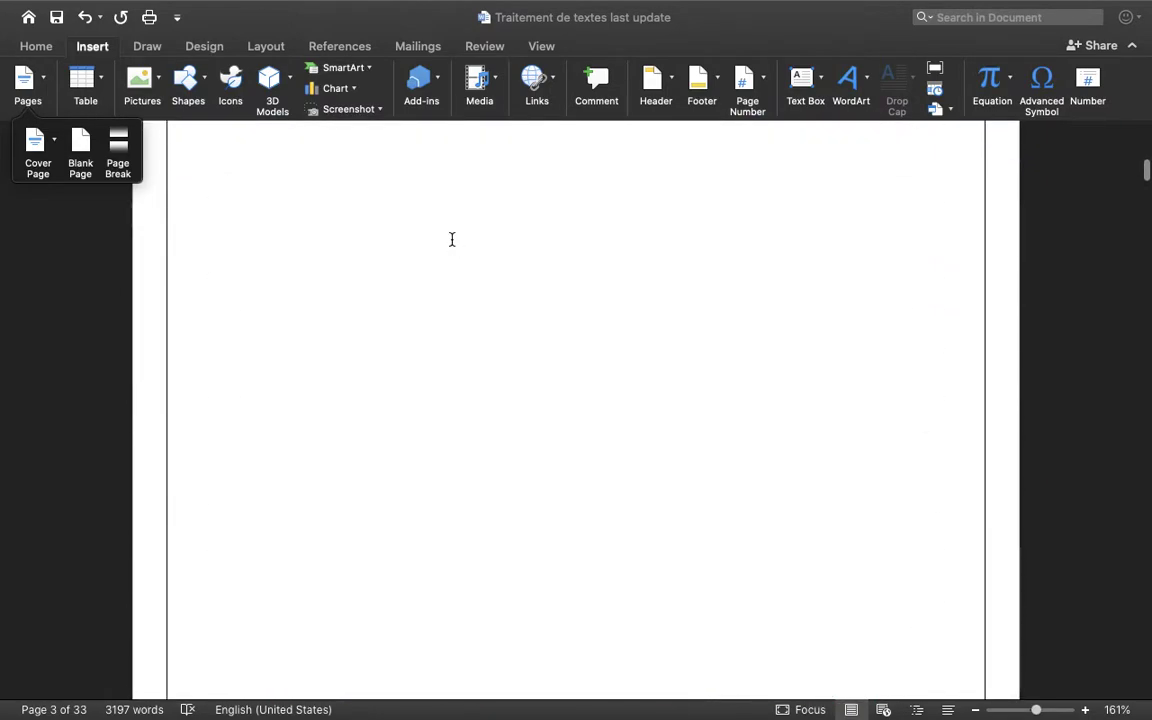
pyautogui.scroll(5, 452, 245)
pyautogui.scroll(4, 452, 245)
pyautogui.scroll(-4, 488, 145)
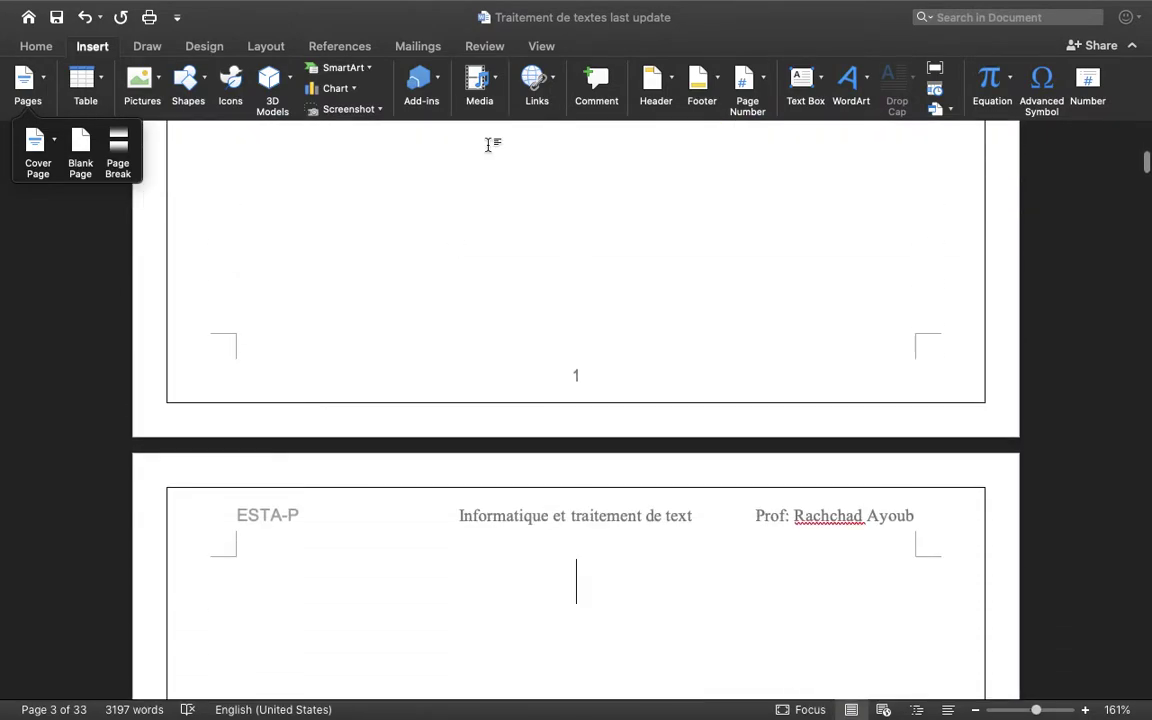
pyautogui.scroll(-2, 488, 145)
pyautogui.scroll(-3, 488, 145)
pyautogui.scroll(3, 518, 306)
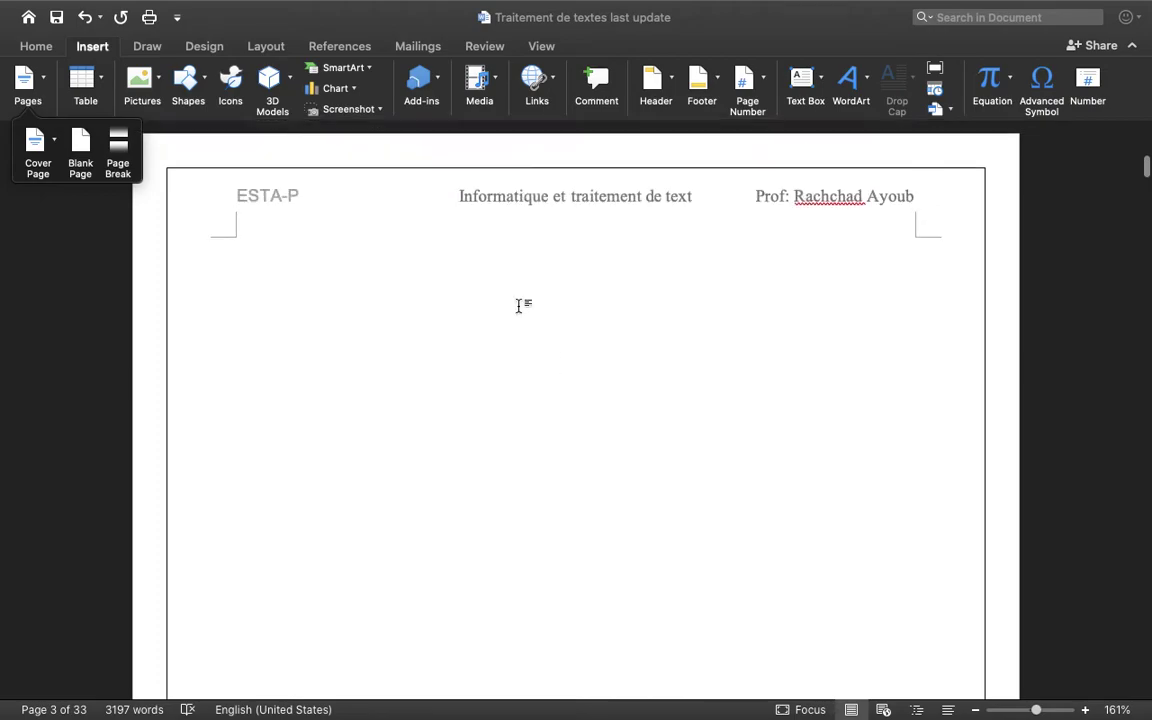
pyautogui.scroll(1, 420, 300)
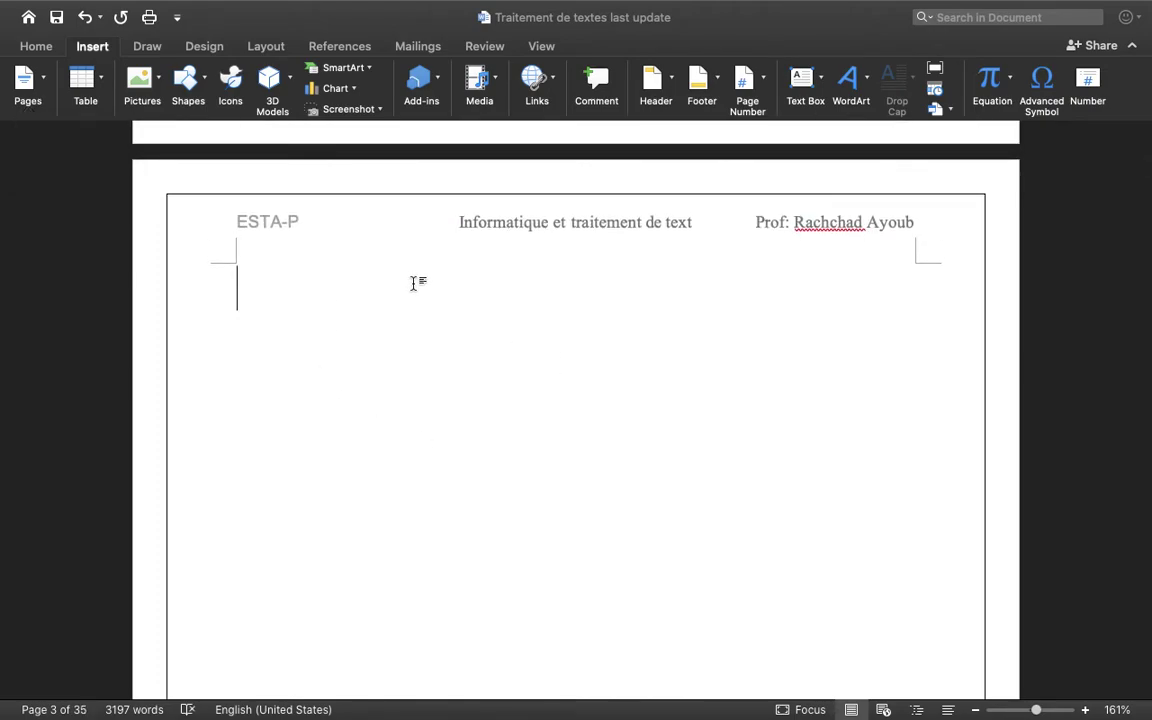
pyautogui.scroll(5, 413, 283)
pyautogui.scroll(5, 398, 298)
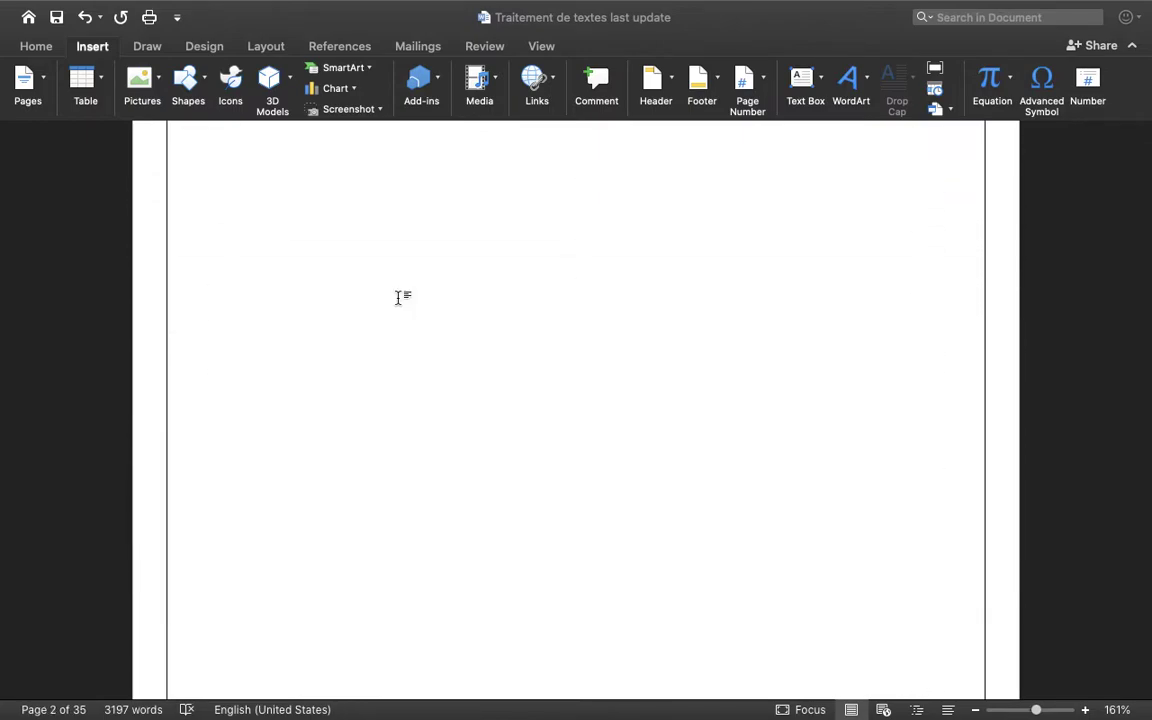
pyautogui.scroll(3, 600, 345)
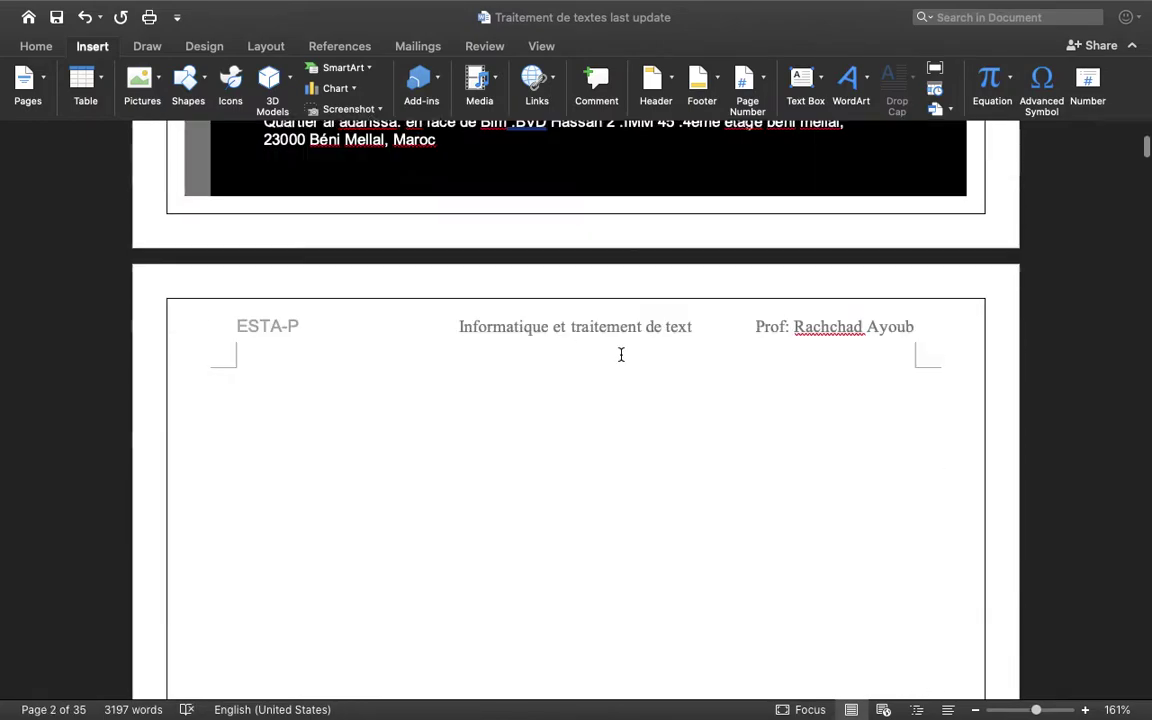
pyautogui.scroll(2, 620, 355)
pyautogui.scroll(-2, 620, 355)
pyautogui.scroll(1, 620, 355)
pyautogui.scroll(10, 620, 355)
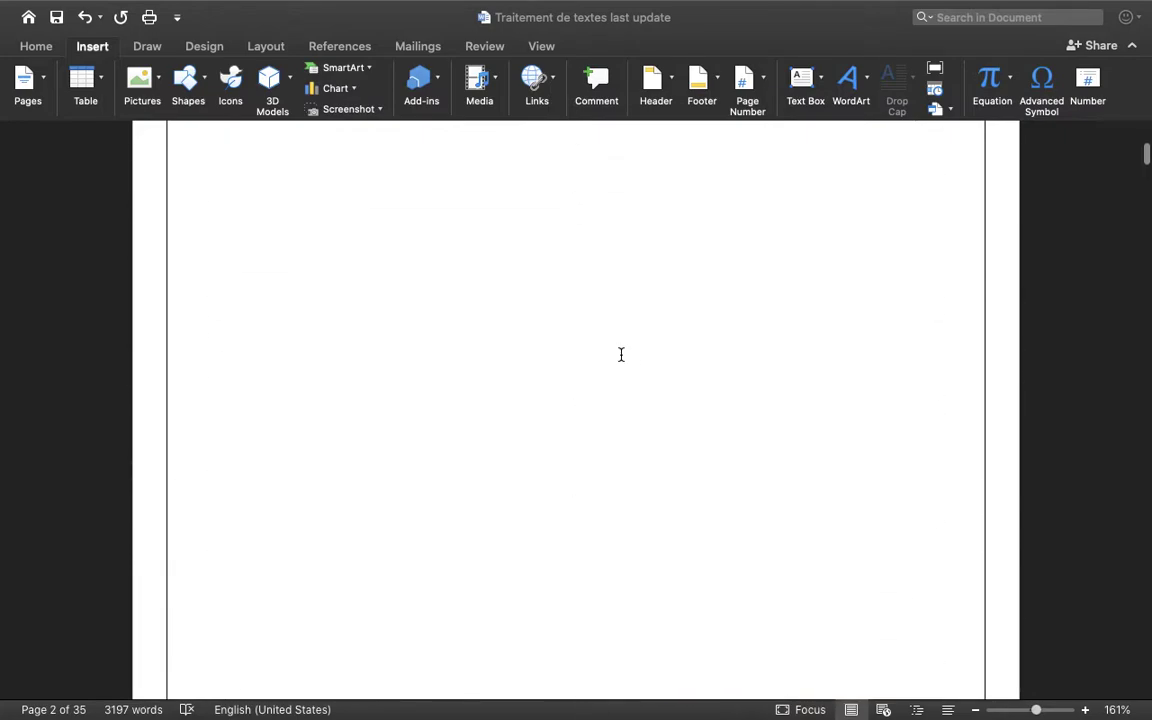
pyautogui.scroll(3, 620, 355)
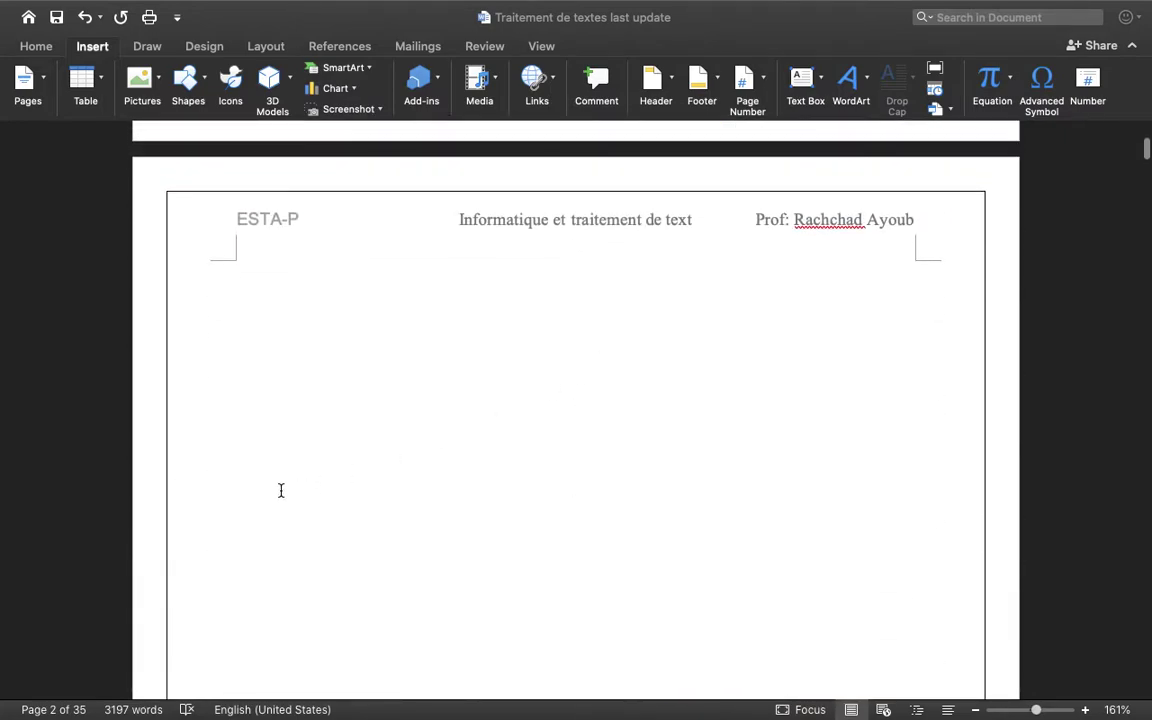
# - Delete the extra empty page and give blank page 2 the Normal style (12 pt Times New Roman)
pyautogui.click(265, 294)
pyautogui.press('Delete')
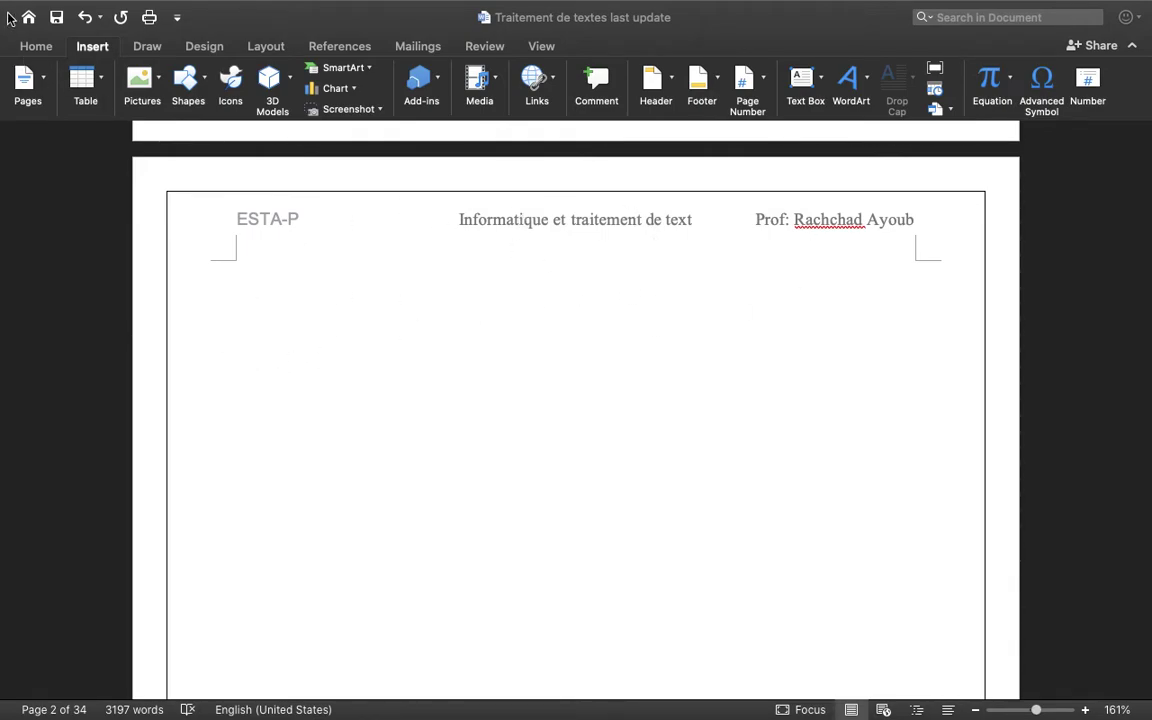
pyautogui.click(40, 46)
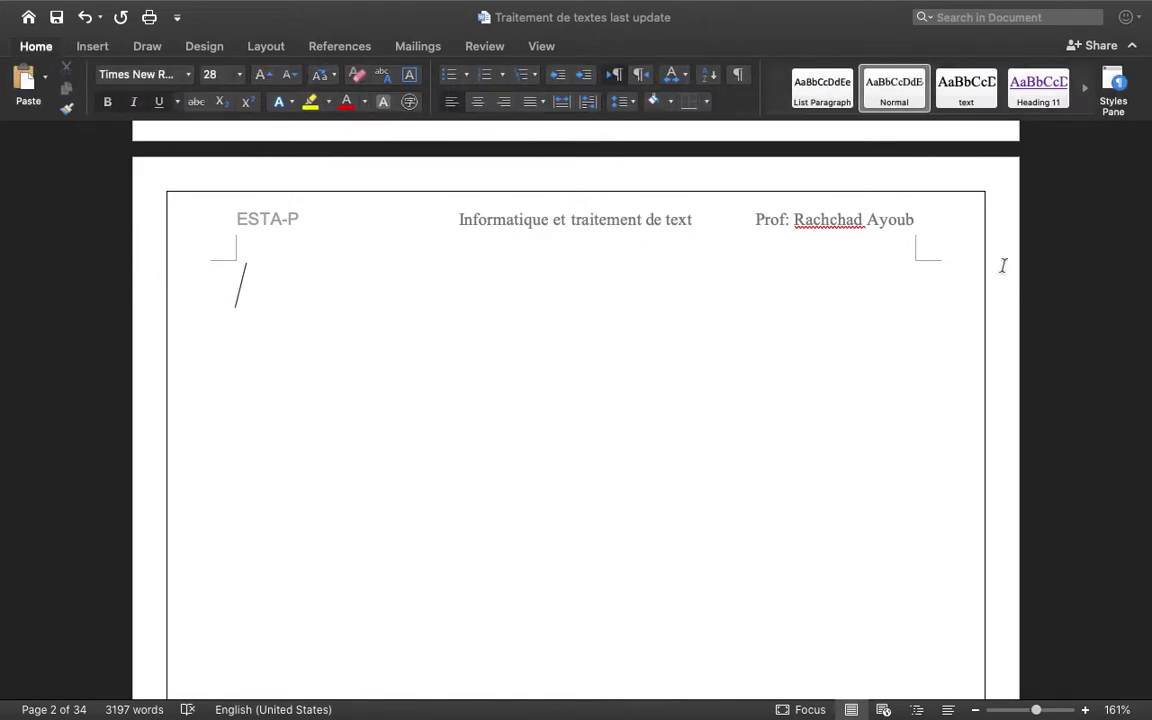
pyautogui.click(898, 92)
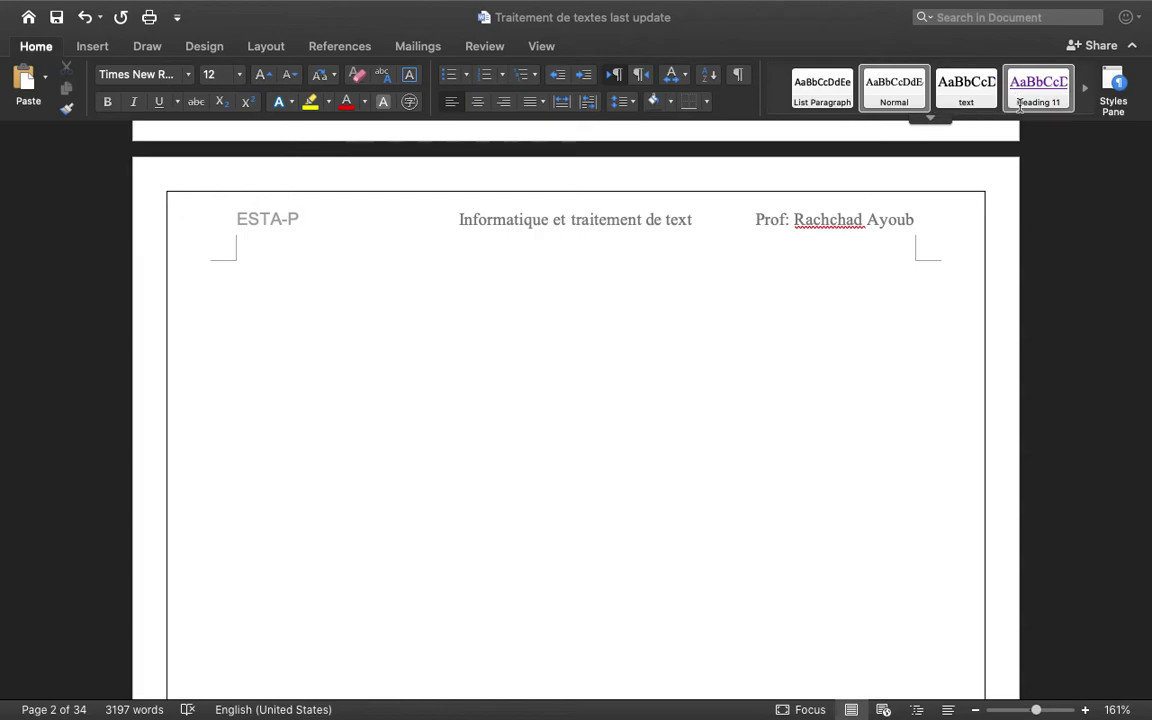
# - Type 'Traitement de text' and 'Definition' as the first two lines of page 2
pyautogui.click(1113, 92)
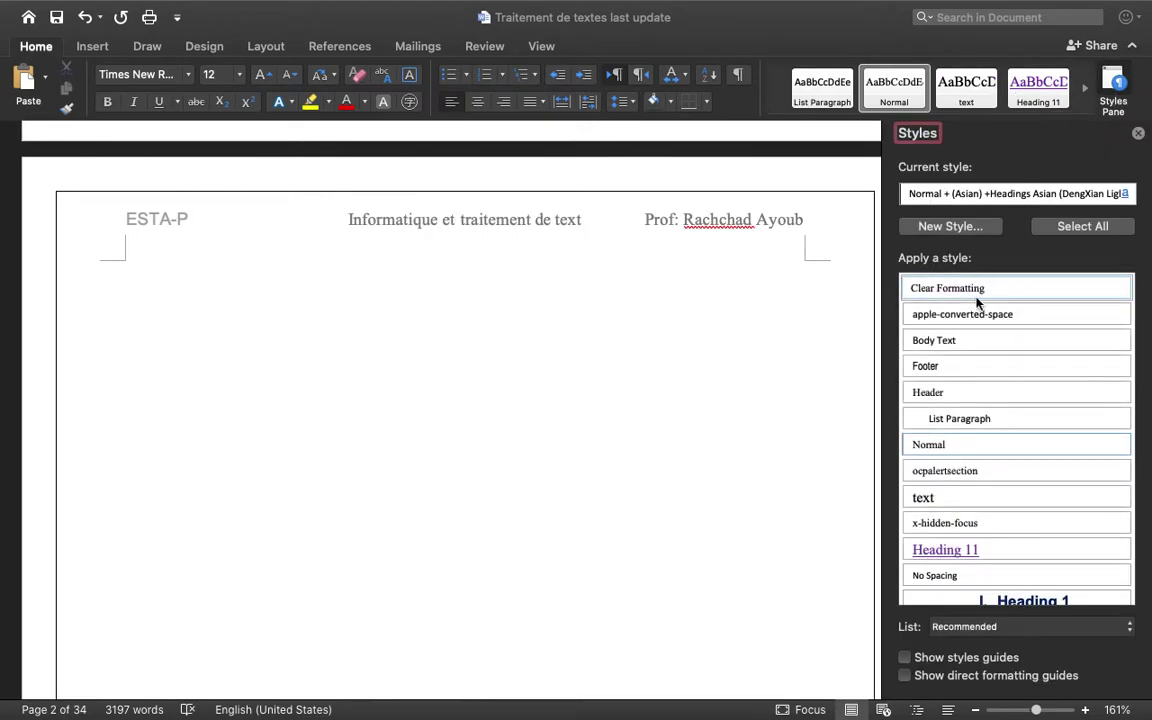
pyautogui.click(1100, 100)
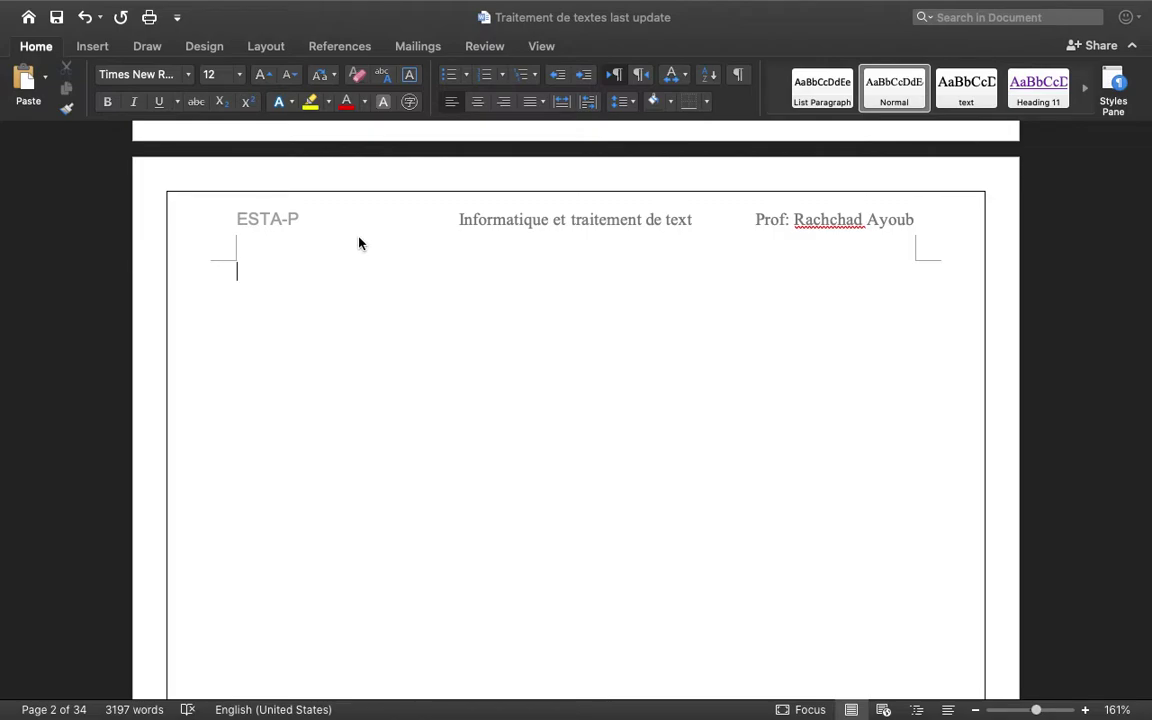
pyautogui.write('tra')
pyautogui.write('t de te')
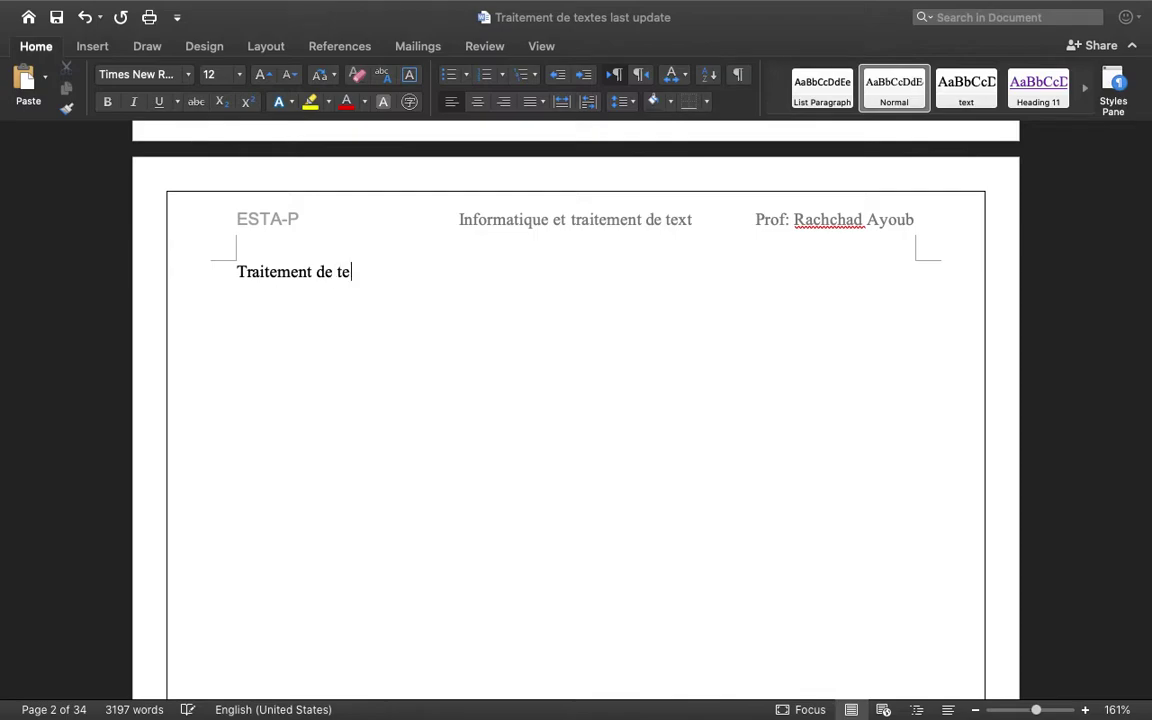
pyautogui.write('xt')
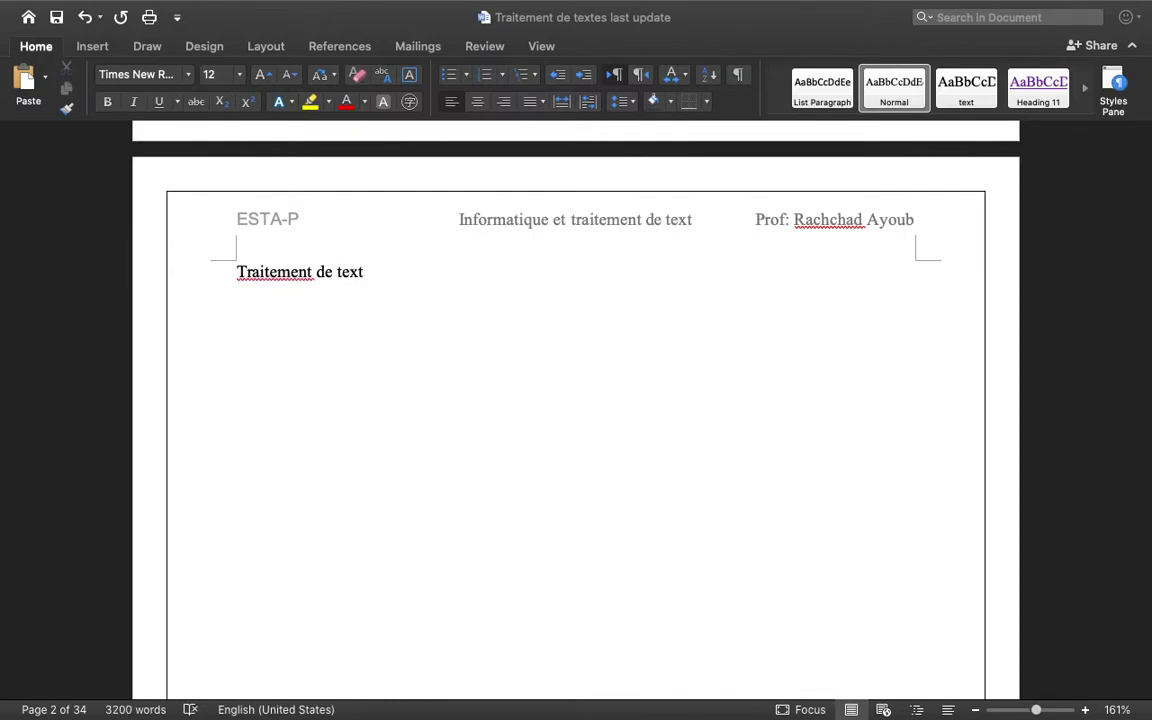
pyautogui.press('Return')
pyautogui.write('defin')
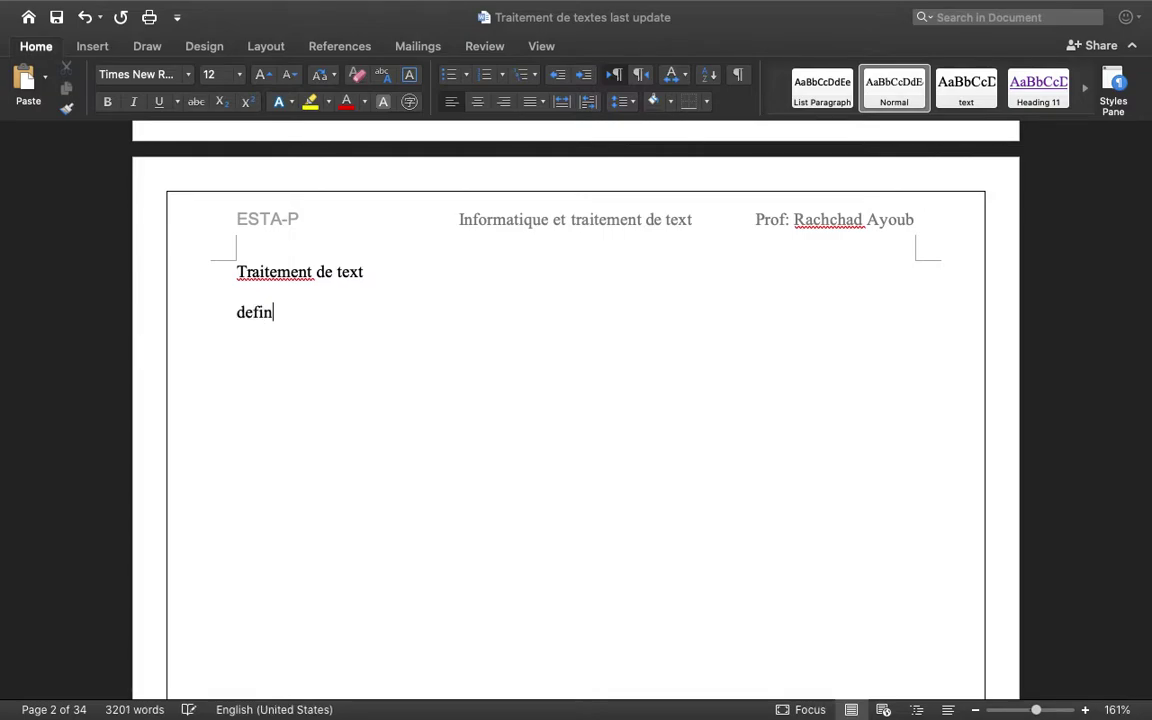
pyautogui.write('itio')
pyautogui.write('n')
pyautogui.press('Return')
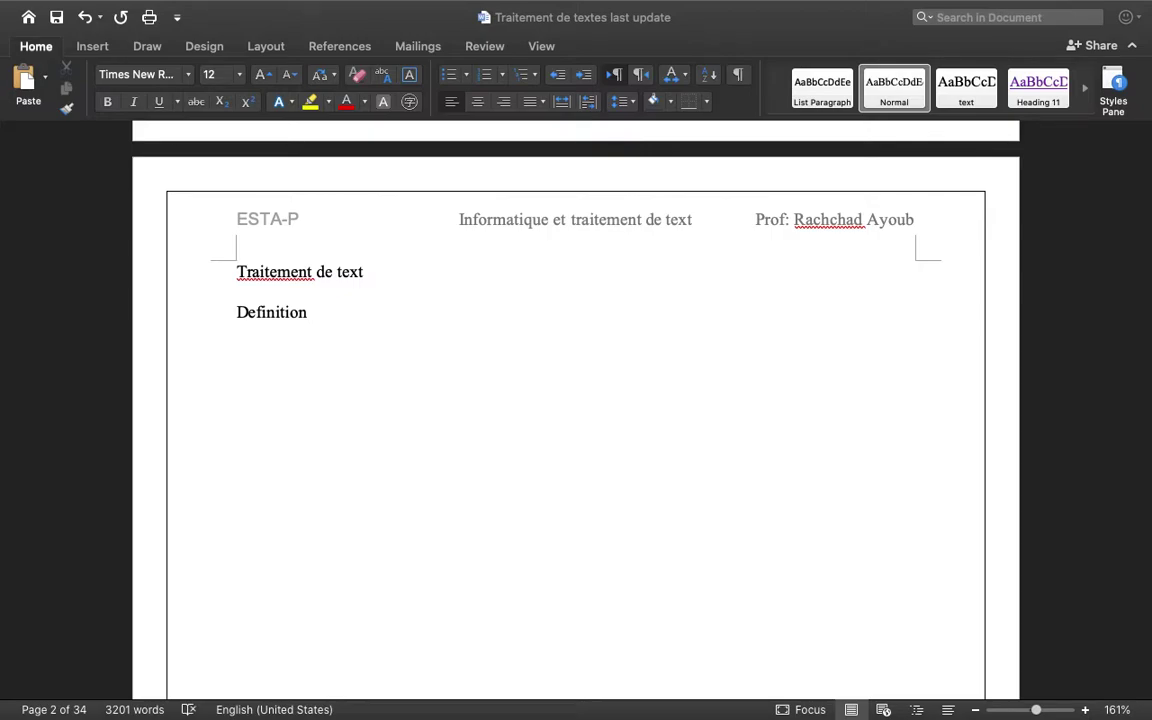
# - Type the sentence 'Le traitement de text est un logiciel qui nous permet de modifie un text'
pyautogui.write('Le tre')
pyautogui.press('BackSpace')
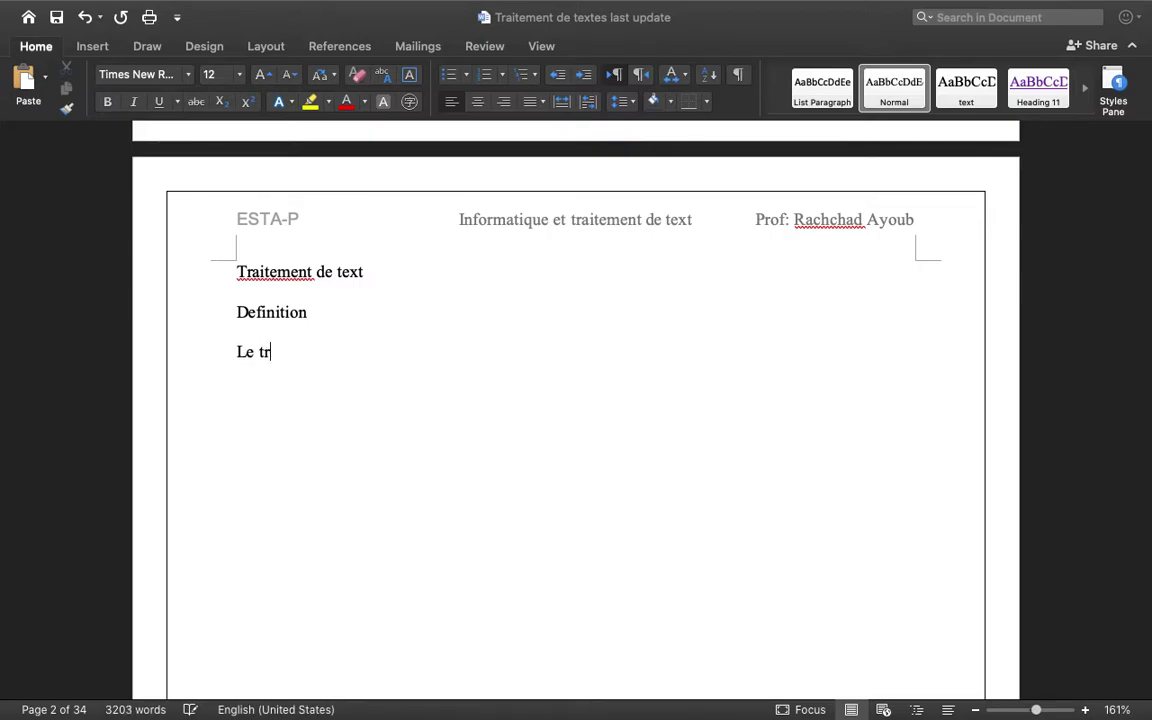
pyautogui.write('ai')
pyautogui.write('tement de text est un')
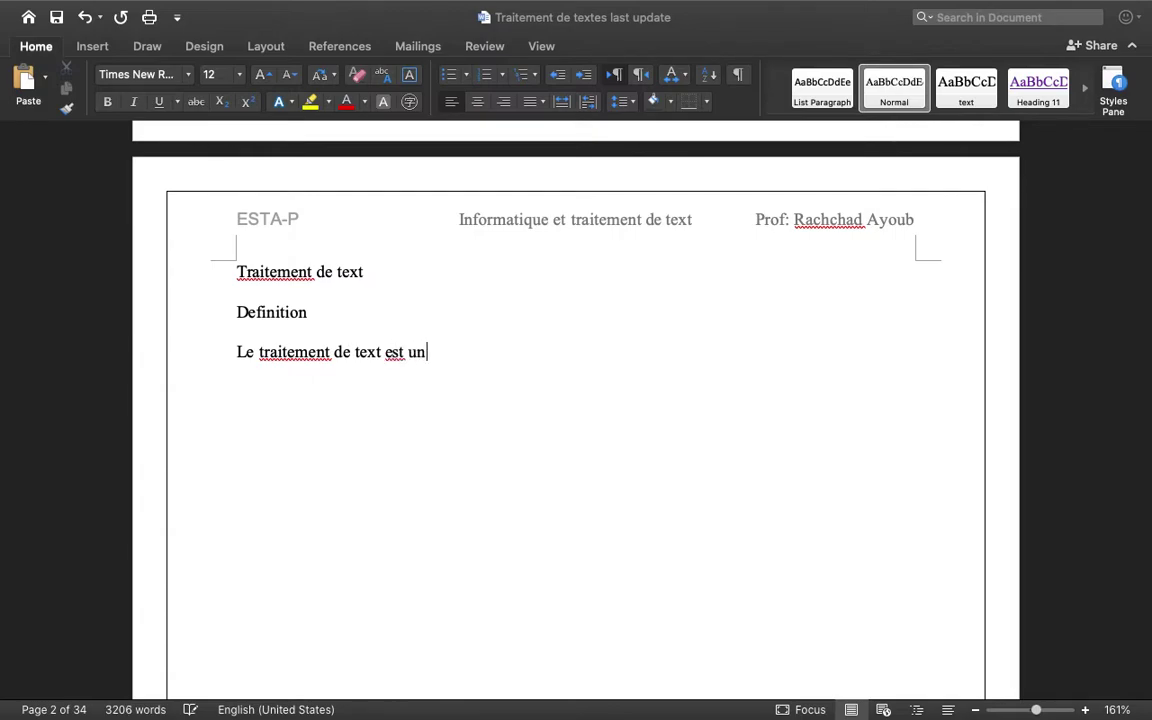
pyautogui.write(' logici')
pyautogui.write('el de')
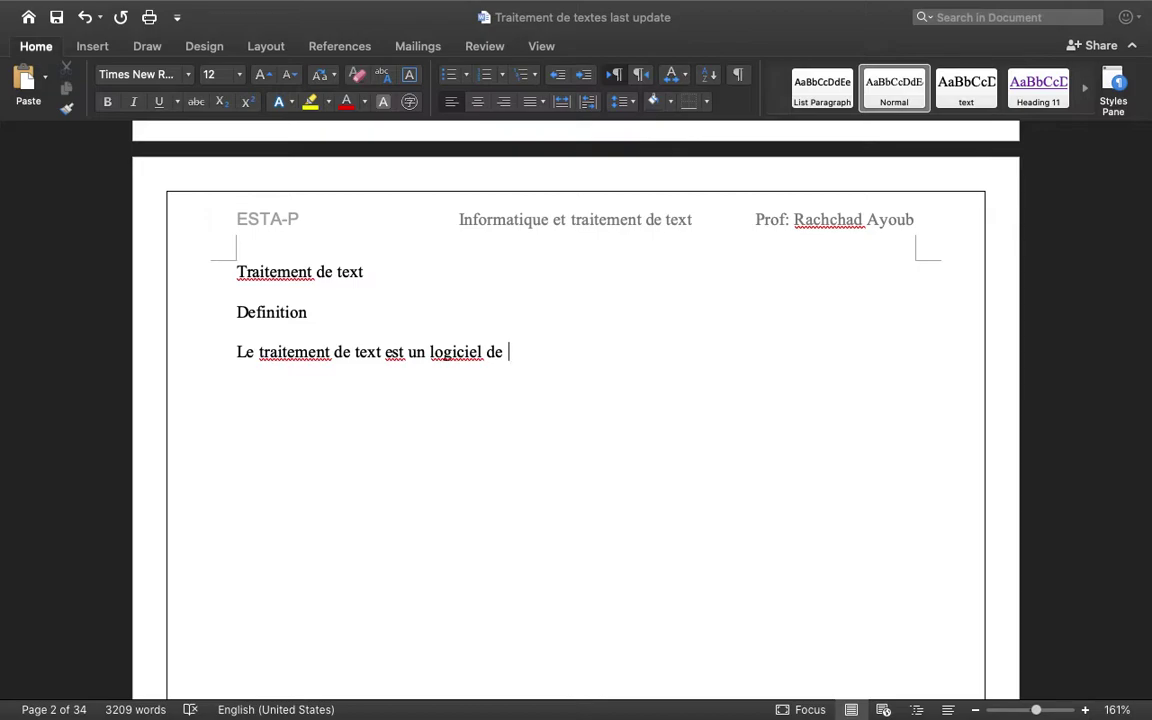
pyautogui.press('BackSpace')
pyautogui.press('BackSpace')
pyautogui.press('BackSpace')
pyautogui.write('qui')
pyautogui.write(' nous ')
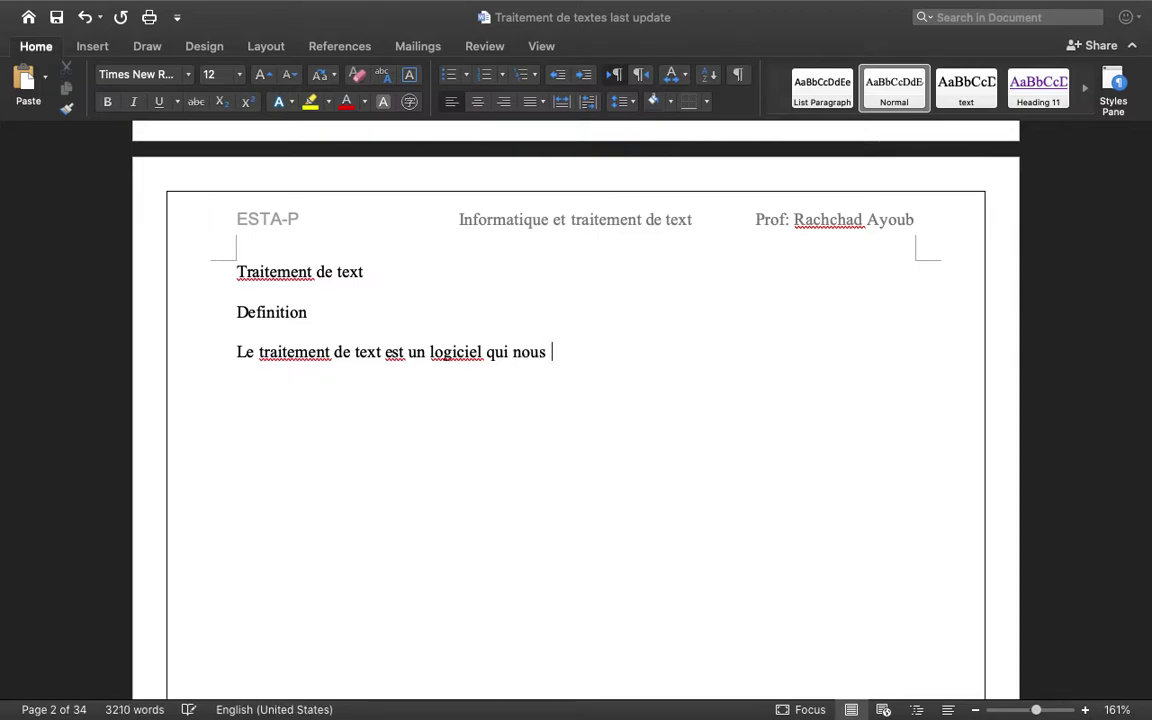
pyautogui.write('permet d')
pyautogui.write('e mo')
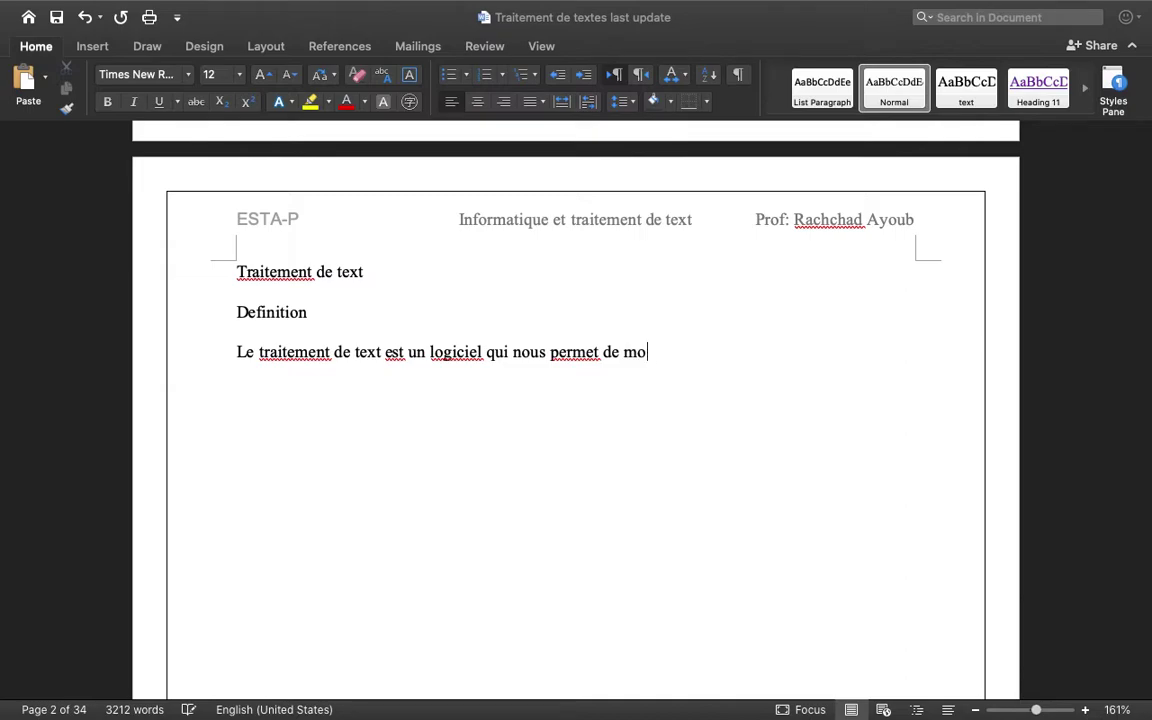
pyautogui.write('difie ')
pyautogui.write('un text')
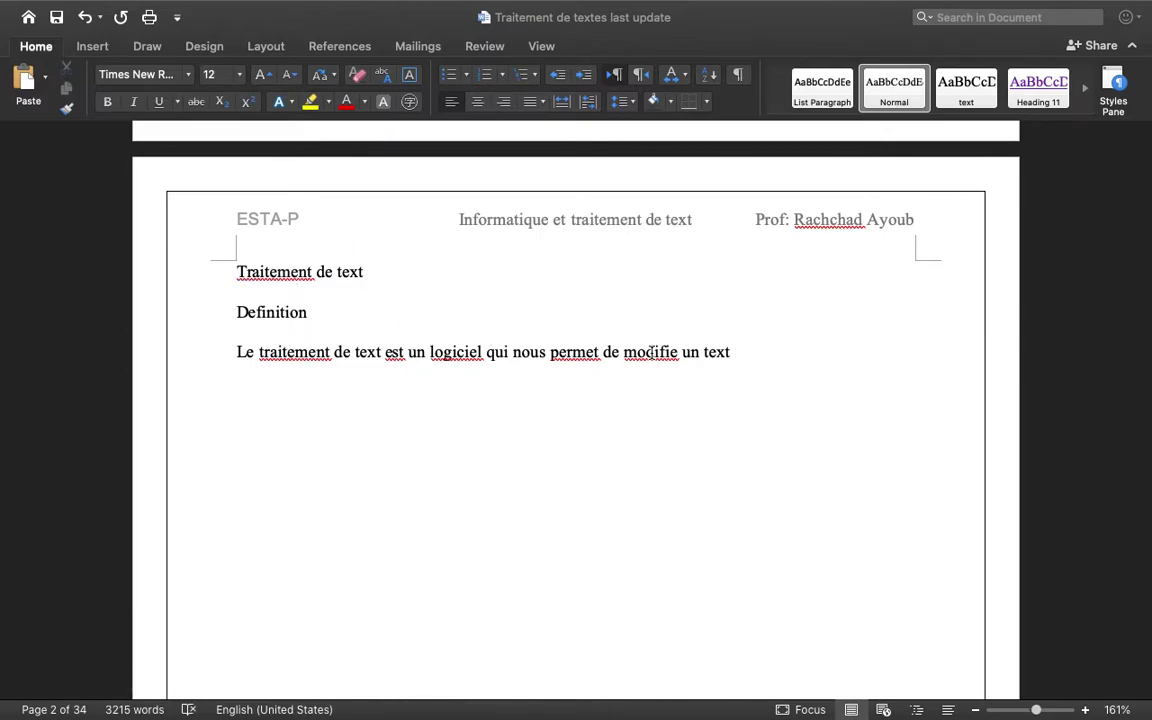
# - Set the definition sentence's proofing language to French
pyautogui.rightClick(651, 352)
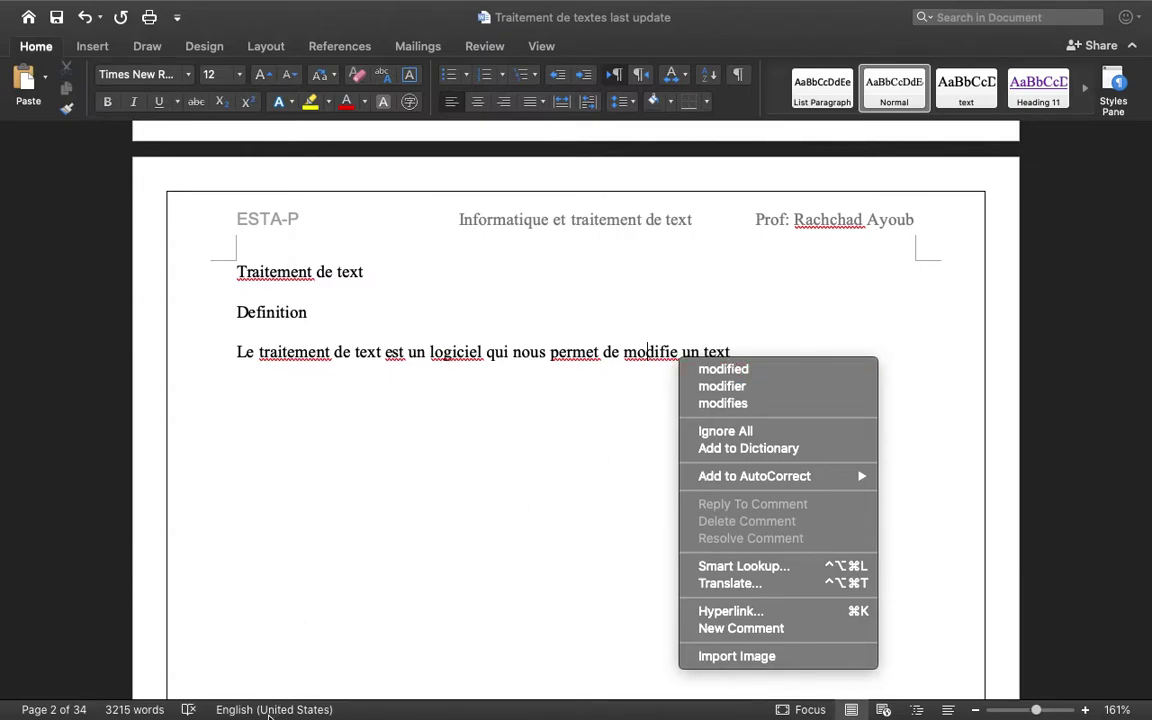
pyautogui.click(268, 713)
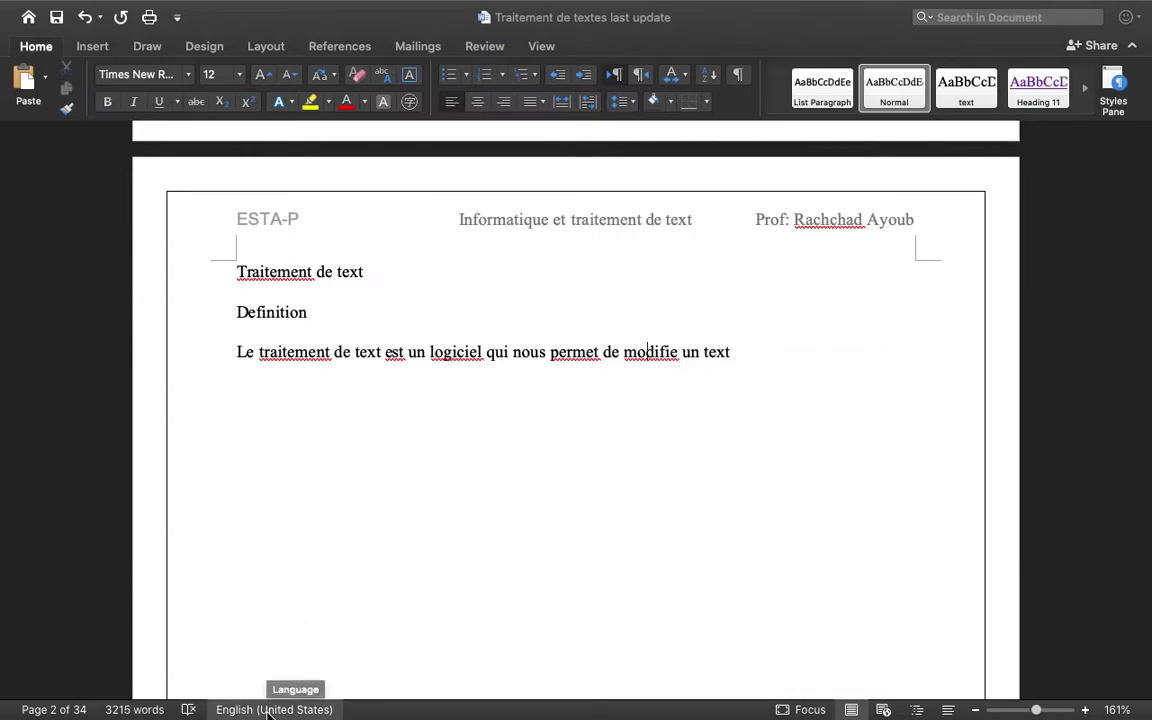
pyautogui.click(268, 713)
pyautogui.scroll(-2, 515, 337)
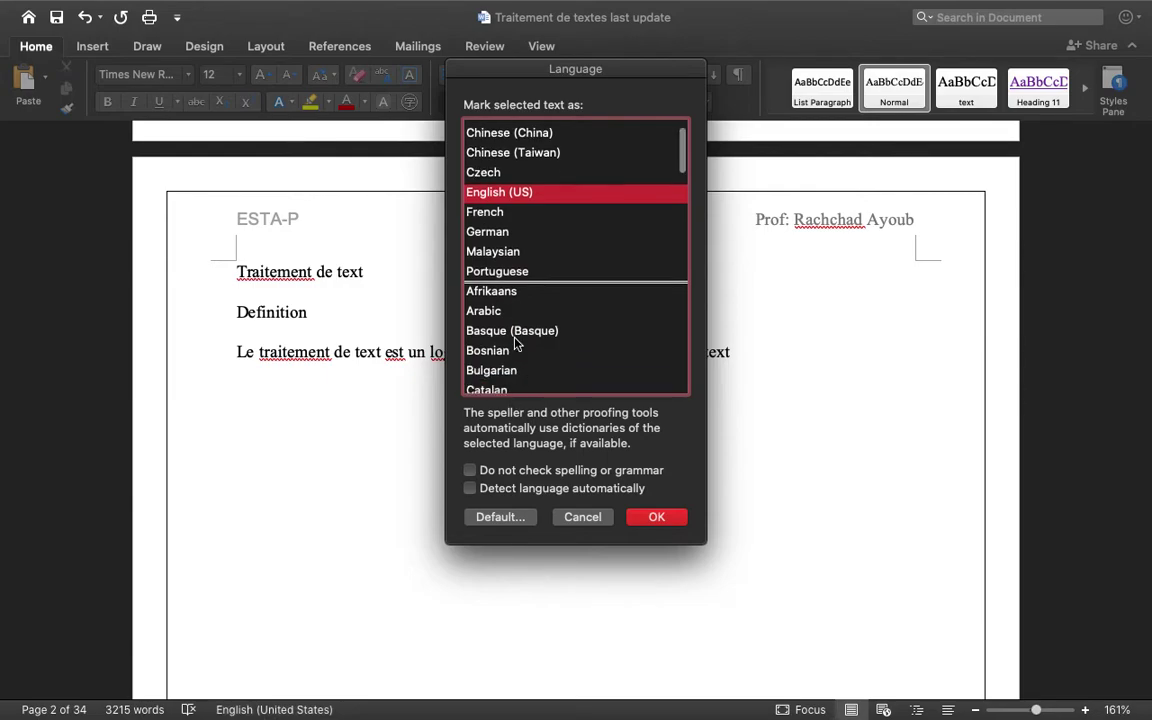
pyautogui.click(498, 210)
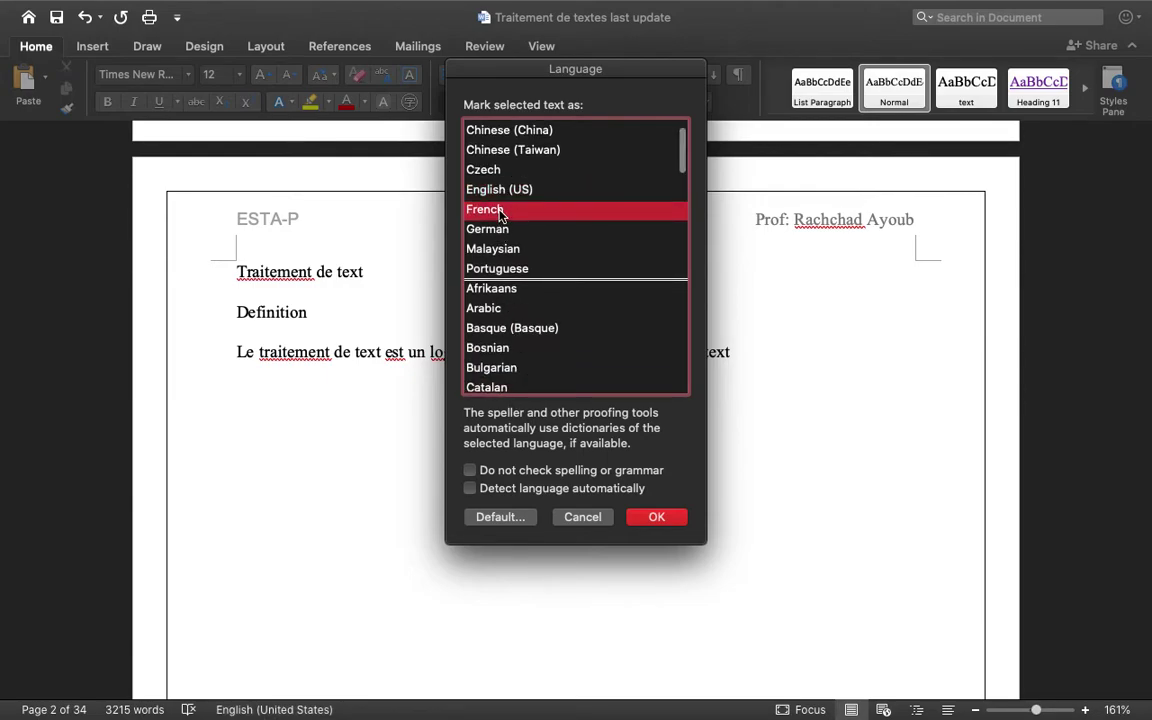
pyautogui.click(657, 516)
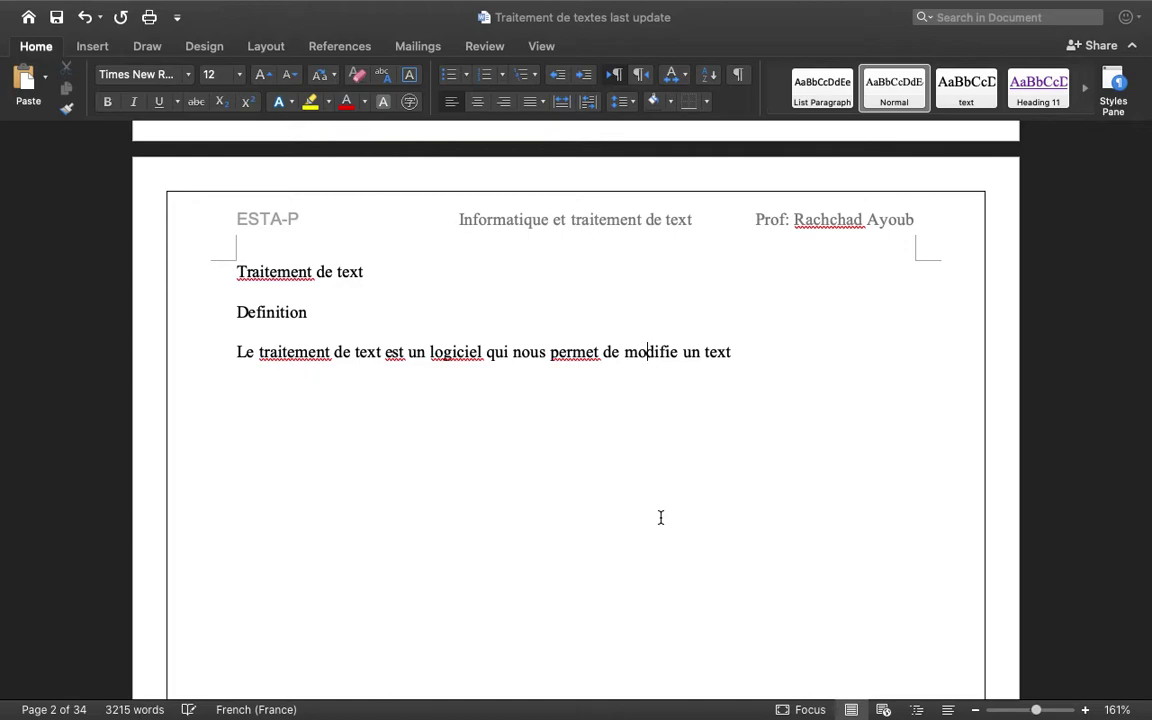
# - Mark the page 2 text as French with spelling and grammar checking off and automatic language detection on
pyautogui.click(580, 382)
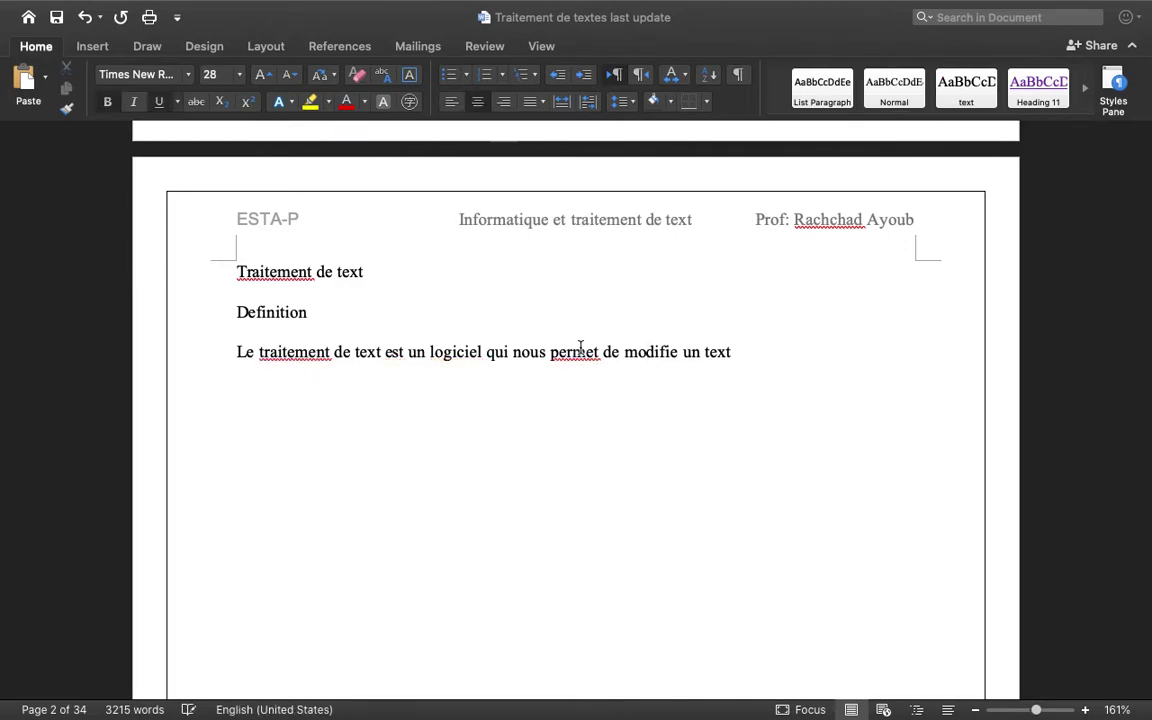
pyautogui.rightClick(302, 352)
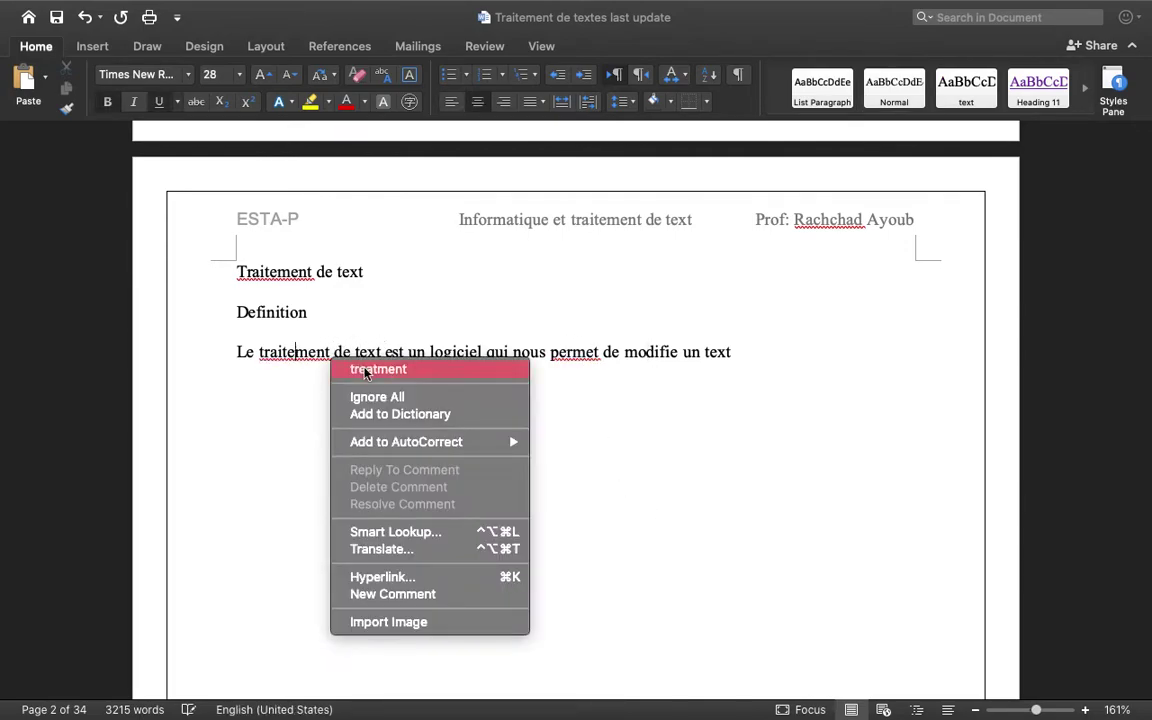
pyautogui.click(430, 322)
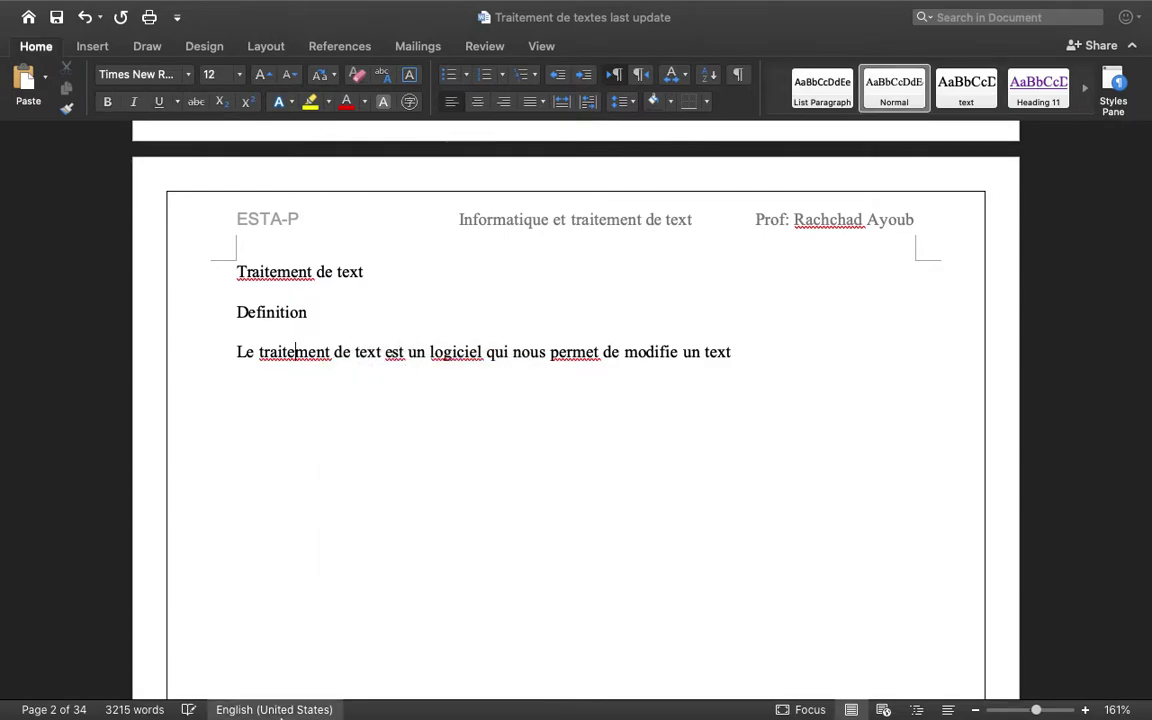
pyautogui.click(283, 709)
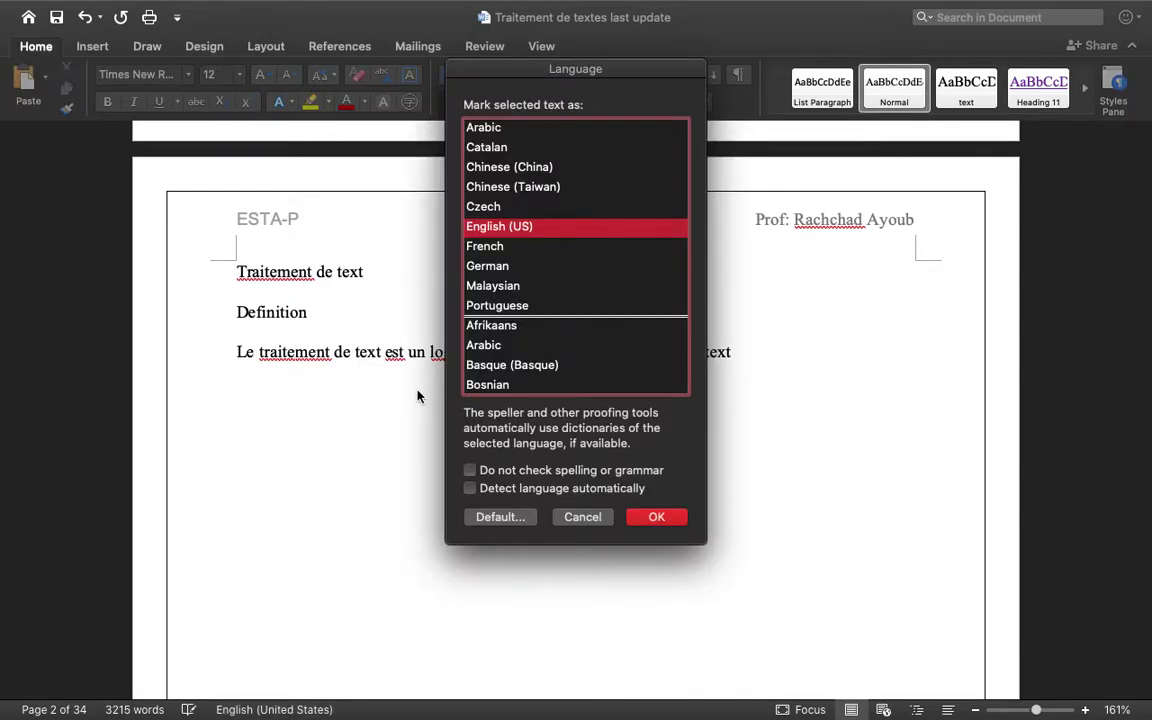
pyautogui.click(480, 248)
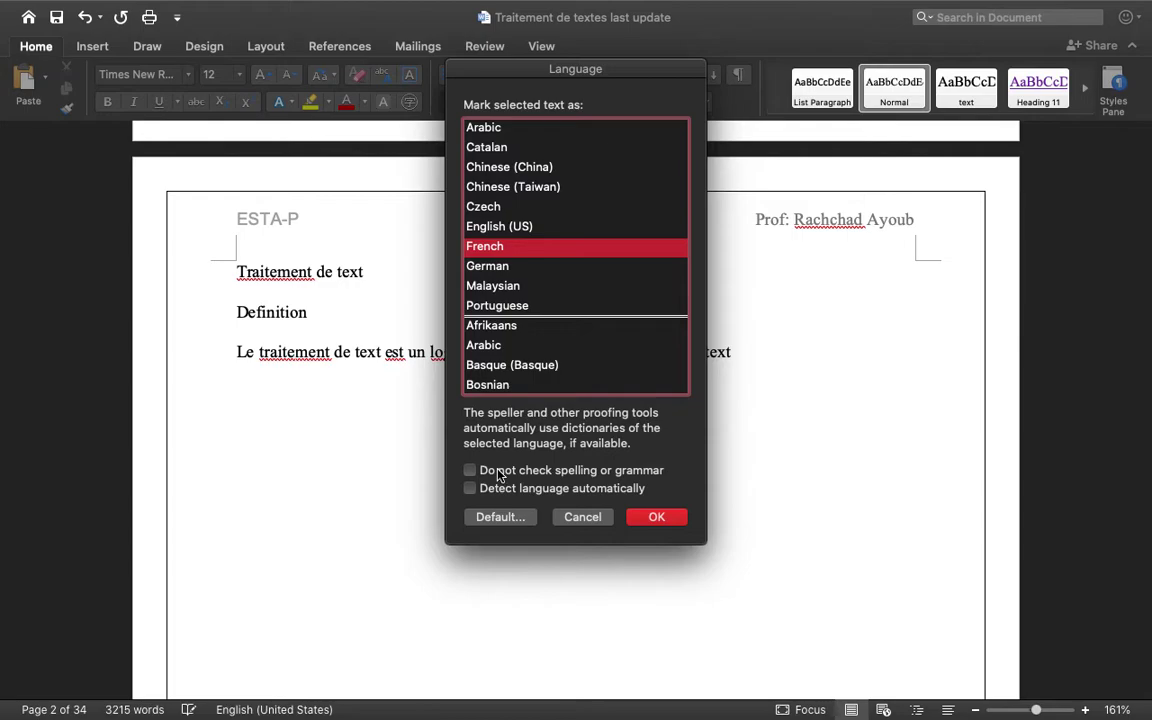
pyautogui.click(470, 470)
pyautogui.click(478, 489)
pyautogui.click(655, 517)
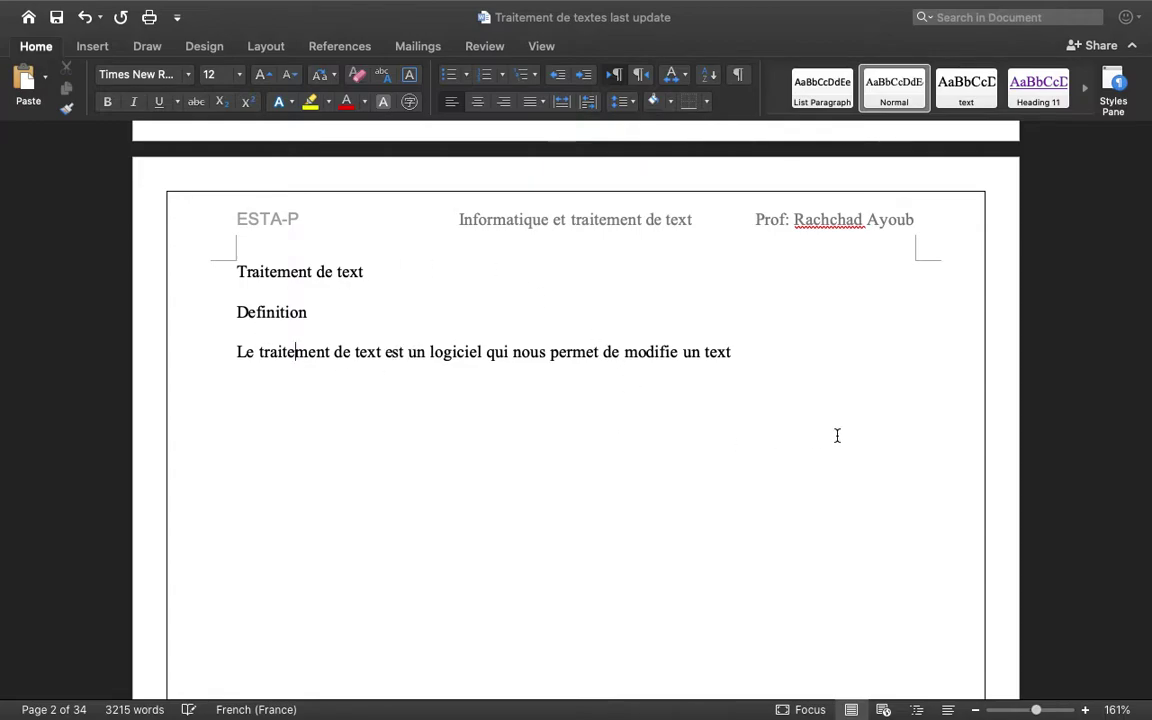
# - Centre the page 2 heading 'Traitement de text' and make it 18 pt red, underlined, bold and italic
pyautogui.scroll(1, 837, 435)
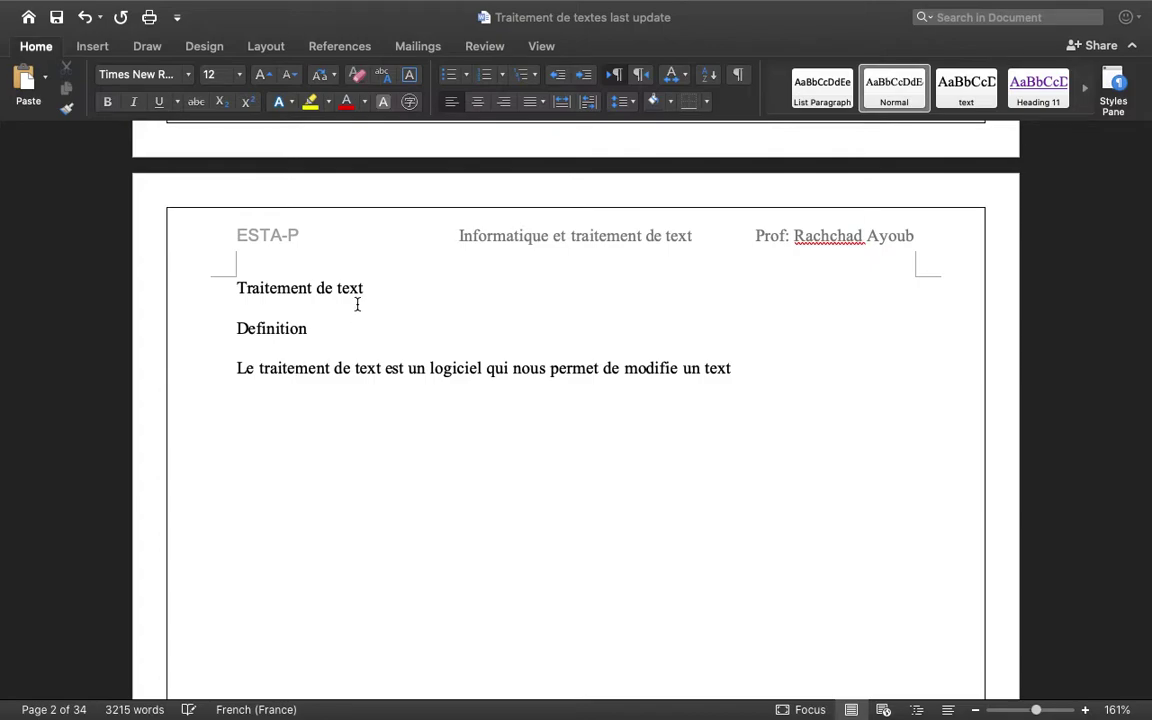
pyautogui.moveTo(366, 288); pyautogui.dragTo(237, 288)
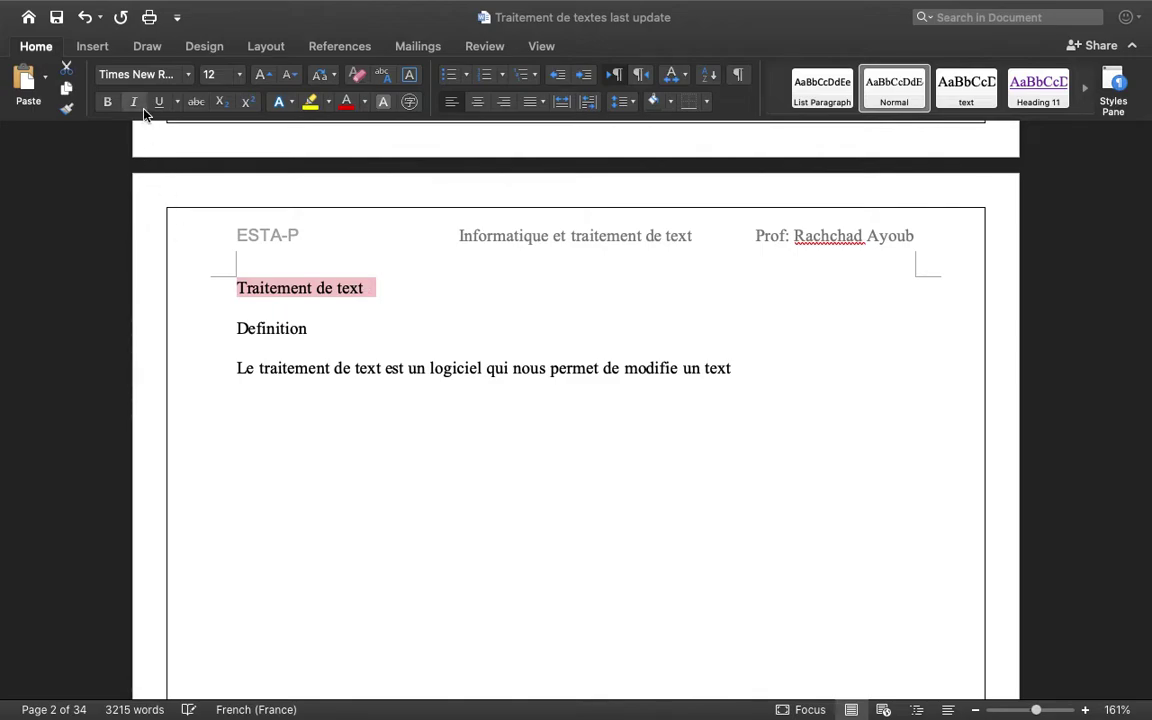
pyautogui.click(478, 101)
pyautogui.click(264, 75)
pyautogui.click(264, 75)
pyautogui.click(264, 75)
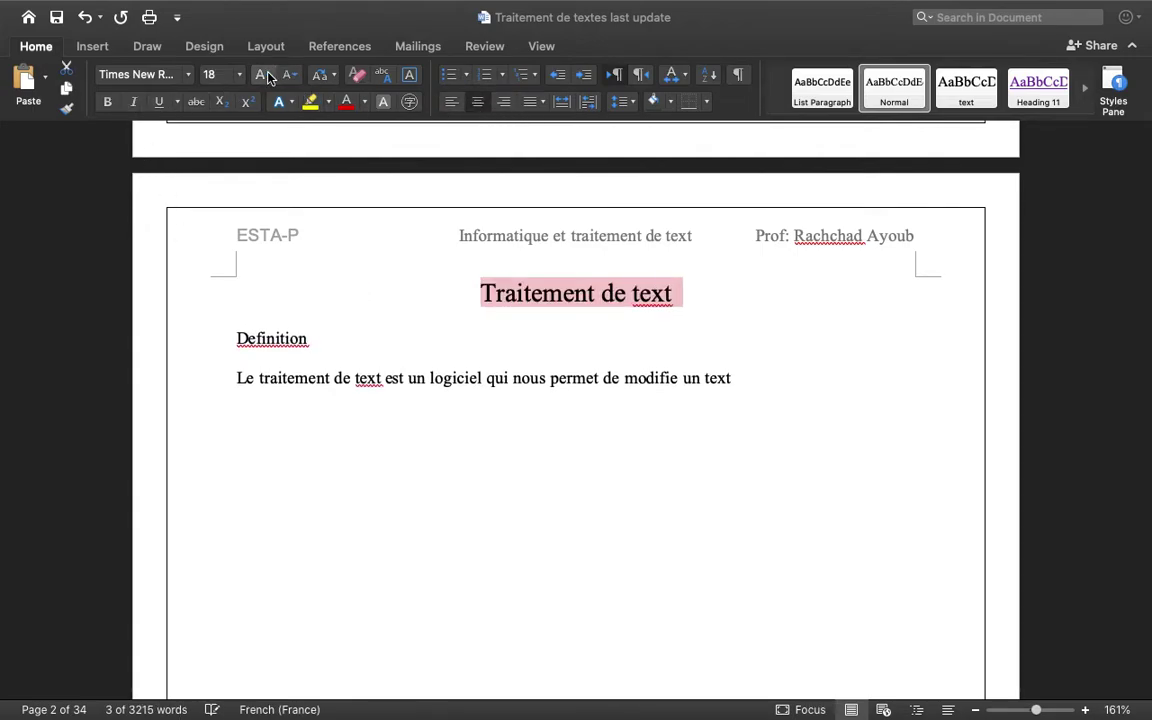
pyautogui.click(346, 101)
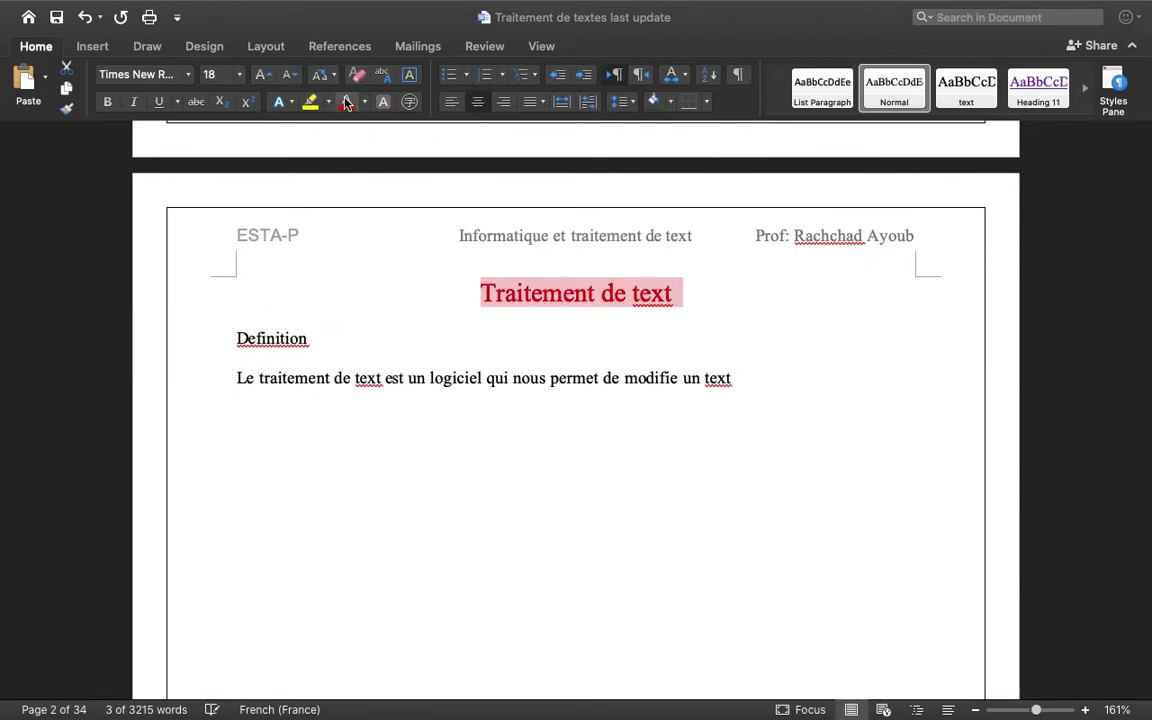
pyautogui.click(158, 102)
pyautogui.click(107, 101)
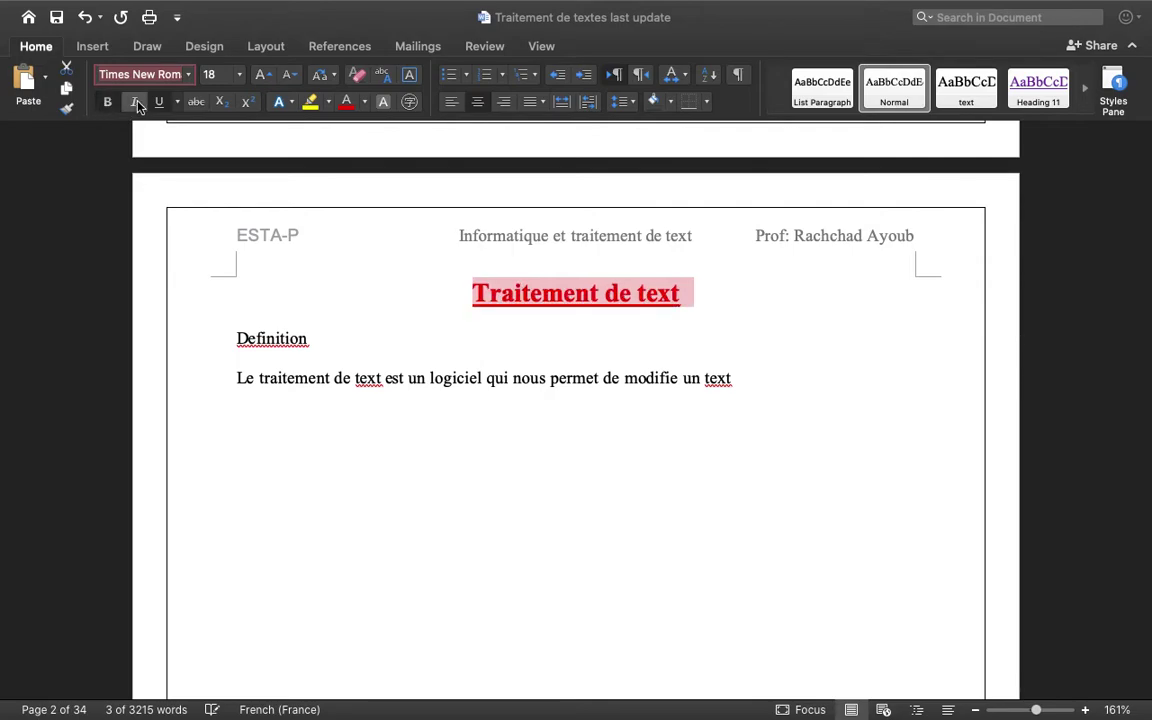
pyautogui.click(136, 103)
pyautogui.click(783, 277)
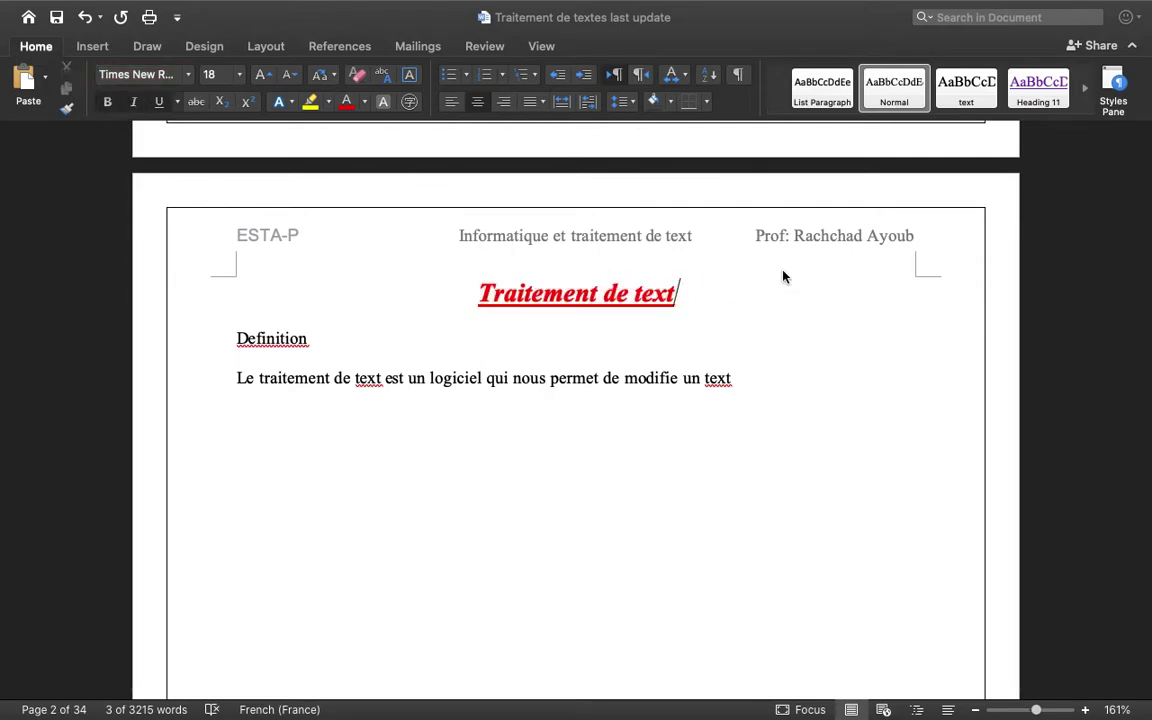
pyautogui.scroll(-2, 704, 286)
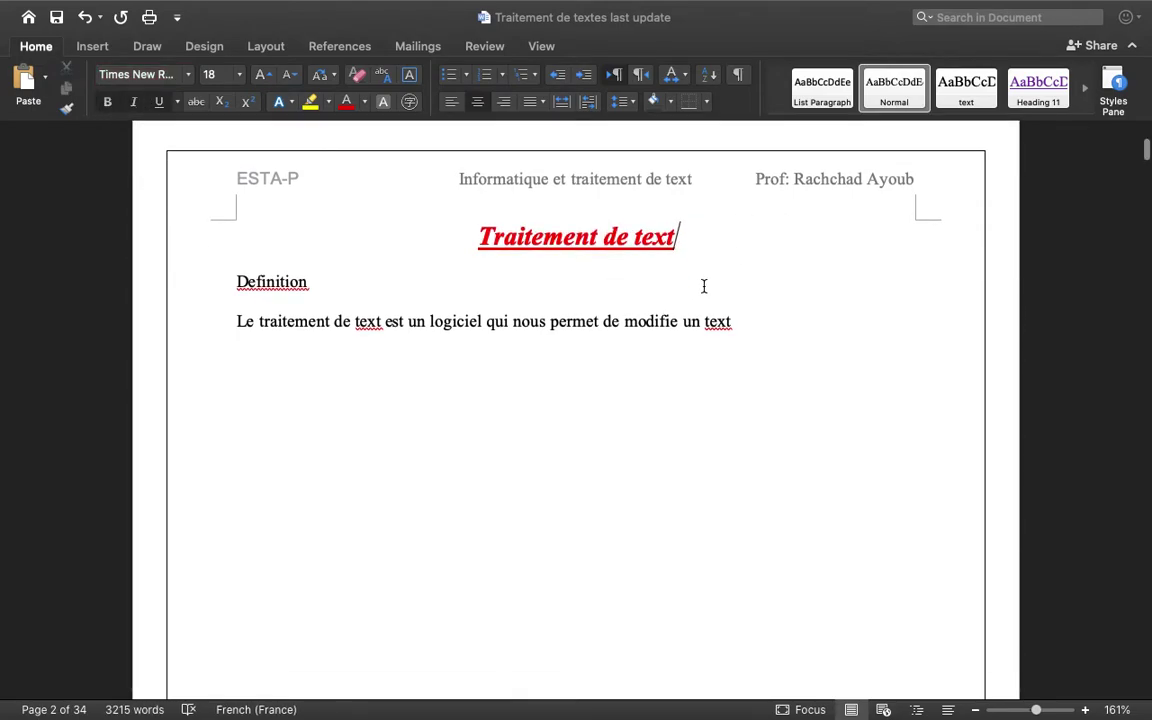
pyautogui.scroll(-2, 704, 286)
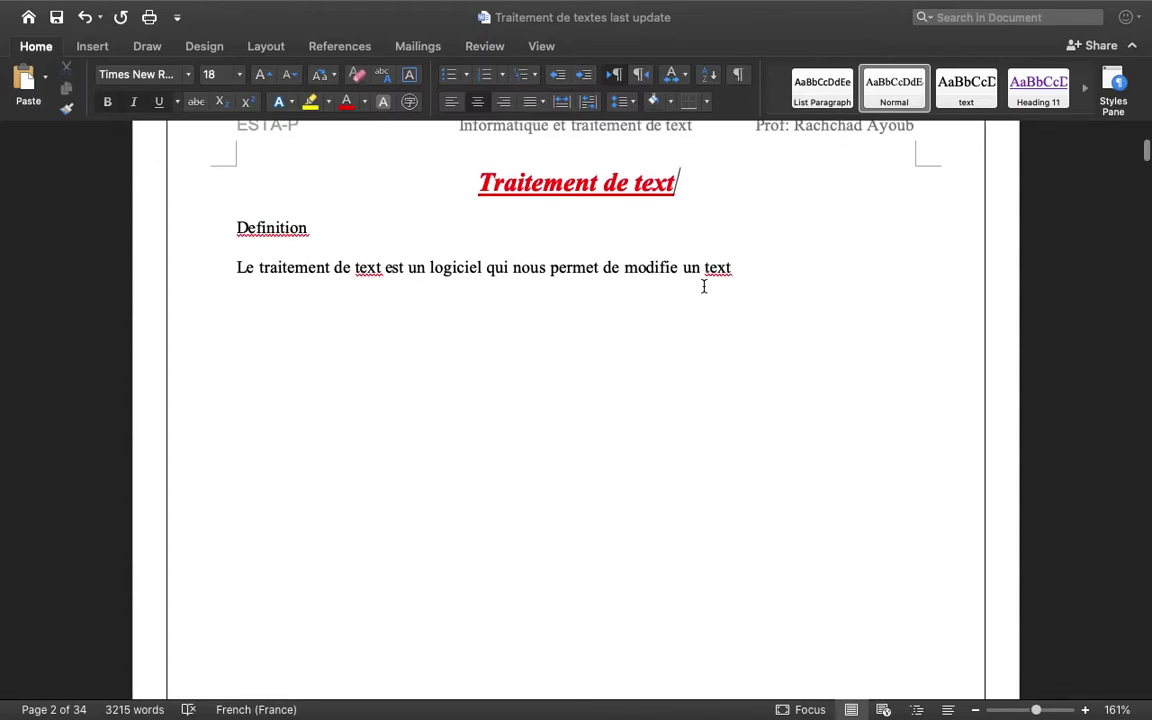
pyautogui.scroll(5, 704, 288)
pyautogui.scroll(2, 704, 290)
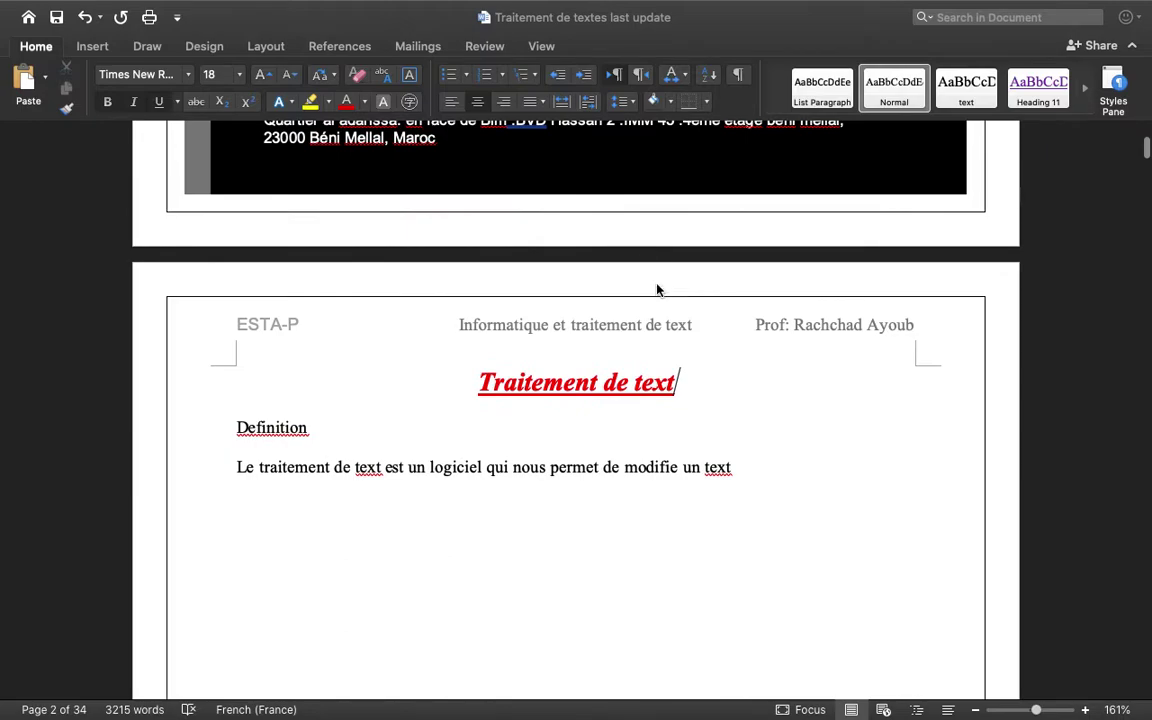
pyautogui.scroll(-3, 673, 355)
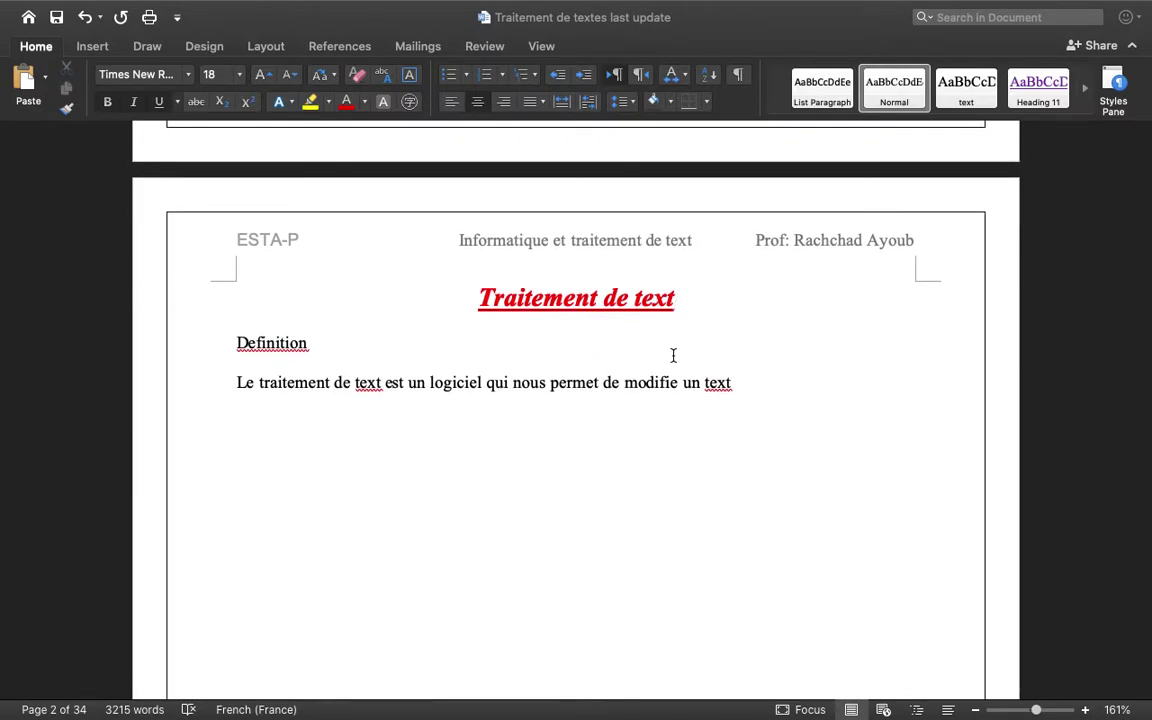
# - Undo six formatting changes so 'Traitement de text' is plain, left-aligned 12 pt text again
pyautogui.scroll(-1, 673, 355)
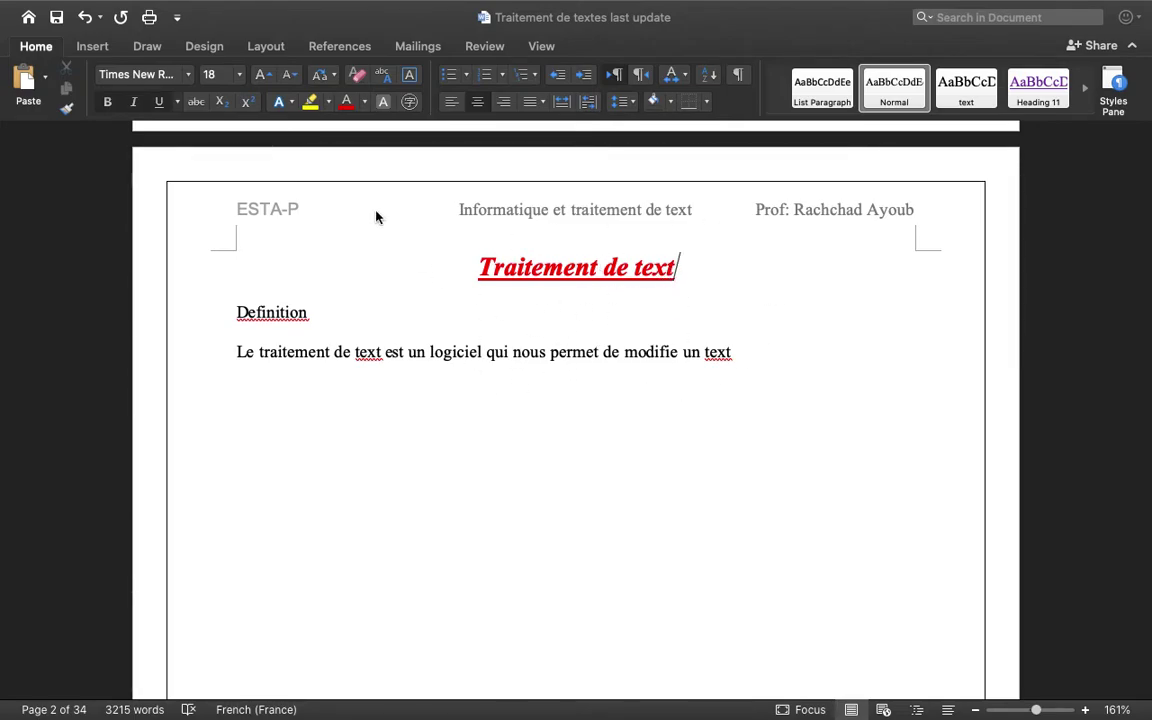
pyautogui.click(85, 17)
pyautogui.click(85, 17)
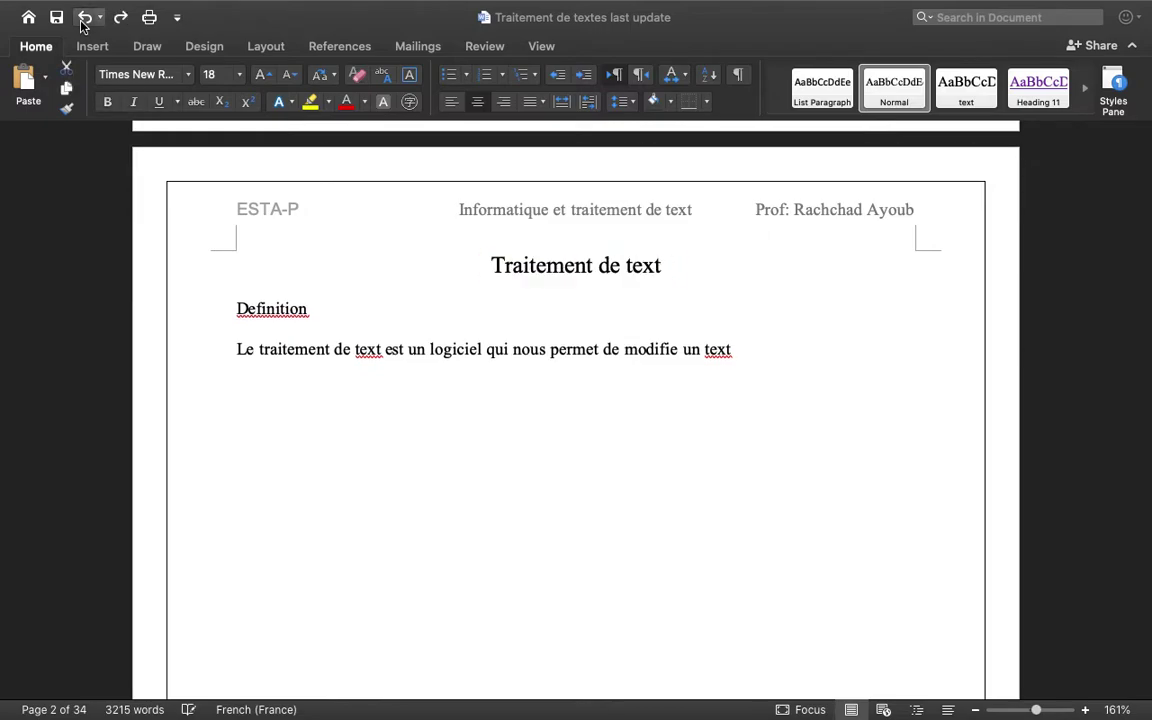
pyautogui.click(85, 17)
pyautogui.click(85, 17)
pyautogui.click(85, 17)
pyautogui.click(85, 17)
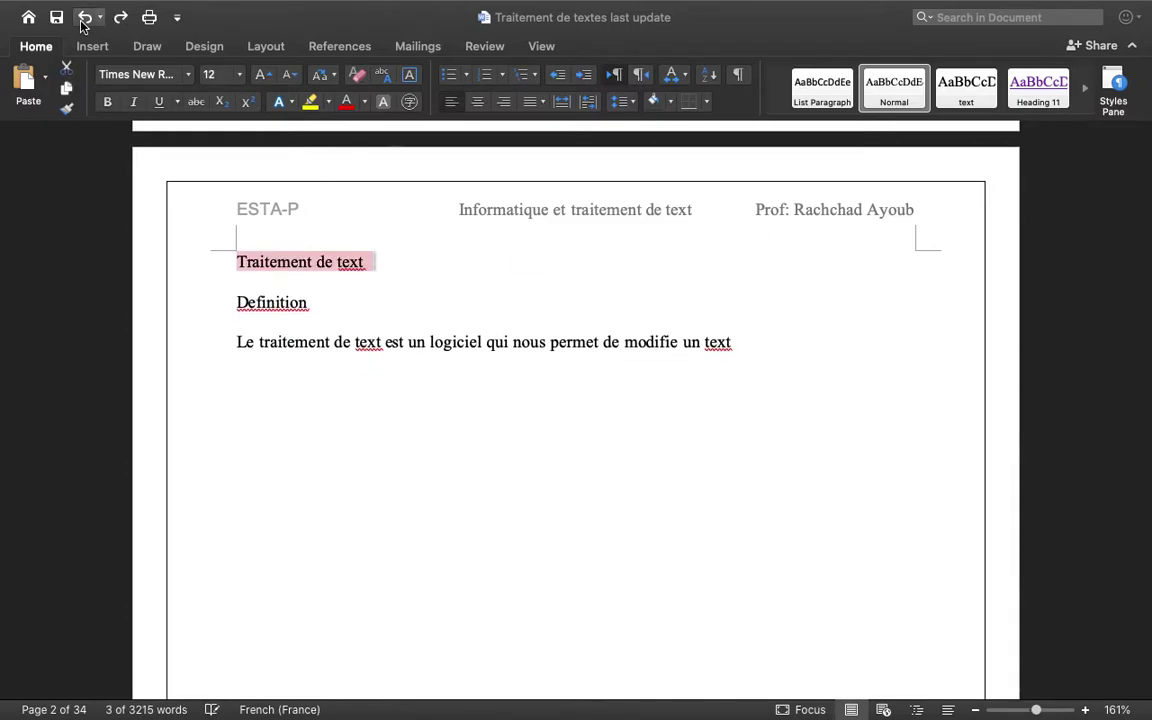
pyautogui.click(486, 298)
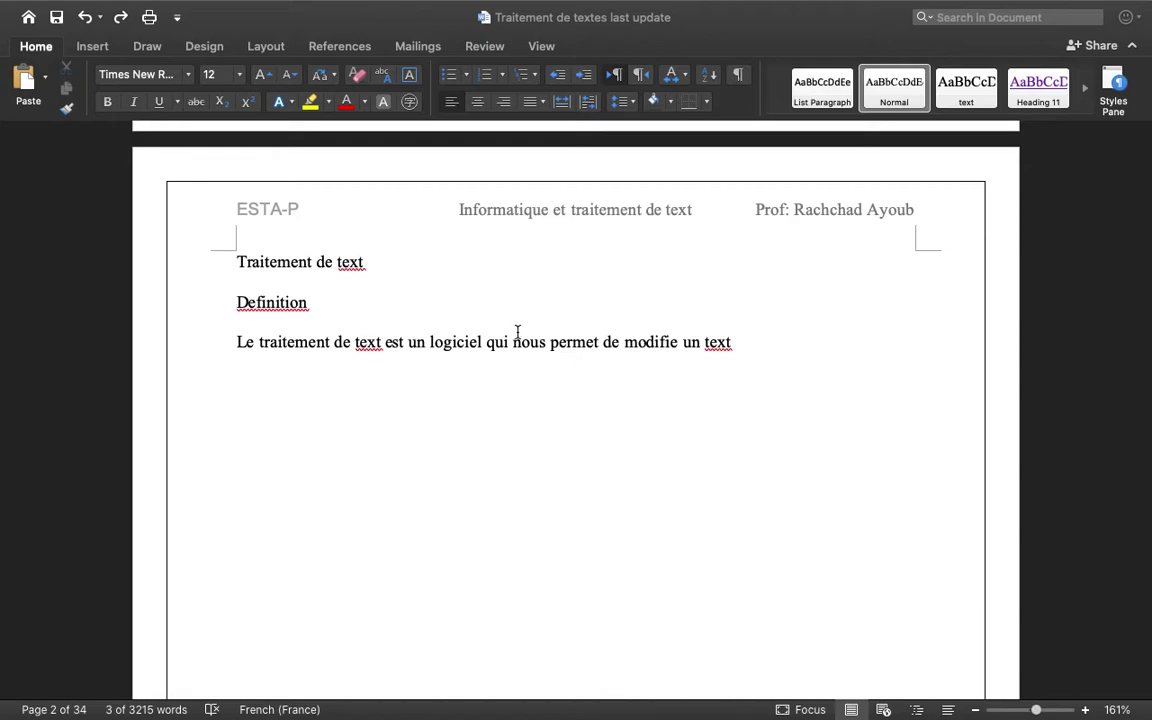
pyautogui.click(458, 302)
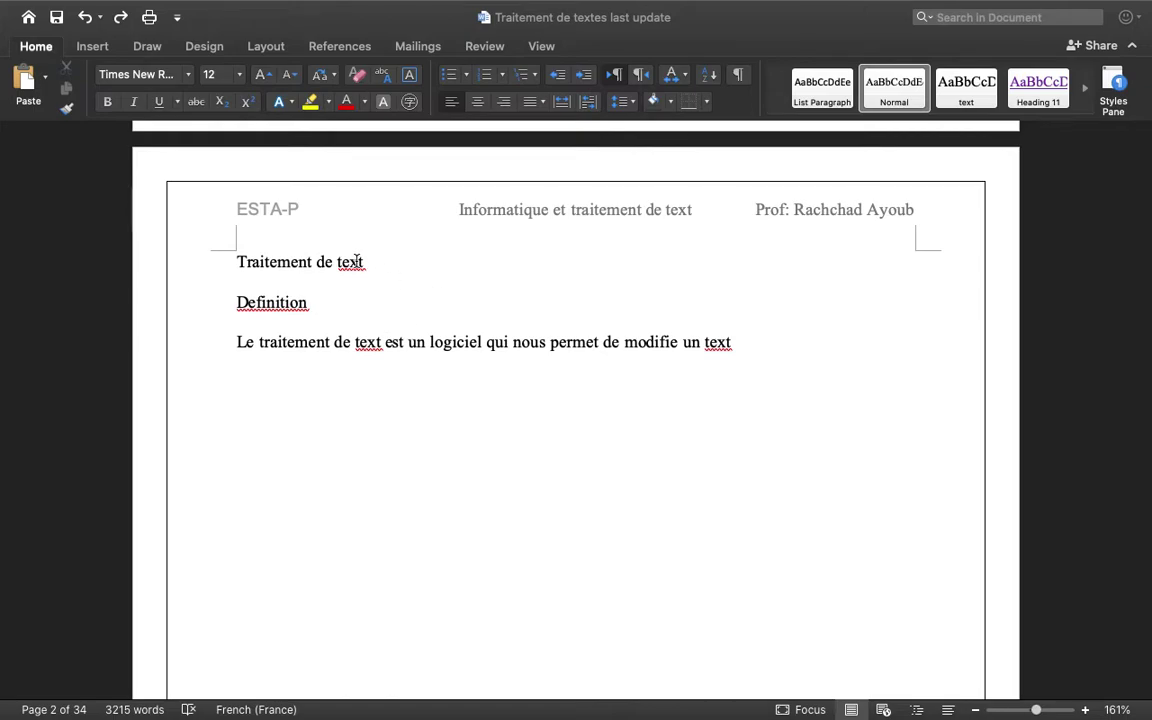
# - Select the 'Traitement de text' heading line and apply the red عنوان كبير style to it
pyautogui.click(369, 287)
pyautogui.moveTo(371, 264); pyautogui.dragTo(232, 266)
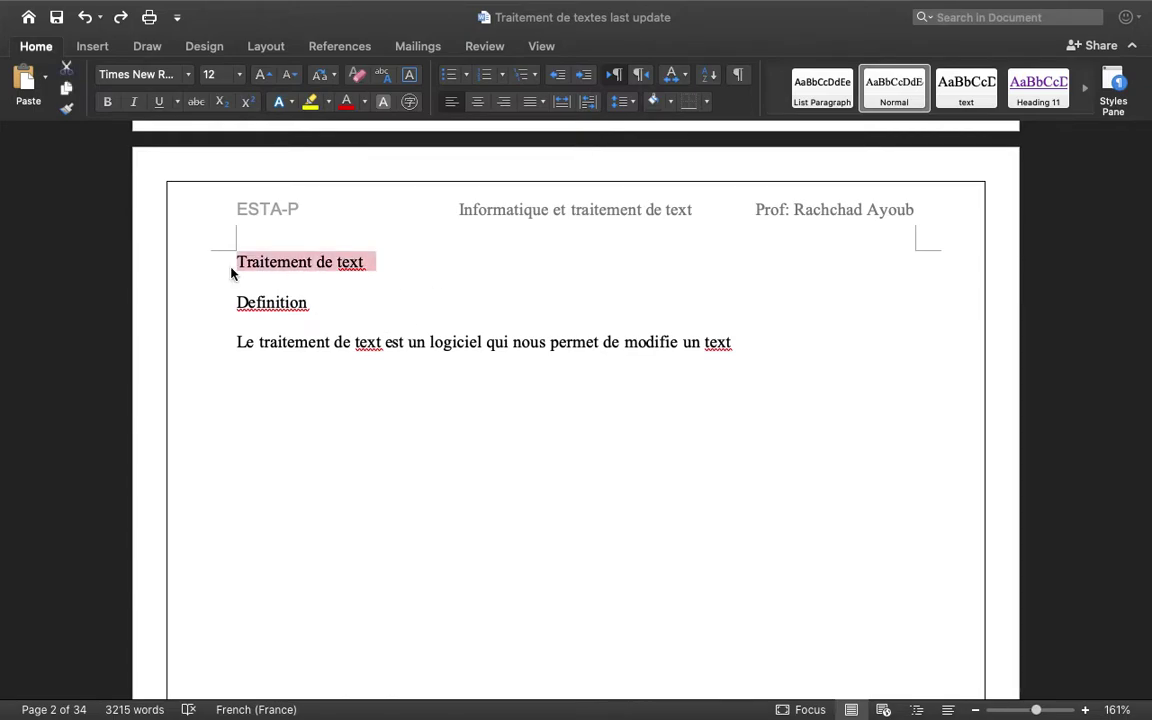
pyautogui.click(936, 119)
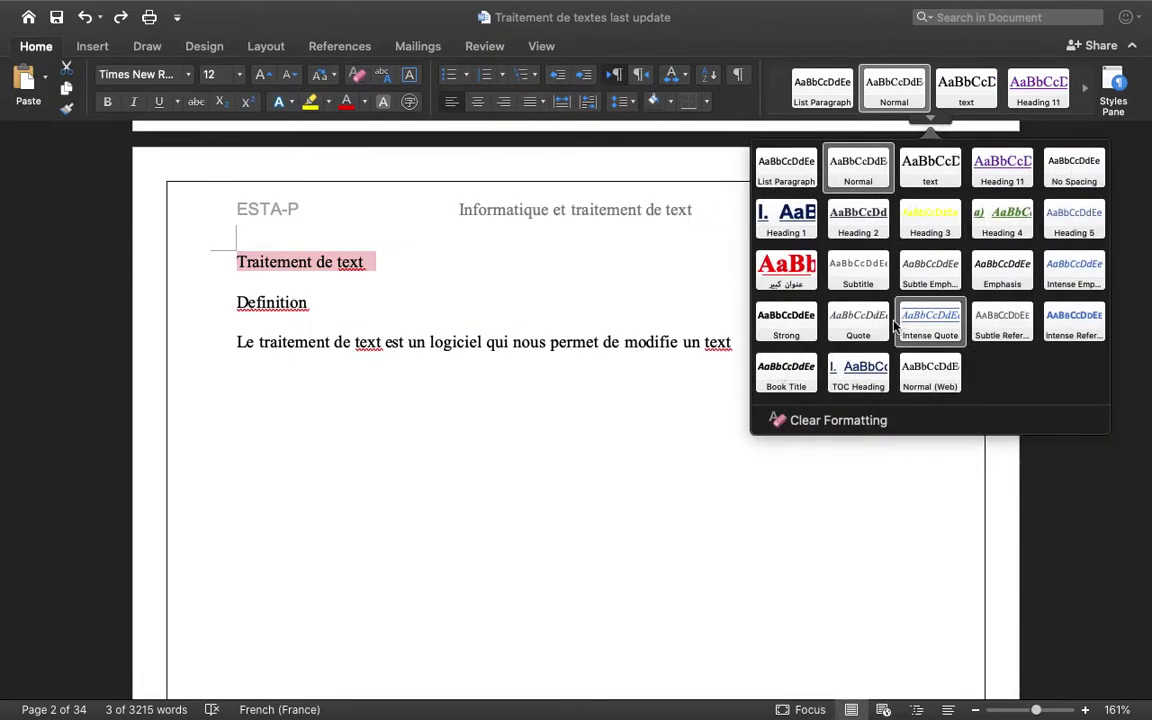
pyautogui.click(796, 283)
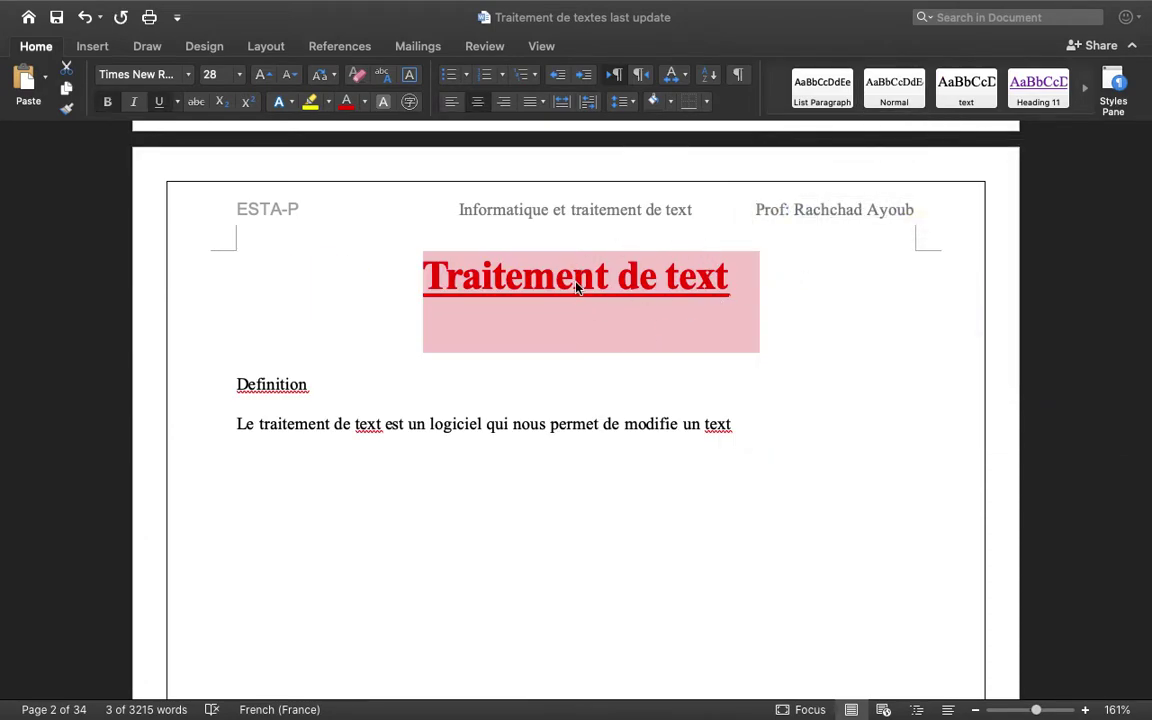
pyautogui.click(671, 303)
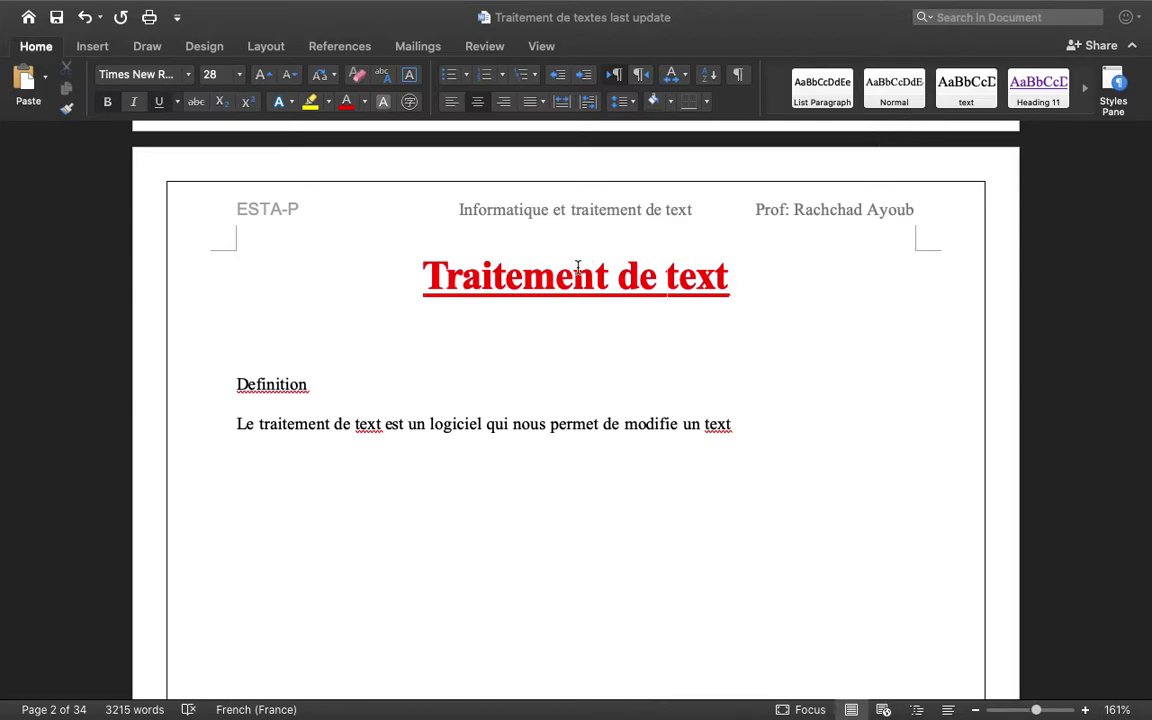
# - Modify the عنوان كبير style to remove bold and use a 24 pt font size
pyautogui.click(933, 120)
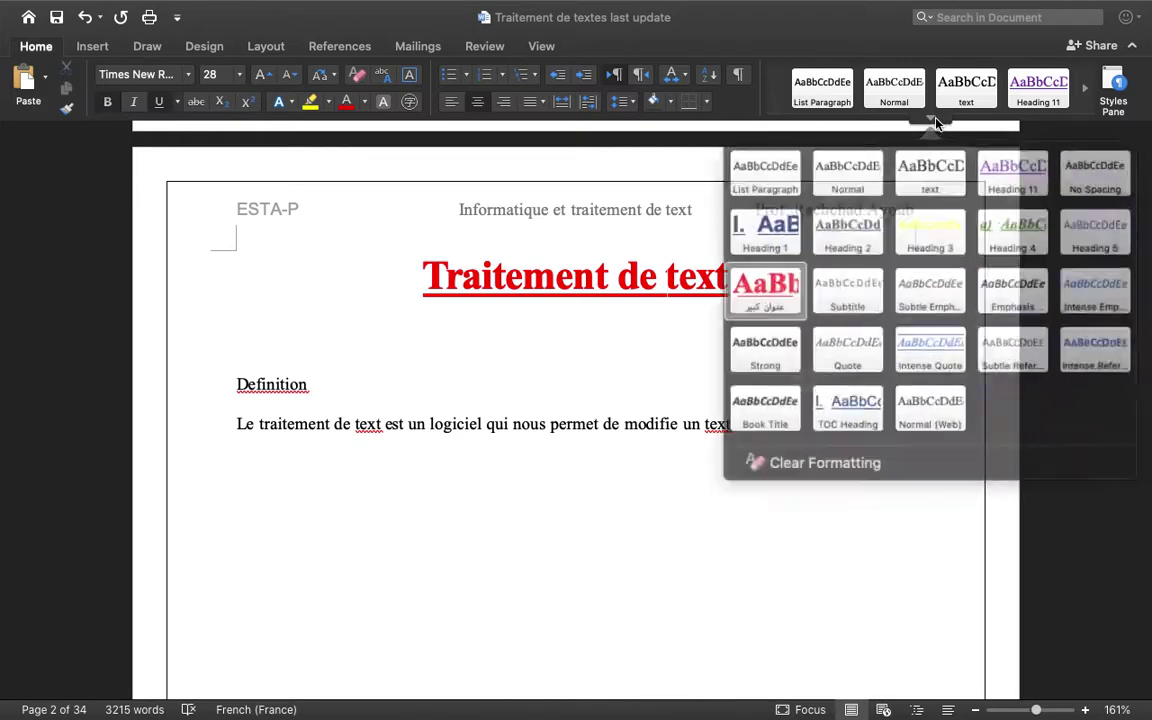
pyautogui.rightClick(797, 283)
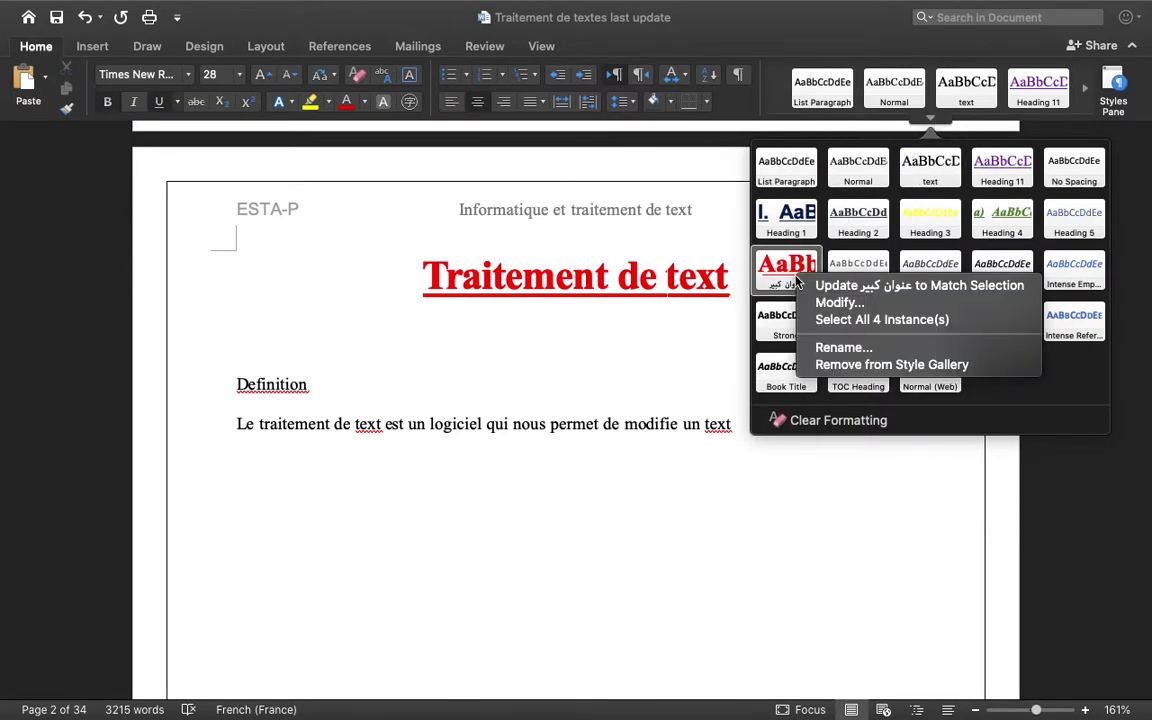
pyautogui.click(828, 304)
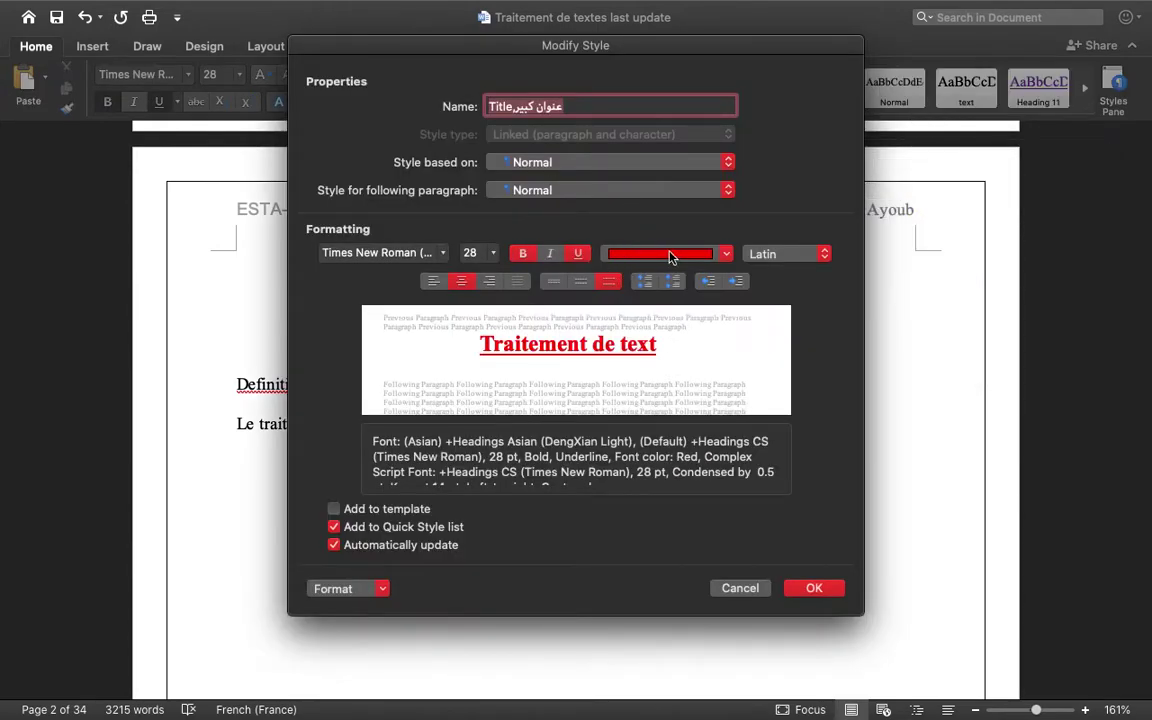
pyautogui.click(668, 254)
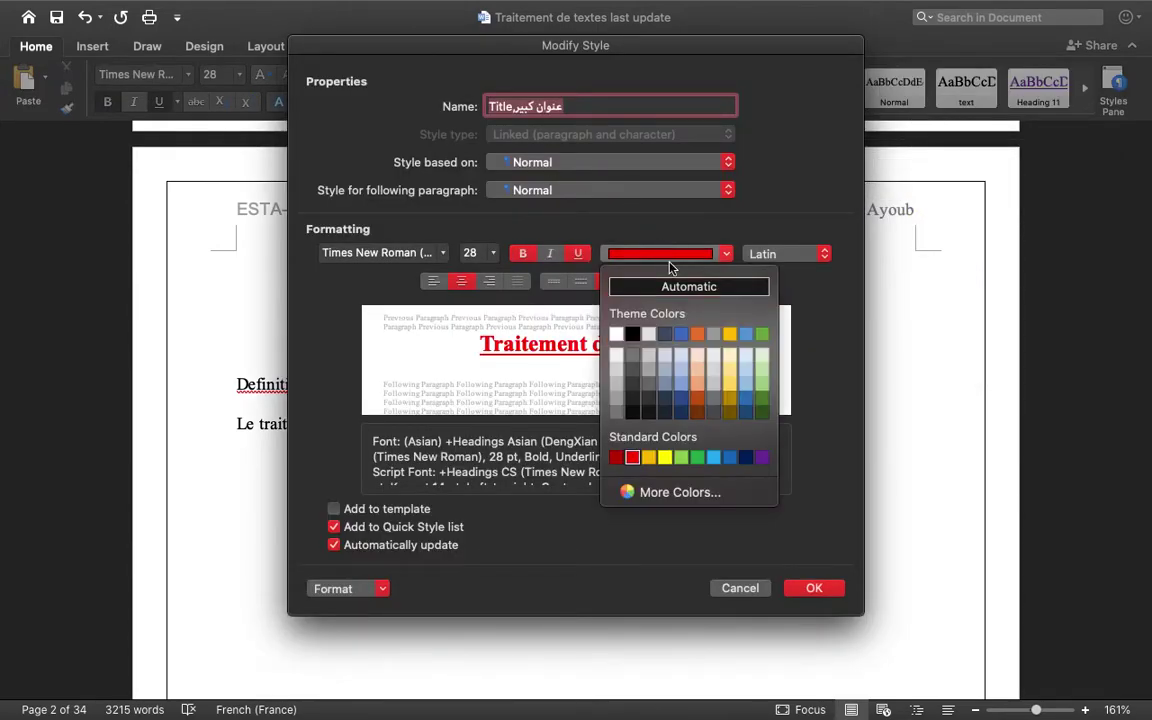
pyautogui.click(745, 398)
pyautogui.click(524, 256)
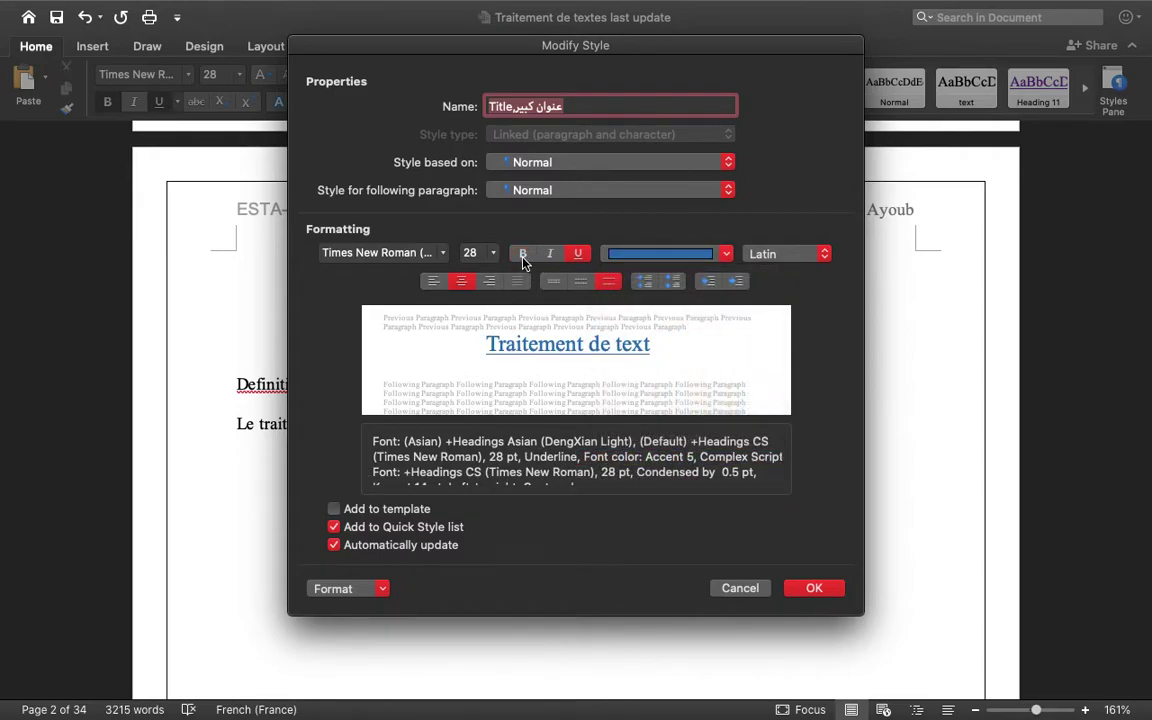
pyautogui.click(487, 257)
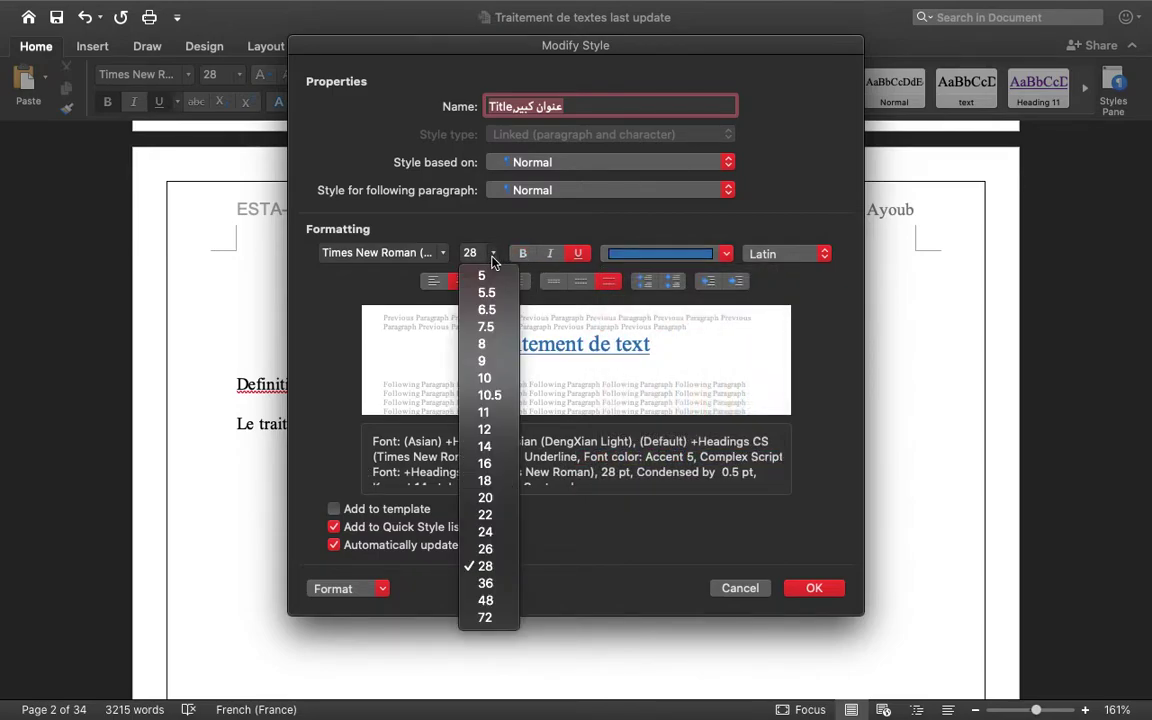
pyautogui.click(485, 532)
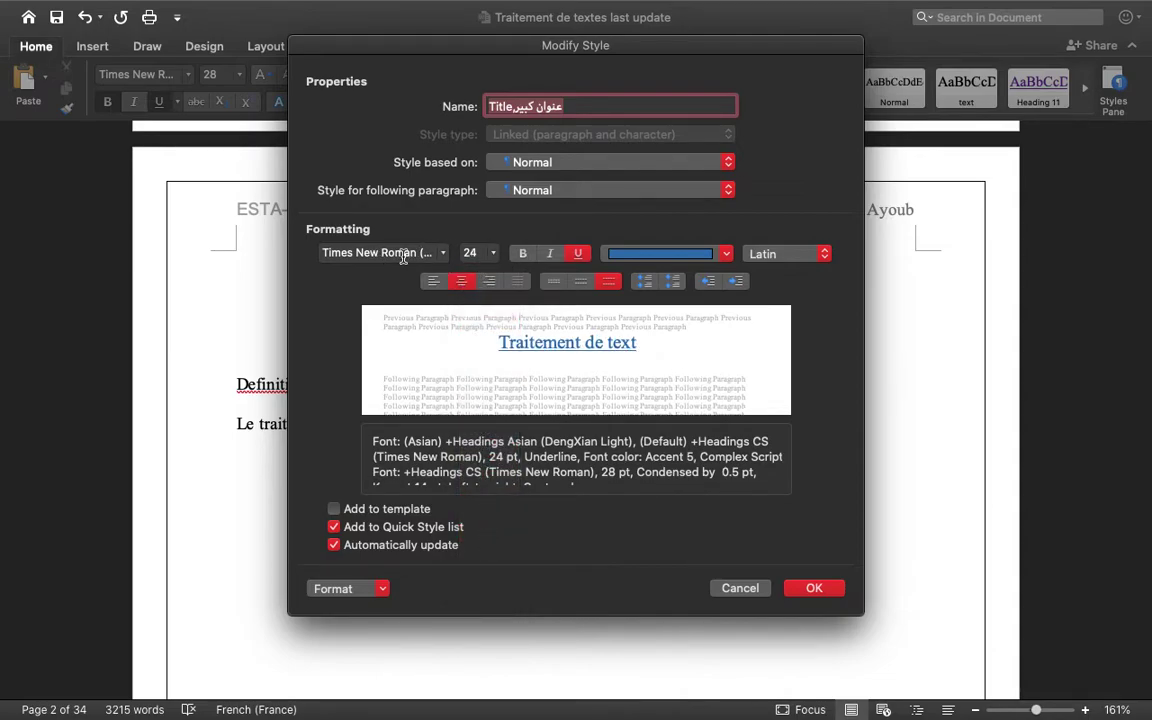
# - Give the style 1.5 line spacing and a purple font colour, and confirm the changes
pyautogui.click(582, 283)
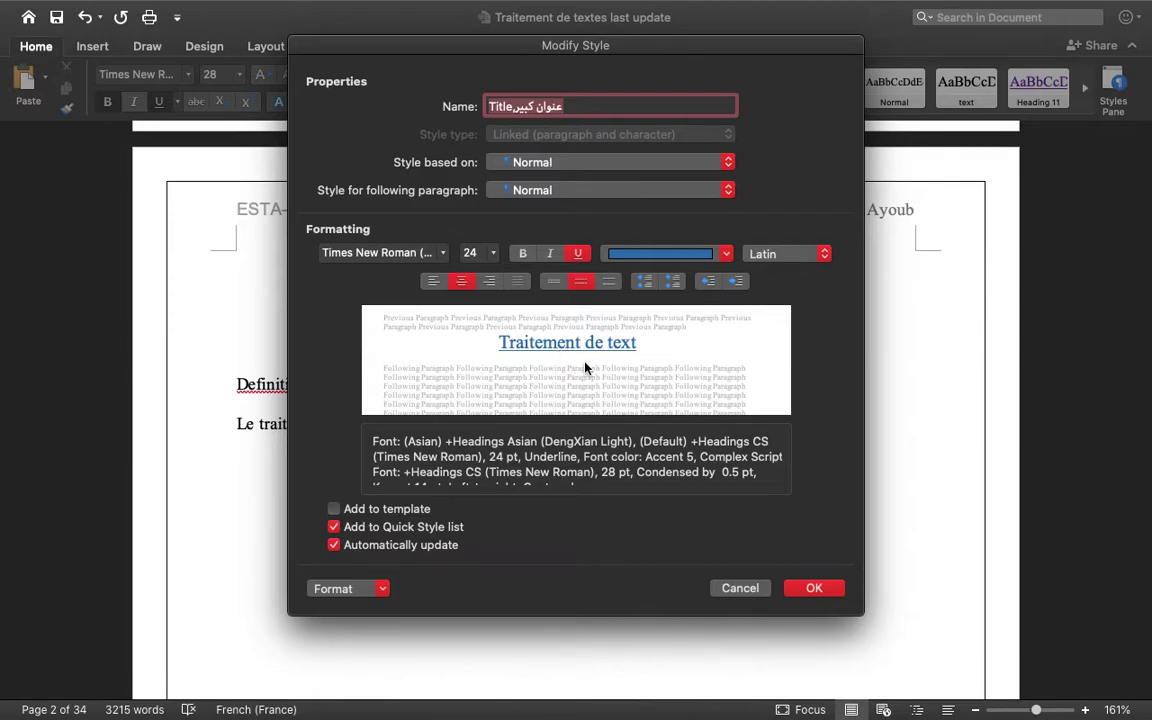
pyautogui.click(727, 255)
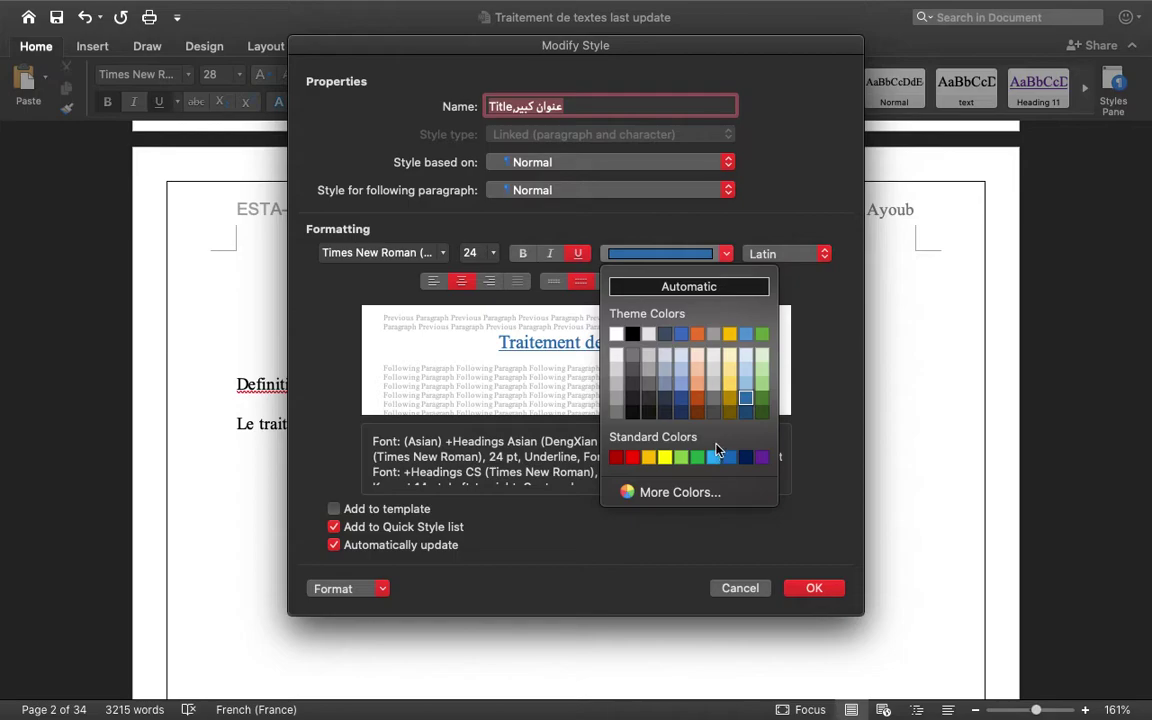
pyautogui.click(633, 459)
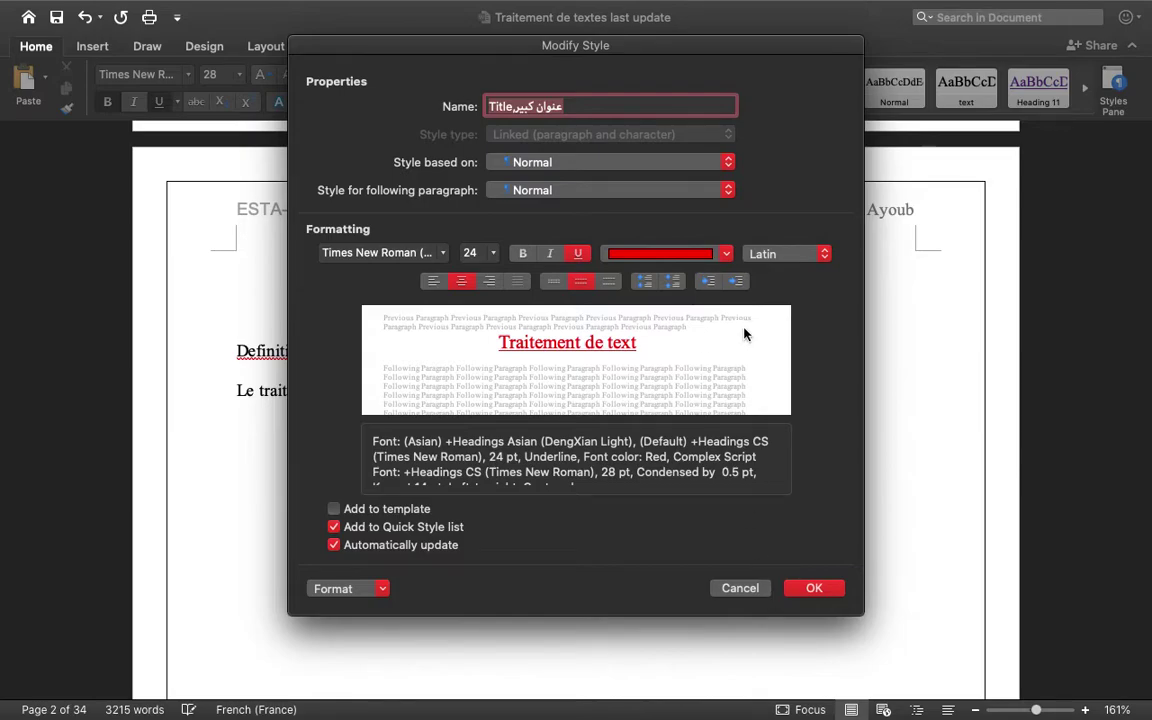
pyautogui.click(655, 253)
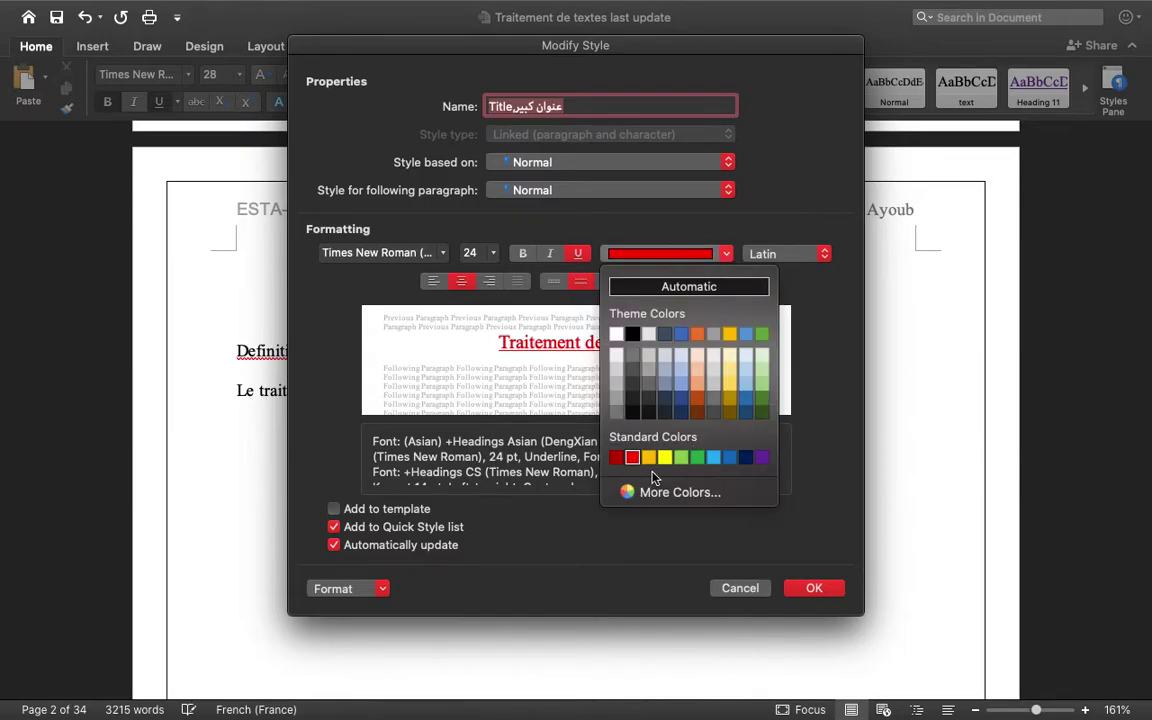
pyautogui.click(815, 588)
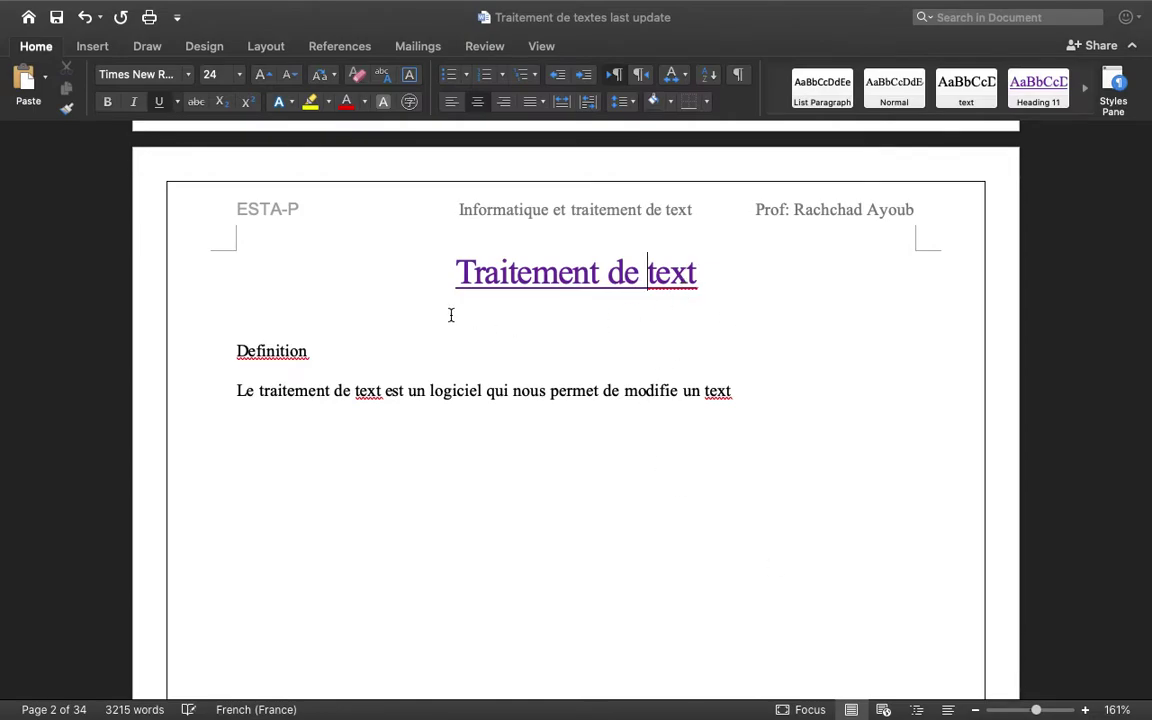
# - Clear all formatting from the empty line below the definition sentence
pyautogui.click(298, 492)
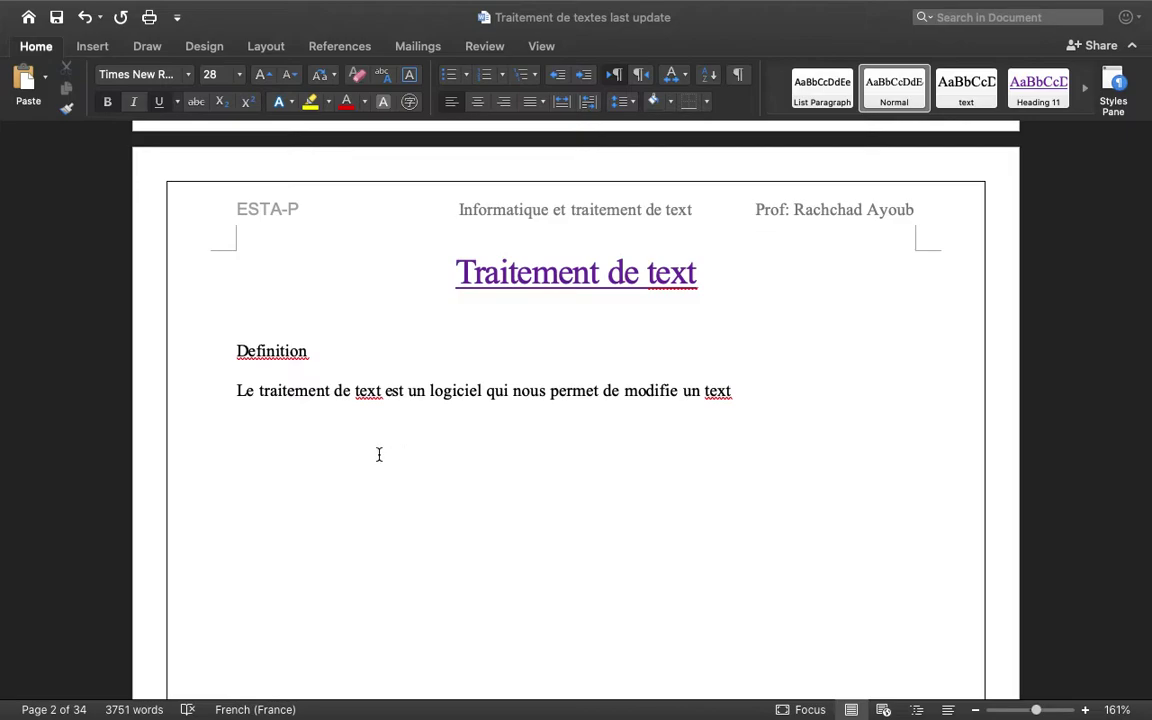
pyautogui.write('d')
pyautogui.press('BackSpace')
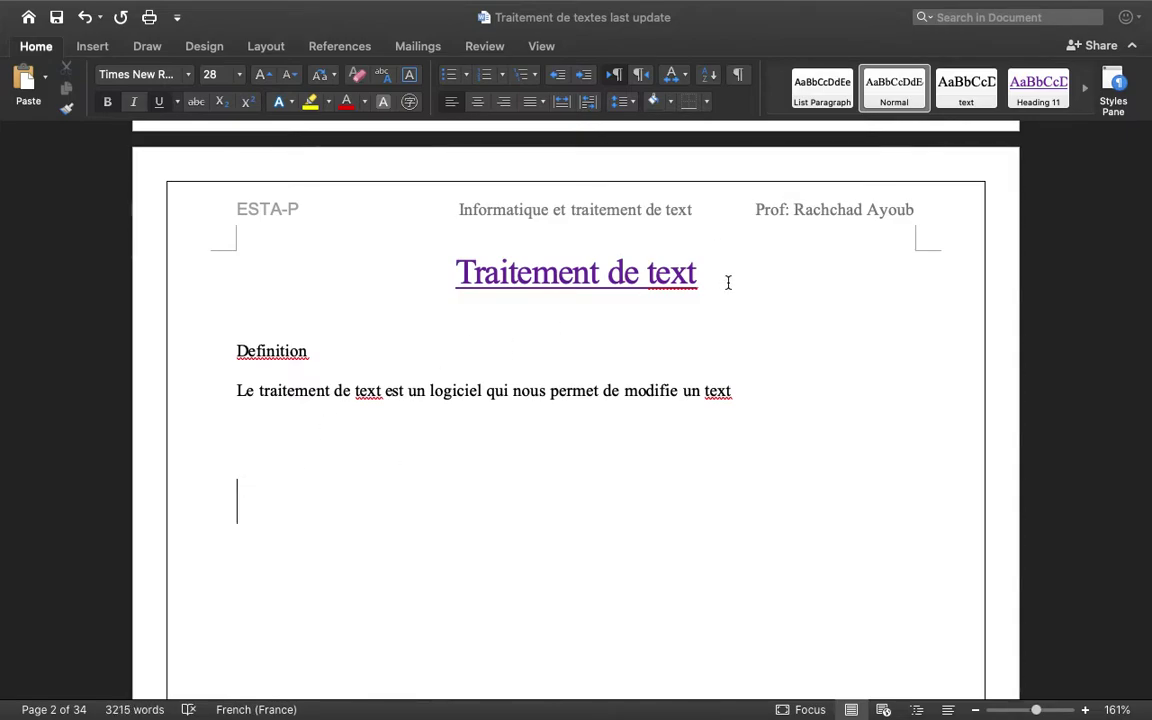
pyautogui.moveTo(966, 88)
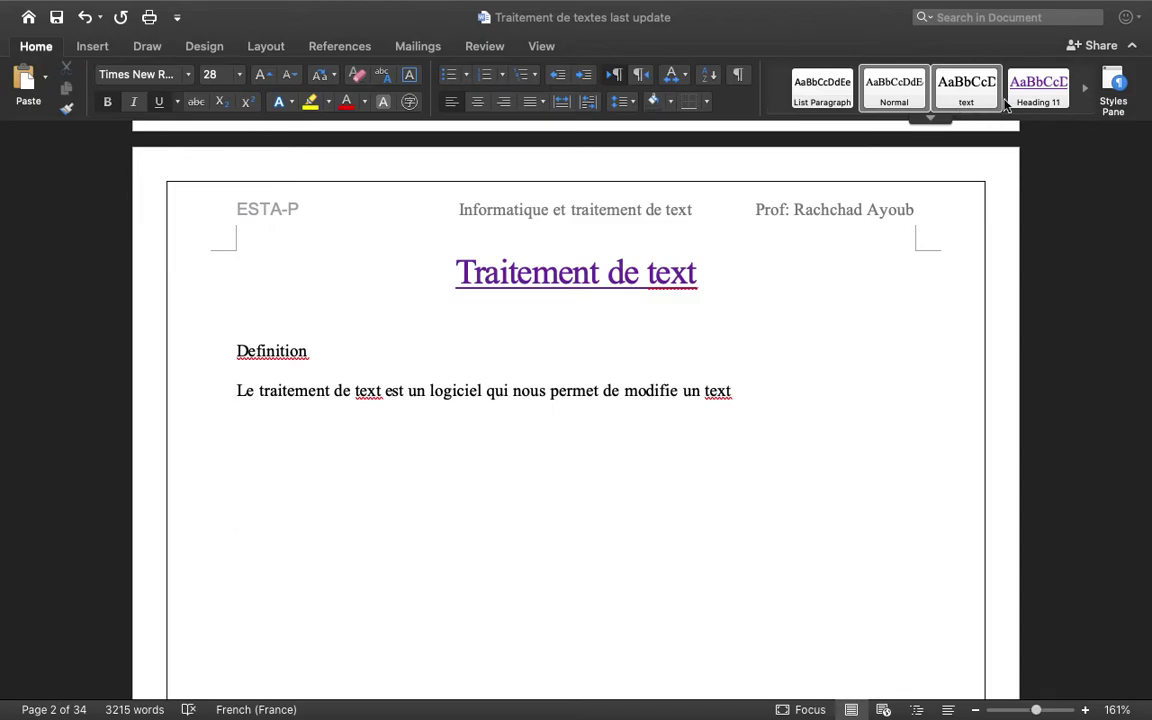
pyautogui.click(1113, 88)
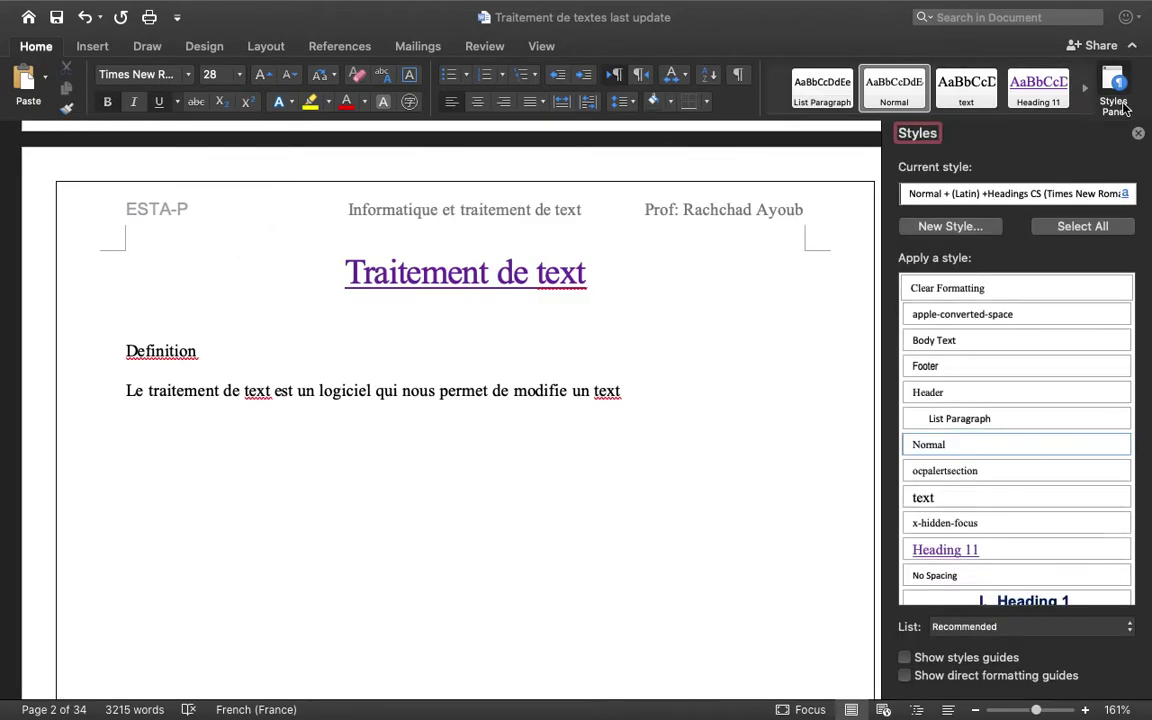
pyautogui.click(990, 289)
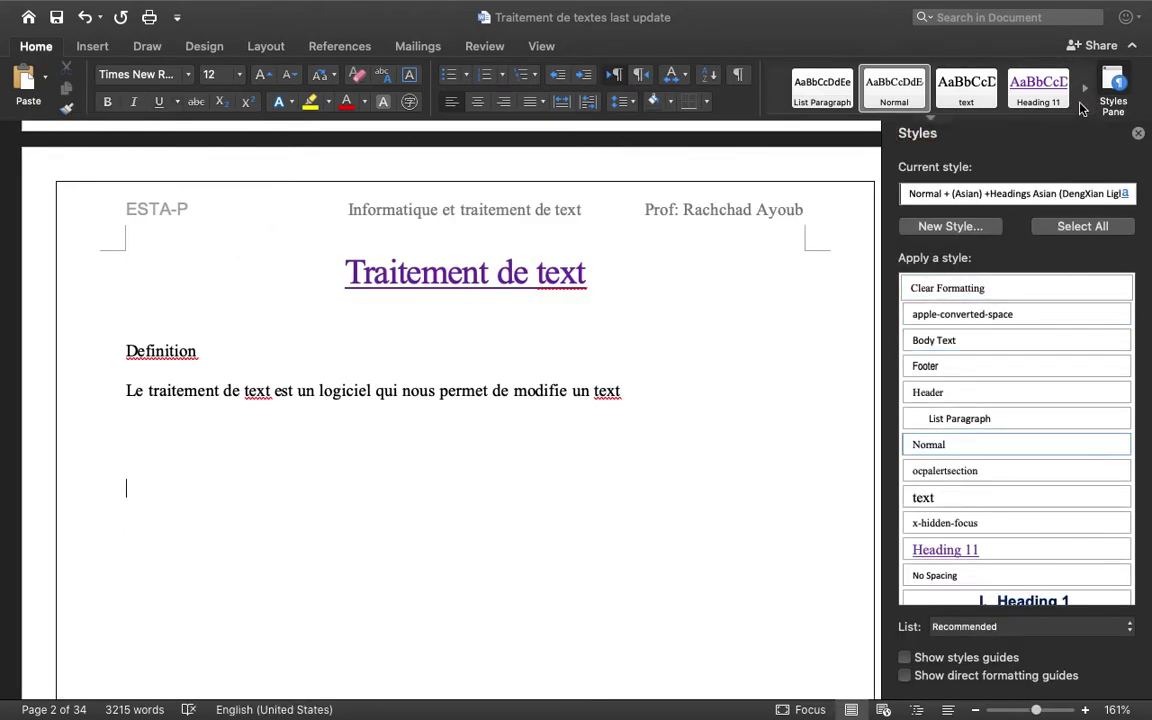
pyautogui.click(1113, 92)
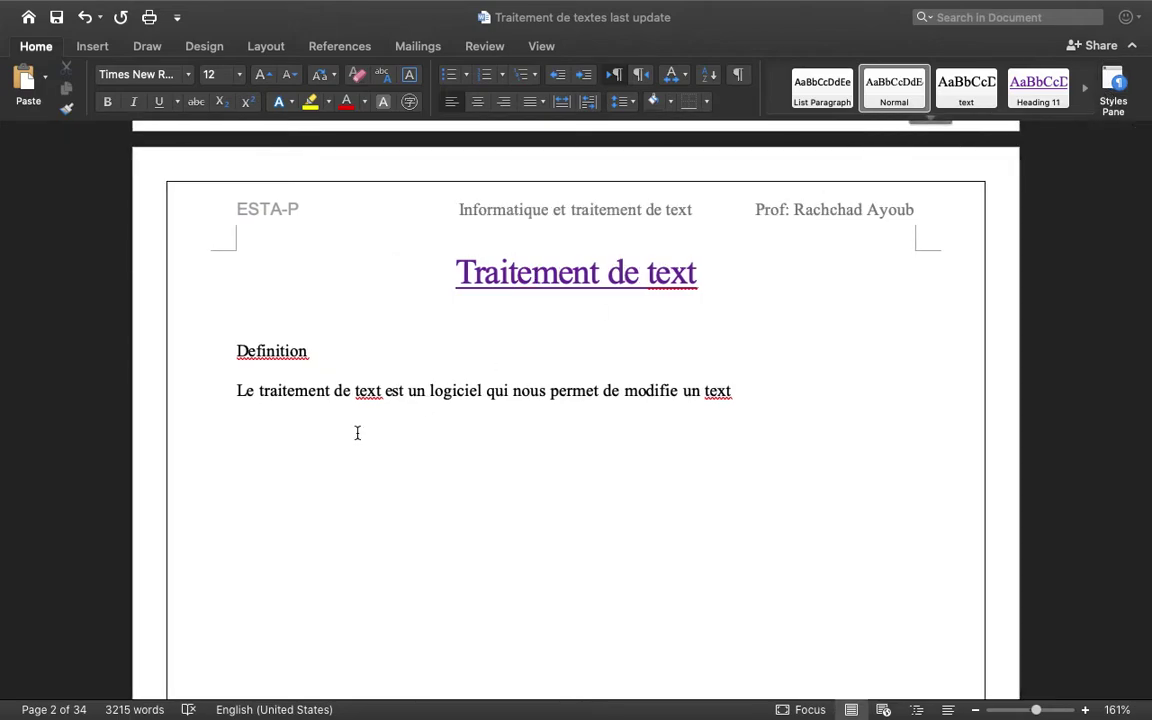
# - Type 'Informatique' on that empty line and select the word
pyautogui.click(222, 488)
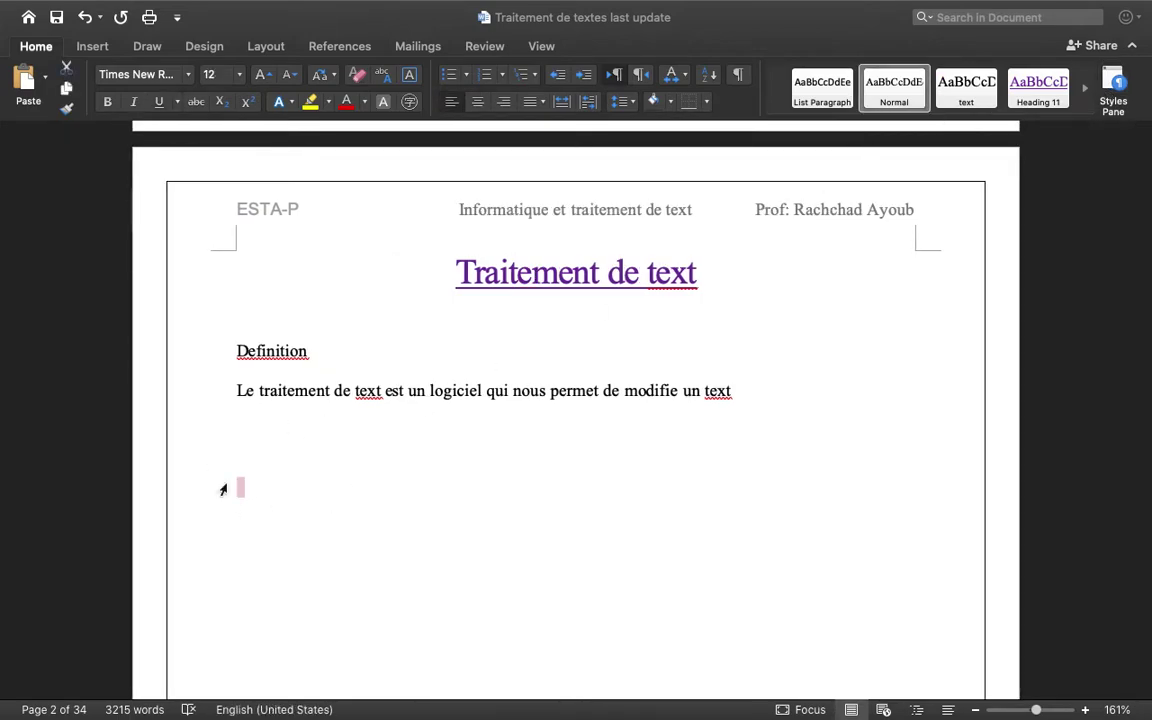
pyautogui.click(254, 487)
pyautogui.write('atique')
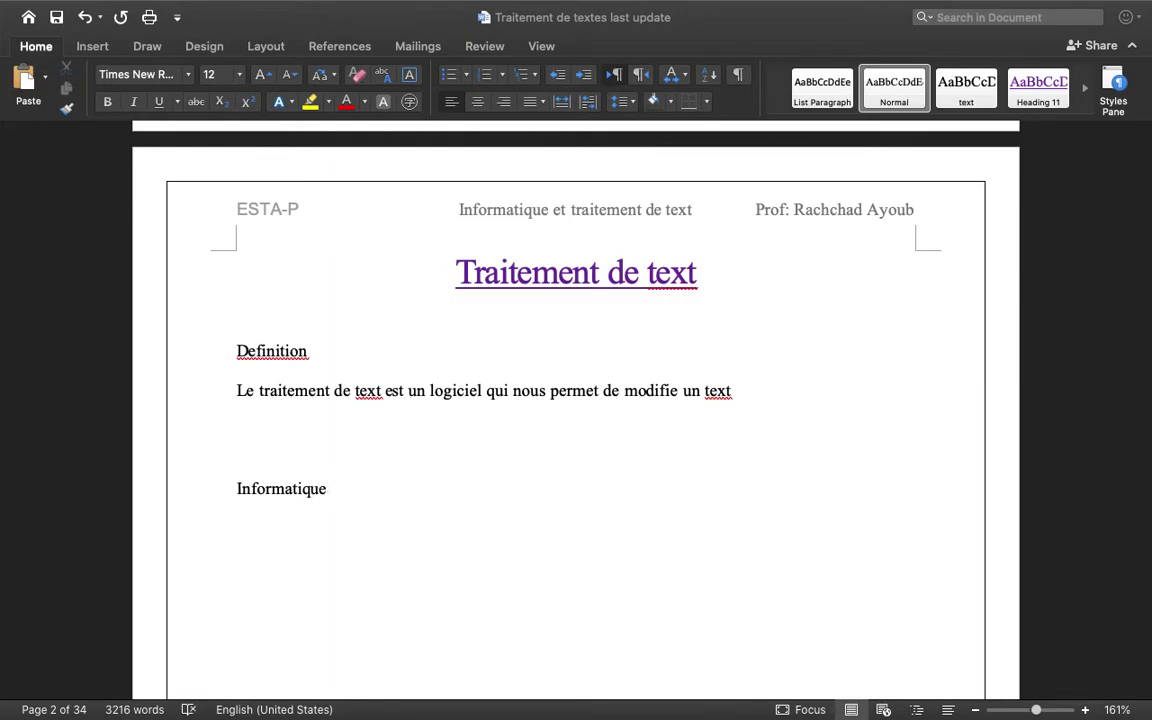
pyautogui.moveTo(334, 488); pyautogui.dragTo(228, 488)
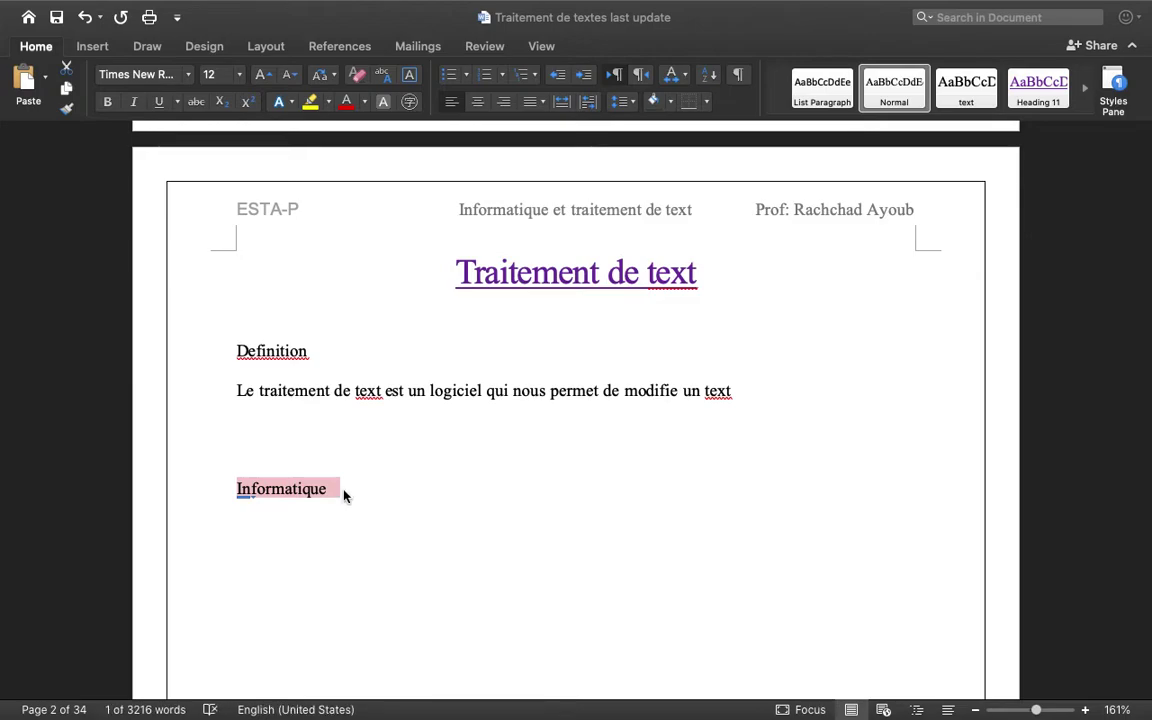
# - Delete the word 'Informatique' from the line below the definition
pyautogui.click(931, 119)
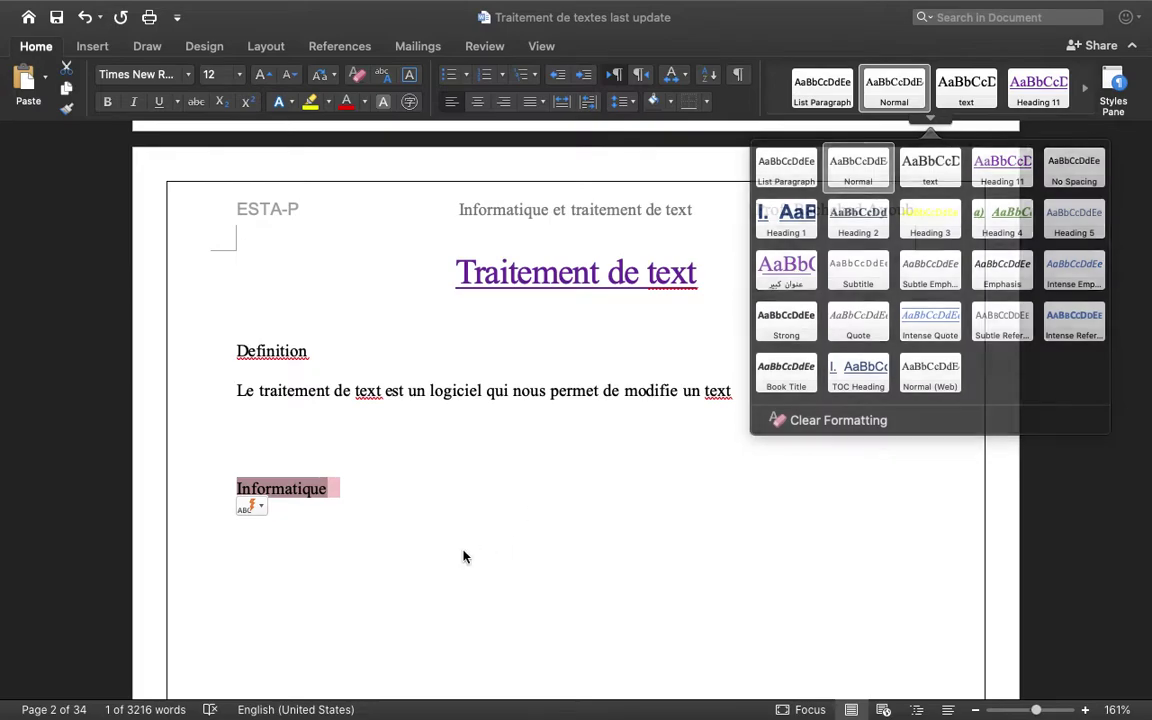
pyautogui.click(466, 553)
pyautogui.click(371, 497)
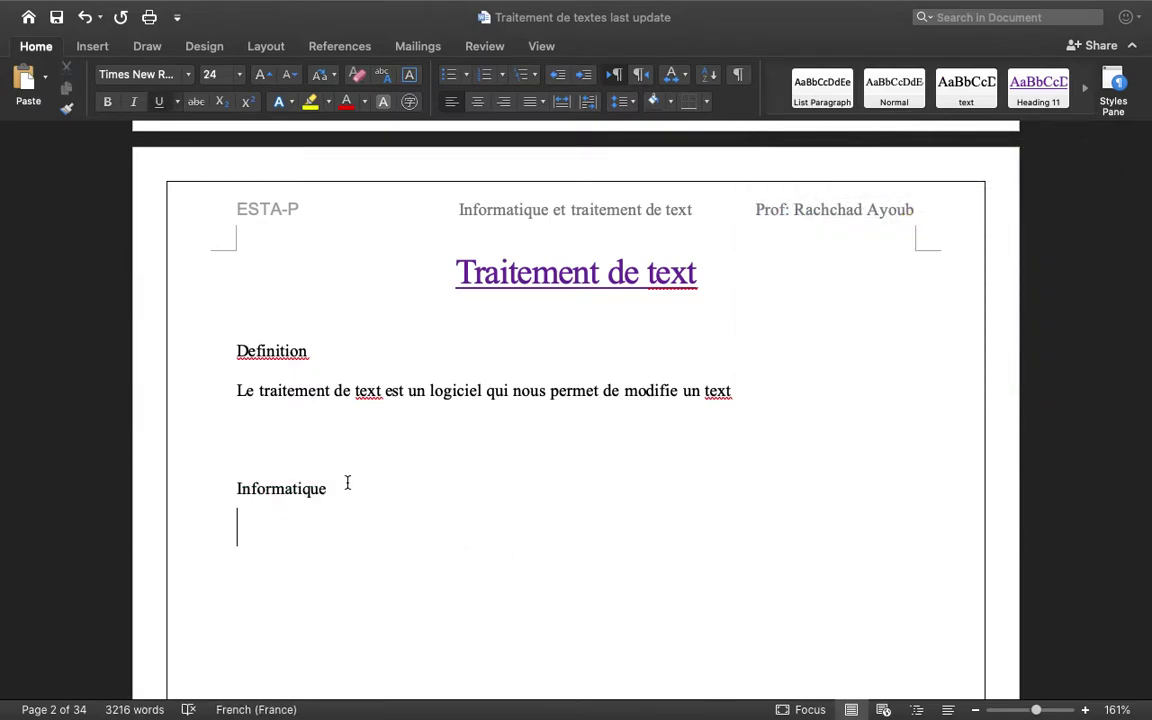
pyautogui.click(347, 483)
pyautogui.press('BackSpace')
pyautogui.press('BackSpace')
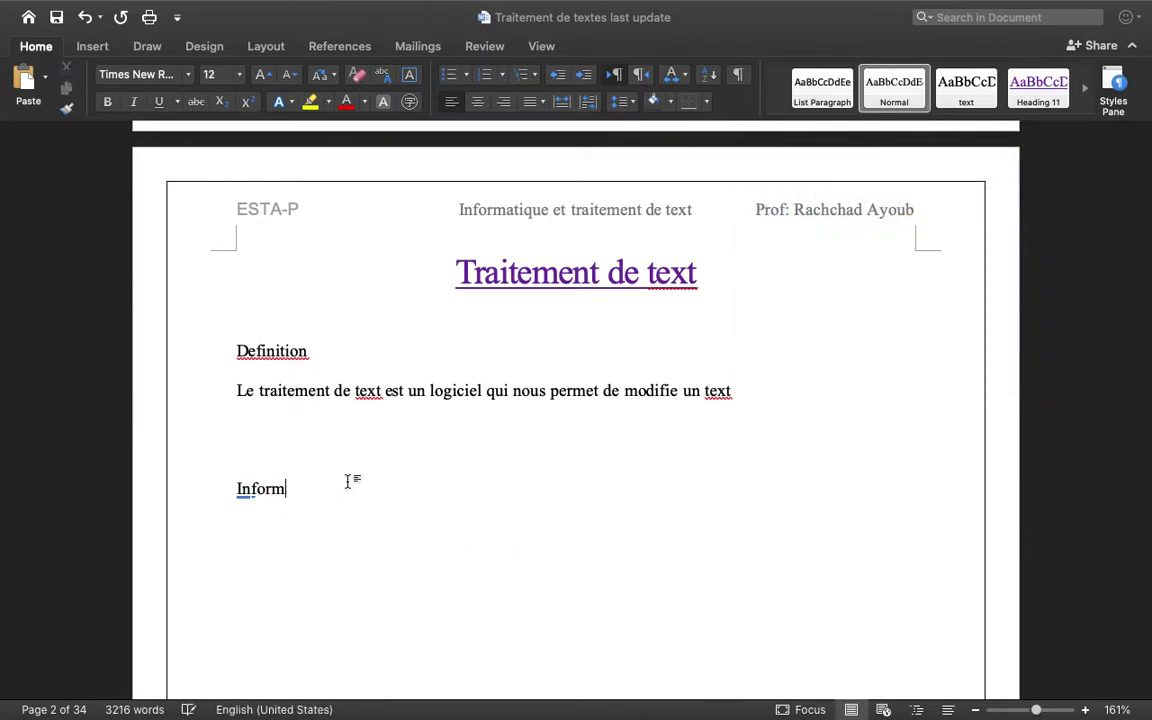
pyautogui.press('BackSpace')
pyautogui.press('BackSpace')
pyautogui.press('BackSpace')
pyautogui.press('BackSpace')
pyautogui.press('BackSpace')
pyautogui.press('BackSpace')
# - Apply the purple underlined عنوان كبير title style to the line and type 'informatique'
pyautogui.click(935, 118)
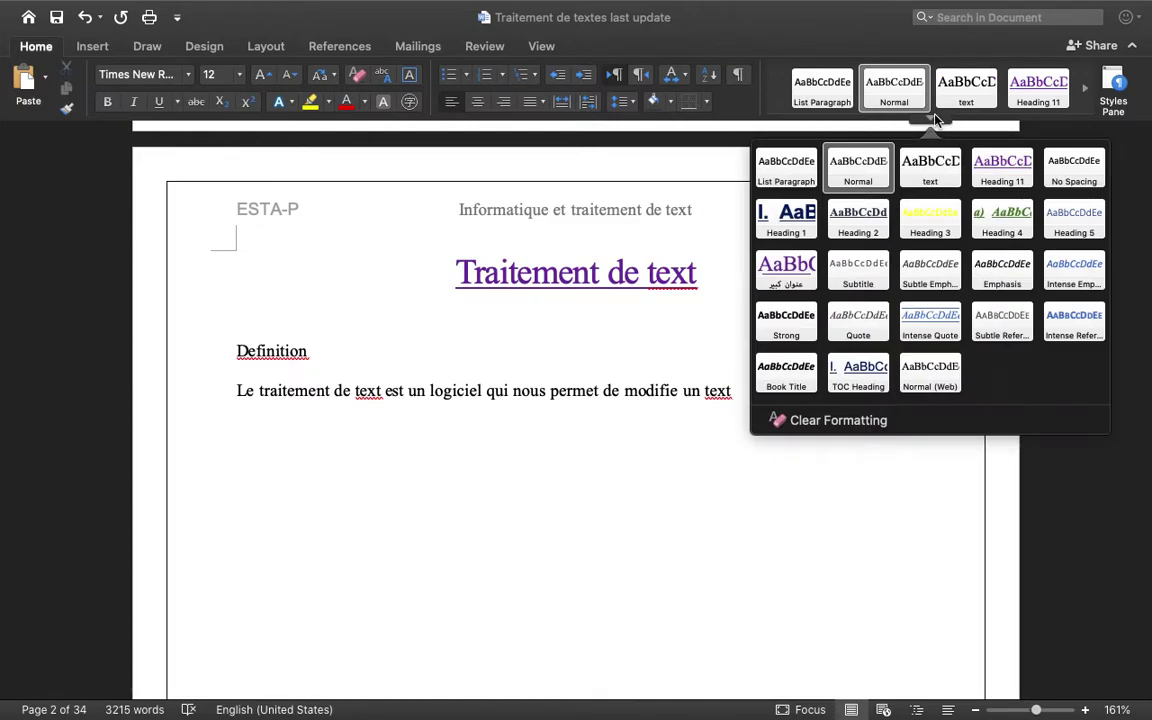
pyautogui.click(778, 284)
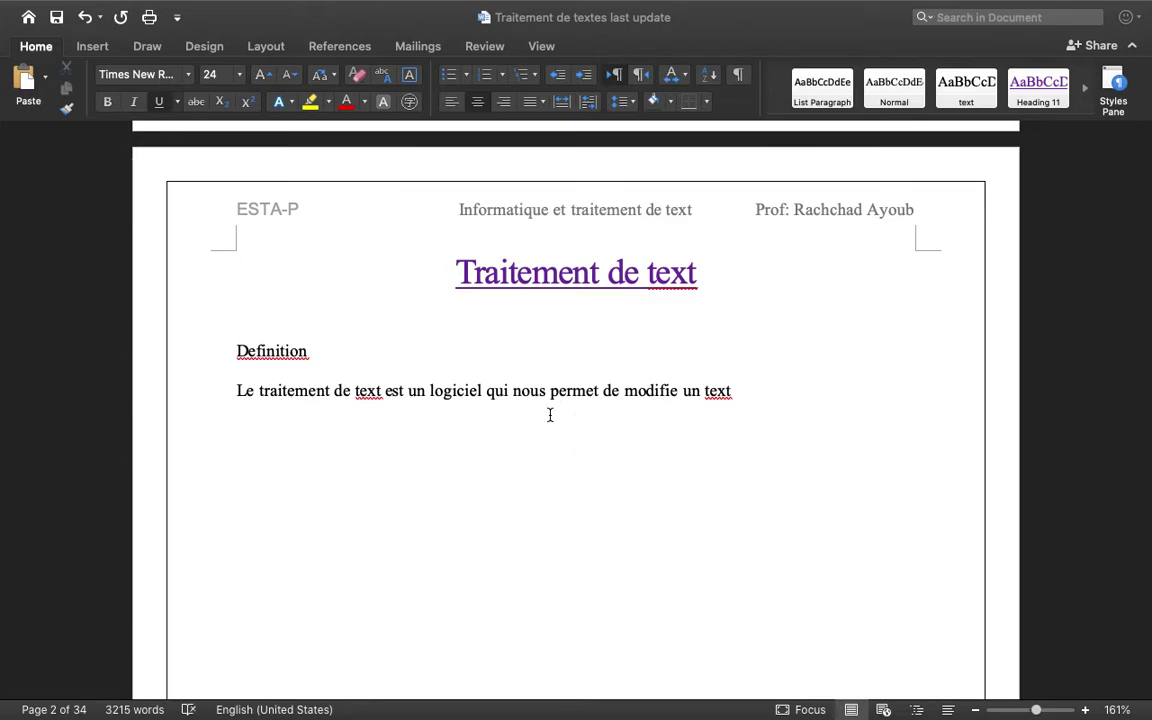
pyautogui.write('i')
pyautogui.write('no')
pyautogui.press('BackSpace')
pyautogui.write('forma')
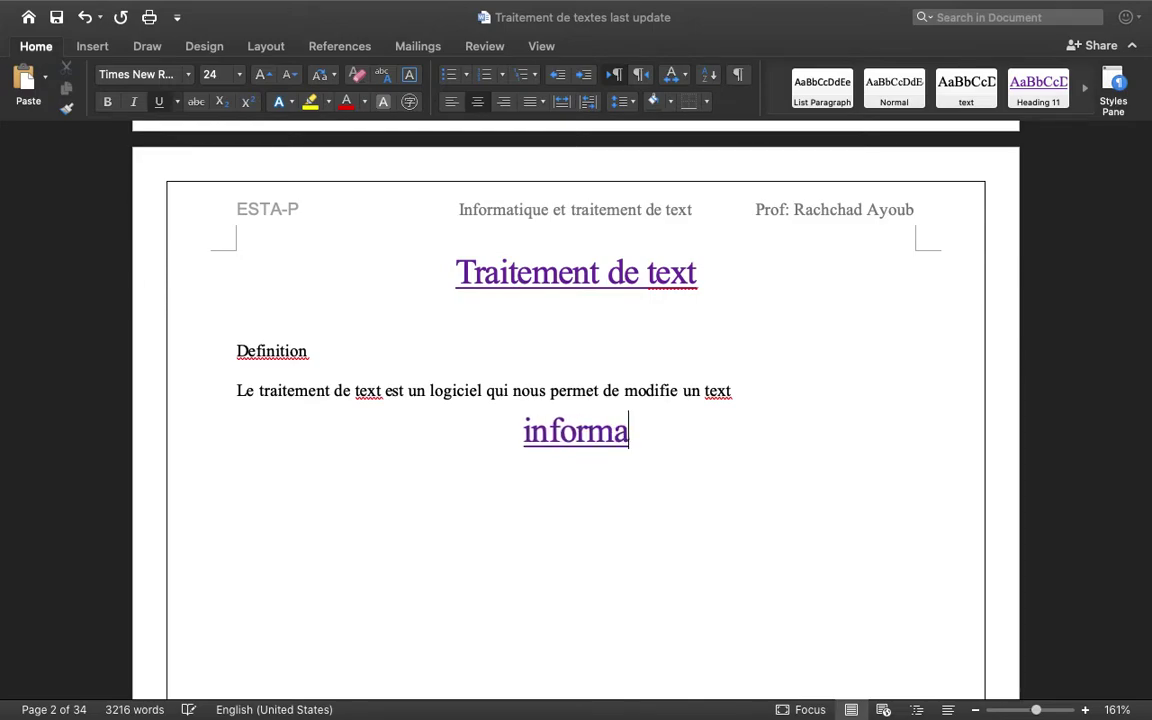
pyautogui.press('BackSpace')
pyautogui.press('BackSpace')
pyautogui.press('BackSpace')
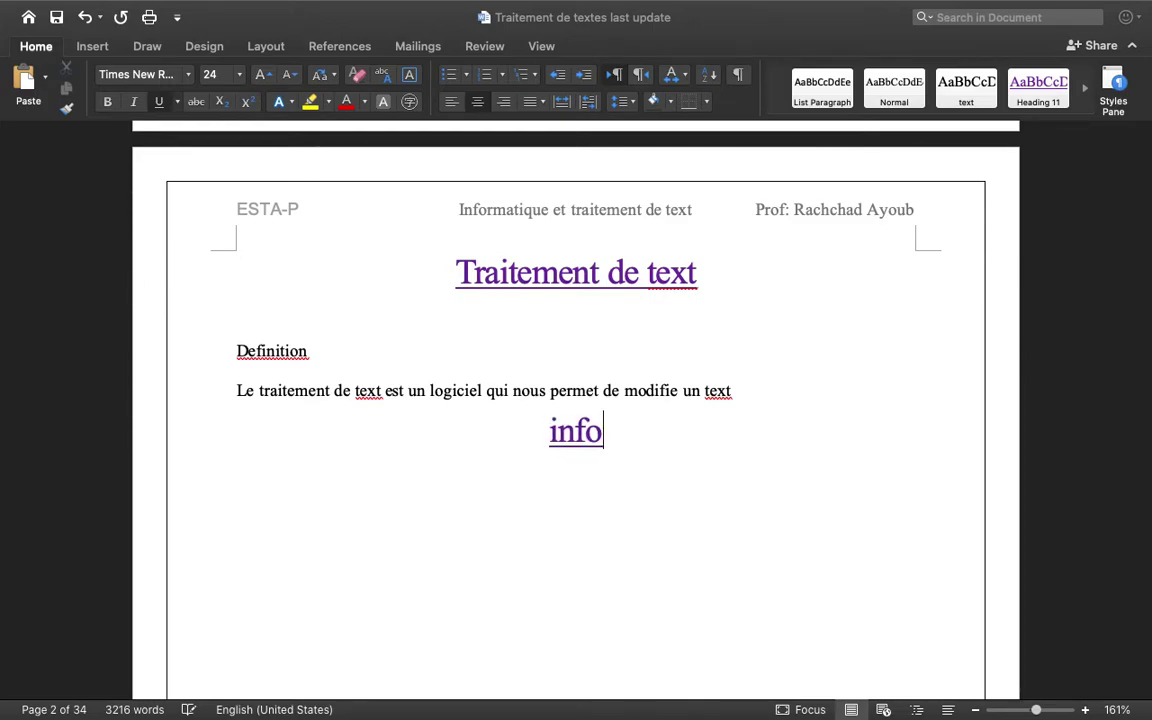
pyautogui.press('BackSpace')
pyautogui.press('BackSpace')
pyautogui.press('BackSpace')
pyautogui.press('BackSpace')
pyautogui.write('inf')
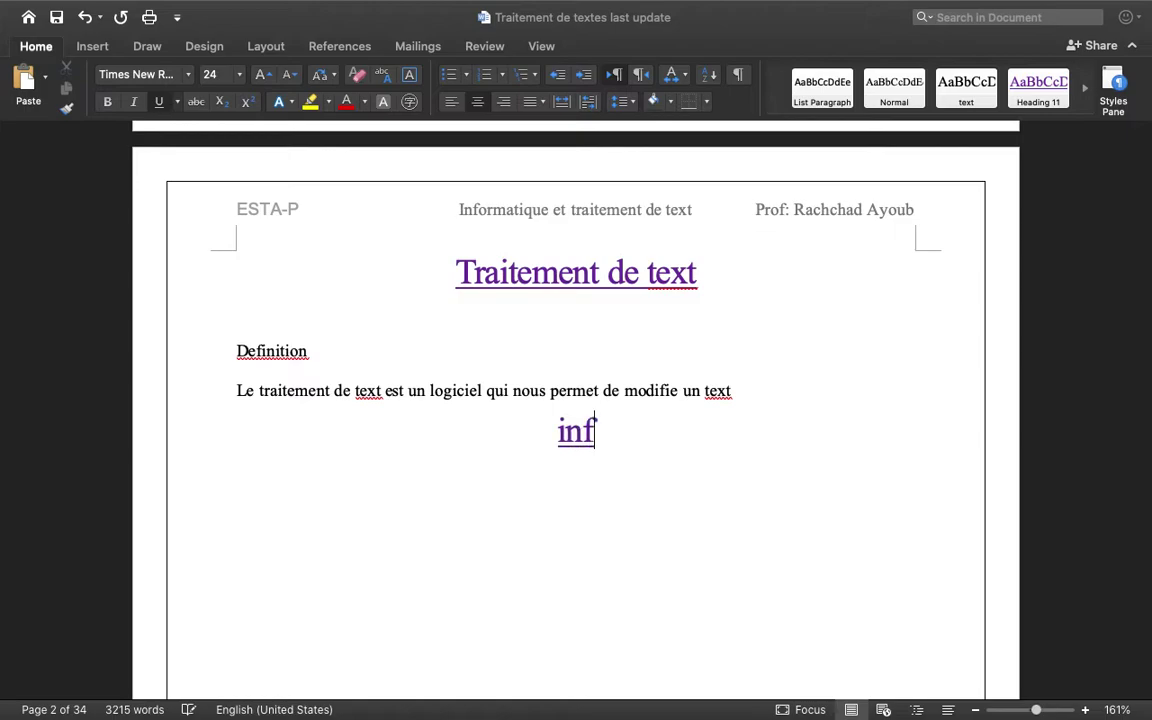
pyautogui.write('ormatique')
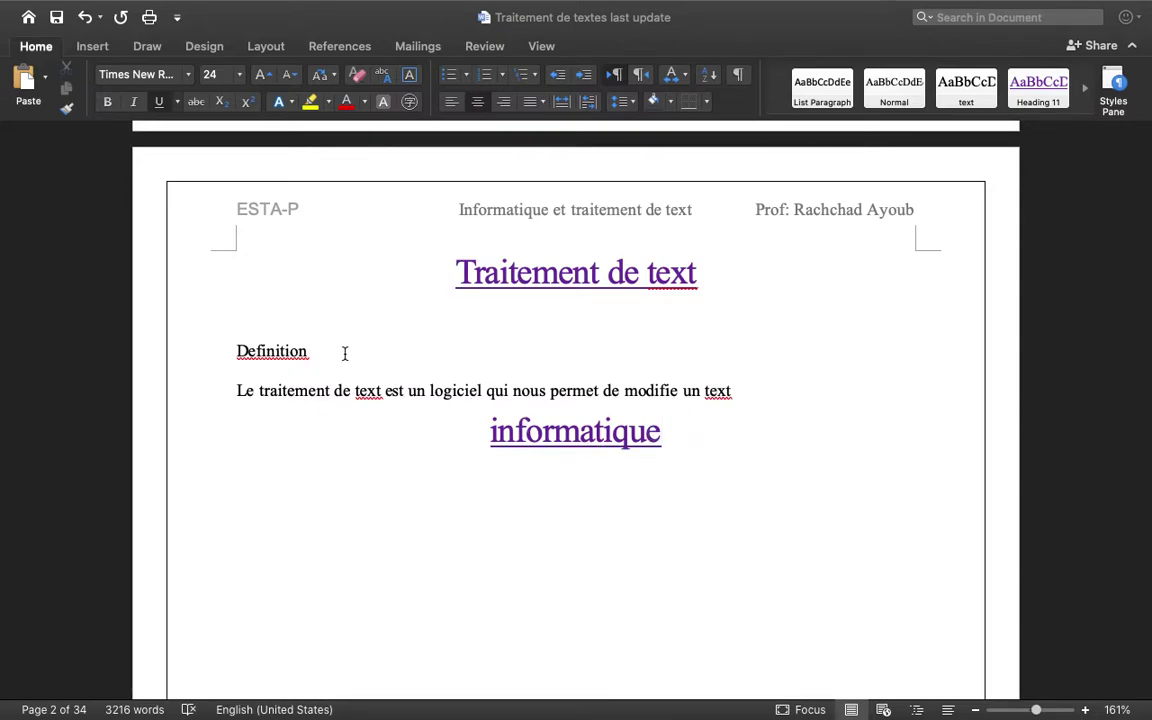
# - Apply the Heading 1 style to 'Definition' so it reads 'I. Definition'
pyautogui.moveTo(313, 352); pyautogui.dragTo(234, 350)
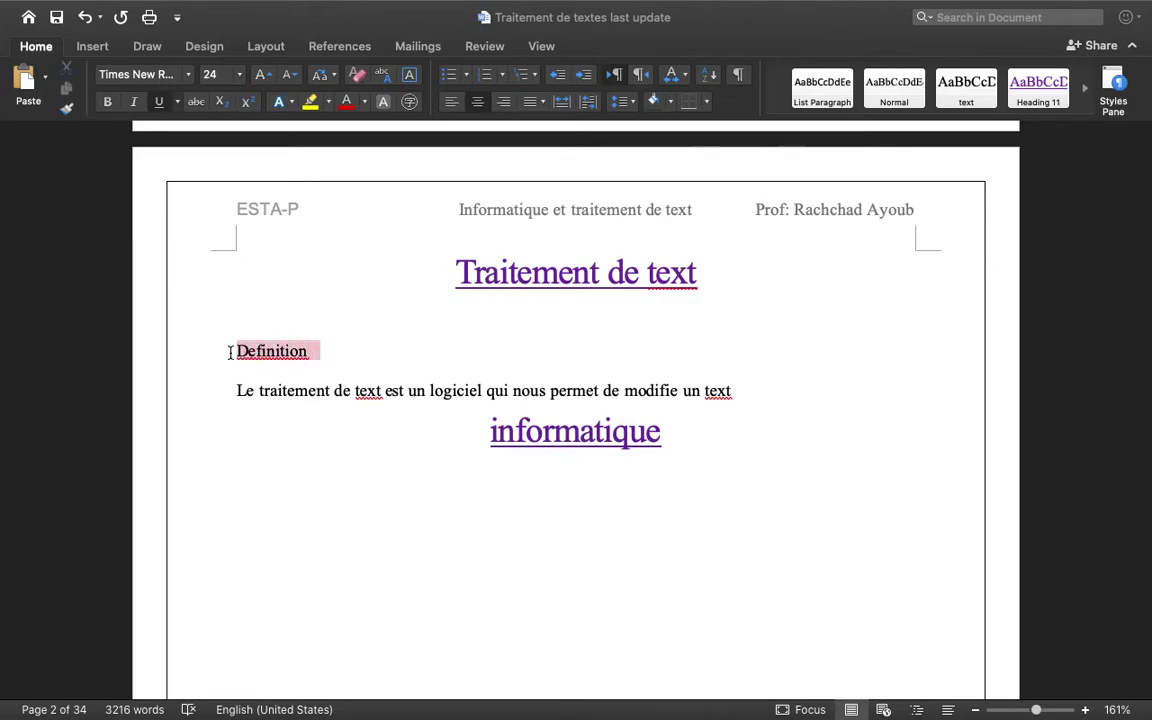
pyautogui.click(929, 118)
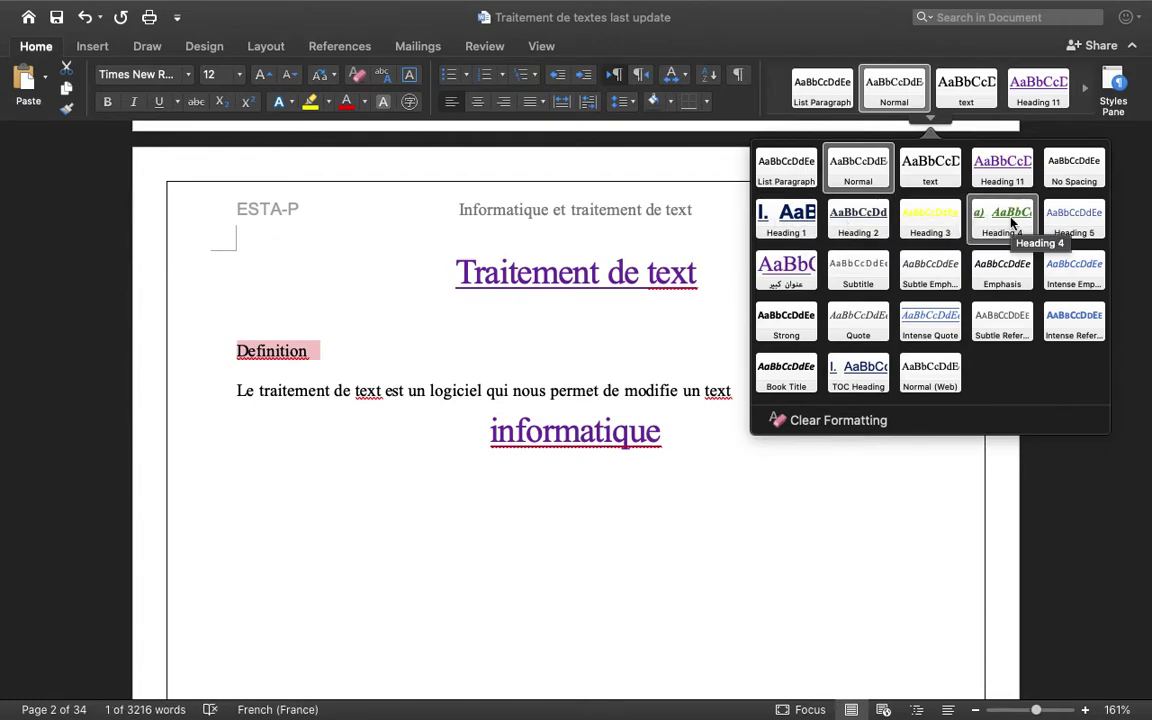
pyautogui.click(786, 220)
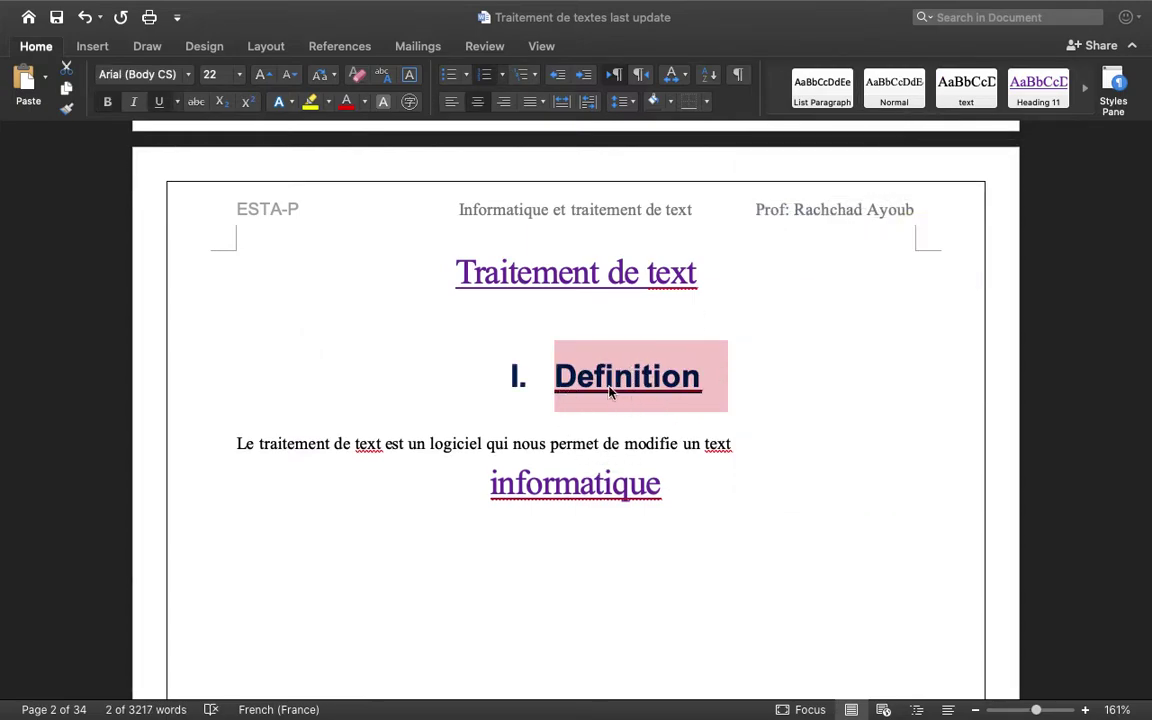
pyautogui.scroll(-3, 697, 380)
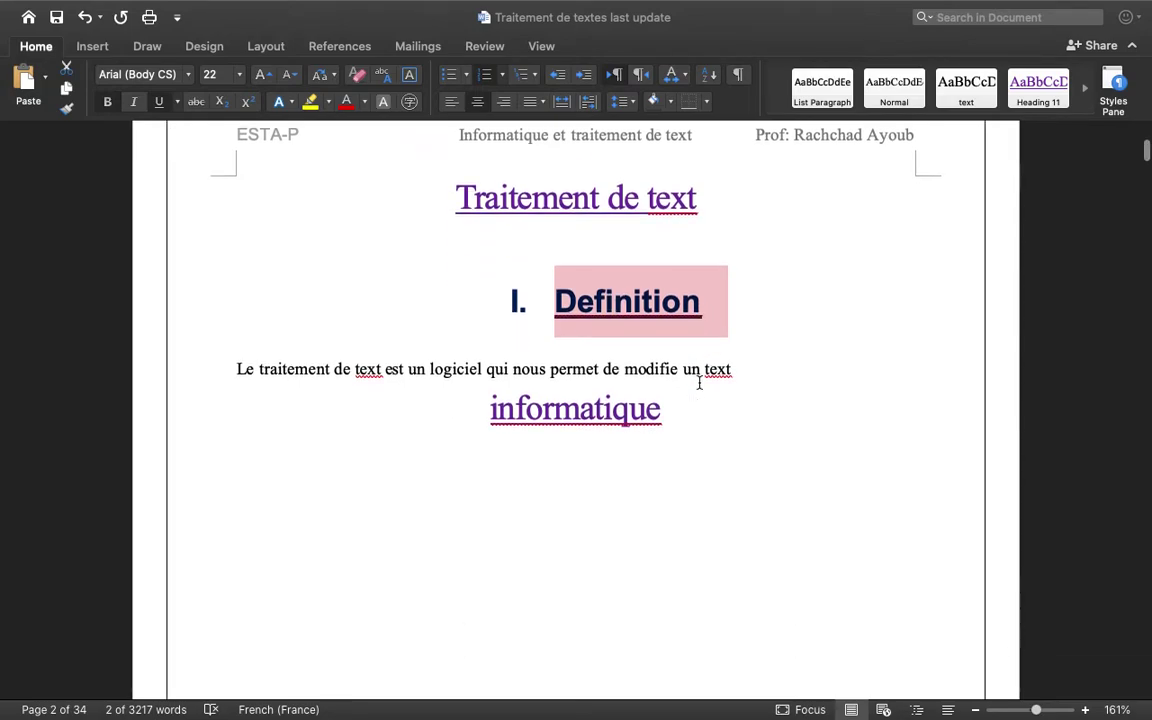
pyautogui.scroll(-2, 697, 380)
pyautogui.scroll(3, 650, 388)
pyautogui.click(724, 334)
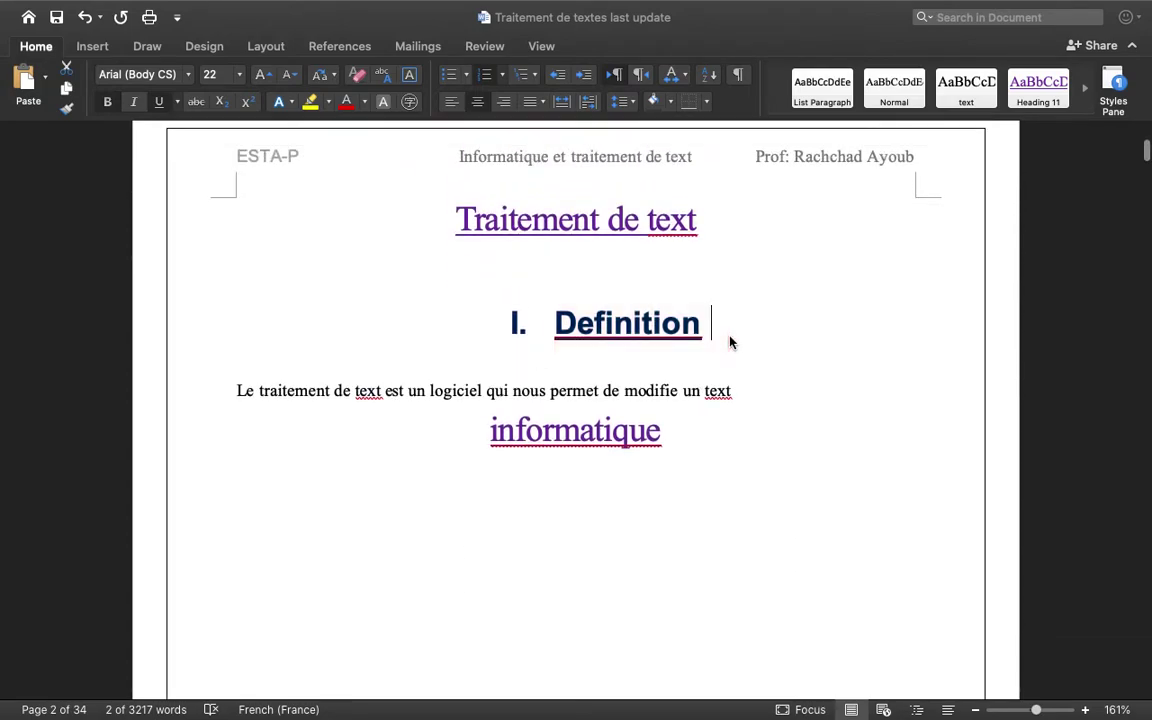
# - Modify the Heading 1 style's font size, ending at 12 pt
pyautogui.click(930, 120)
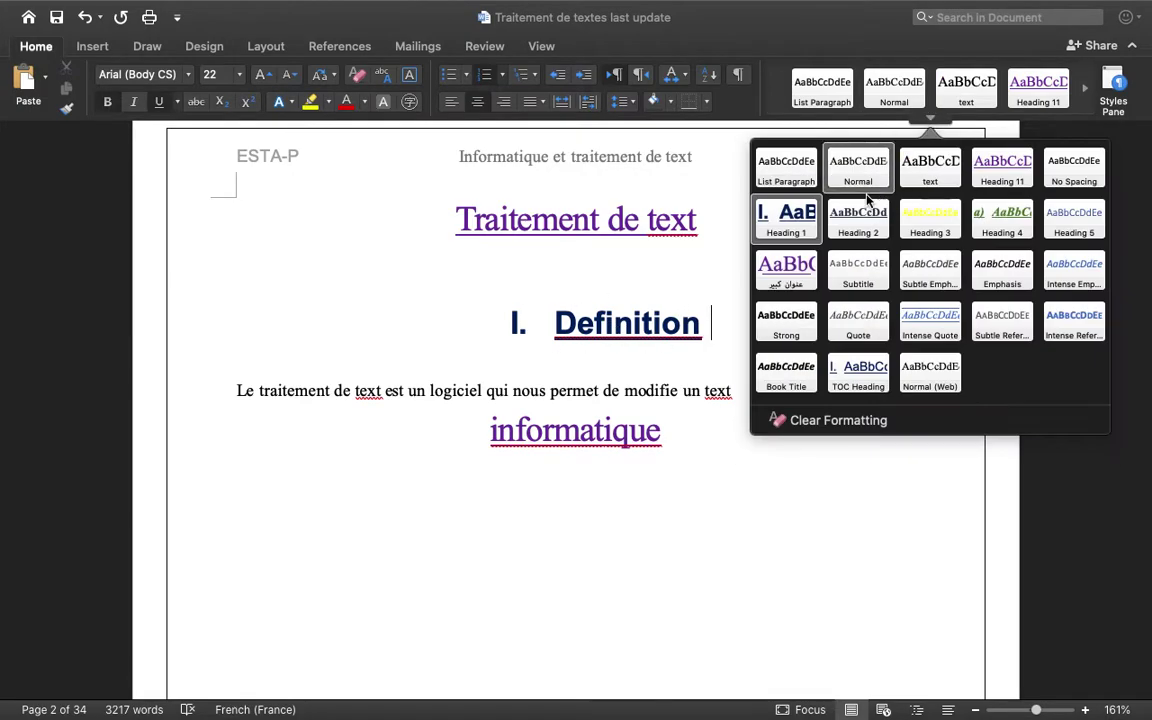
pyautogui.rightClick(784, 231)
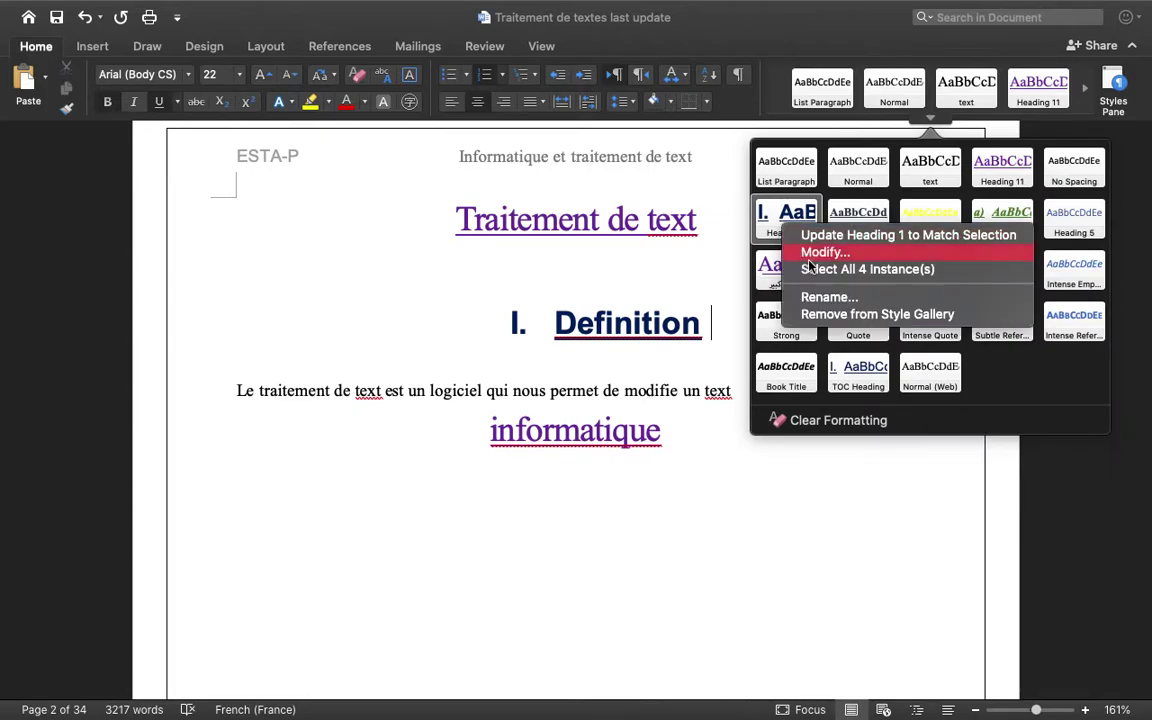
pyautogui.click(820, 253)
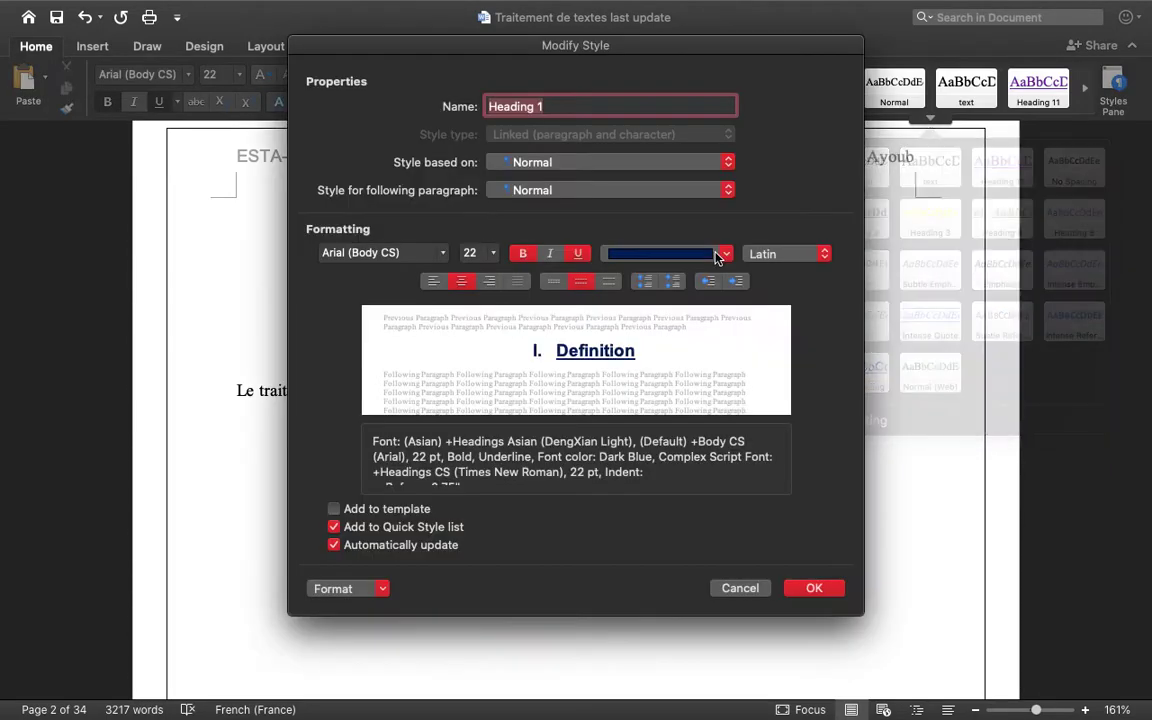
pyautogui.click(497, 257)
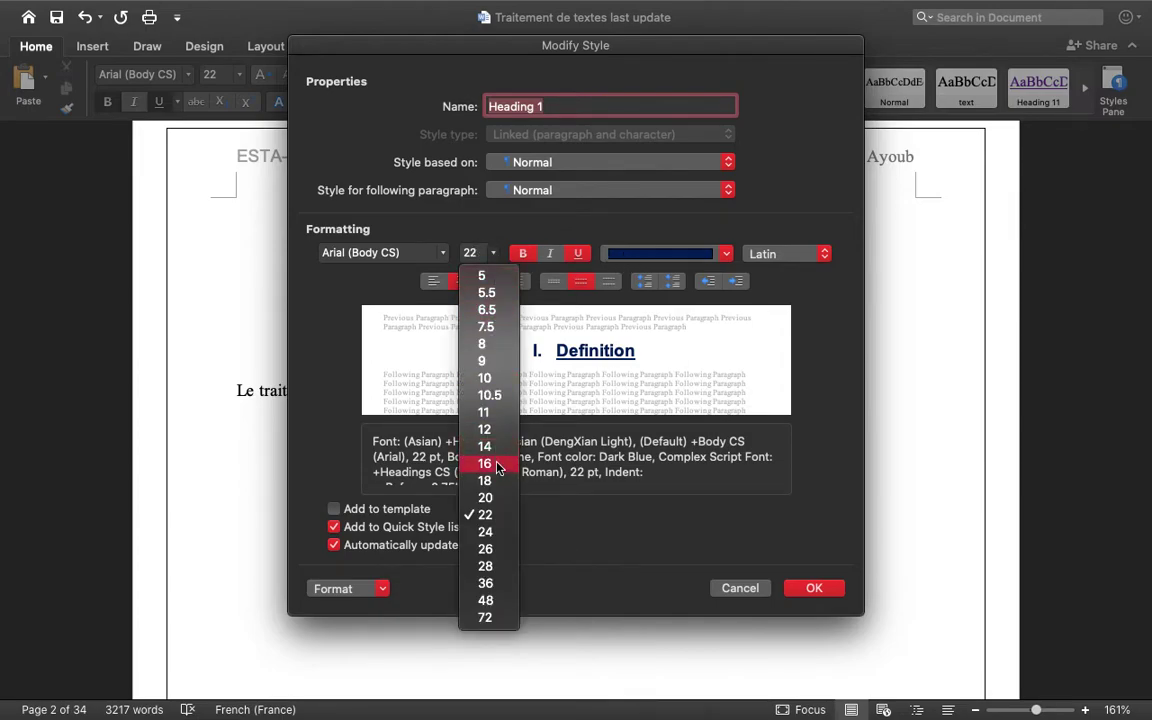
pyautogui.click(496, 465)
pyautogui.click(484, 252)
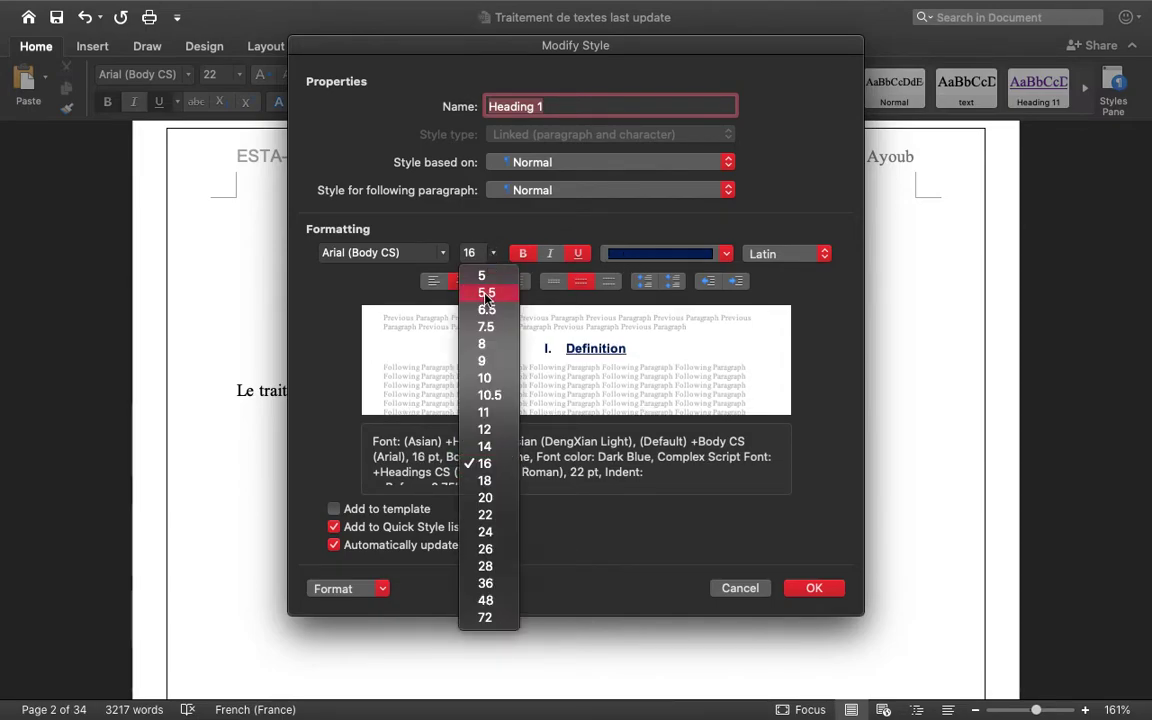
pyautogui.click(483, 430)
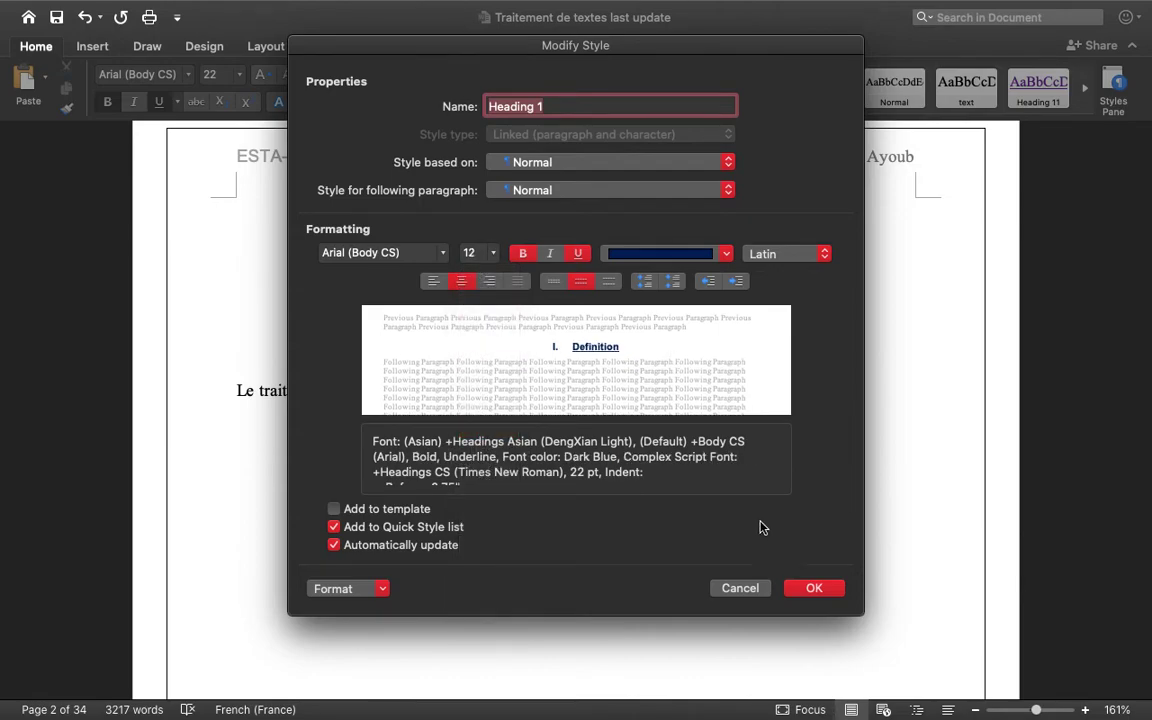
pyautogui.click(815, 589)
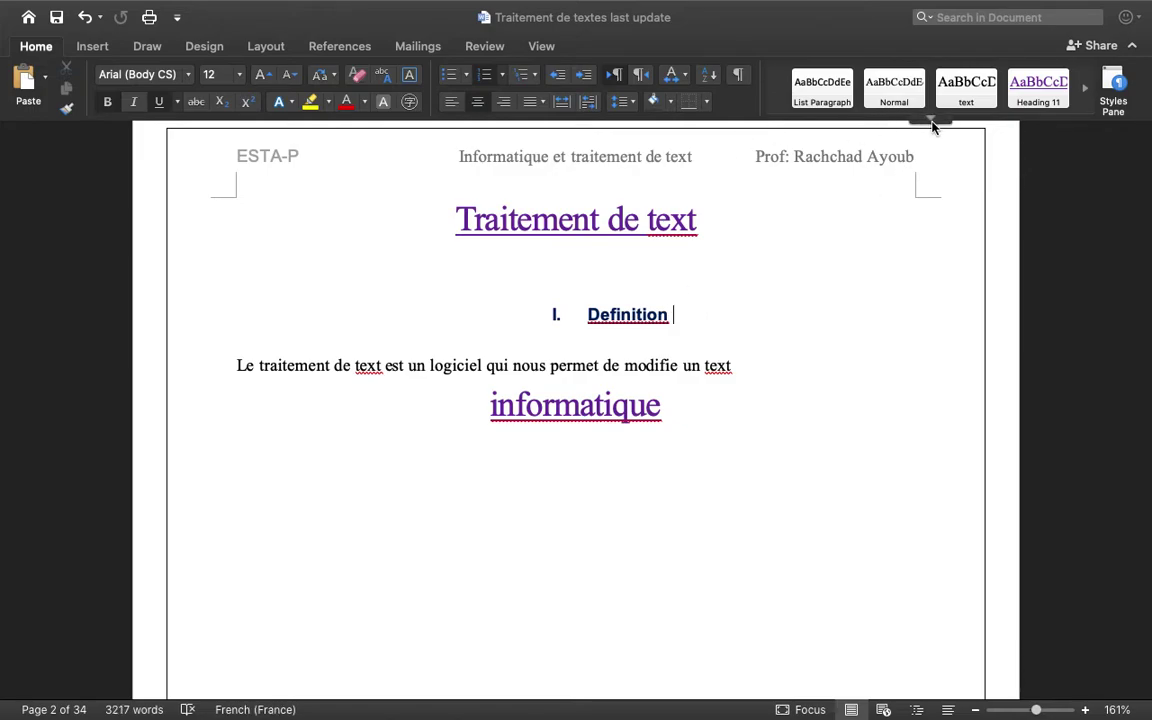
# - Change the Heading 1 style's alignment to left
pyautogui.click(930, 120)
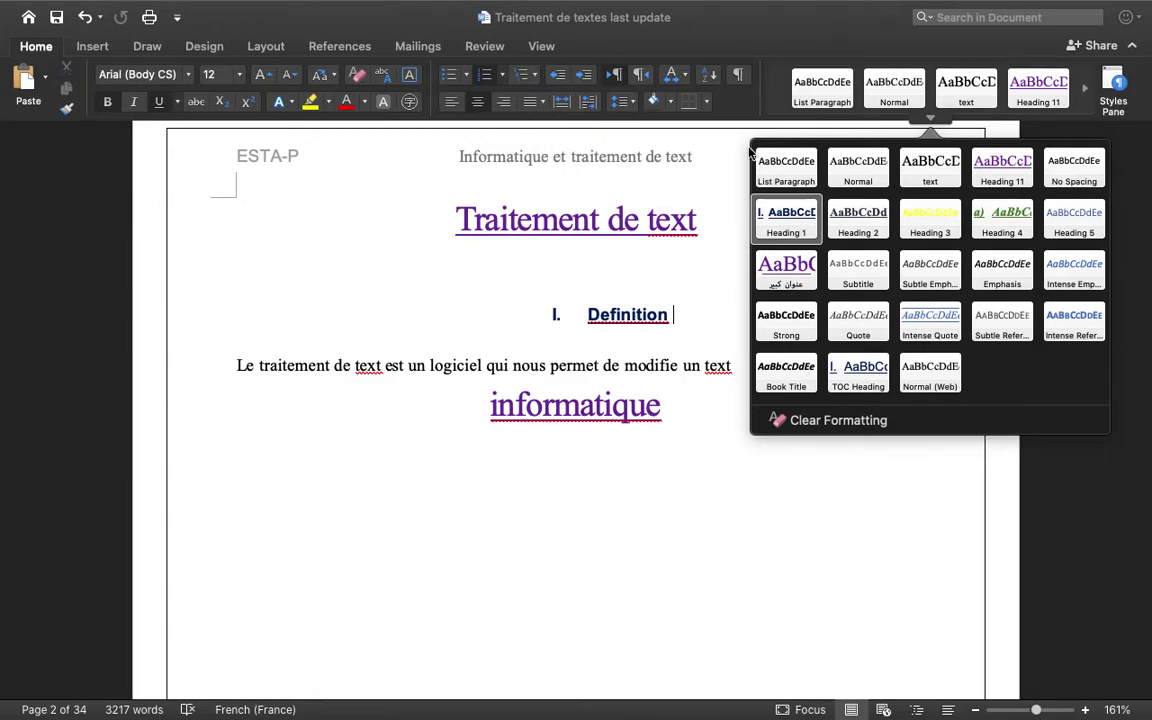
pyautogui.rightClick(787, 217)
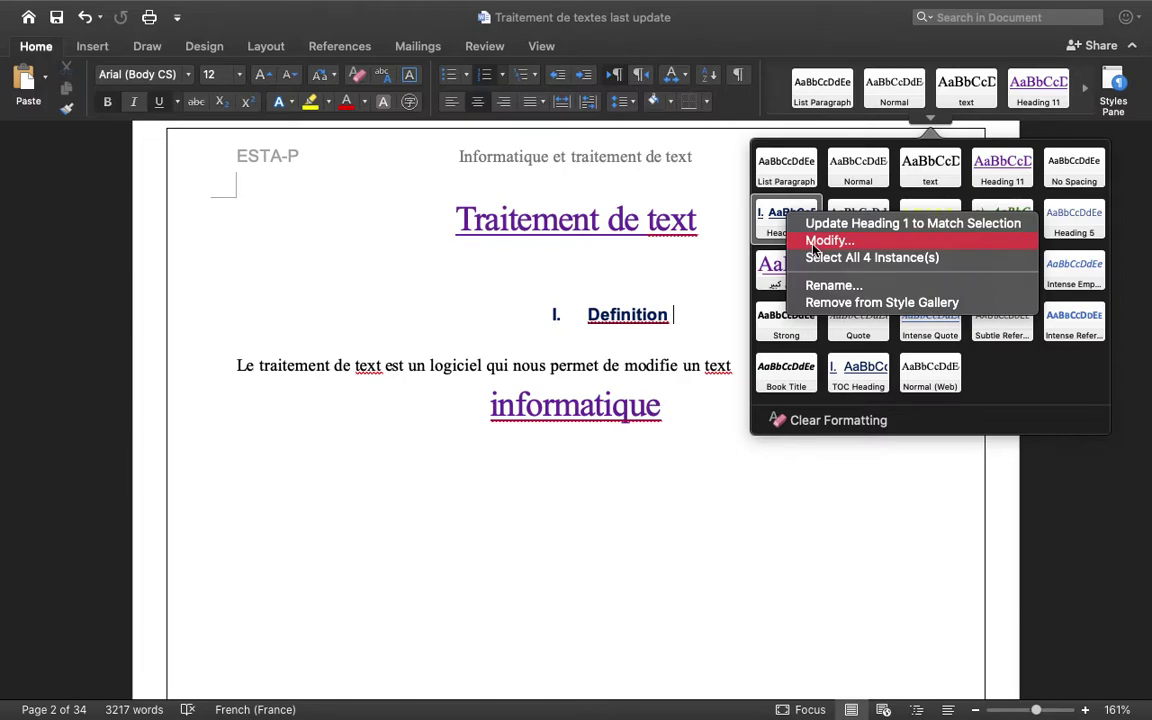
pyautogui.click(813, 243)
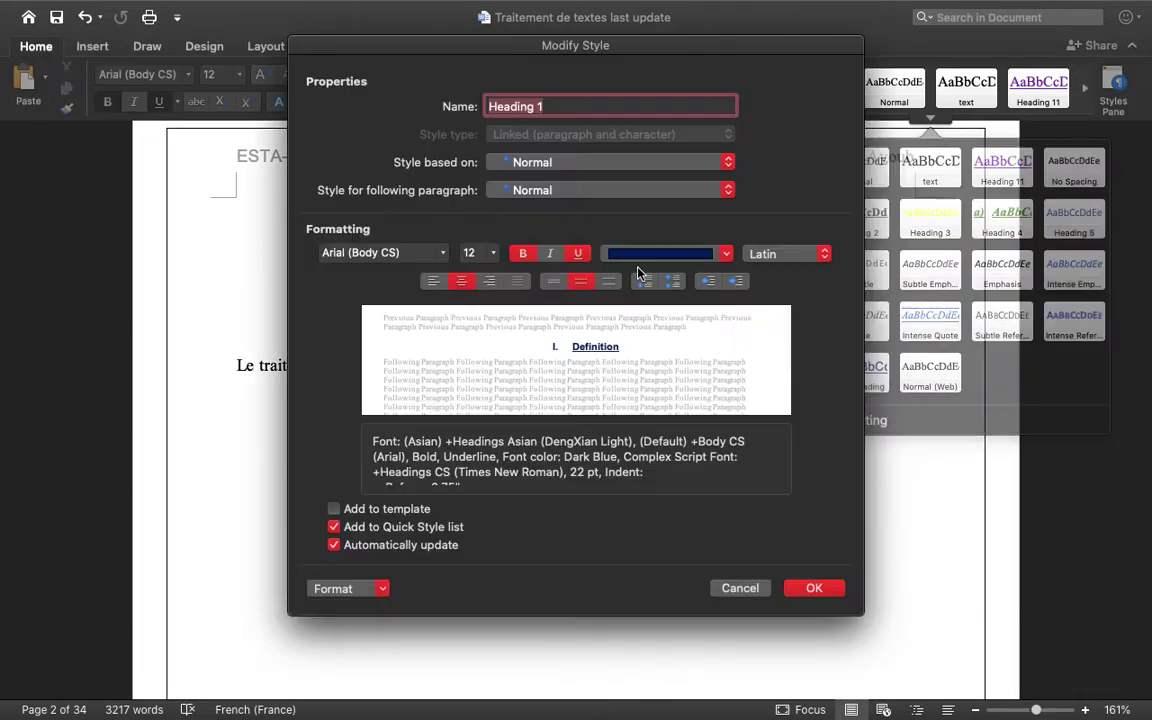
pyautogui.click(433, 281)
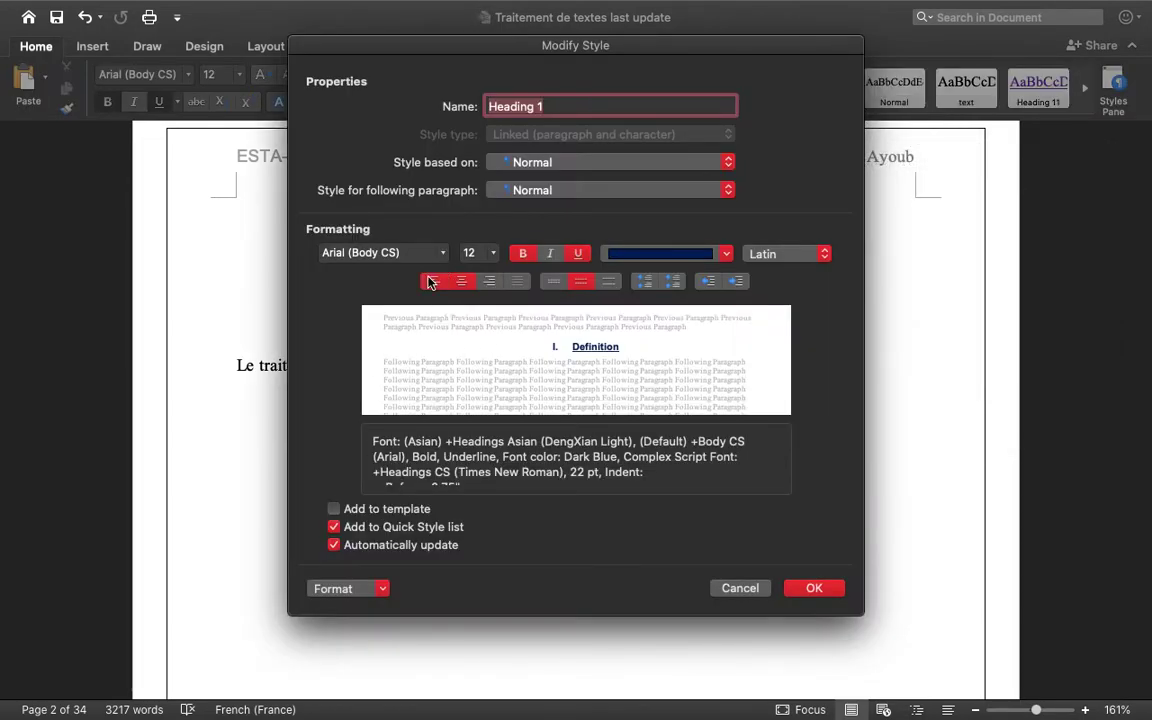
pyautogui.click(814, 589)
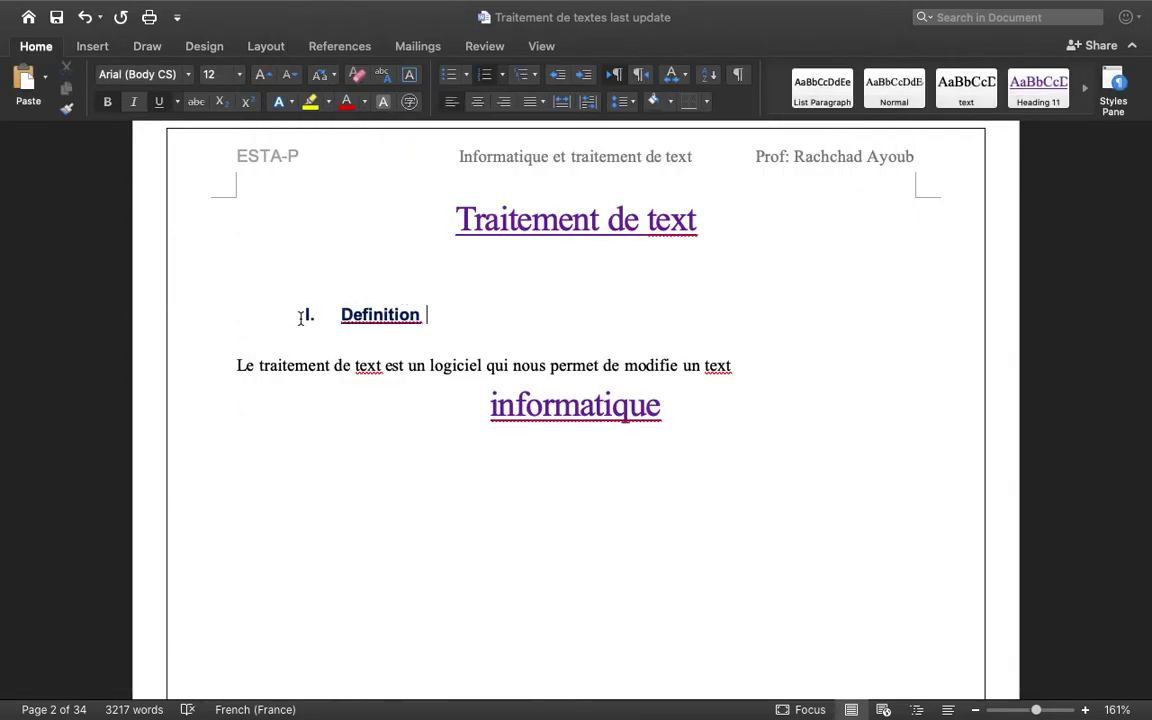
# - Apply the 'text' style to the sentence beginning 'Le traitement de text', making it 16 pt
pyautogui.moveTo(739, 364); pyautogui.dragTo(237, 370)
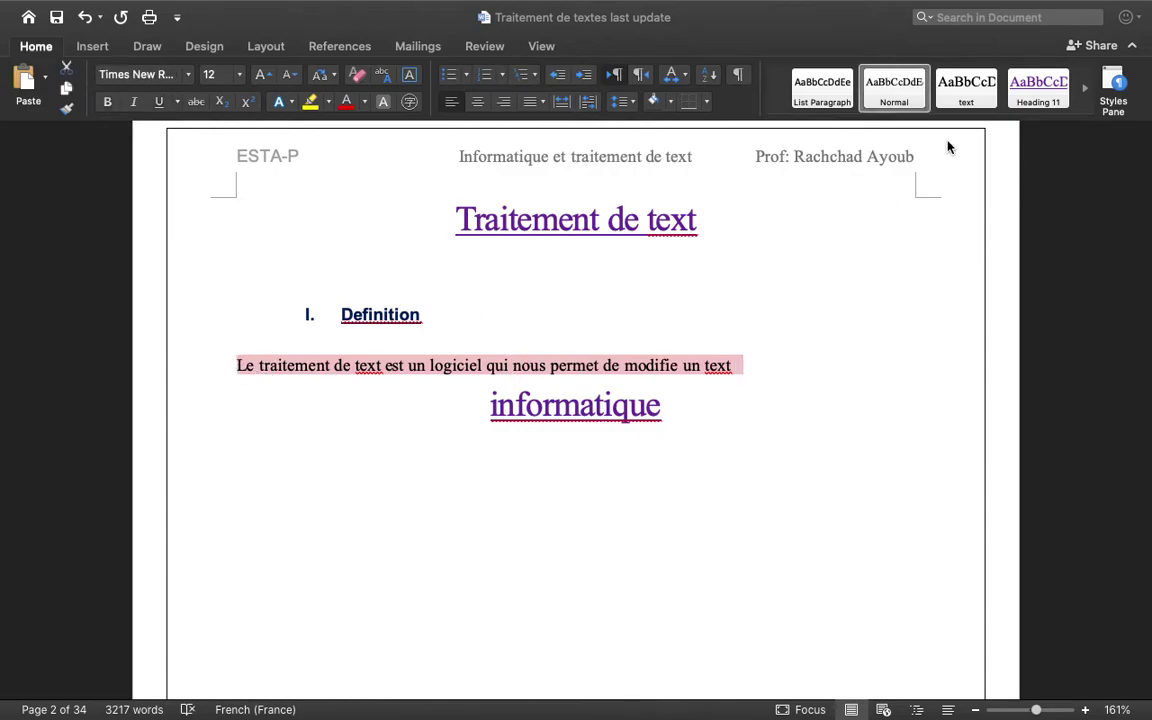
pyautogui.click(966, 88)
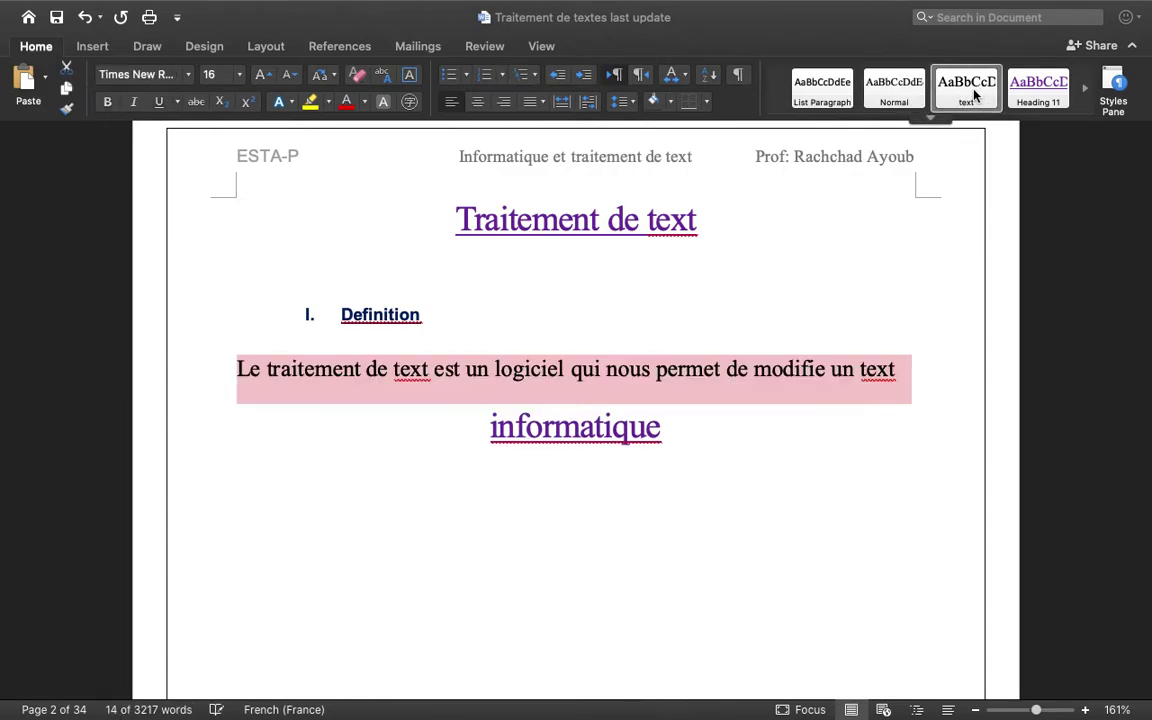
pyautogui.click(926, 383)
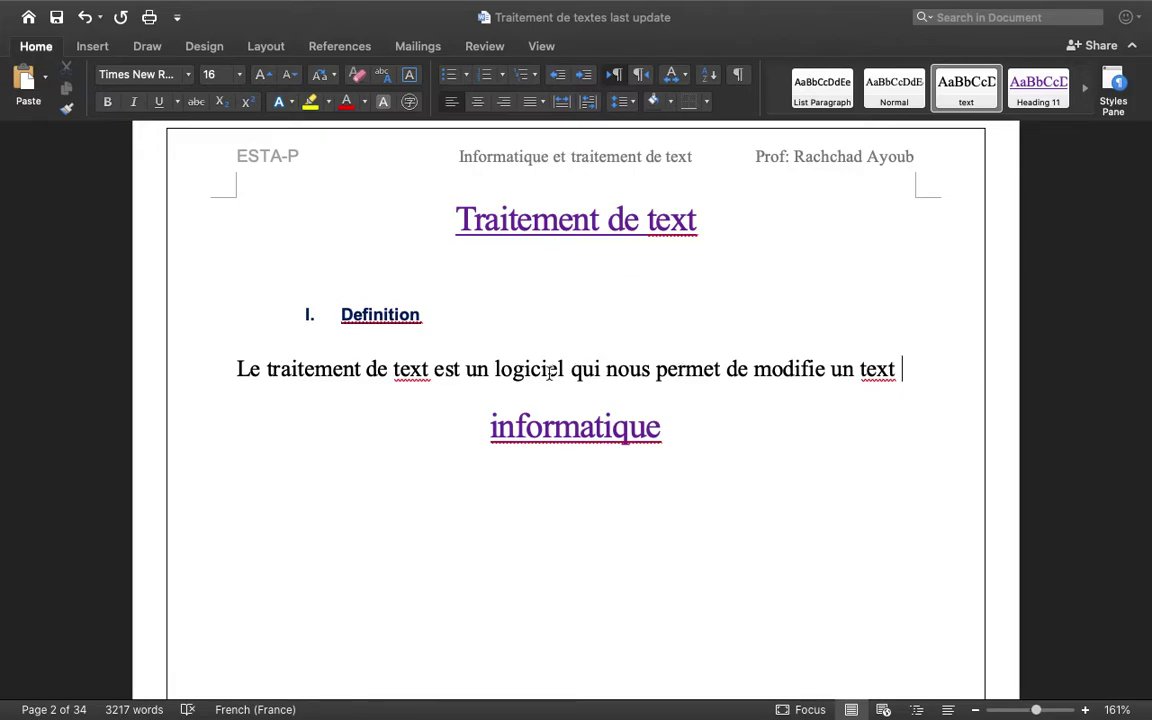
pyautogui.click(345, 47)
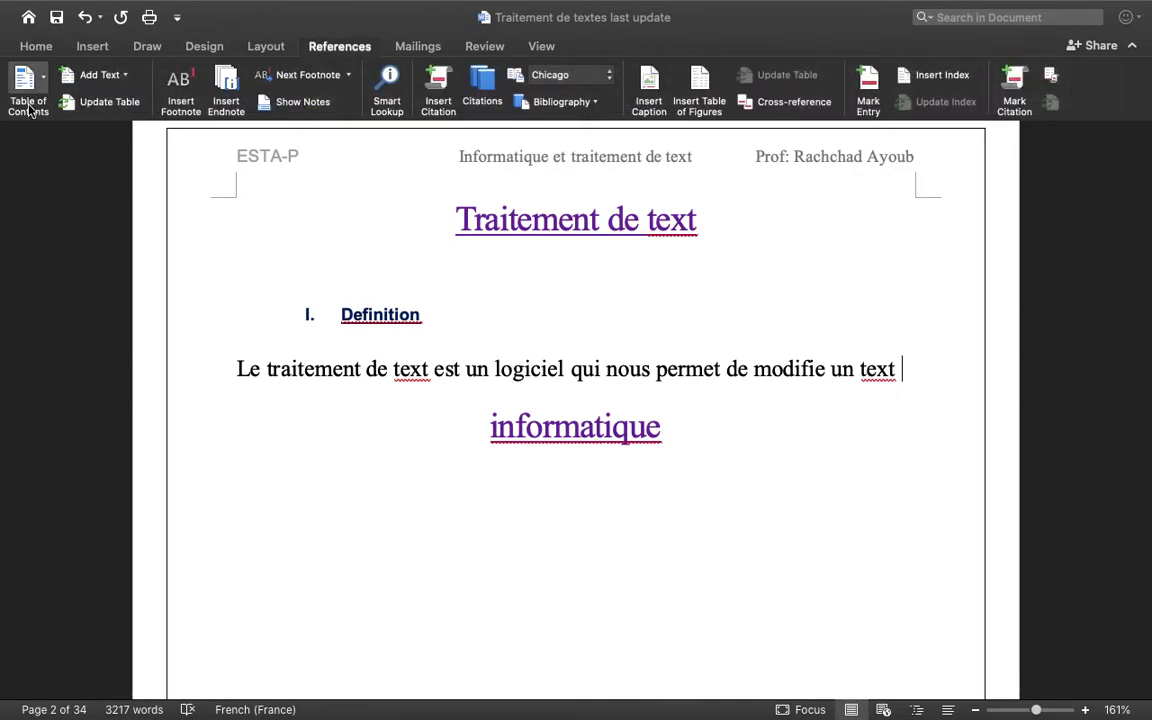
pyautogui.click(44, 53)
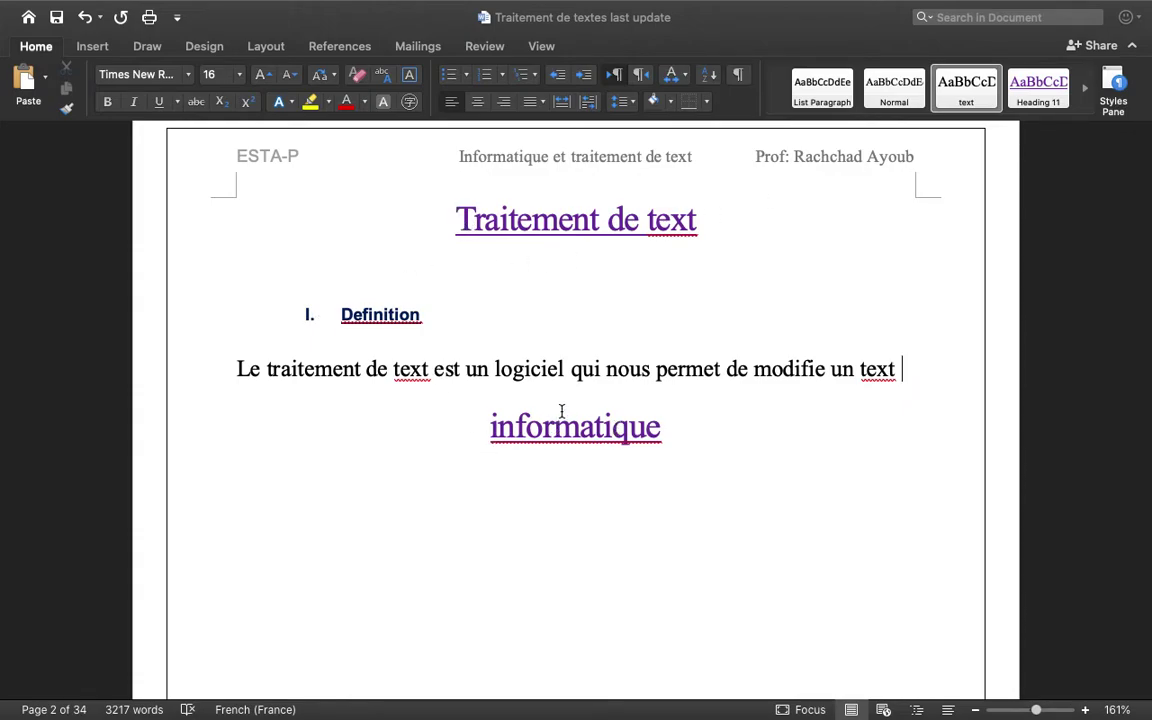
pyautogui.scroll(-2, 622, 478)
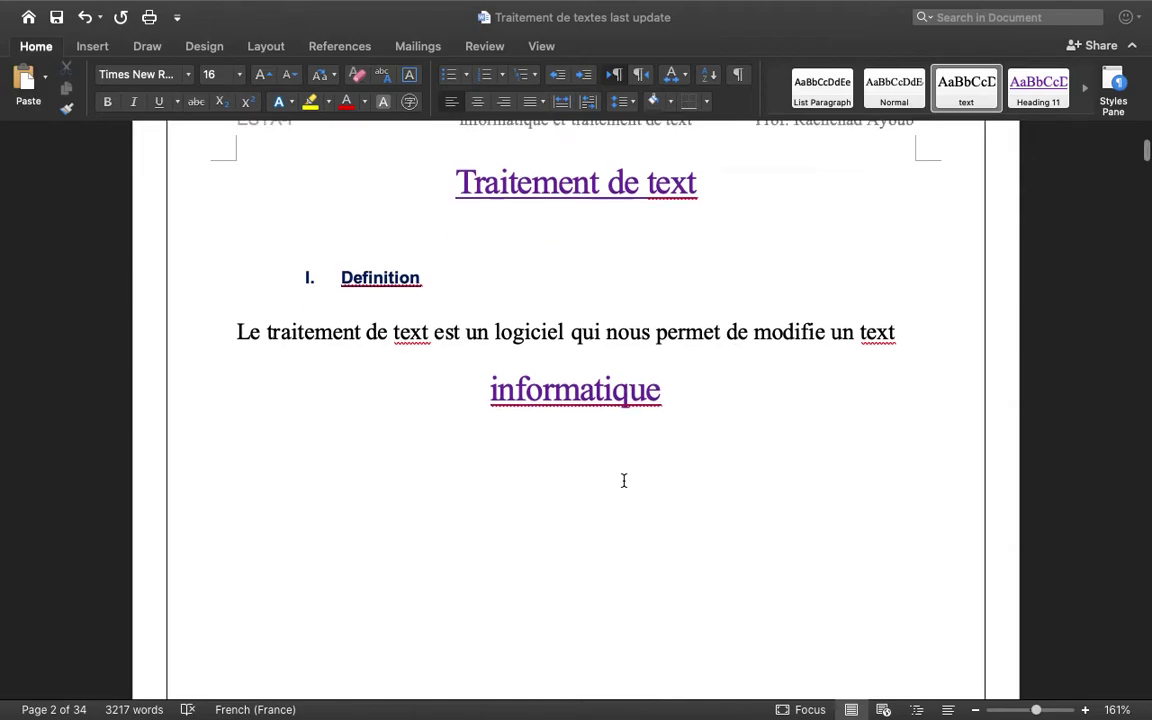
pyautogui.scroll(-1, 515, 478)
pyautogui.scroll(-5, 515, 478)
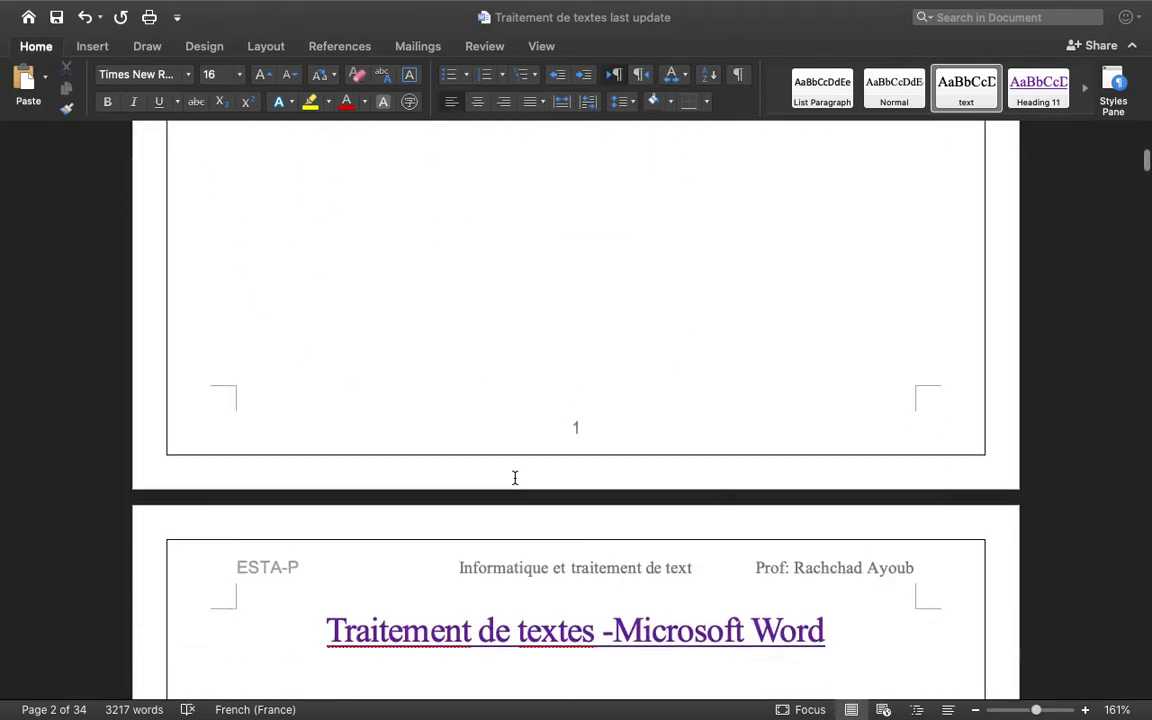
pyautogui.scroll(-10, 515, 478)
pyautogui.scroll(1, 515, 478)
pyautogui.scroll(3, 515, 478)
pyautogui.scroll(-1, 515, 478)
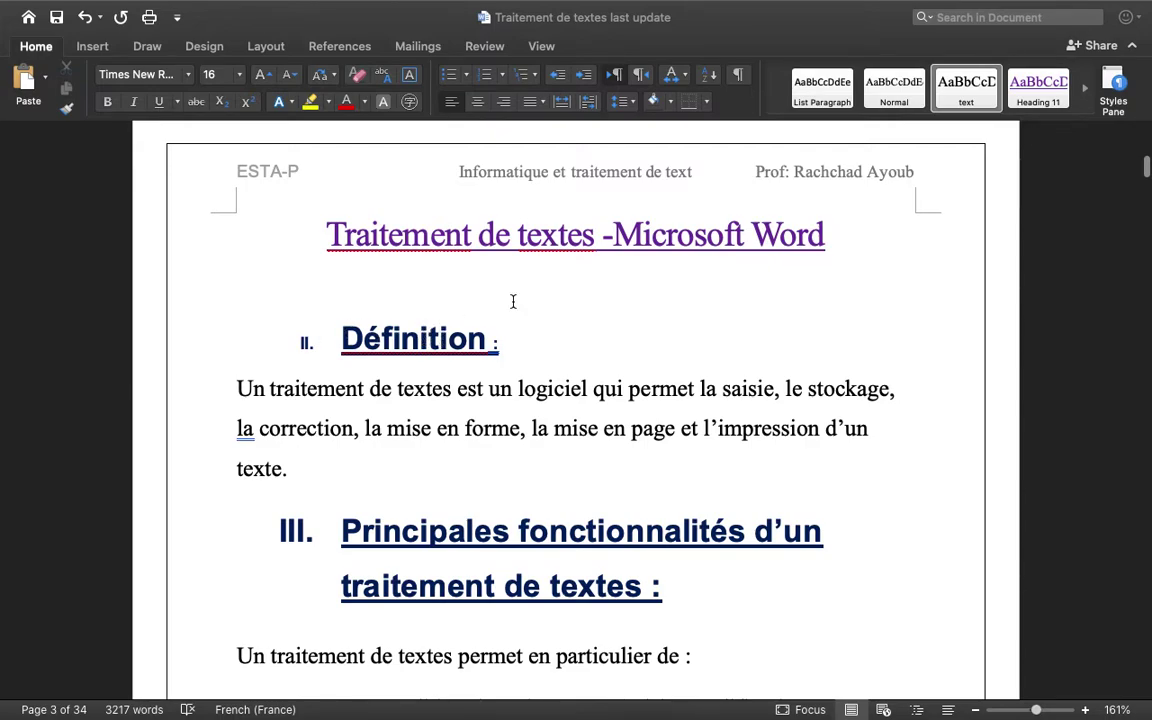
pyautogui.scroll(1, 390, 360)
pyautogui.scroll(3, 489, 394)
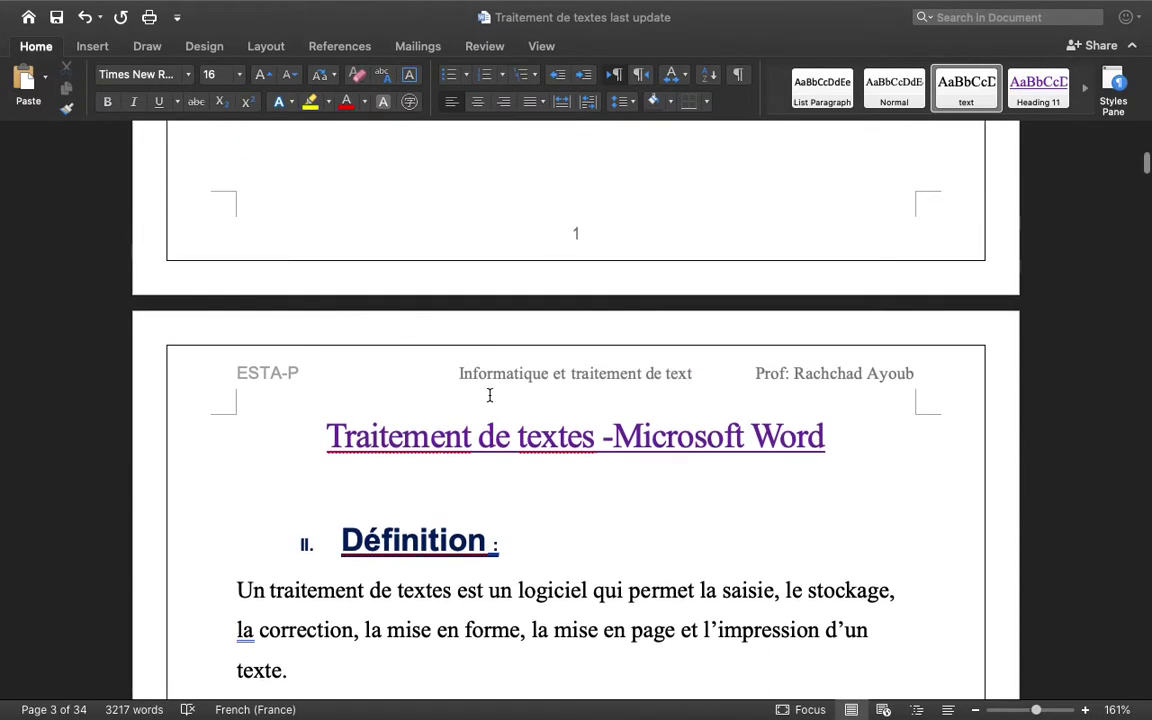
pyautogui.scroll(15, 489, 394)
pyautogui.scroll(5, 489, 394)
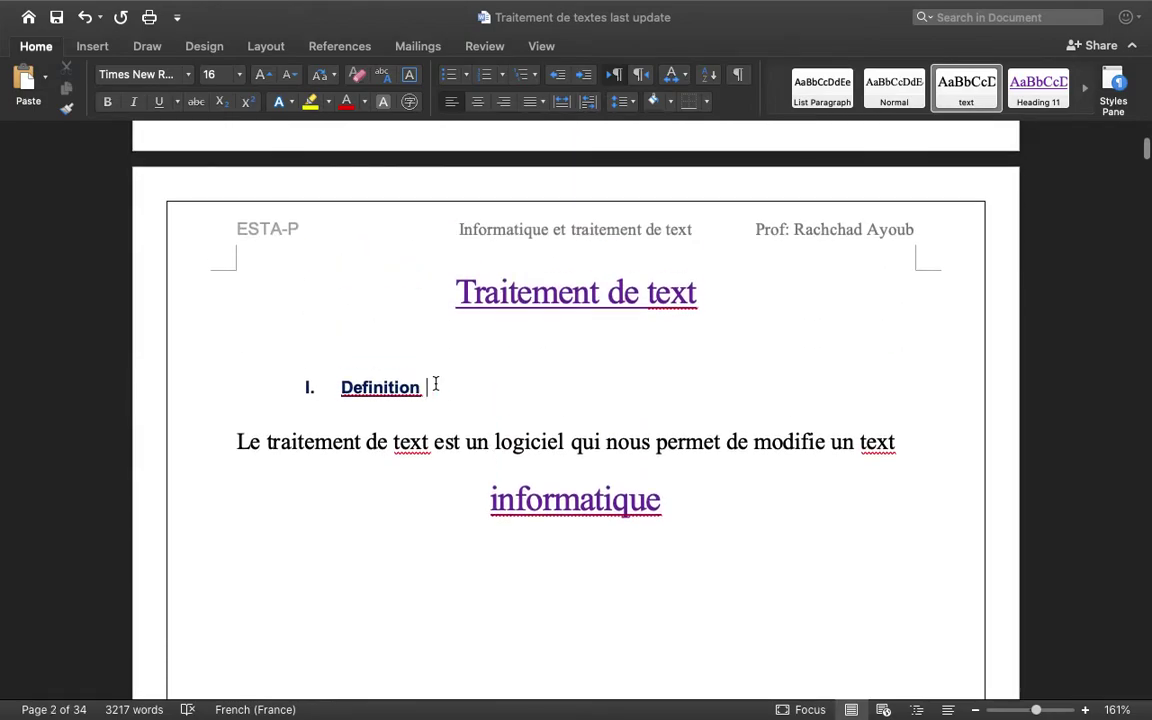
# - Delete the 'Definition' heading and its numbering, keeping the deletion after an undo and redo
pyautogui.click(432, 386)
pyautogui.press('BackSpace')
pyautogui.press('BackSpace')
pyautogui.press('BackSpace')
pyautogui.press('BackSpace')
pyautogui.press('BackSpace')
pyautogui.press('BackSpace')
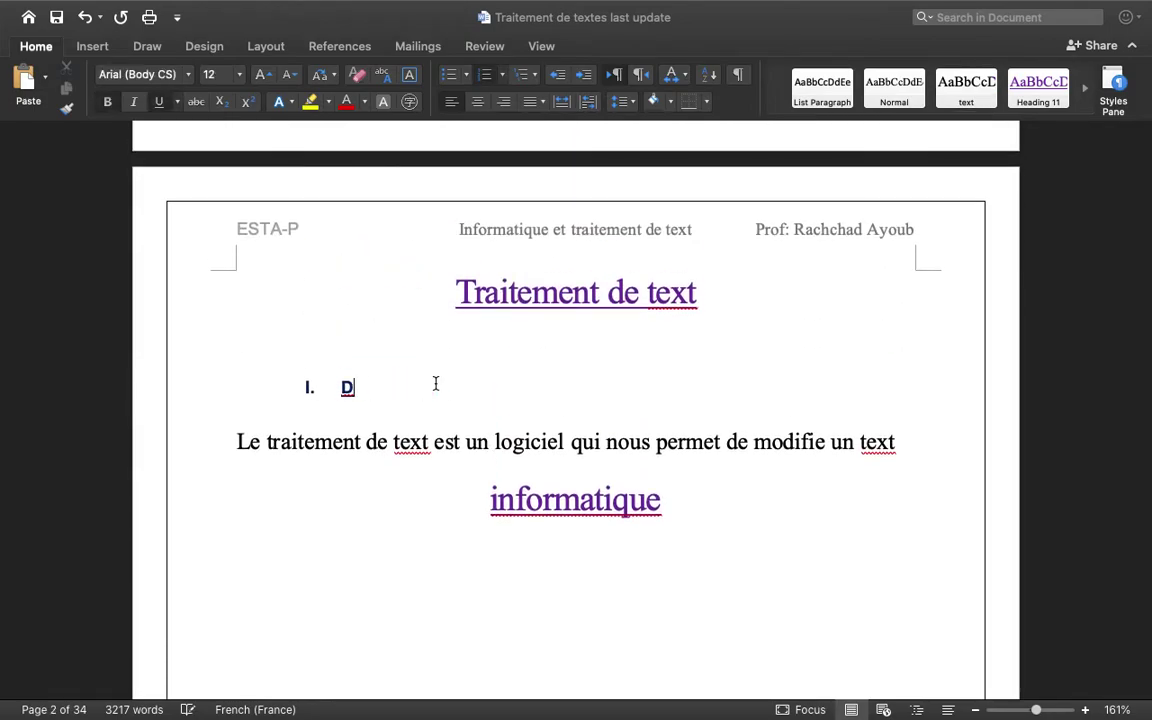
pyautogui.press('BackSpace')
pyautogui.press('BackSpace')
pyautogui.press('BackSpace')
pyautogui.scroll(-10, 436, 383)
pyautogui.scroll(-15, 434, 385)
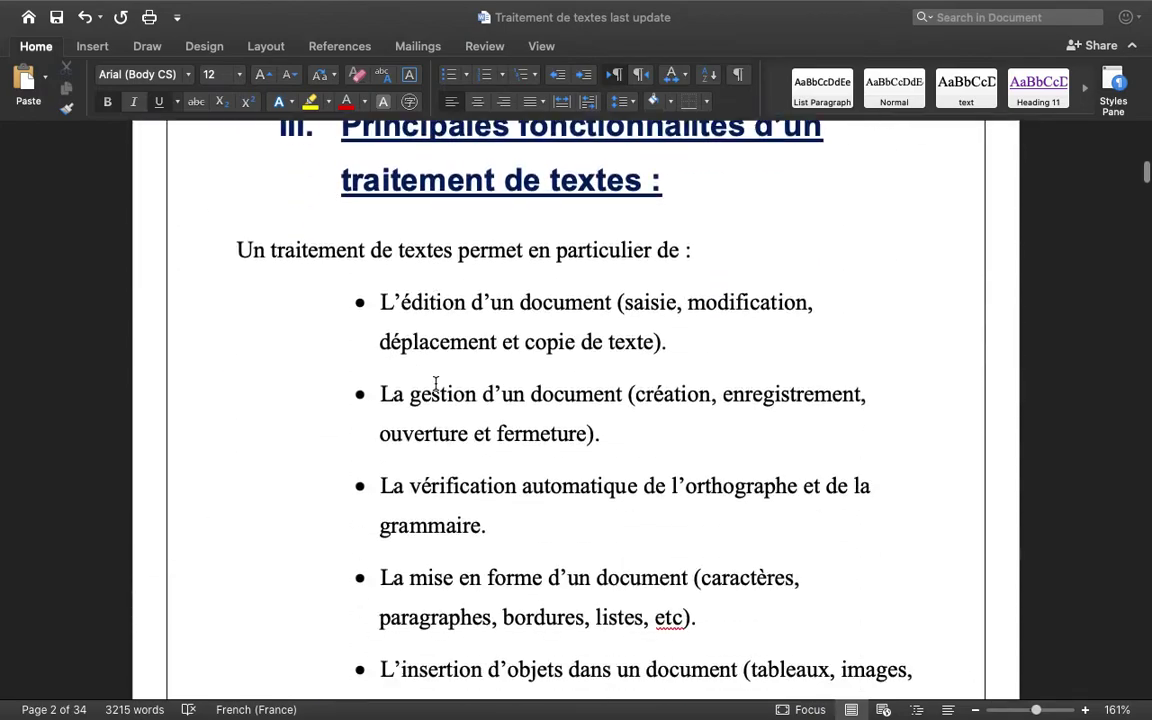
pyautogui.scroll(5, 434, 386)
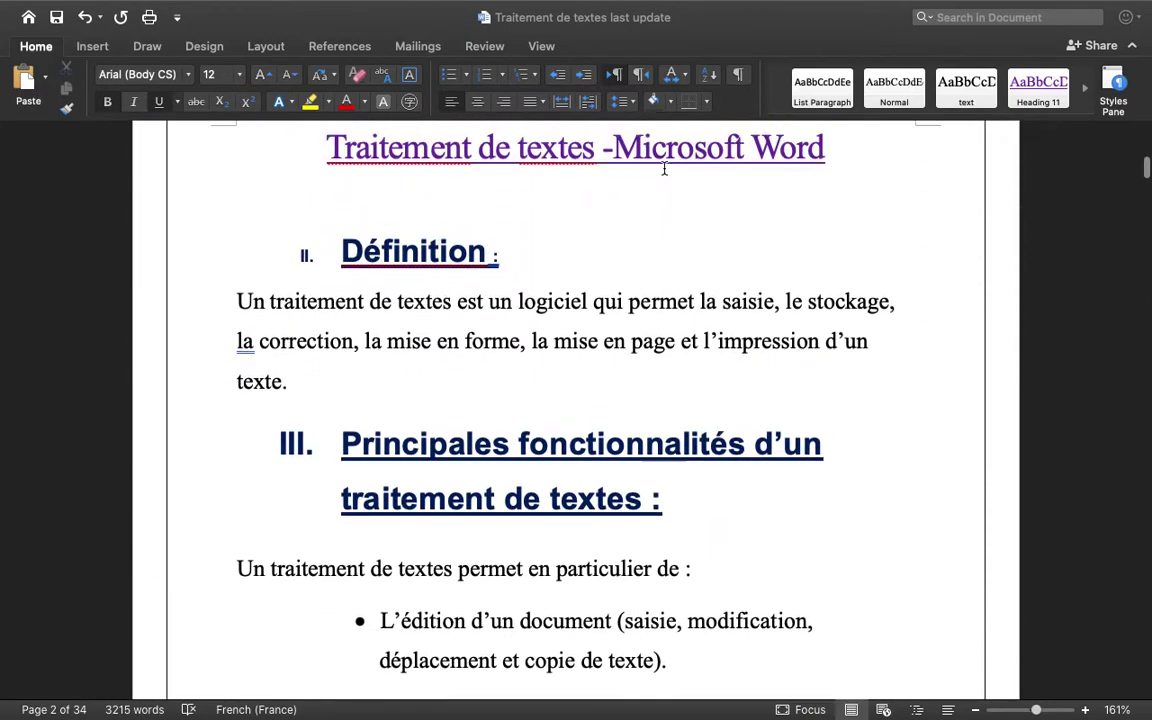
pyautogui.scroll(10, 439, 228)
pyautogui.scroll(-4, 663, 168)
pyautogui.scroll(1, 663, 168)
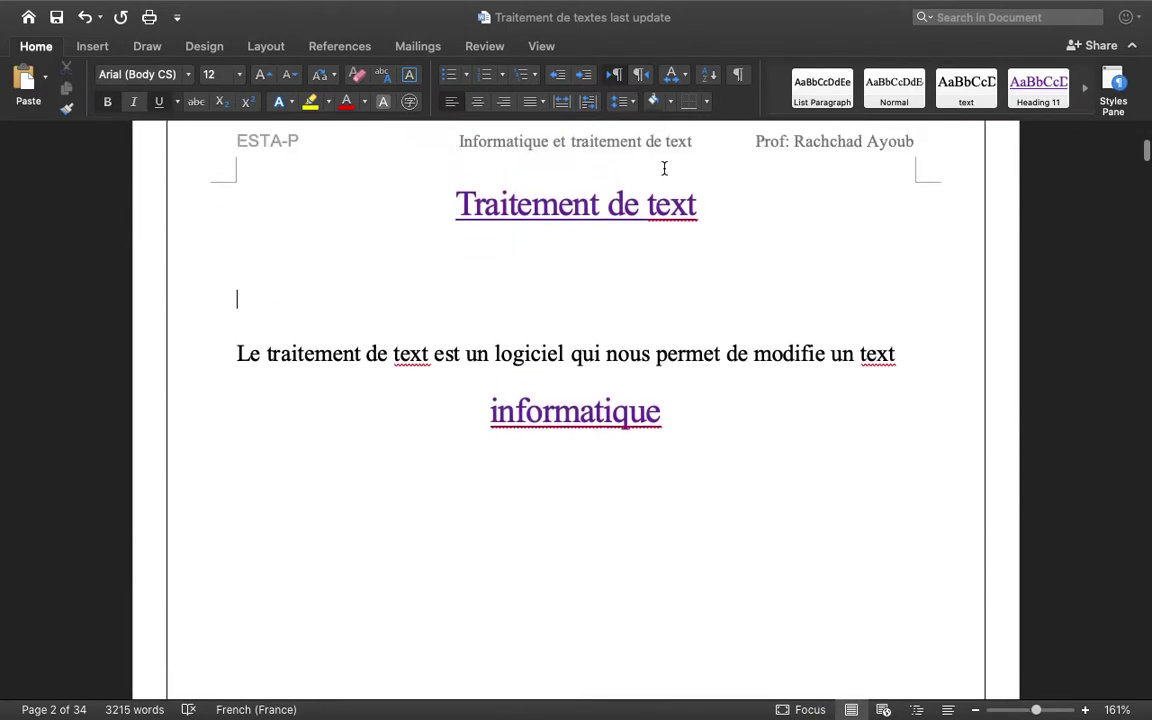
pyautogui.click(450, 247)
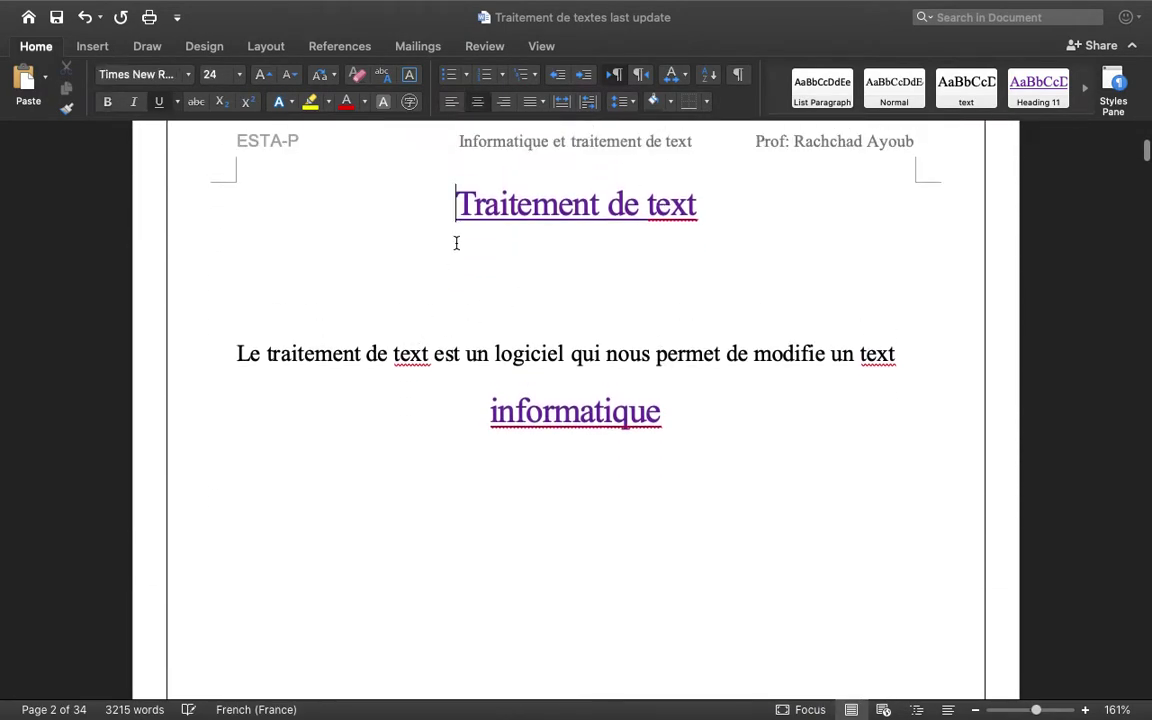
pyautogui.click(86, 17)
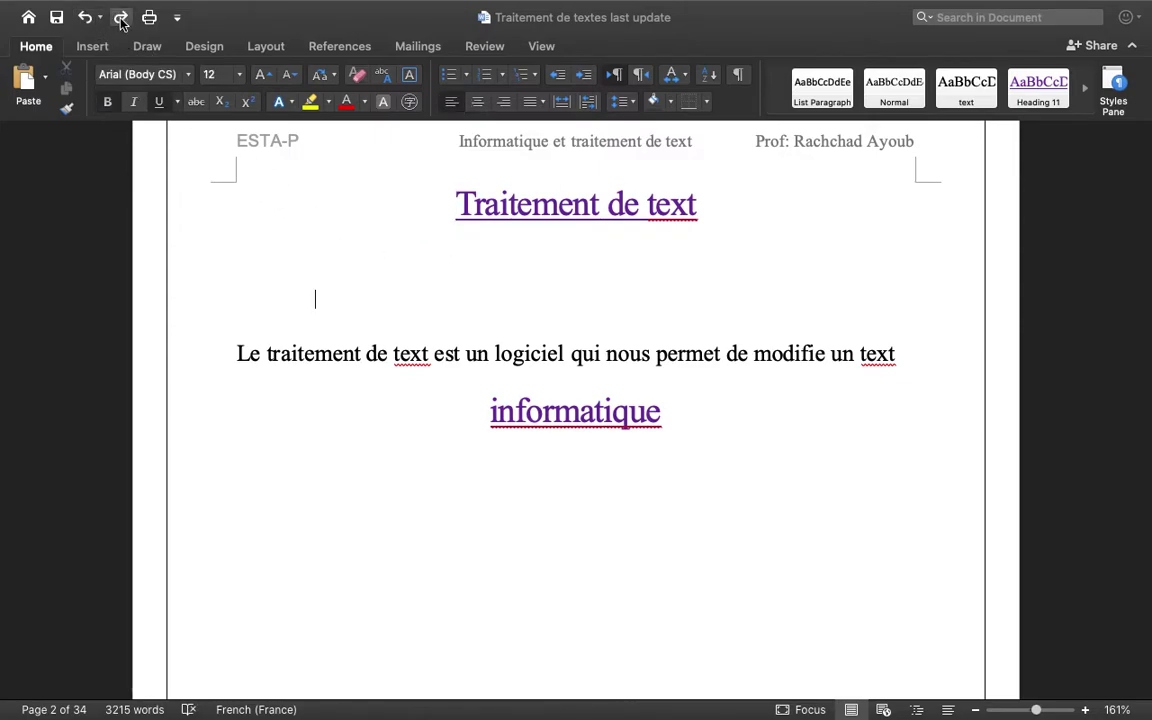
pyautogui.click(118, 15)
# - Review the renumbered headings on pages 2–3, then click in the 'I. Définition' paragraph on page 3
pyautogui.scroll(-5, 617, 503)
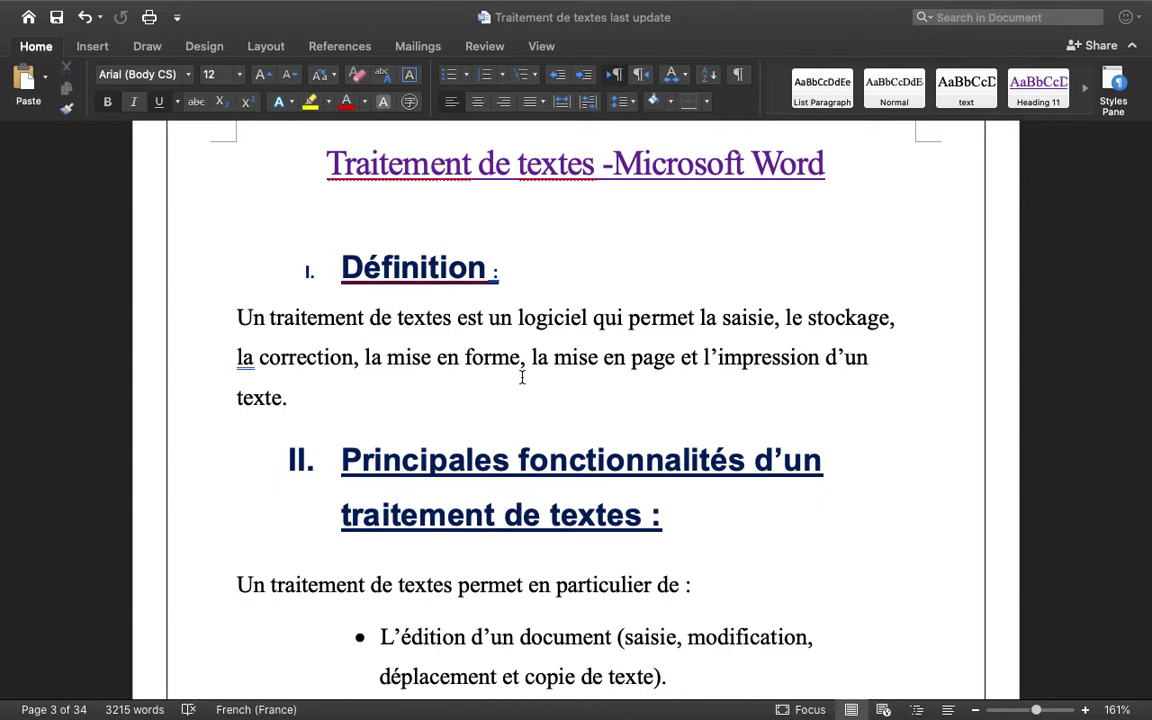
pyautogui.scroll(4, 522, 377)
pyautogui.scroll(-3, 525, 385)
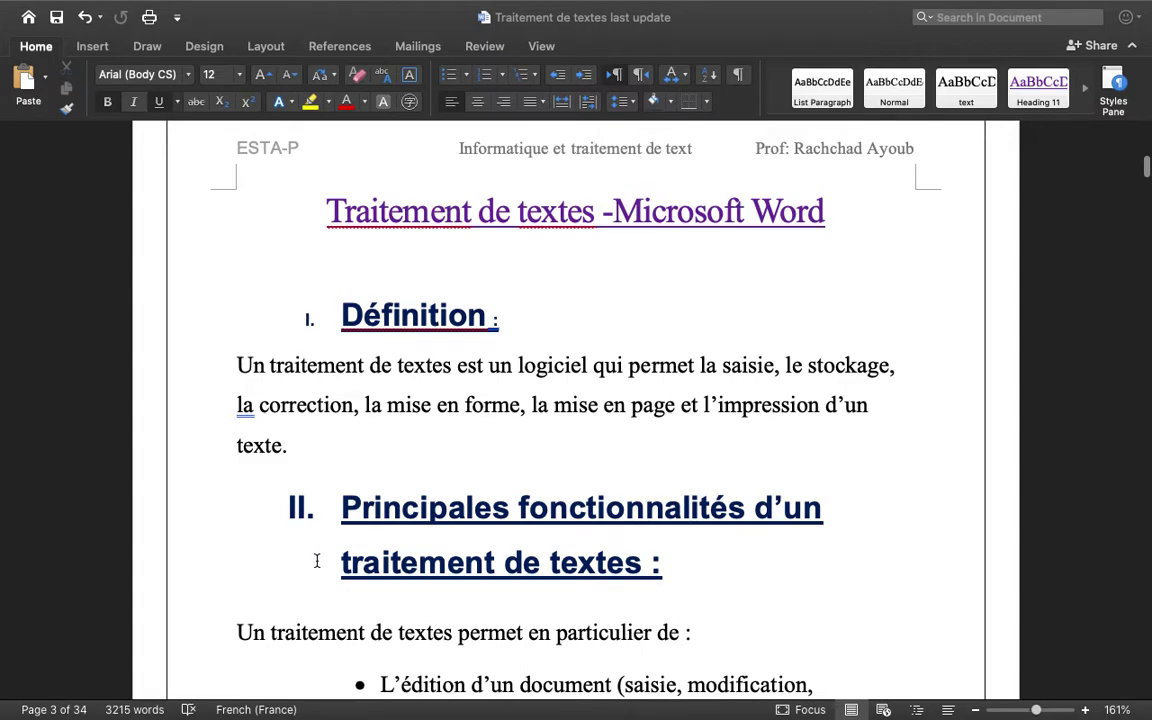
pyautogui.scroll(-3, 360, 499)
pyautogui.scroll(-5, 360, 504)
pyautogui.scroll(-2, 360, 500)
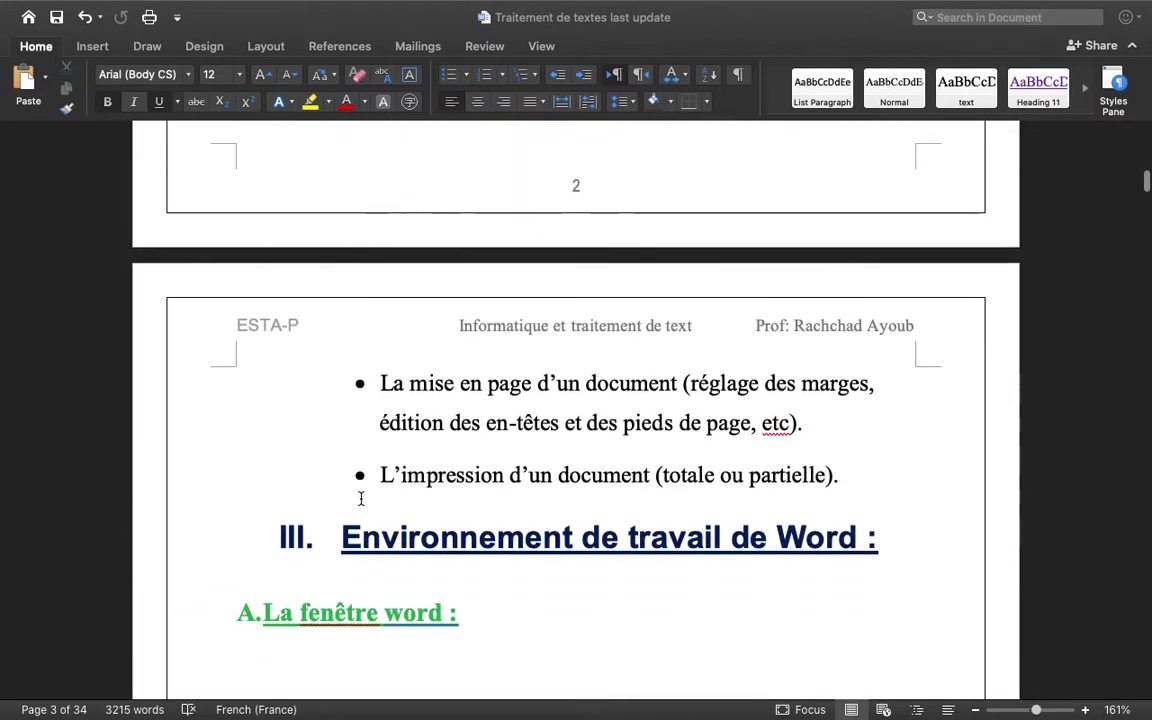
pyautogui.scroll(10, 360, 500)
pyautogui.scroll(-1, 360, 498)
pyautogui.scroll(8, 330, 440)
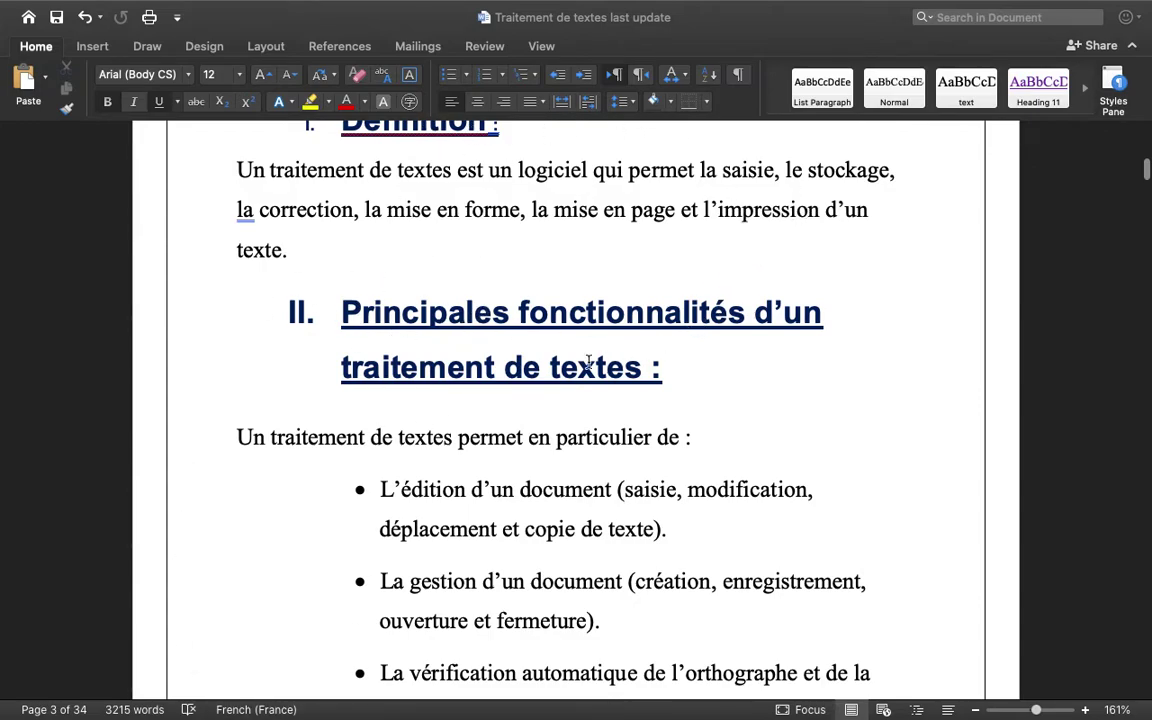
pyautogui.scroll(-5, 767, 440)
pyautogui.scroll(-2, 766, 437)
pyautogui.scroll(-5, 766, 437)
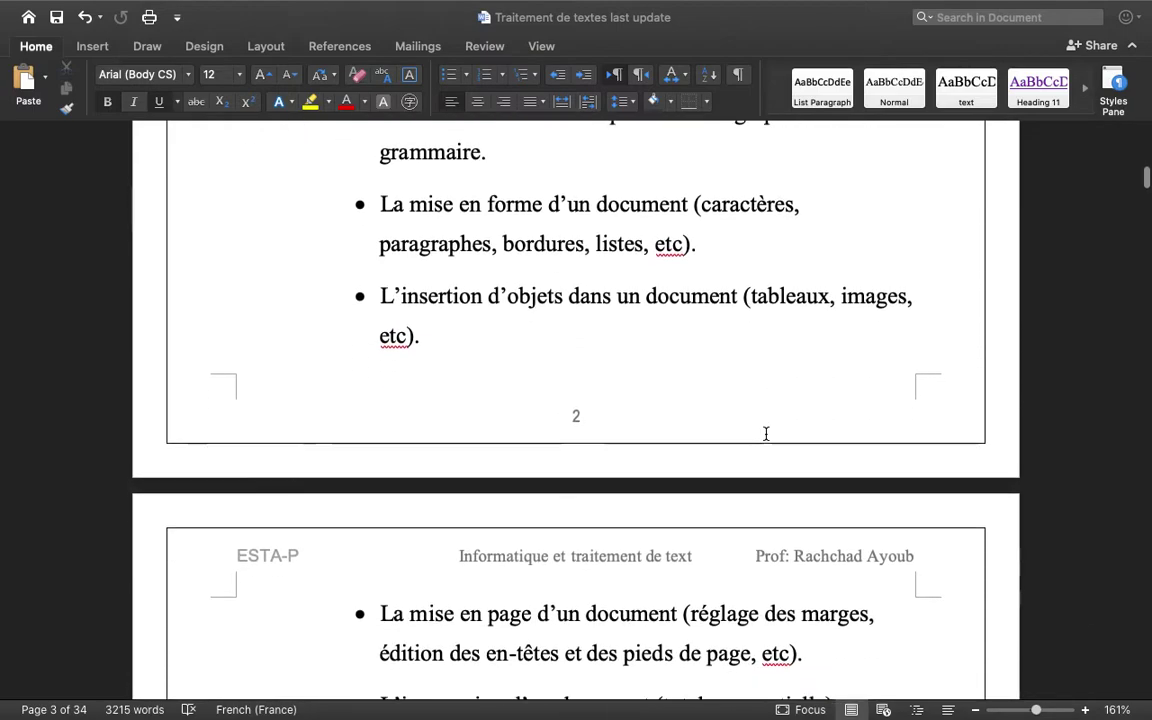
pyautogui.scroll(-5, 533, 500)
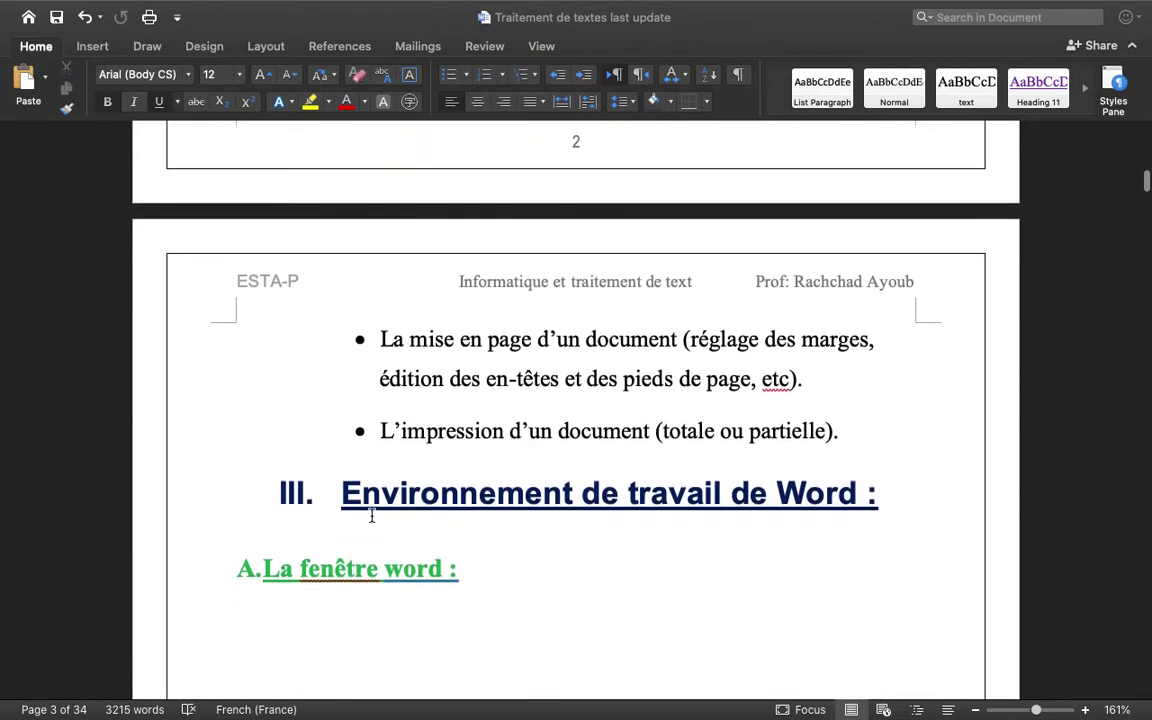
pyautogui.scroll(5, 729, 484)
pyautogui.scroll(5, 729, 484)
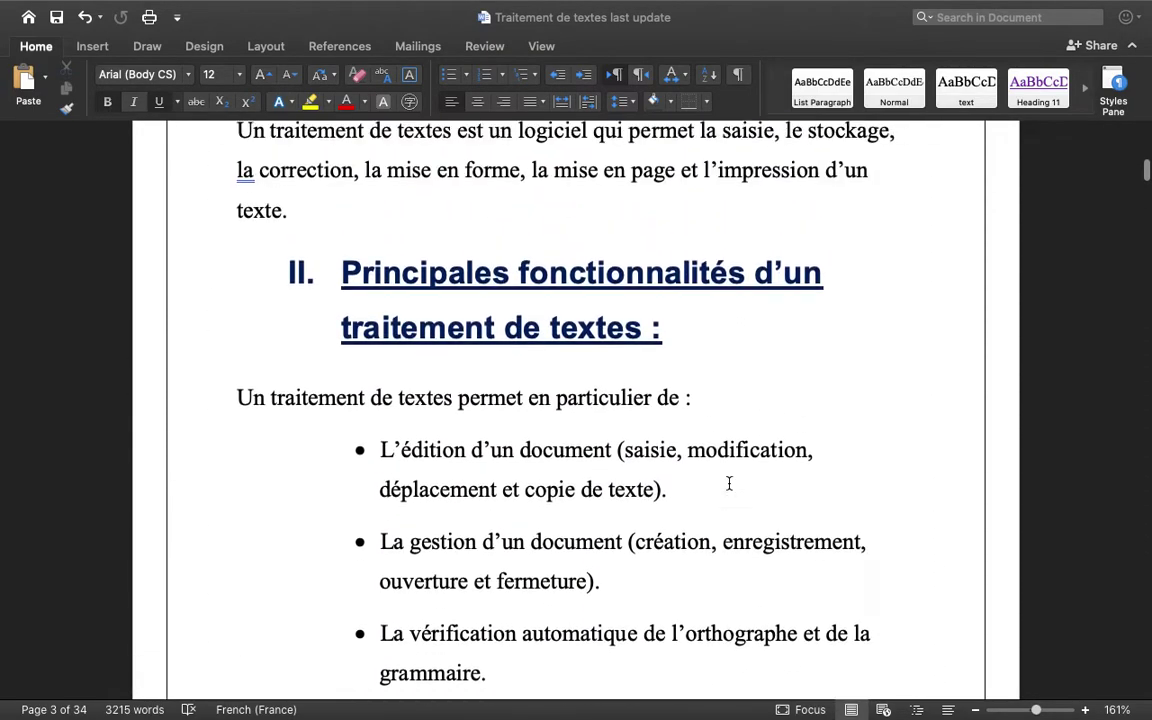
pyautogui.scroll(4, 729, 484)
pyautogui.scroll(1, 729, 466)
pyautogui.scroll(-1, 729, 466)
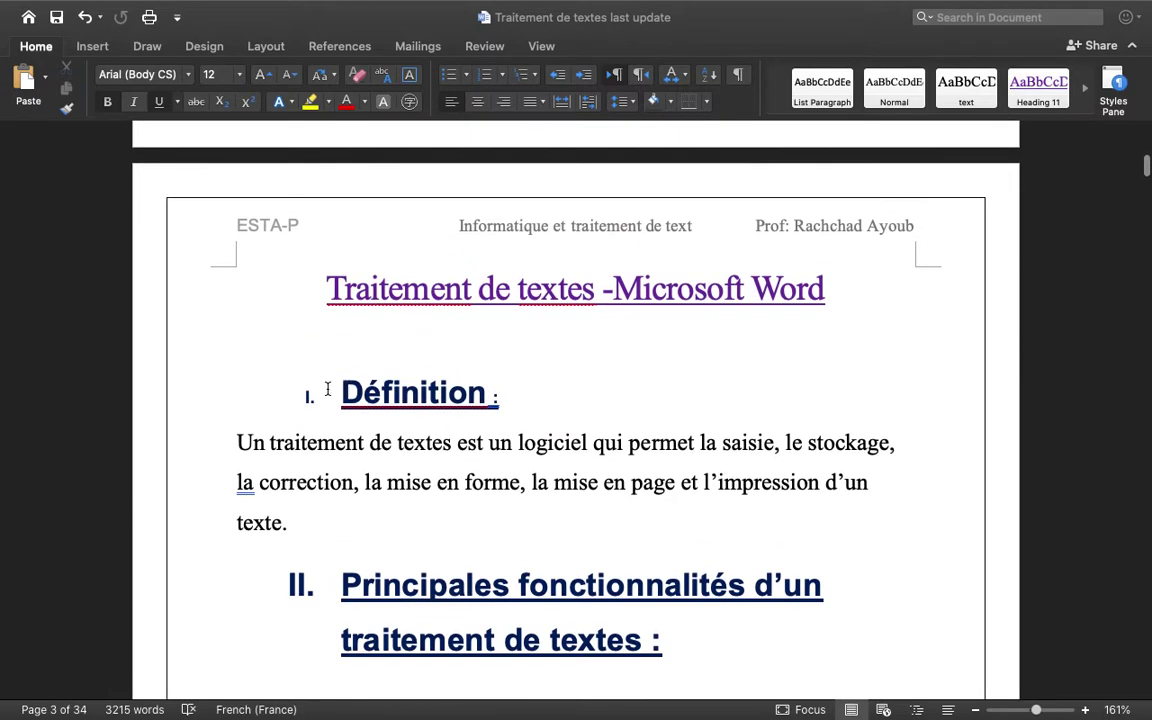
pyautogui.scroll(-5, 350, 357)
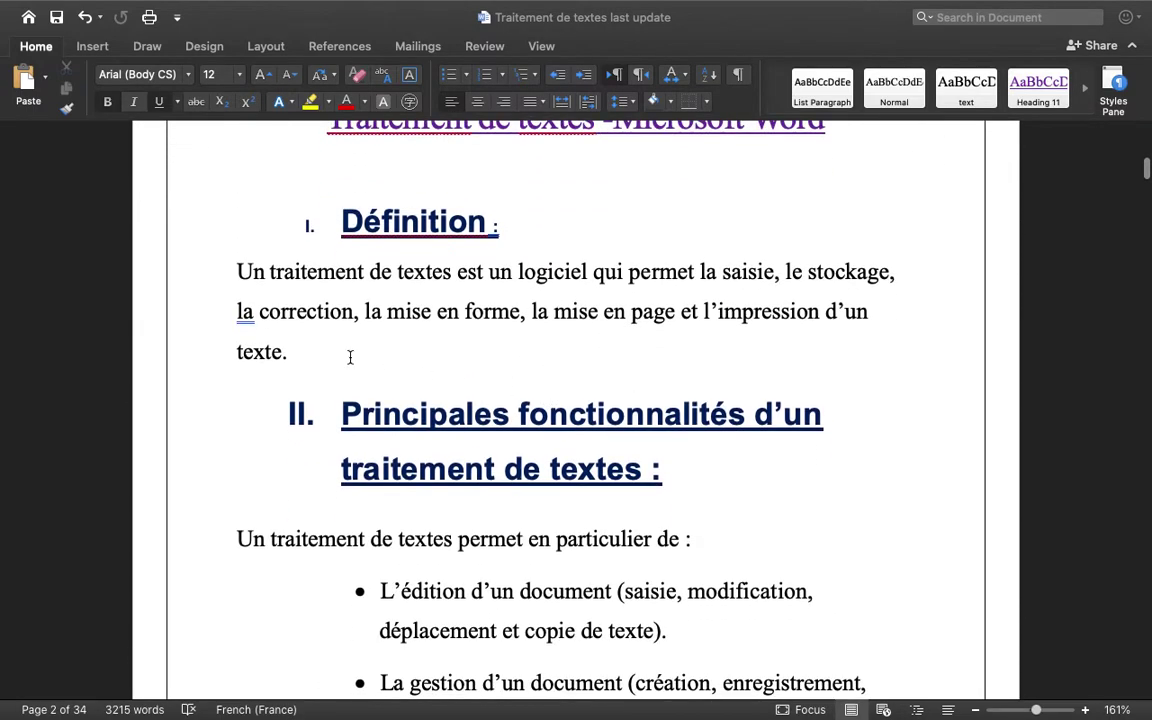
pyautogui.click(500, 268)
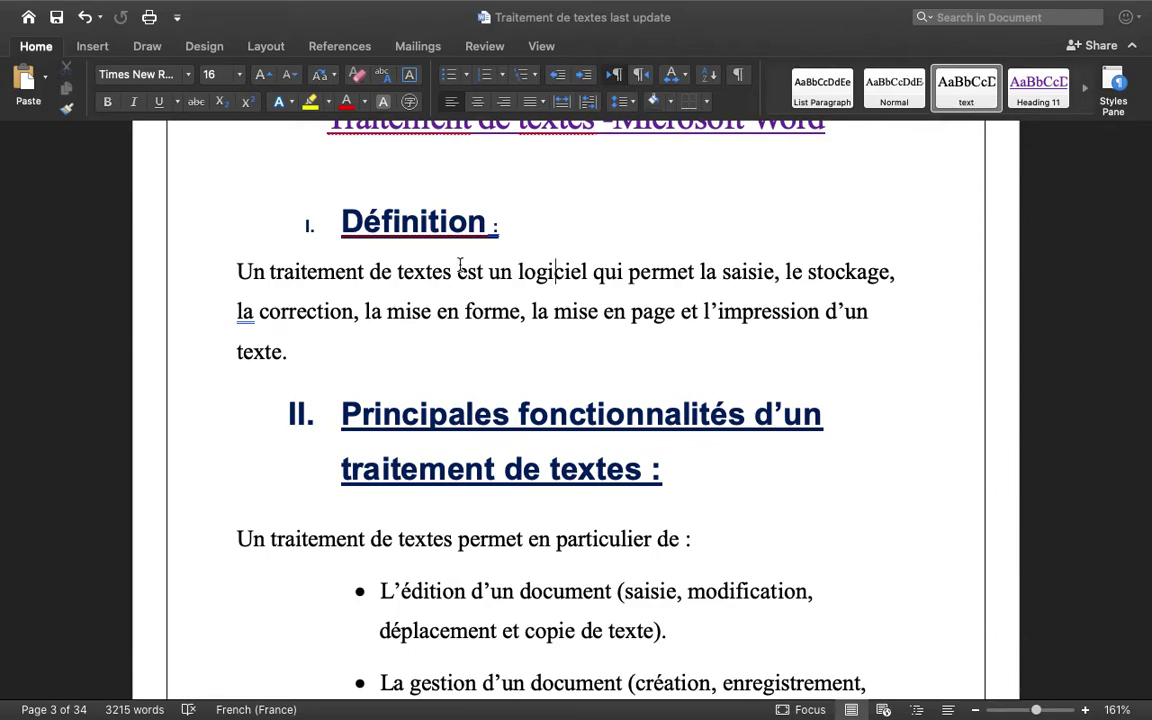
# - Put the cursor in the 'A. La fenêtre word :' heading and expand the full Styles gallery
pyautogui.click(1037, 82)
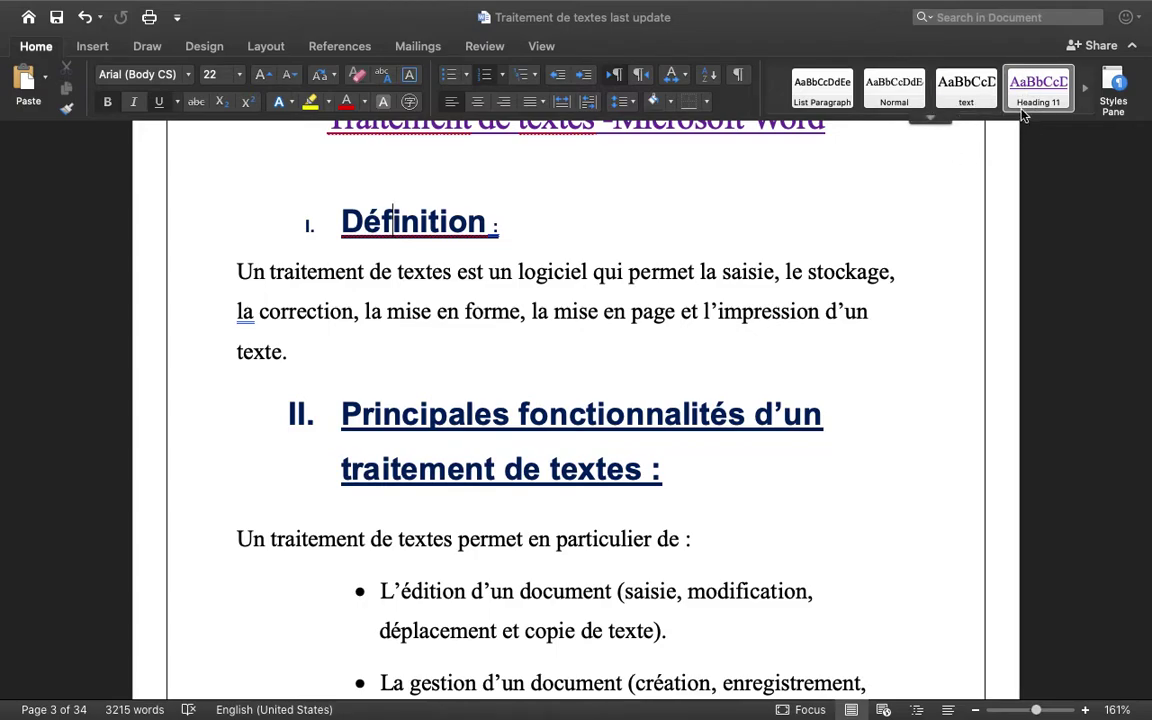
pyautogui.click(477, 416)
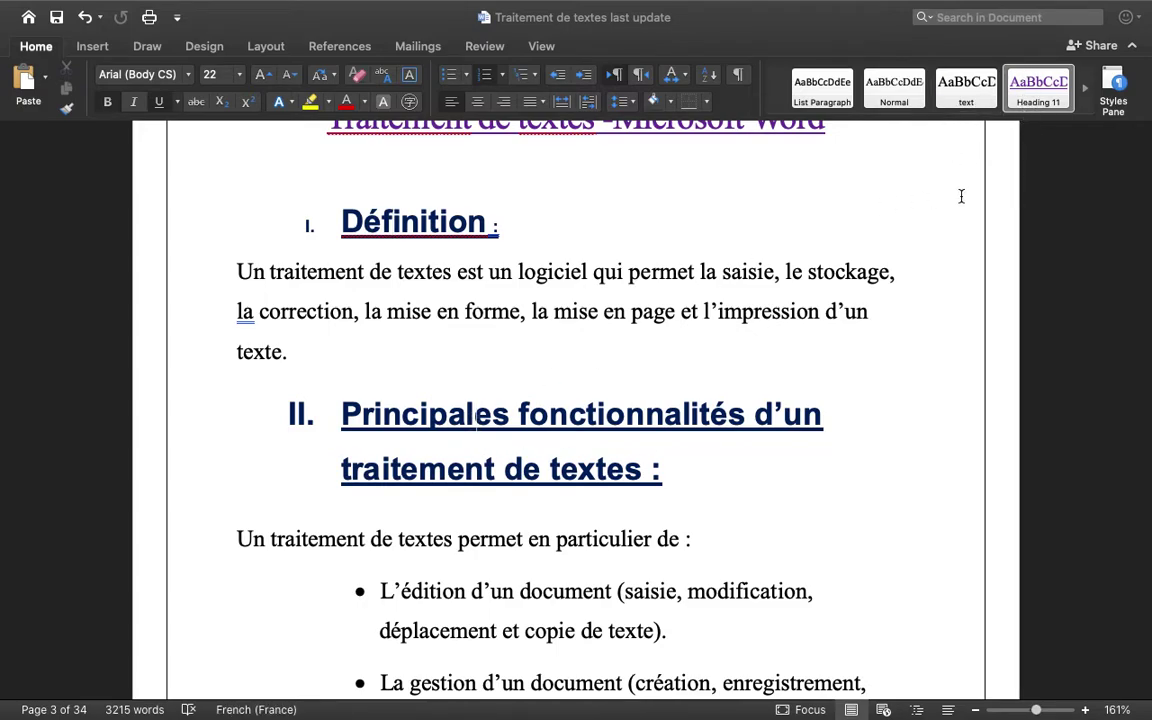
pyautogui.scroll(-3, 452, 447)
pyautogui.scroll(-5, 452, 447)
pyautogui.scroll(1, 395, 375)
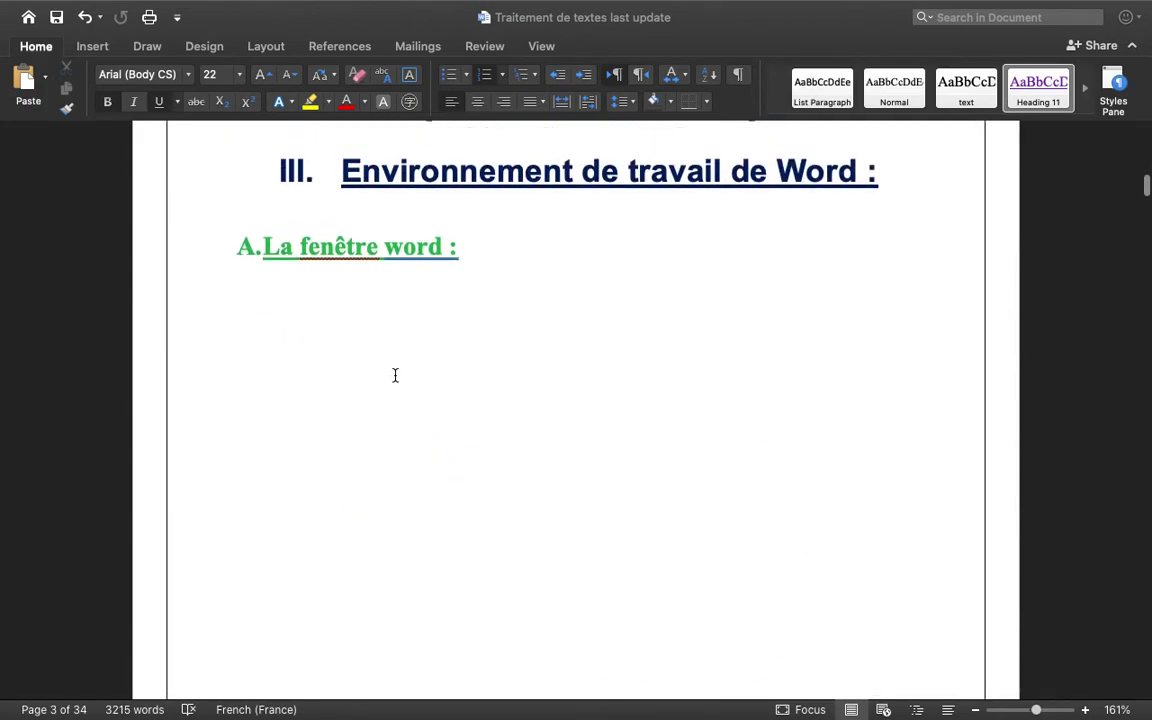
pyautogui.click(370, 237)
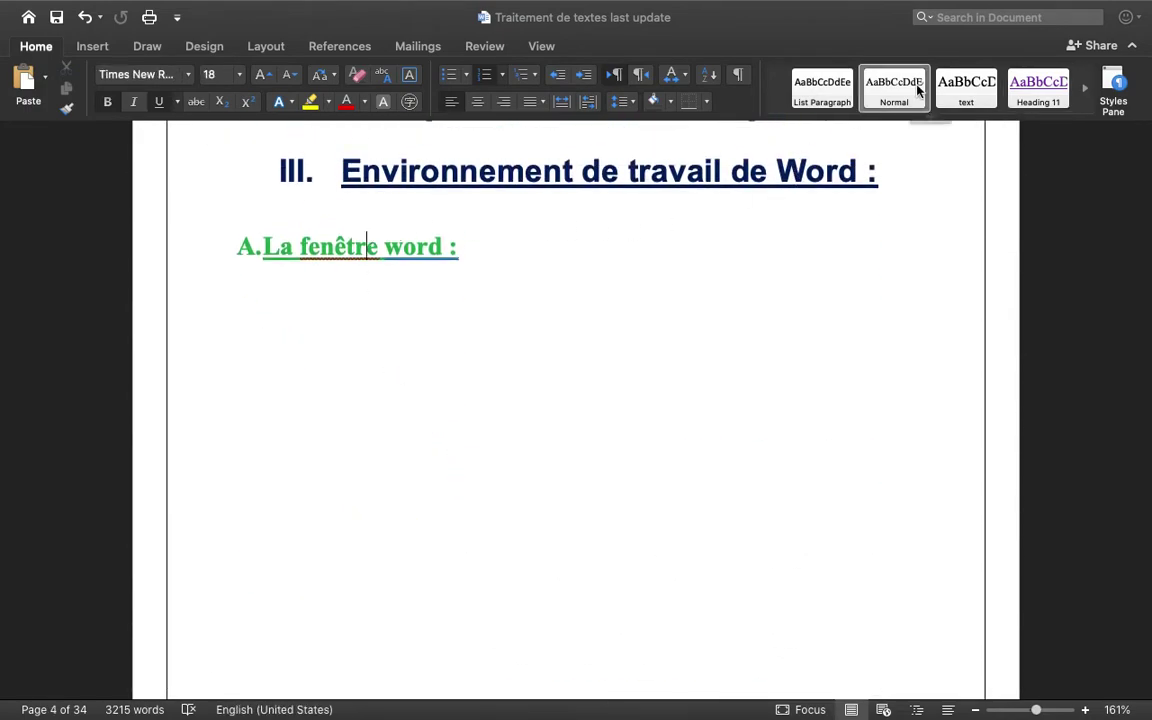
pyautogui.click(929, 118)
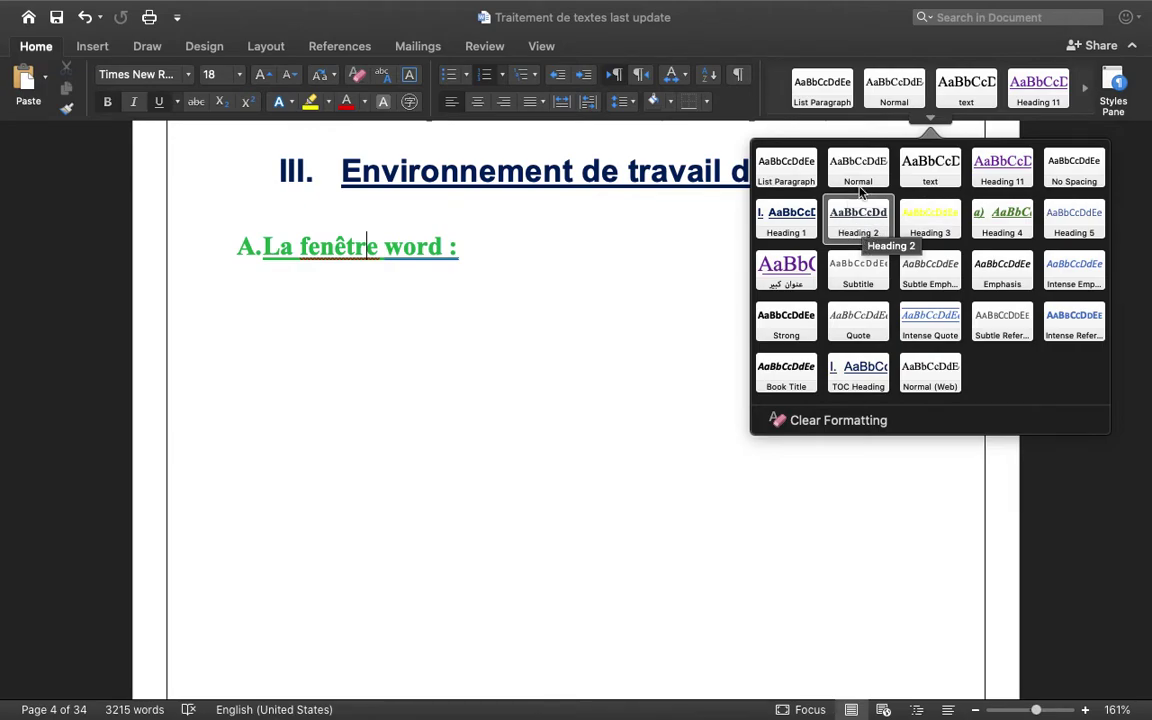
# - Dismiss the Styles gallery unchanged and scroll back to the 'Traitement de text' page 2
pyautogui.click(694, 262)
pyautogui.scroll(-3, 694, 262)
pyautogui.scroll(-8, 694, 262)
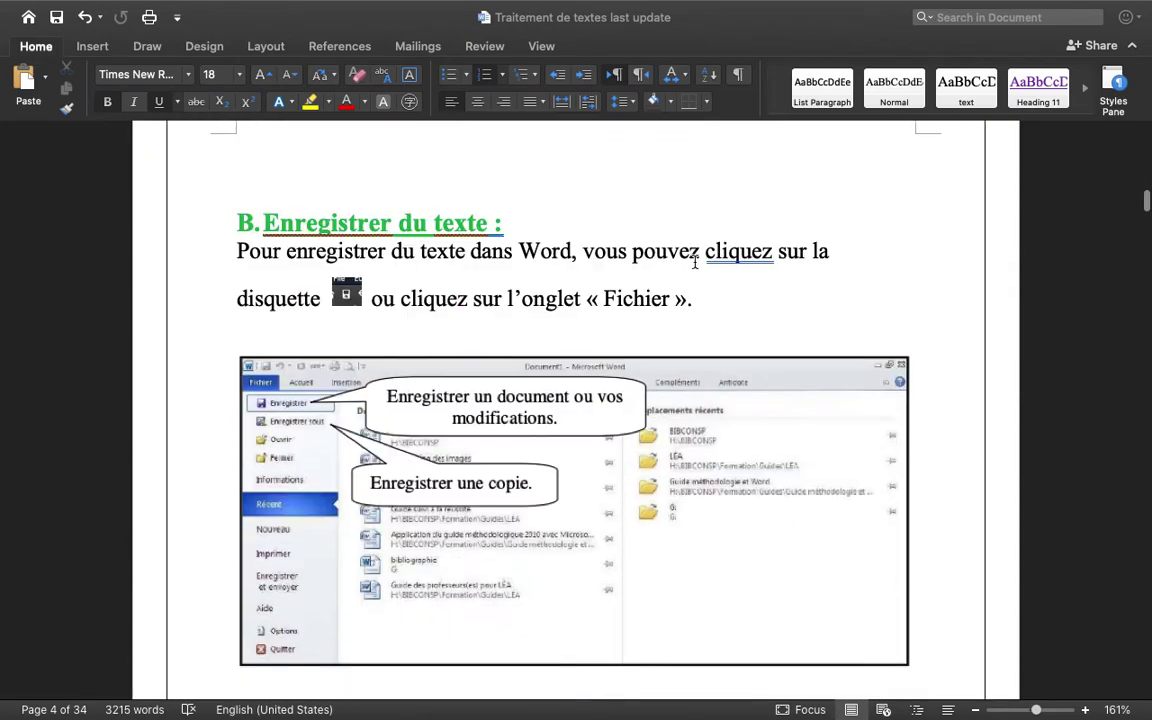
pyautogui.scroll(-3, 694, 262)
pyautogui.scroll(10, 694, 262)
pyautogui.scroll(5, 694, 262)
pyautogui.scroll(5, 694, 262)
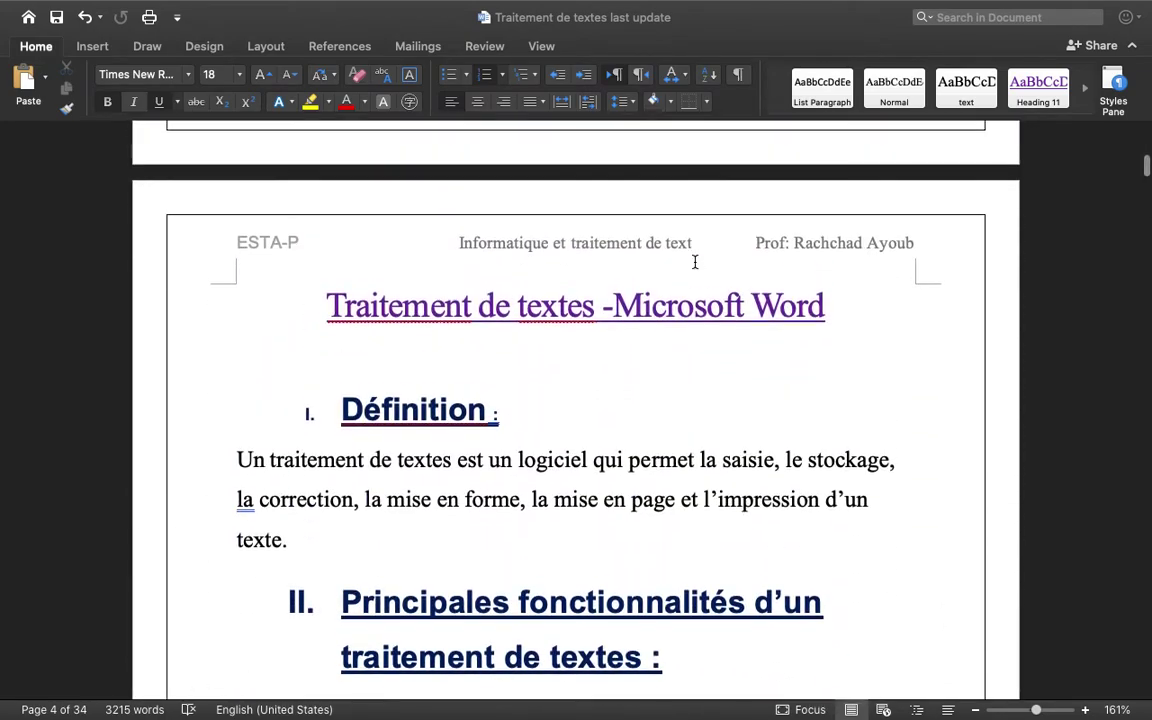
pyautogui.scroll(1, 694, 262)
pyautogui.scroll(2, 694, 262)
pyautogui.scroll(5, 694, 262)
pyautogui.scroll(5, 697, 250)
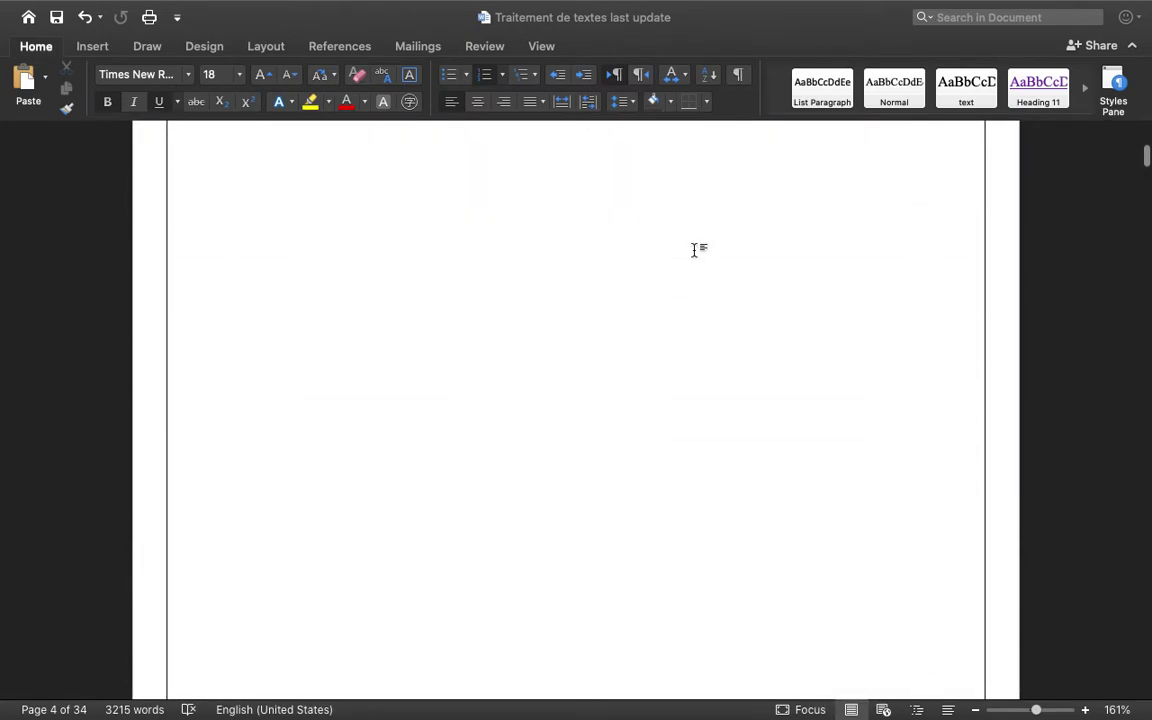
pyautogui.scroll(10, 697, 250)
pyautogui.scroll(10, 740, 263)
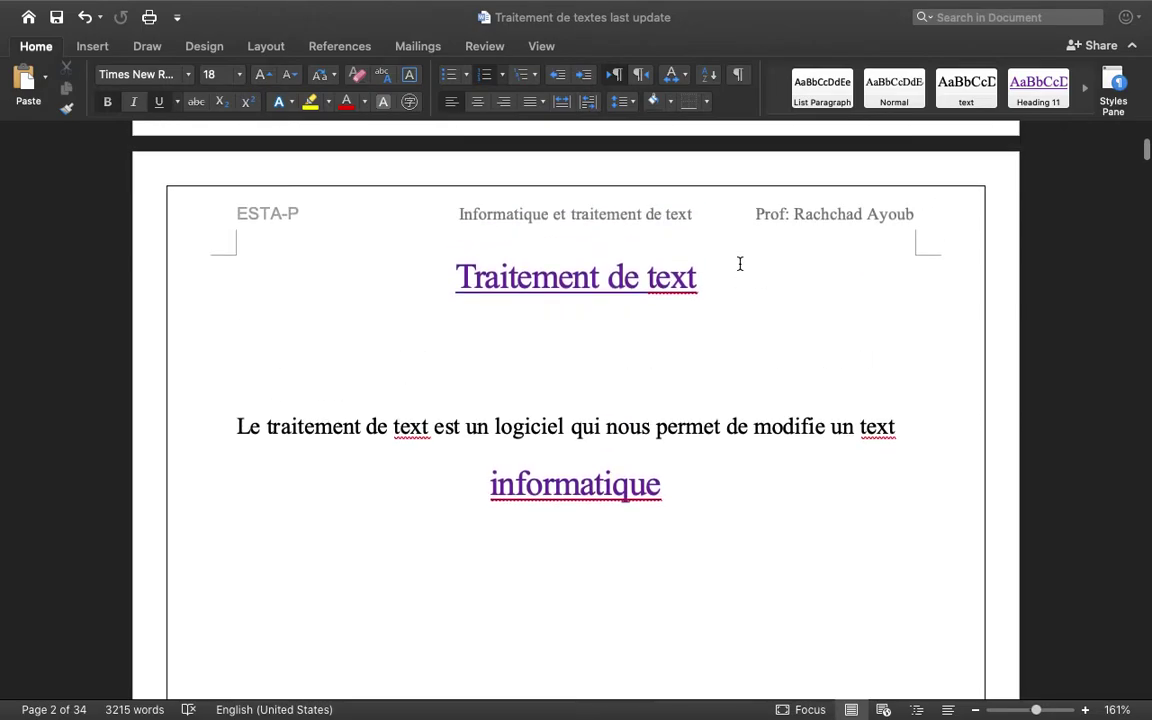
pyautogui.scroll(5, 740, 263)
pyautogui.scroll(-1, 600, 340)
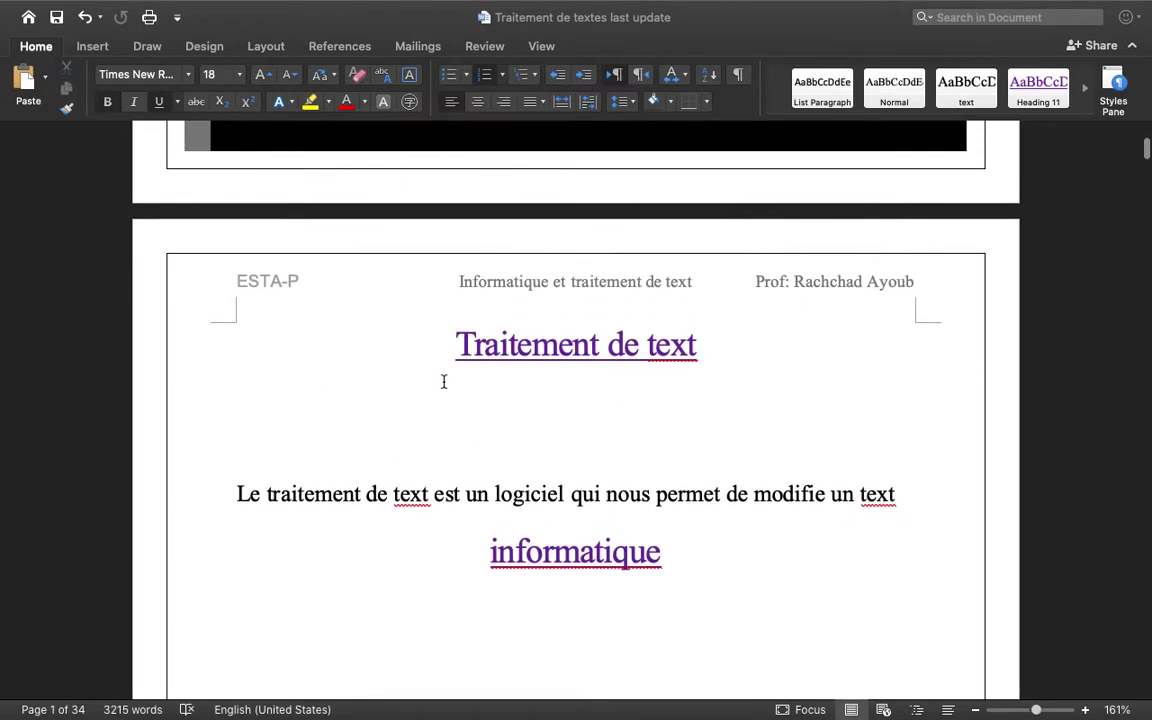
# - Delete everything from the 'Traitement de text' title through 'informatique' on page 2
pyautogui.moveTo(455, 340); pyautogui.dragTo(840, 637)
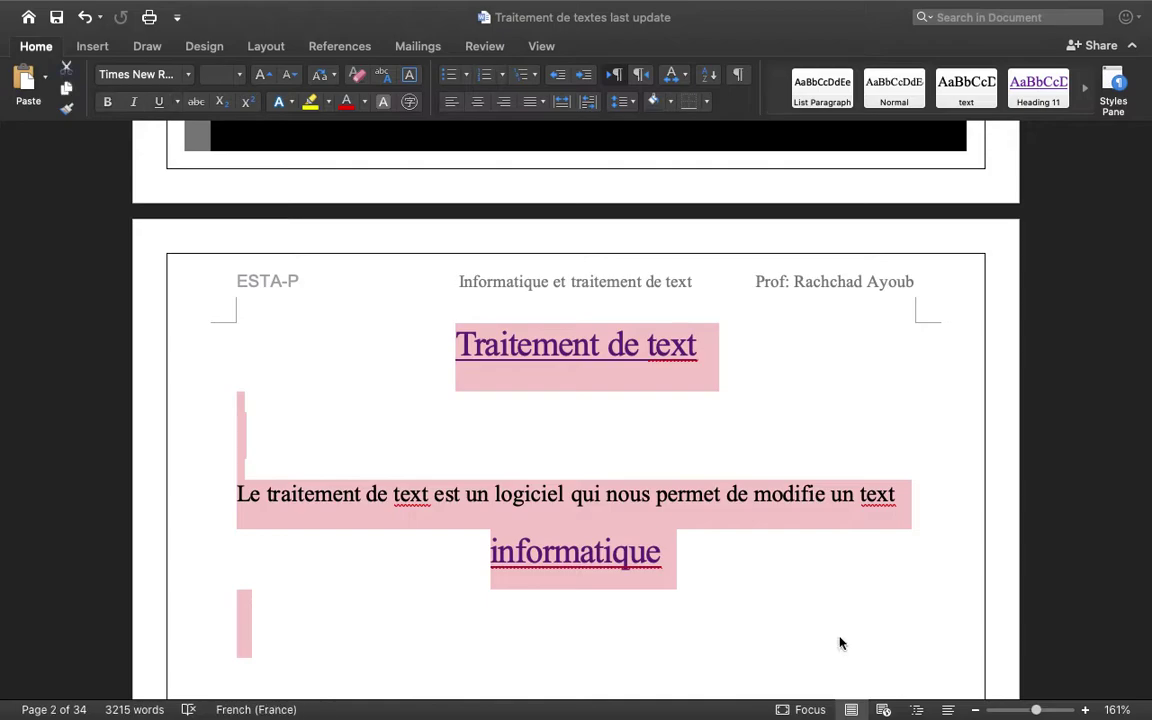
pyautogui.press('BackSpace')
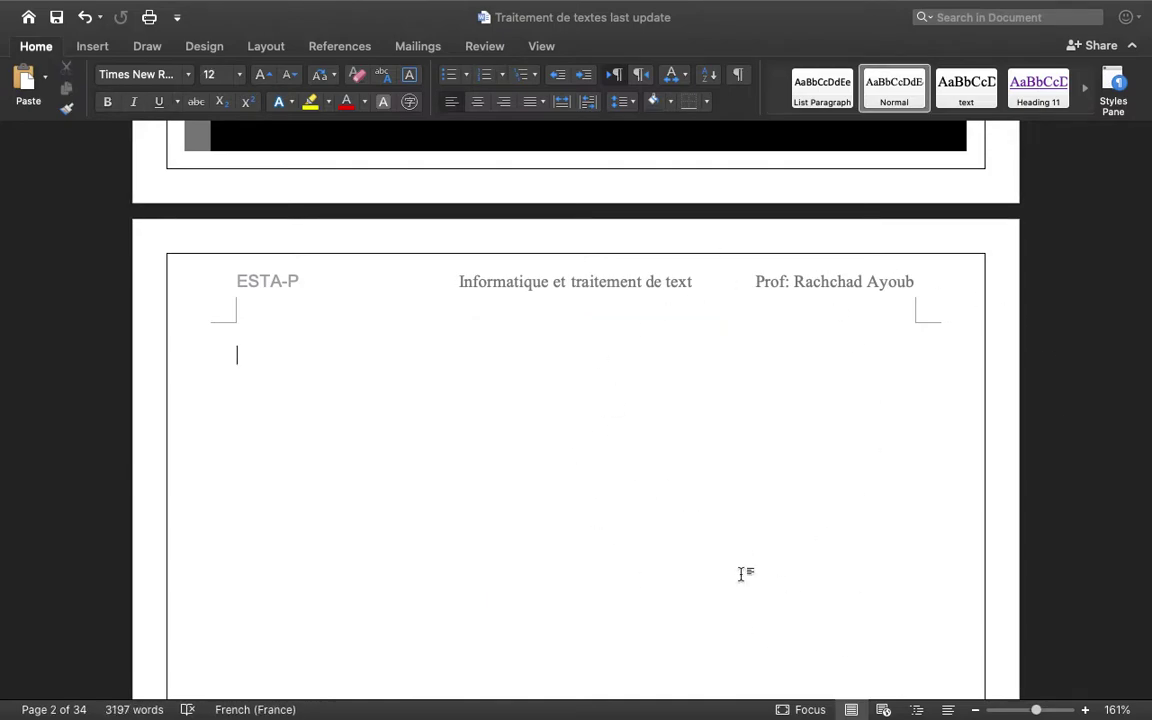
pyautogui.scroll(-3, 668, 533)
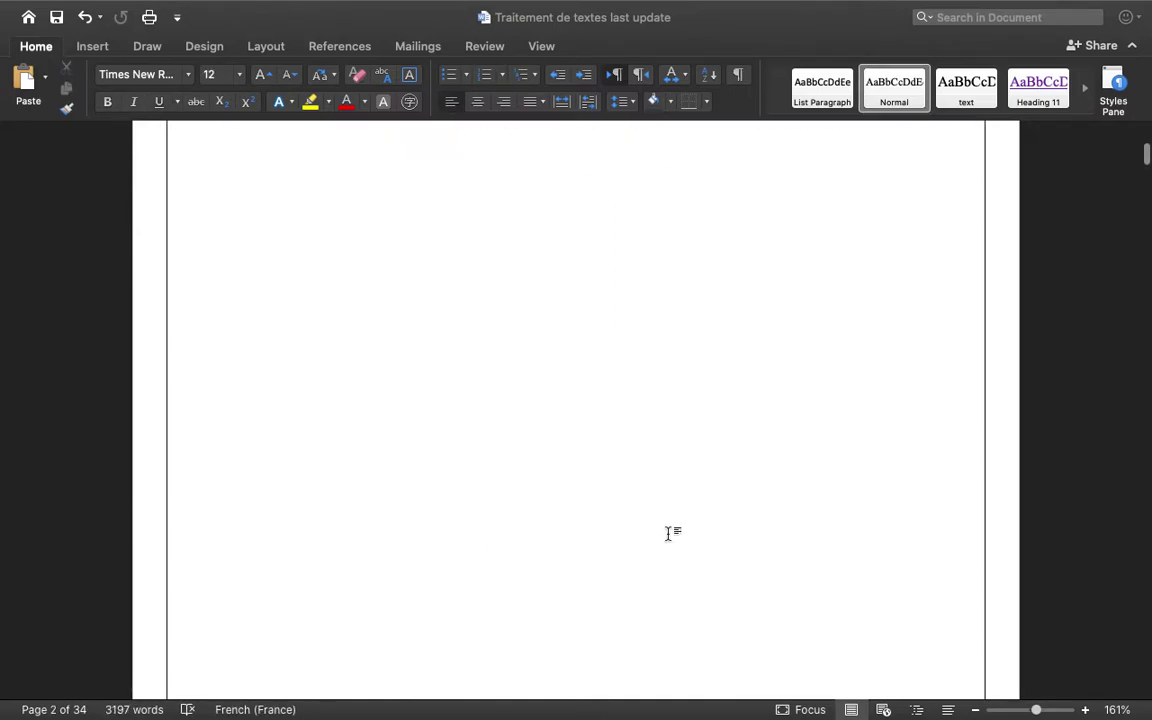
pyautogui.scroll(3, 668, 533)
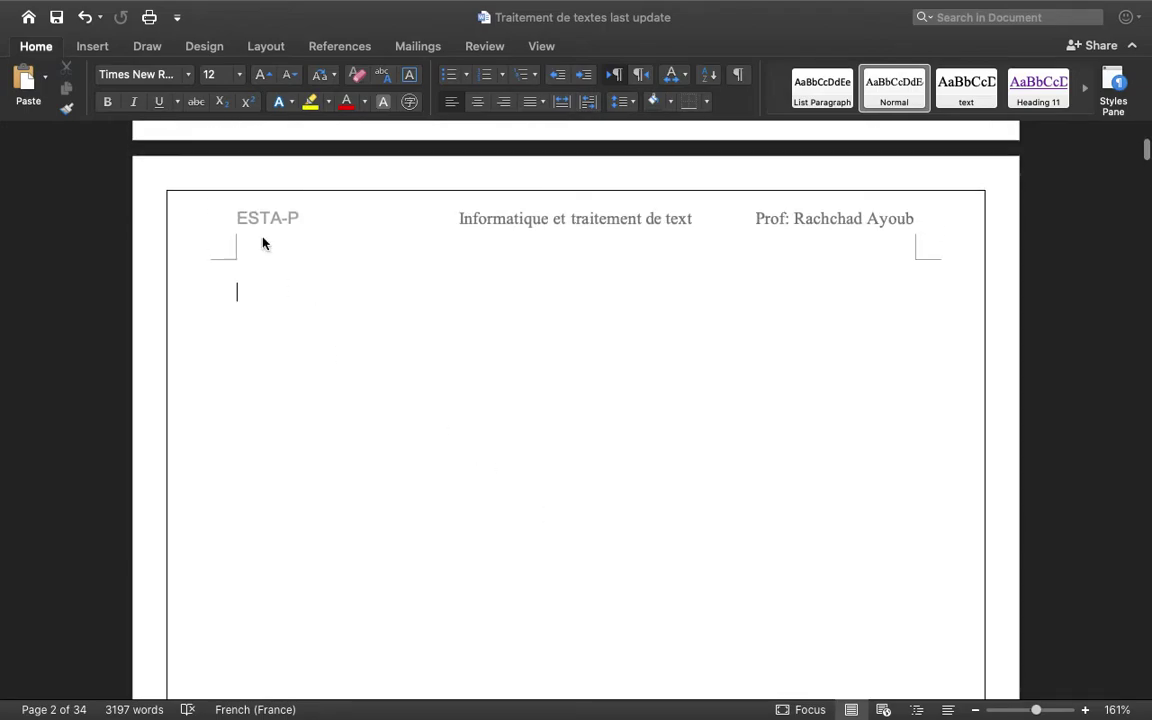
# - Look at Insert > Pages without inserting anything, then collapse the ribbon from the Home tab
pyautogui.click(92, 47)
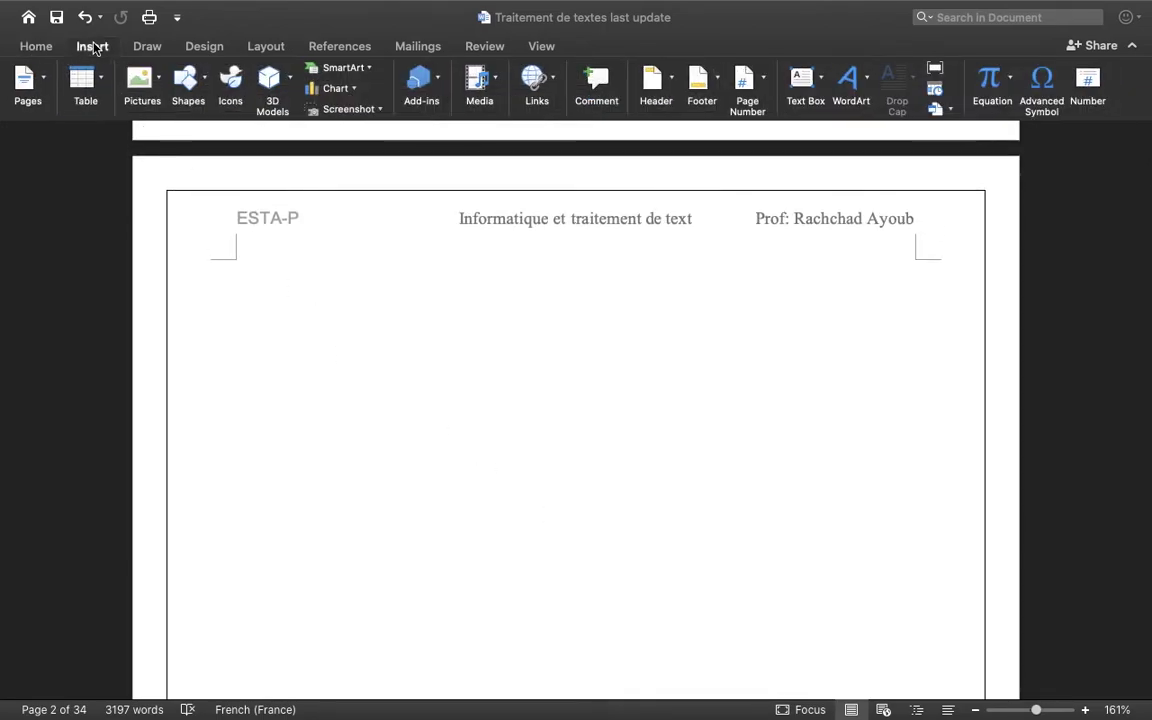
pyautogui.click(42, 80)
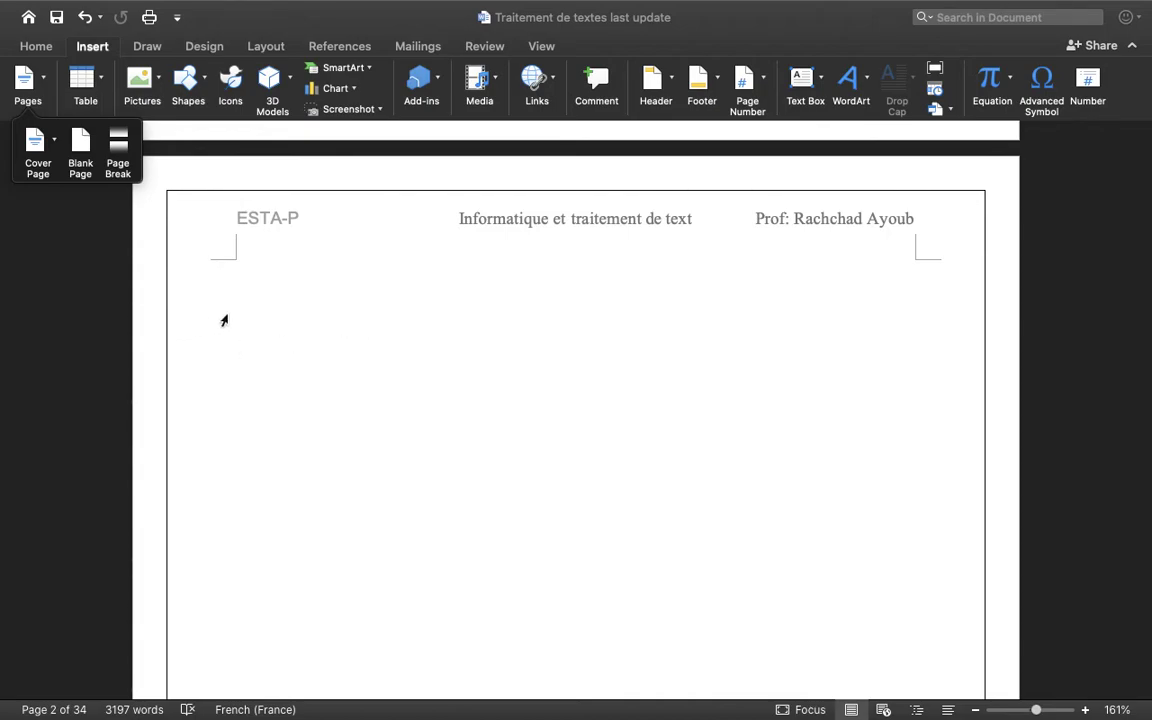
pyautogui.click(262, 303)
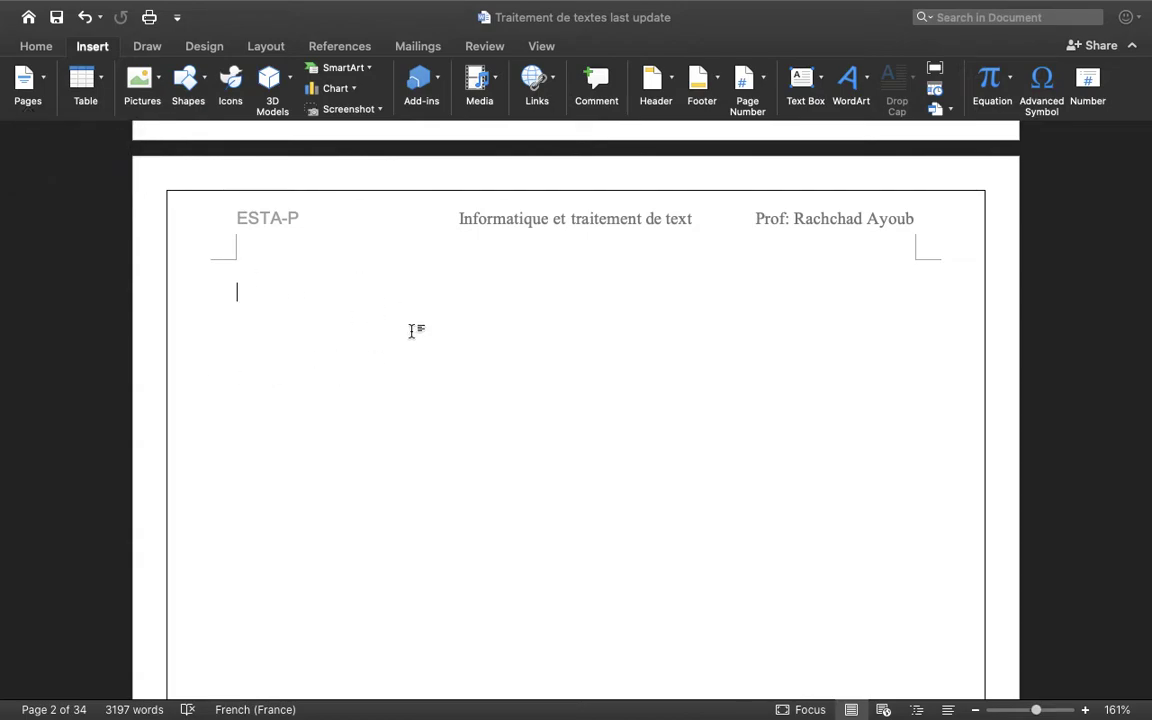
pyautogui.click(40, 65)
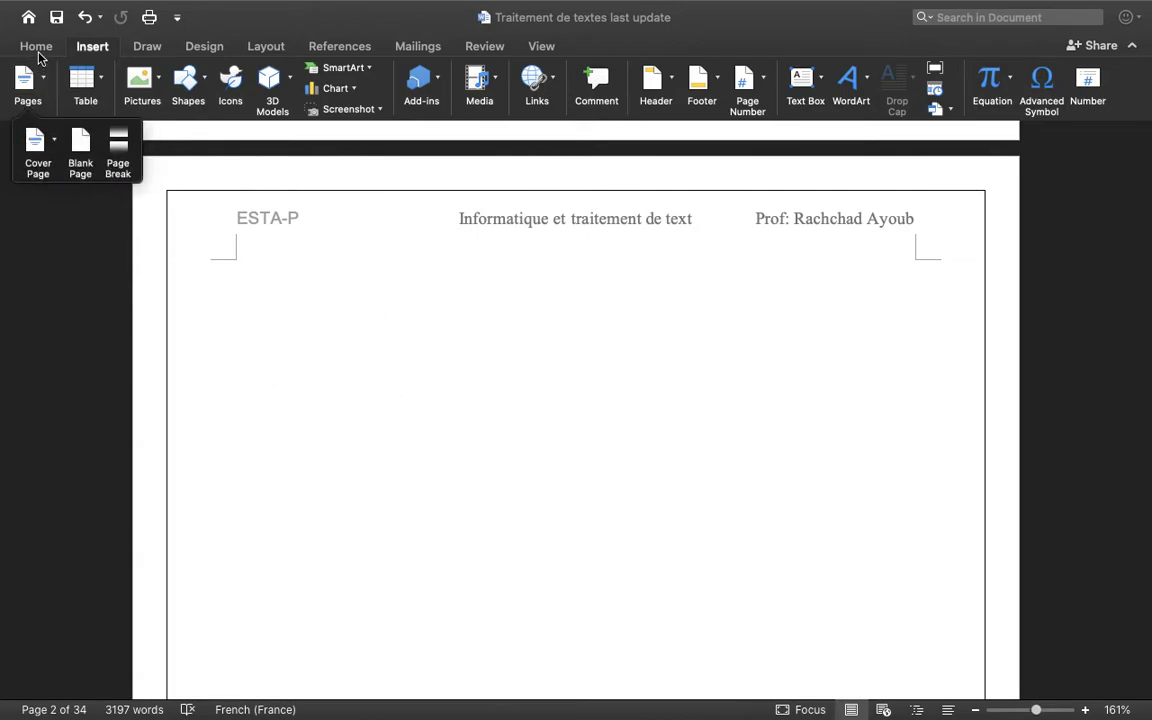
pyautogui.click(37, 50)
pyautogui.click(37, 50)
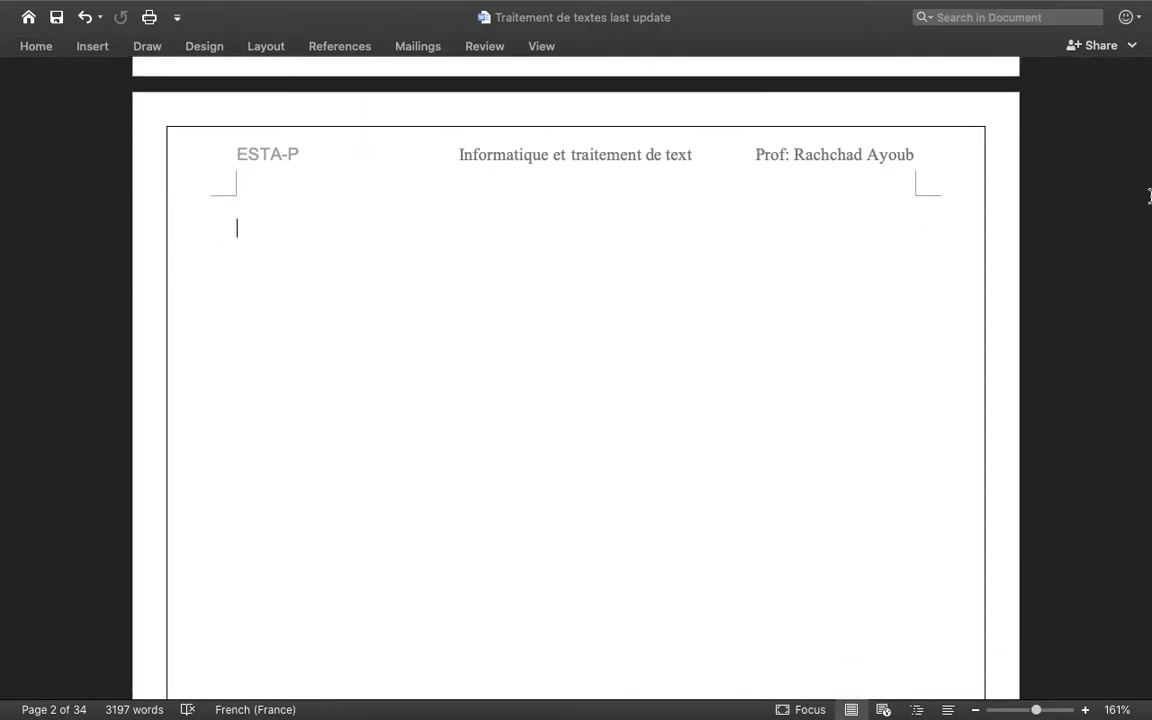
# - Scroll to page 8's 'd. Rechercher et remplacer un mot :' section and re-expand the ribbon
pyautogui.scroll(-2, 728, 527)
pyautogui.scroll(-10, 726, 529)
pyautogui.scroll(-15, 726, 529)
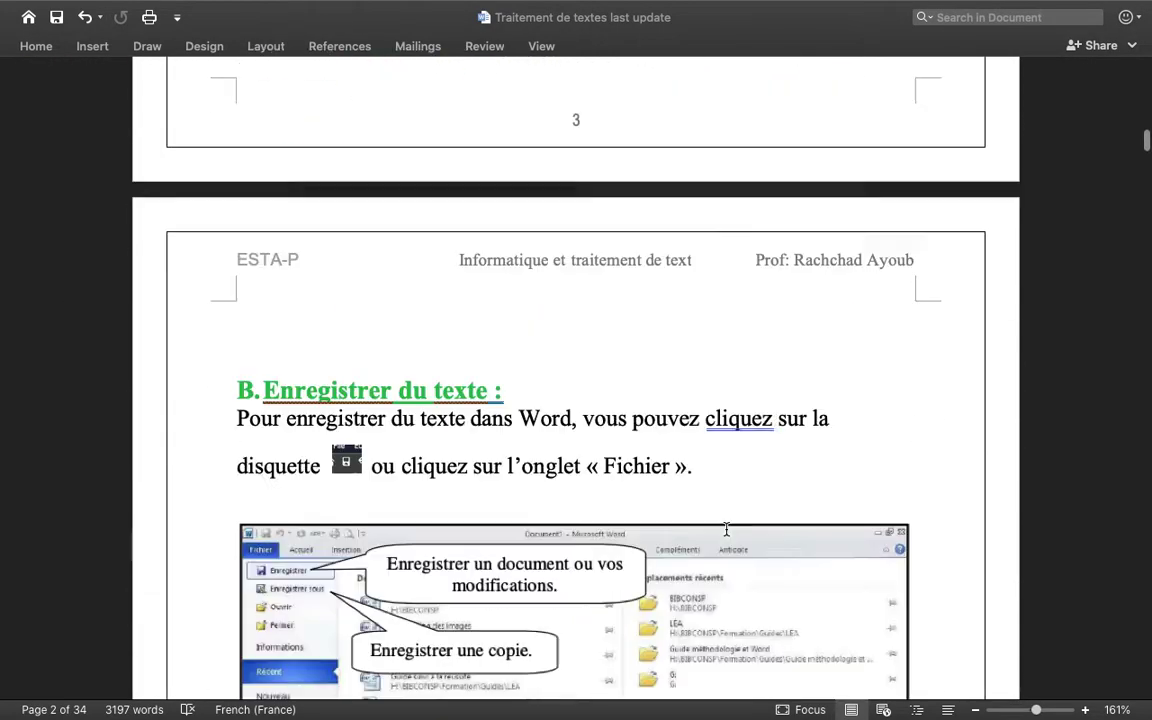
pyautogui.scroll(-10, 726, 529)
pyautogui.scroll(-5, 726, 529)
pyautogui.scroll(-5, 726, 529)
pyautogui.scroll(-4, 726, 529)
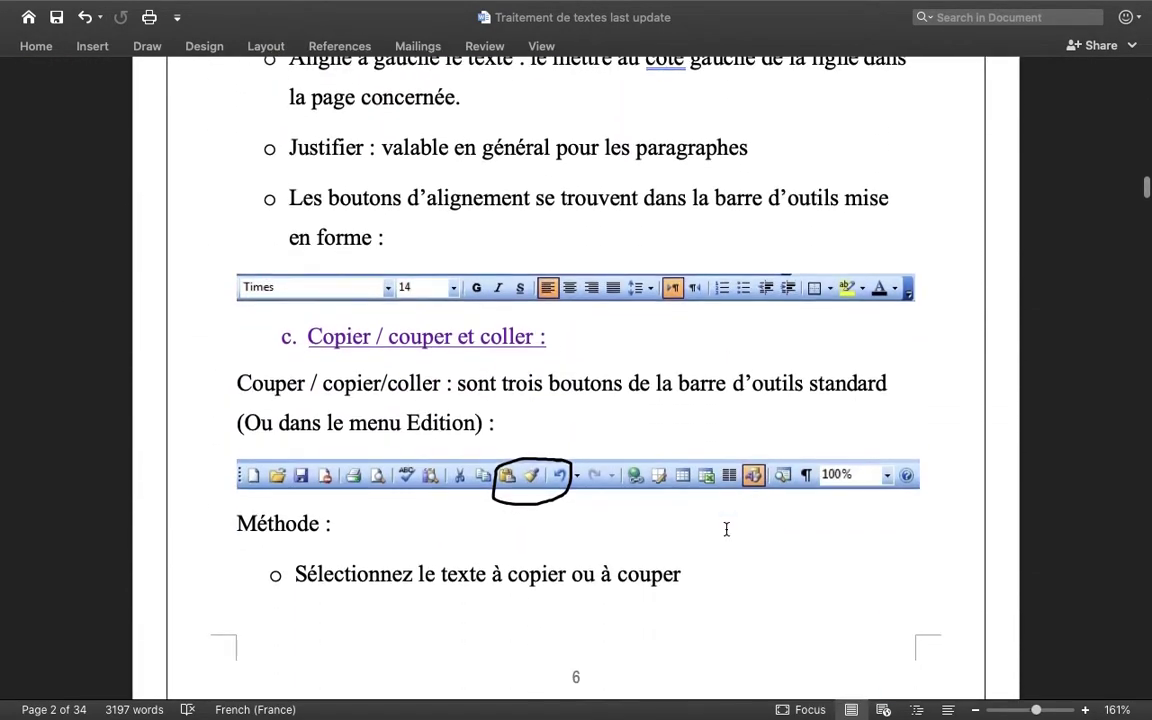
pyautogui.scroll(-10, 726, 529)
pyautogui.scroll(-12, 726, 529)
pyautogui.scroll(-5, 726, 529)
pyautogui.scroll(-1, 726, 529)
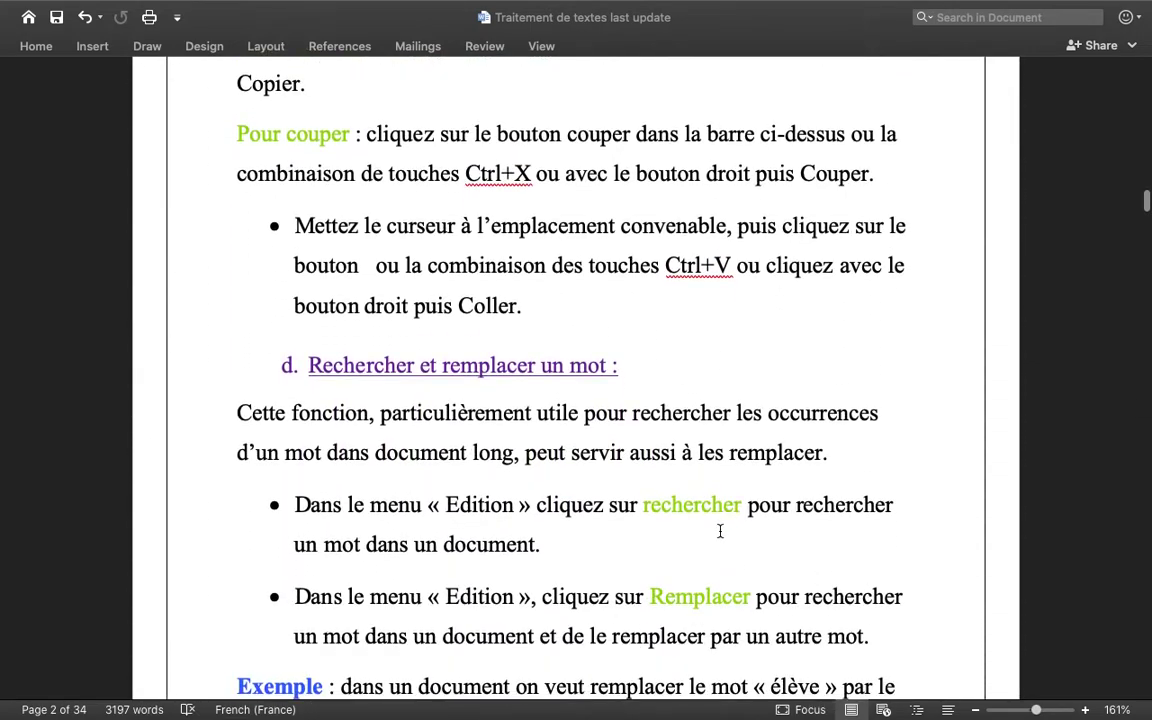
pyautogui.scroll(-1, 390, 281)
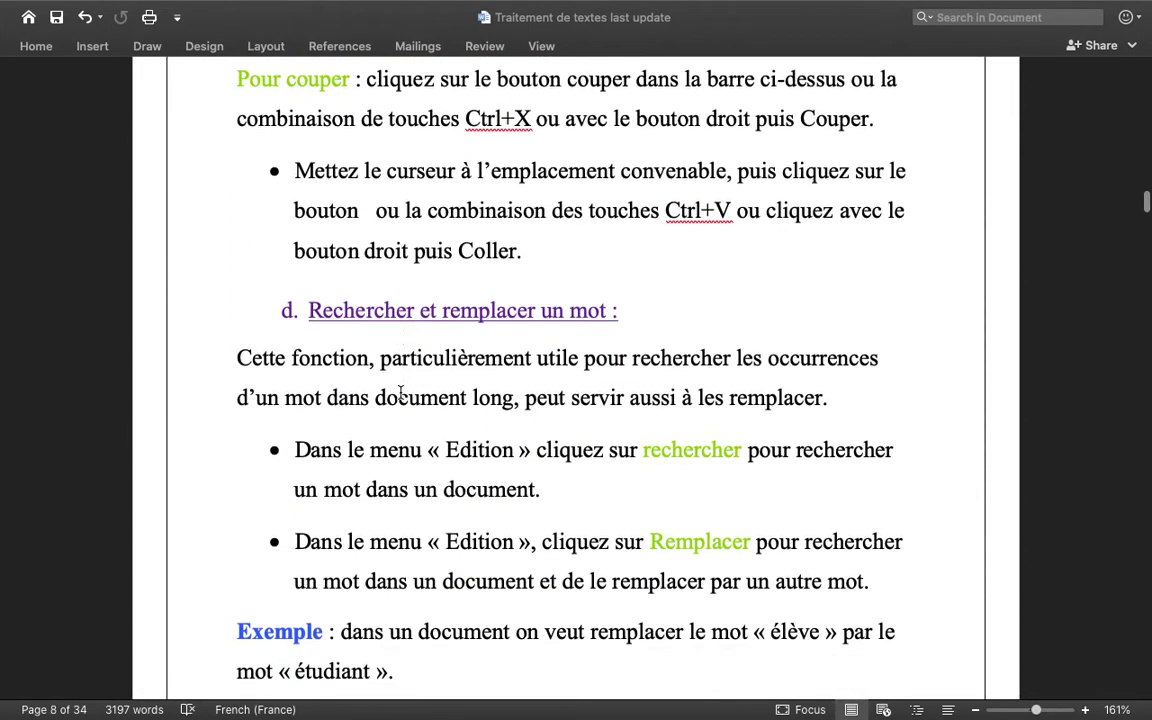
pyautogui.scroll(-3, 478, 396)
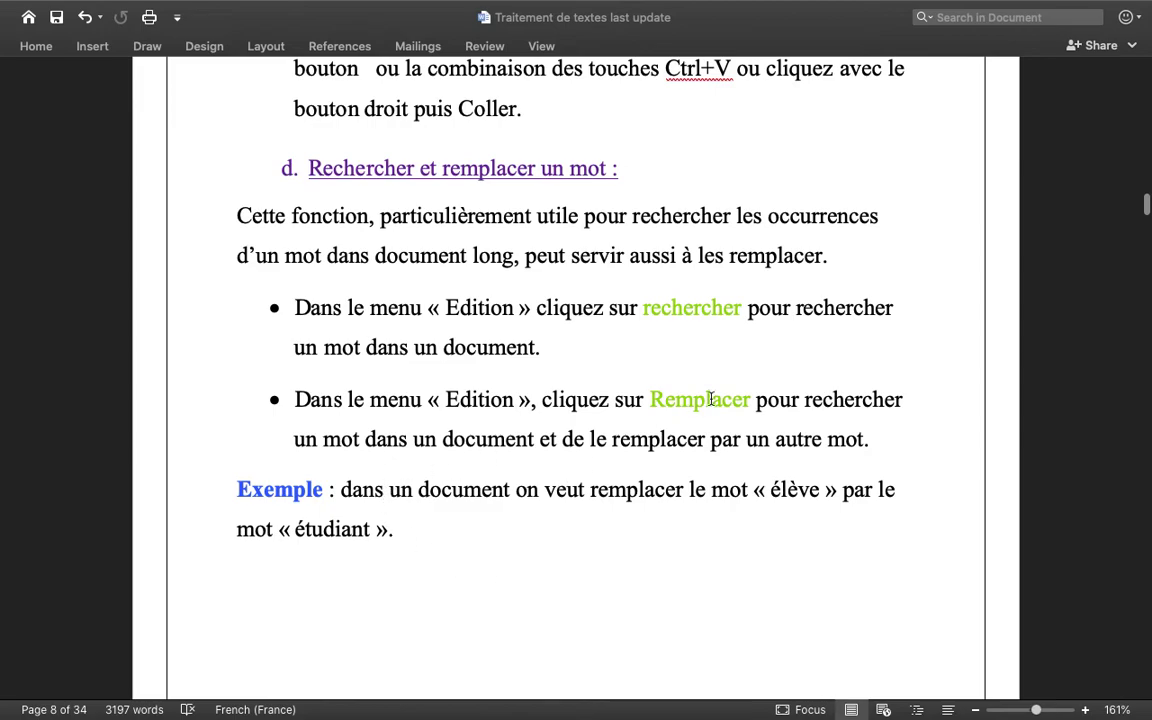
pyautogui.click(38, 47)
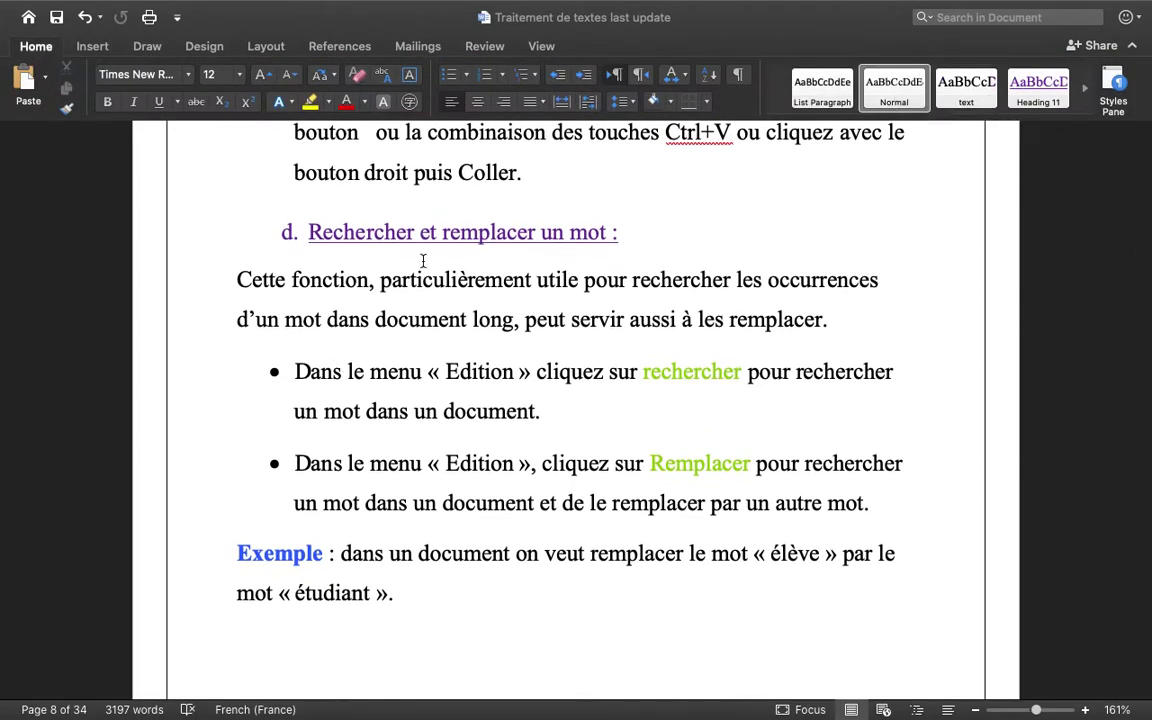
pyautogui.click(515, 283)
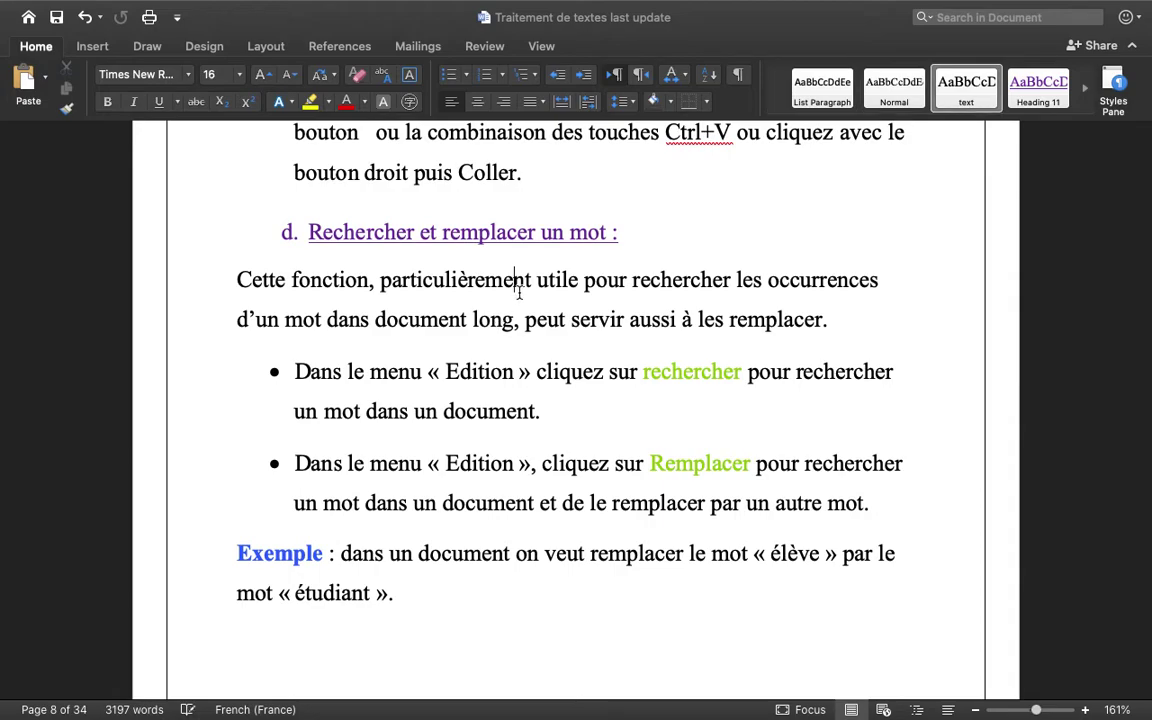
pyautogui.click(966, 88)
pyautogui.scroll(-2, 423, 362)
pyautogui.scroll(-8, 423, 362)
pyautogui.scroll(-5, 423, 362)
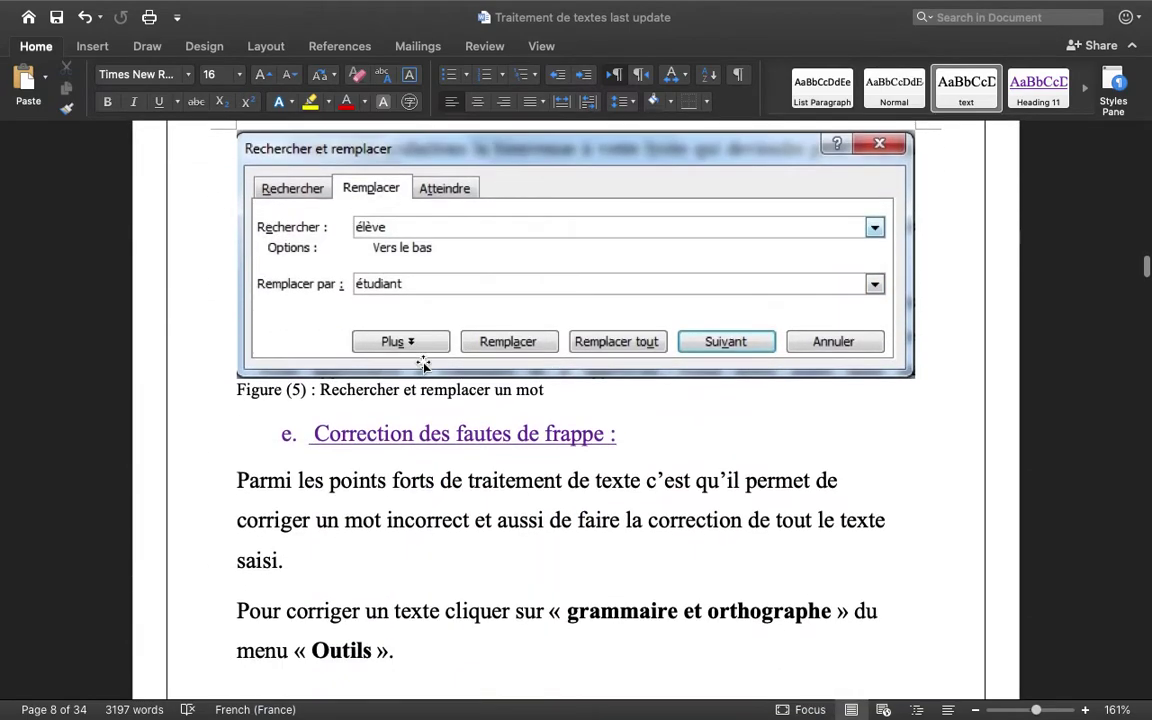
pyautogui.scroll(-3, 423, 362)
pyautogui.scroll(-3, 423, 362)
pyautogui.scroll(1, 423, 362)
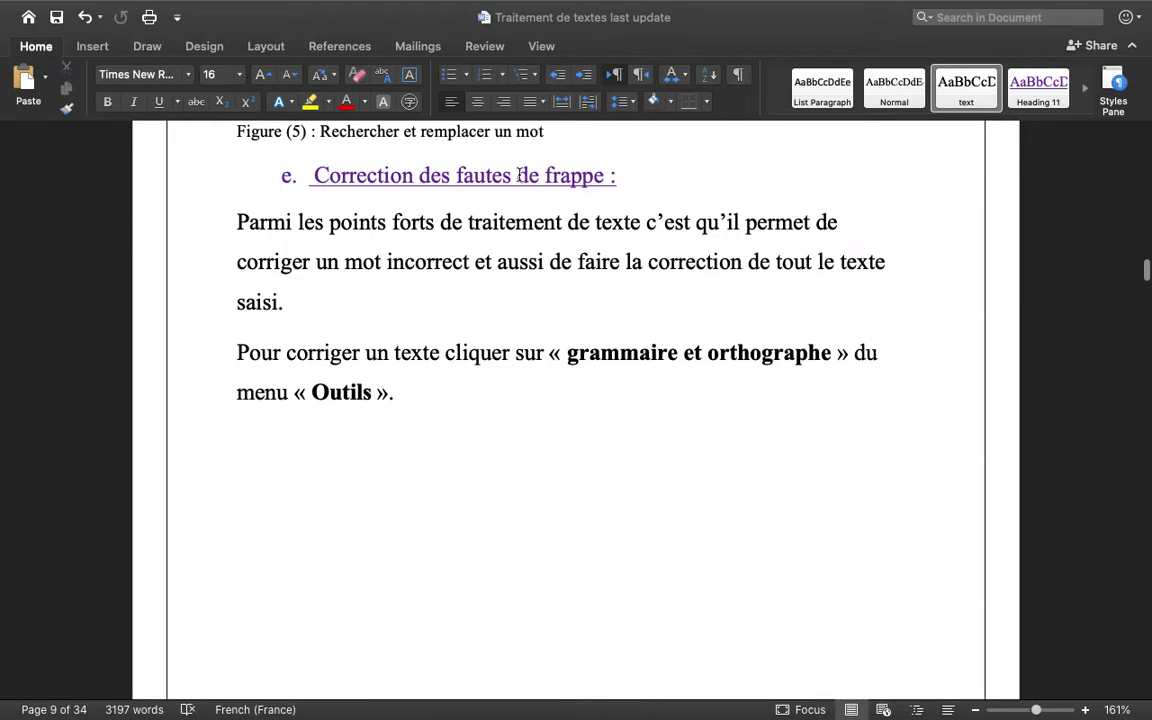
pyautogui.click(930, 118)
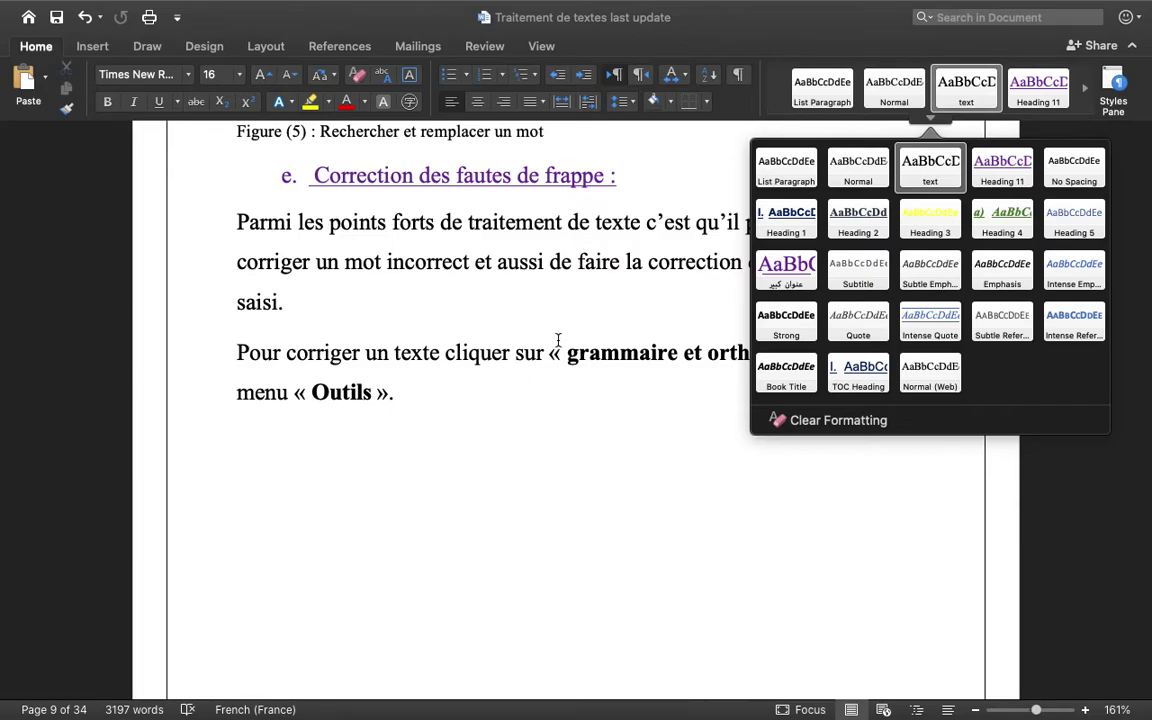
pyautogui.scroll(-15, 576, 290)
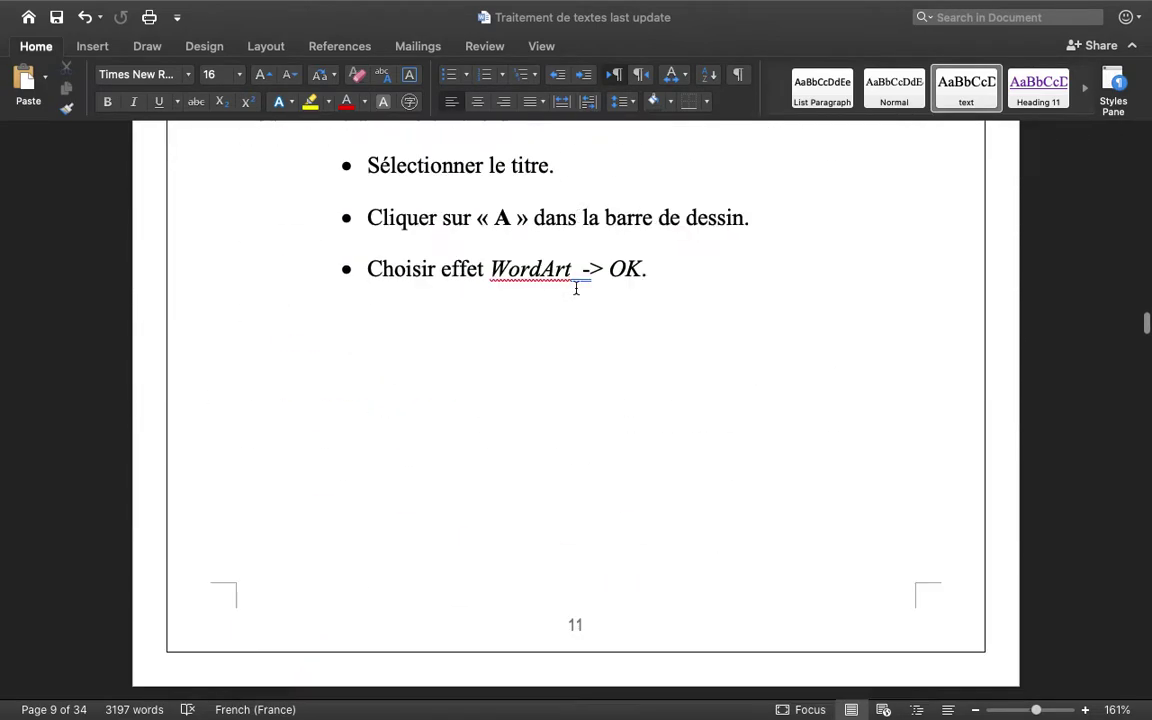
pyautogui.scroll(-5, 576, 288)
pyautogui.scroll(-5, 576, 288)
pyautogui.scroll(-5, 576, 288)
pyautogui.scroll(-5, 576, 288)
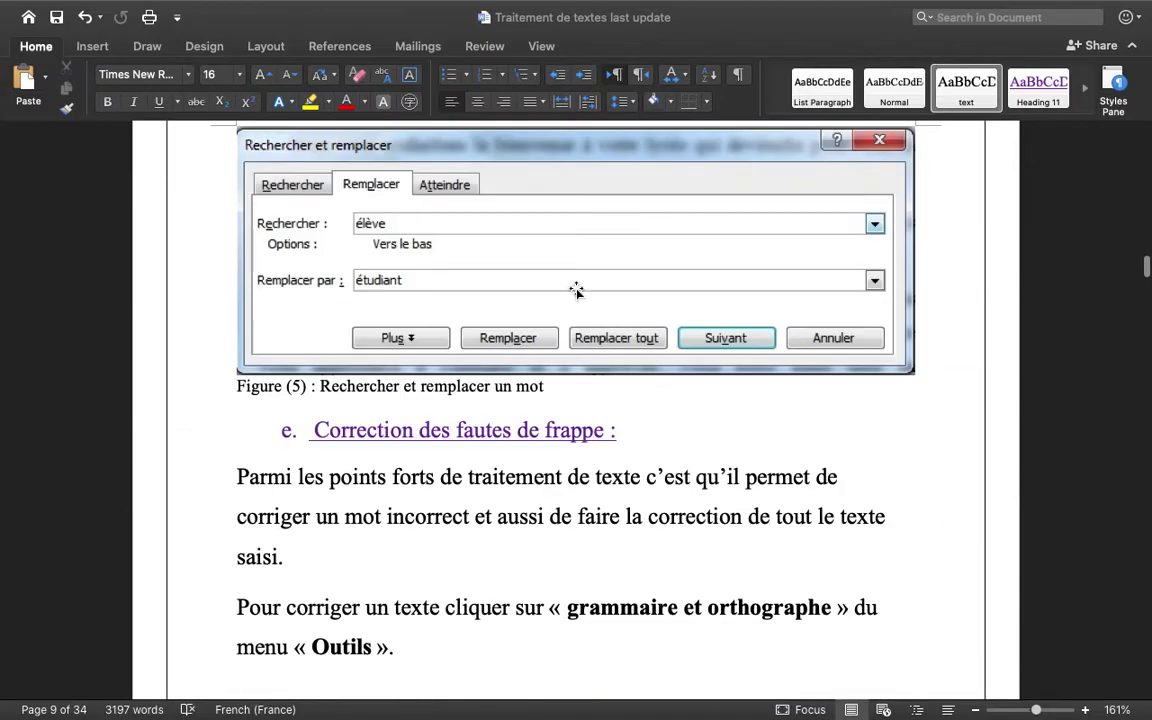
pyautogui.scroll(5, 576, 290)
pyautogui.scroll(5, 576, 290)
pyautogui.scroll(5, 576, 290)
pyautogui.scroll(5, 576, 288)
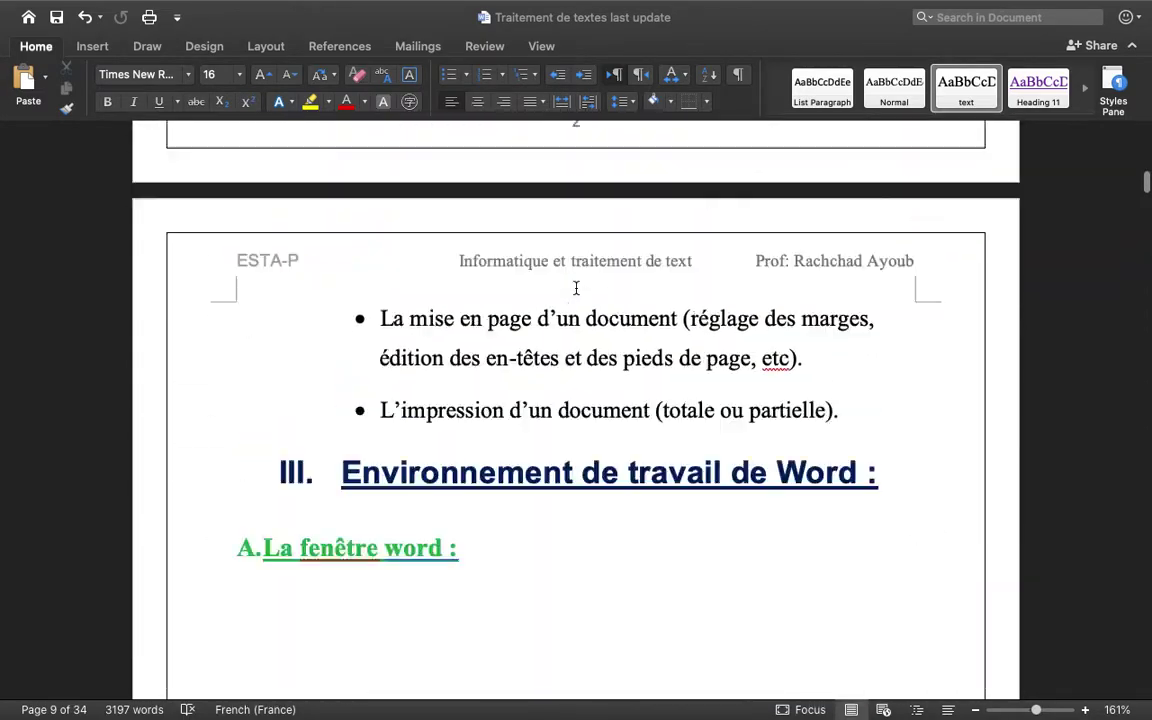
pyautogui.scroll(5, 576, 288)
pyautogui.scroll(5, 576, 288)
pyautogui.scroll(5, 576, 288)
pyautogui.scroll(3, 576, 288)
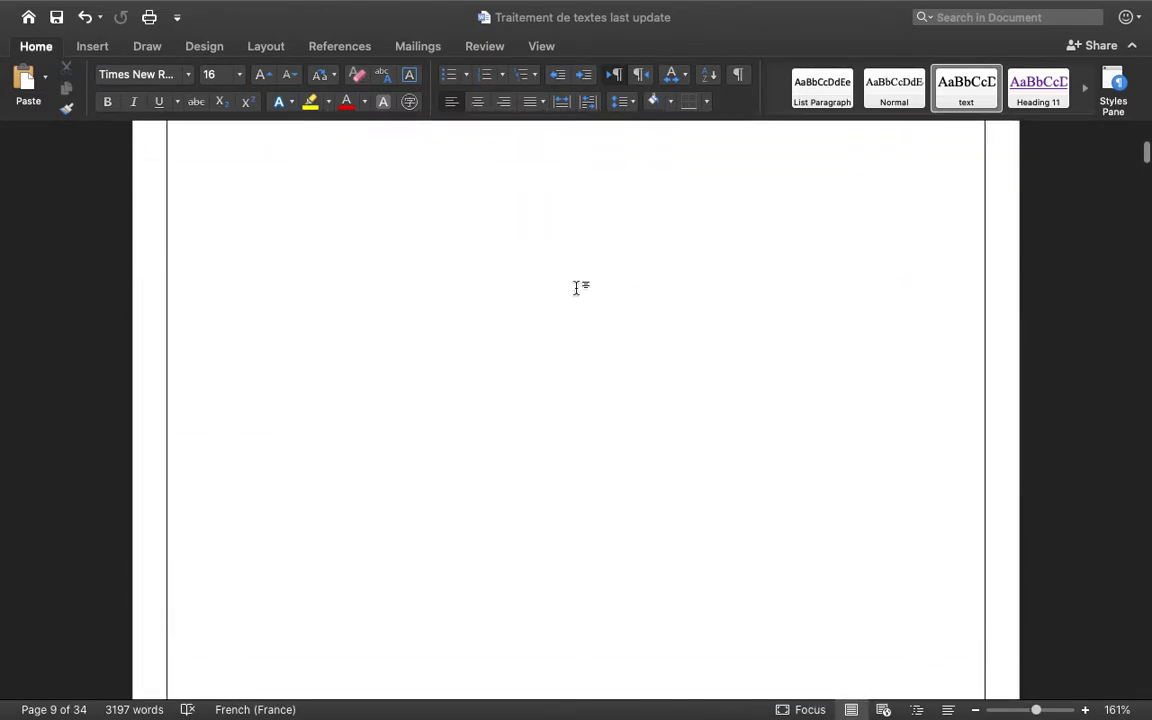
pyautogui.scroll(5, 578, 288)
pyautogui.scroll(5, 578, 288)
pyautogui.scroll(1, 578, 288)
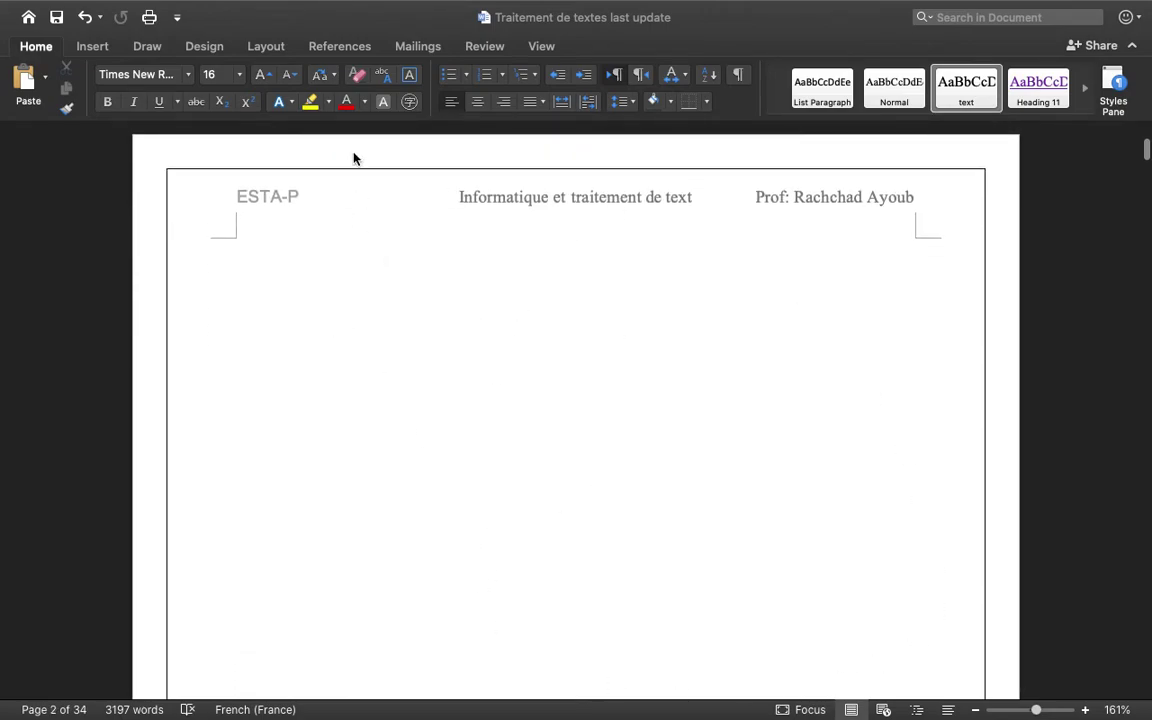
# - Turn on the Navigation Pane from the View tab beside blank page 2
pyautogui.click(546, 48)
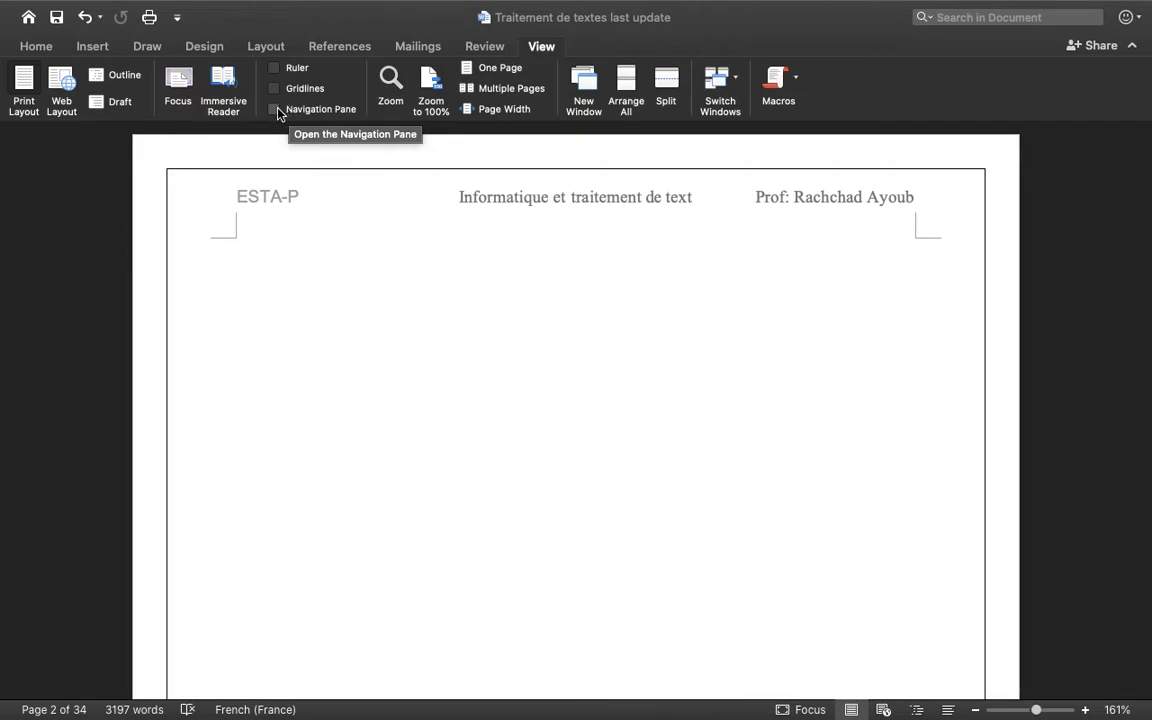
pyautogui.click(279, 111)
pyautogui.scroll(-5, 62, 195)
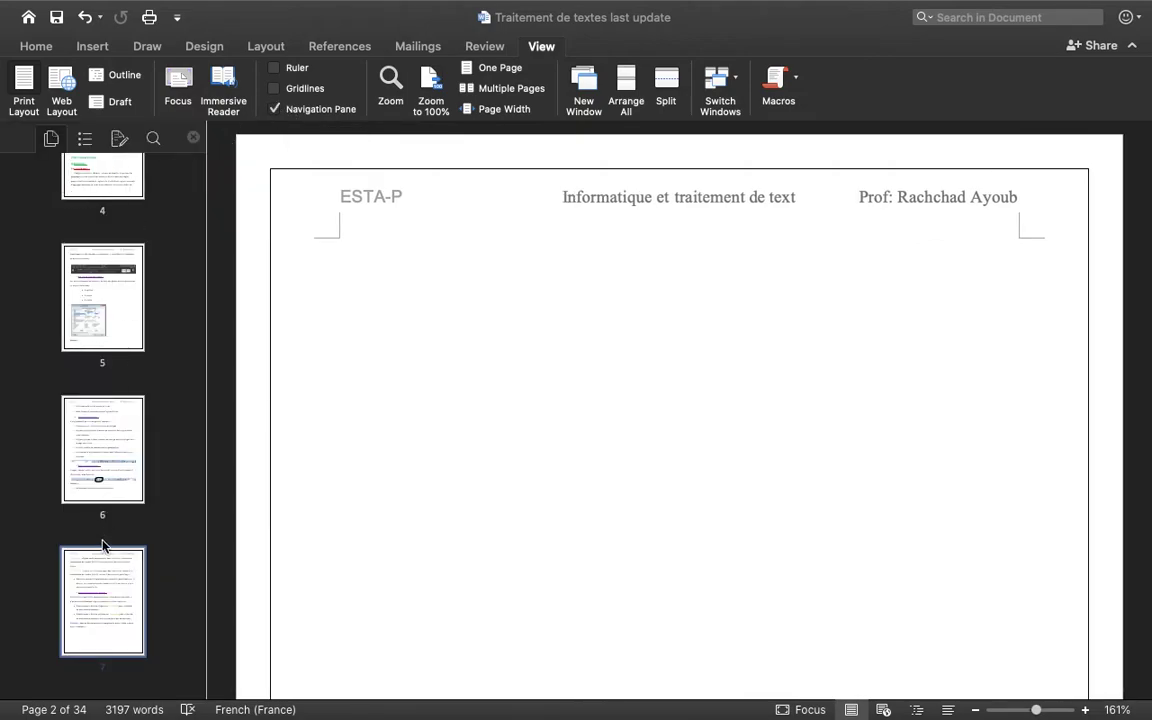
pyautogui.scroll(-3, 103, 437)
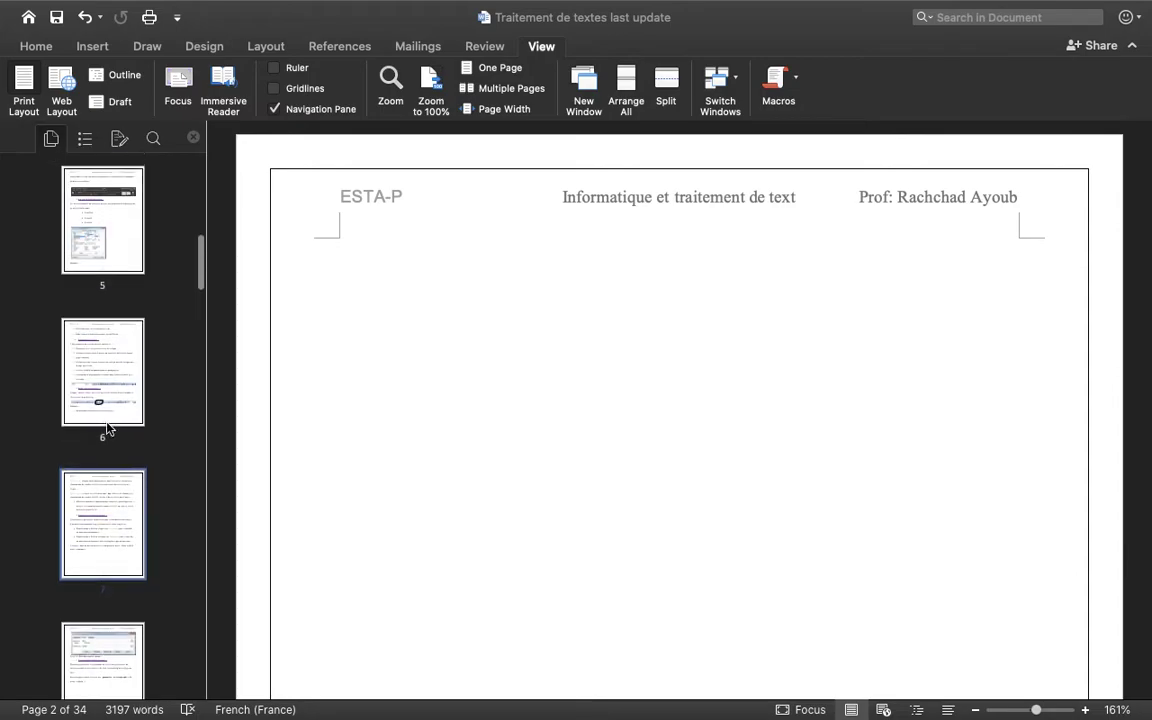
pyautogui.scroll(3, 110, 380)
# - Show the Headings list in the Navigation Pane and jump to 'Note de bas de page :' on page 25
pyautogui.click(85, 140)
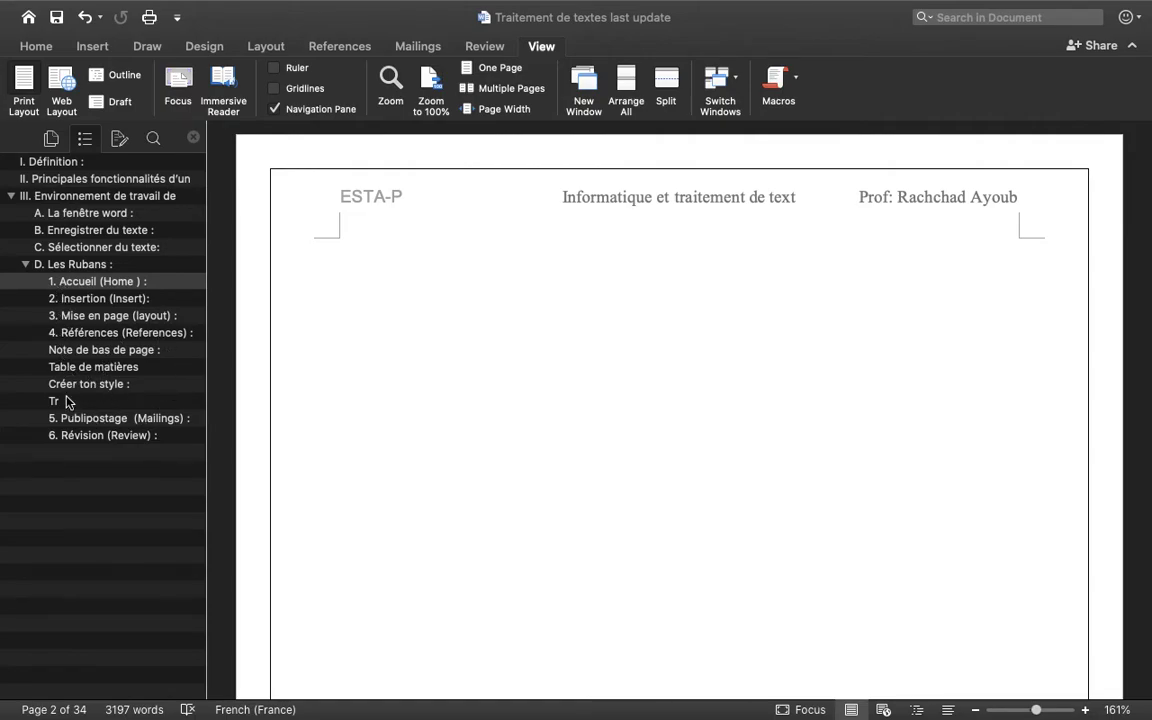
pyautogui.click(80, 352)
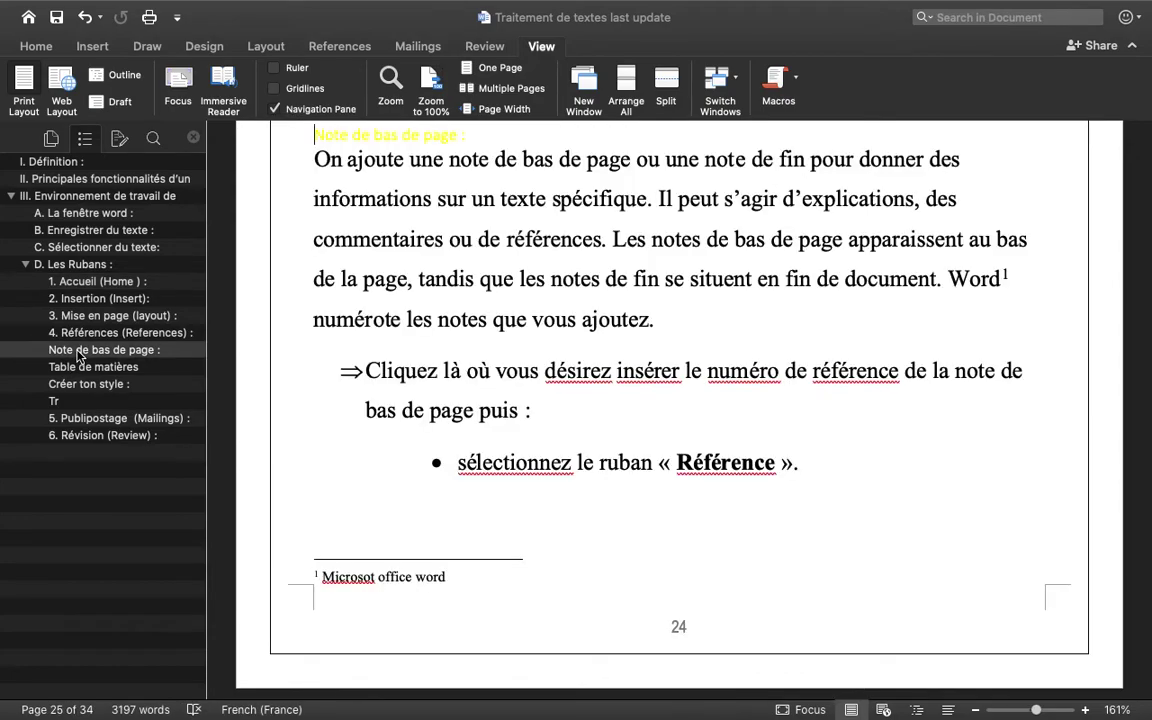
pyautogui.scroll(3, 435, 292)
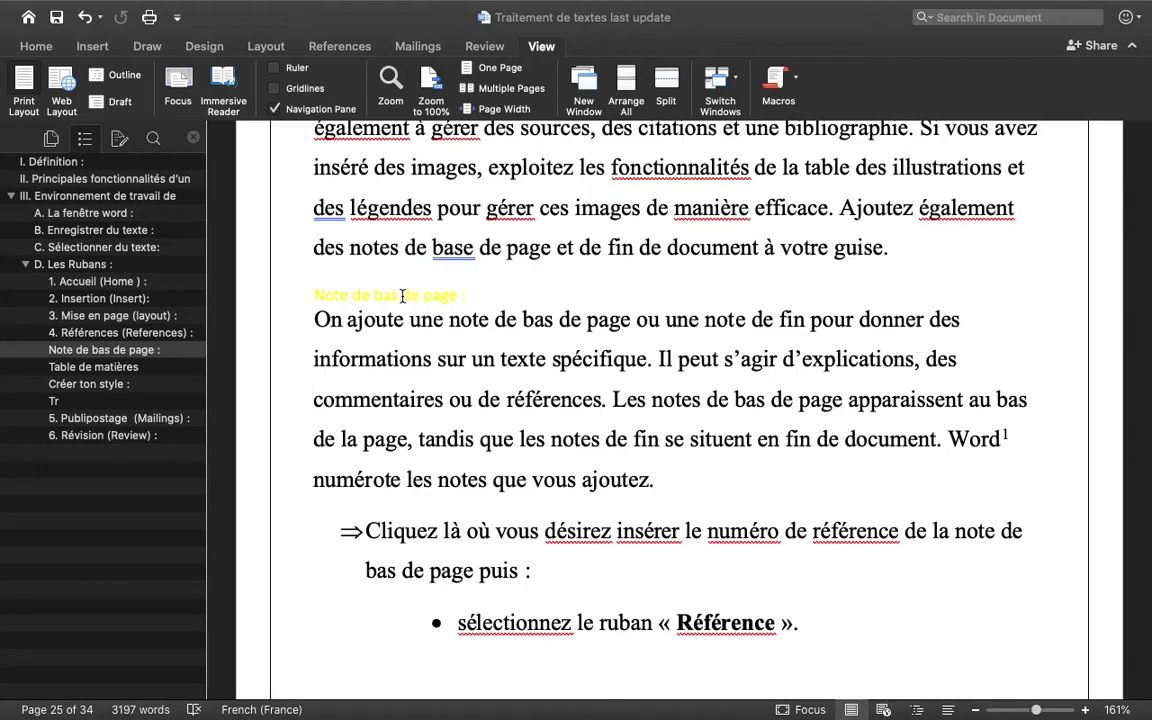
# - Apply Heading 3 to 'Note de bas de page :' and right-click Heading 3 in the Styles gallery
pyautogui.click(46, 48)
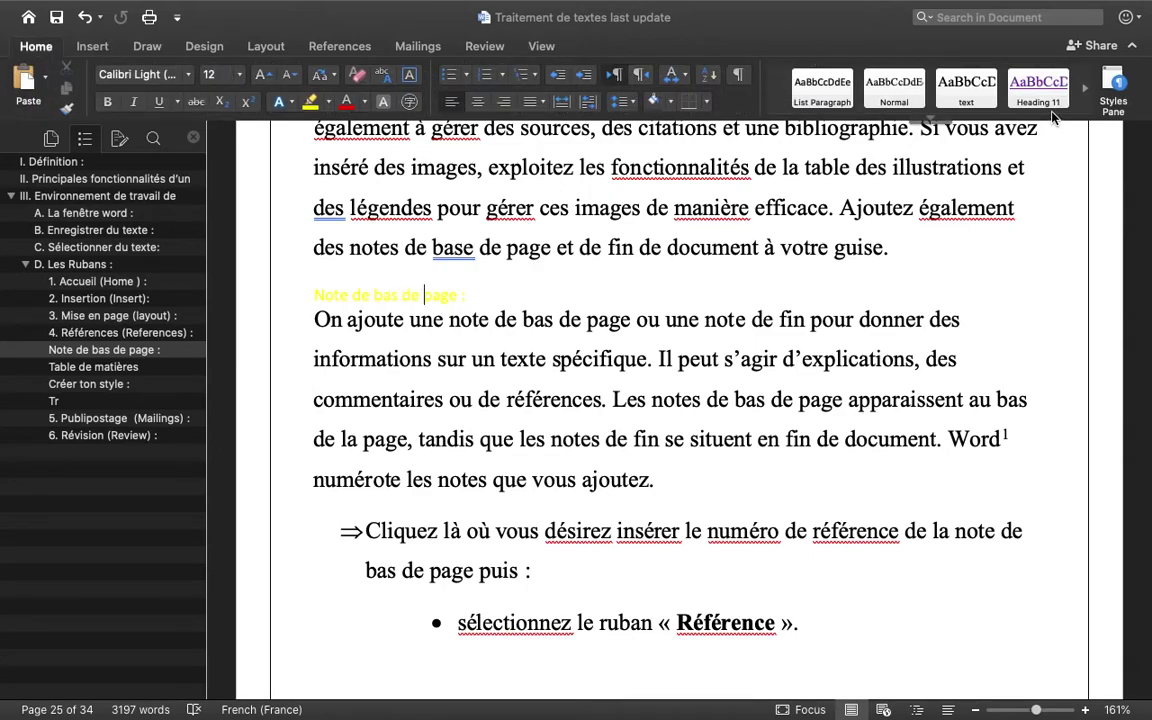
pyautogui.click(930, 122)
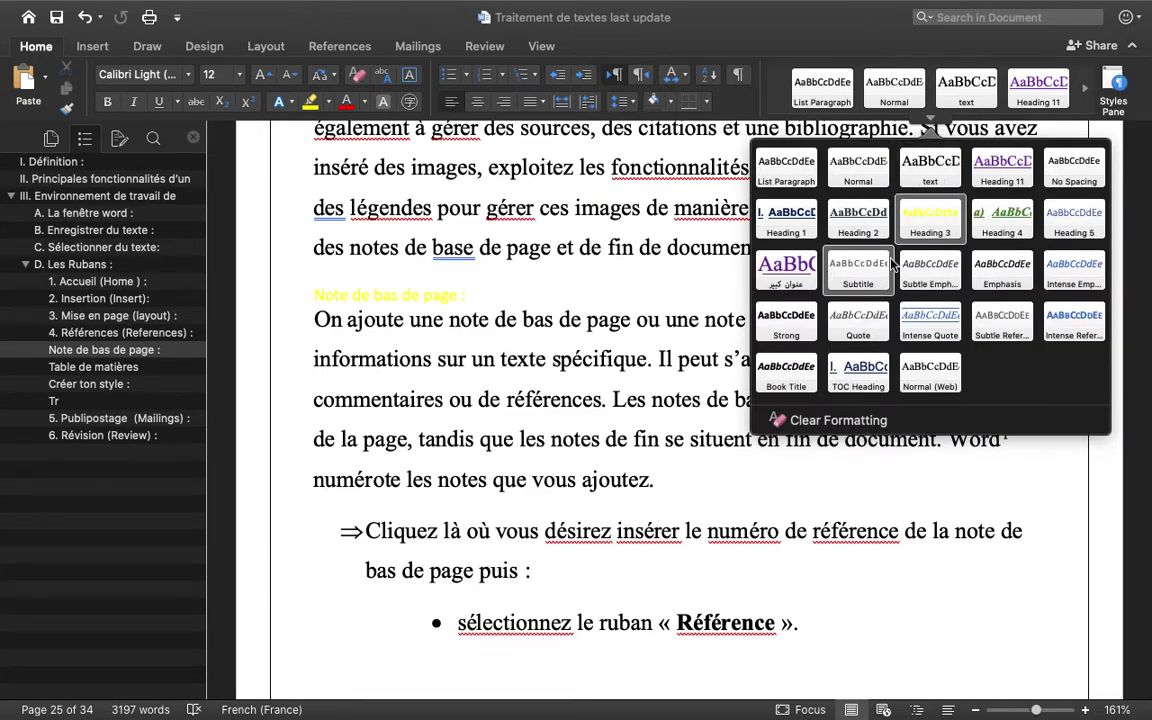
pyautogui.click(930, 220)
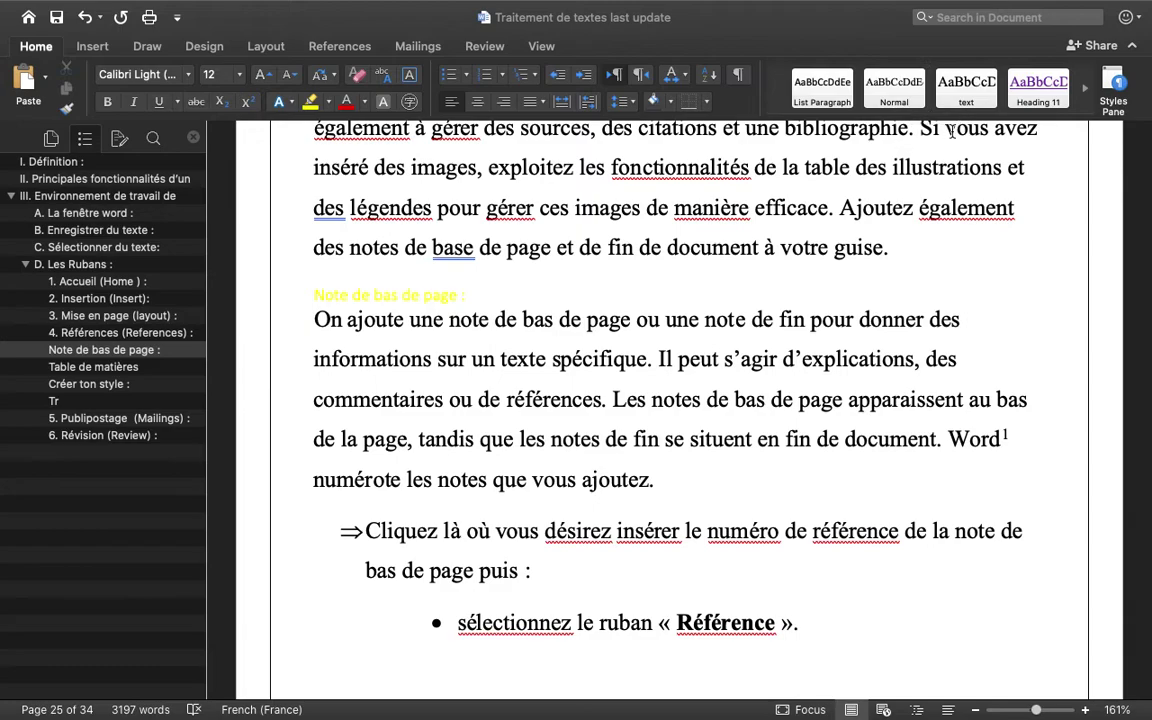
pyautogui.click(930, 121)
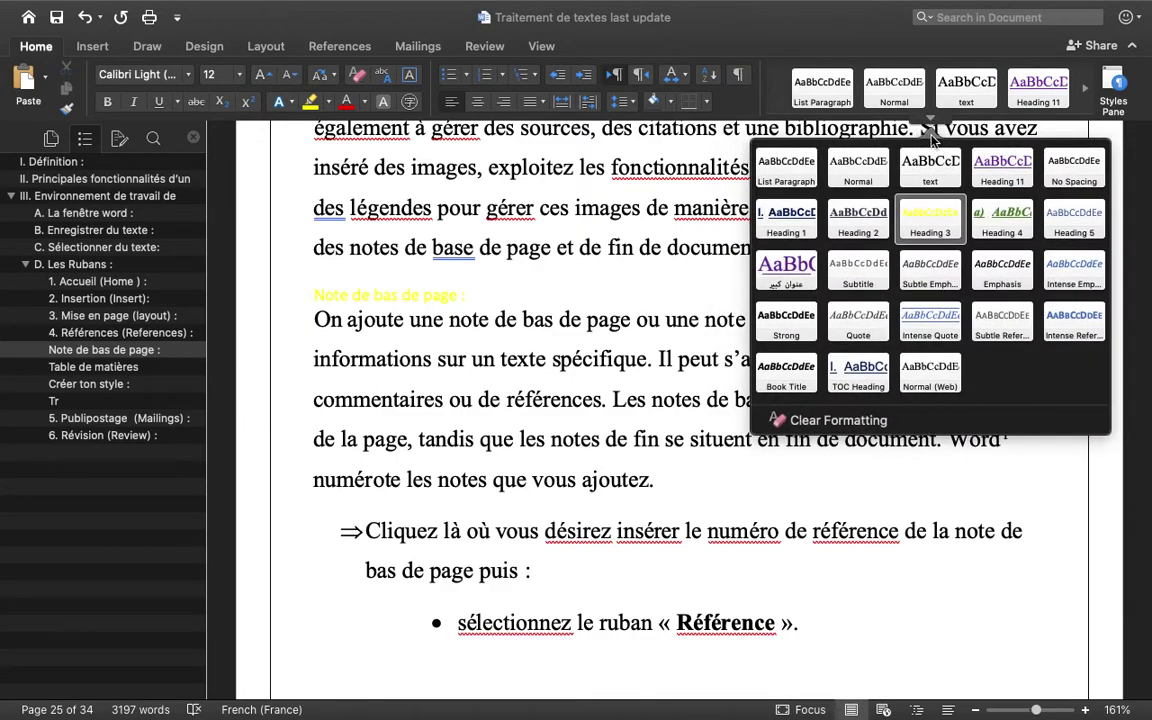
pyautogui.rightClick(930, 232)
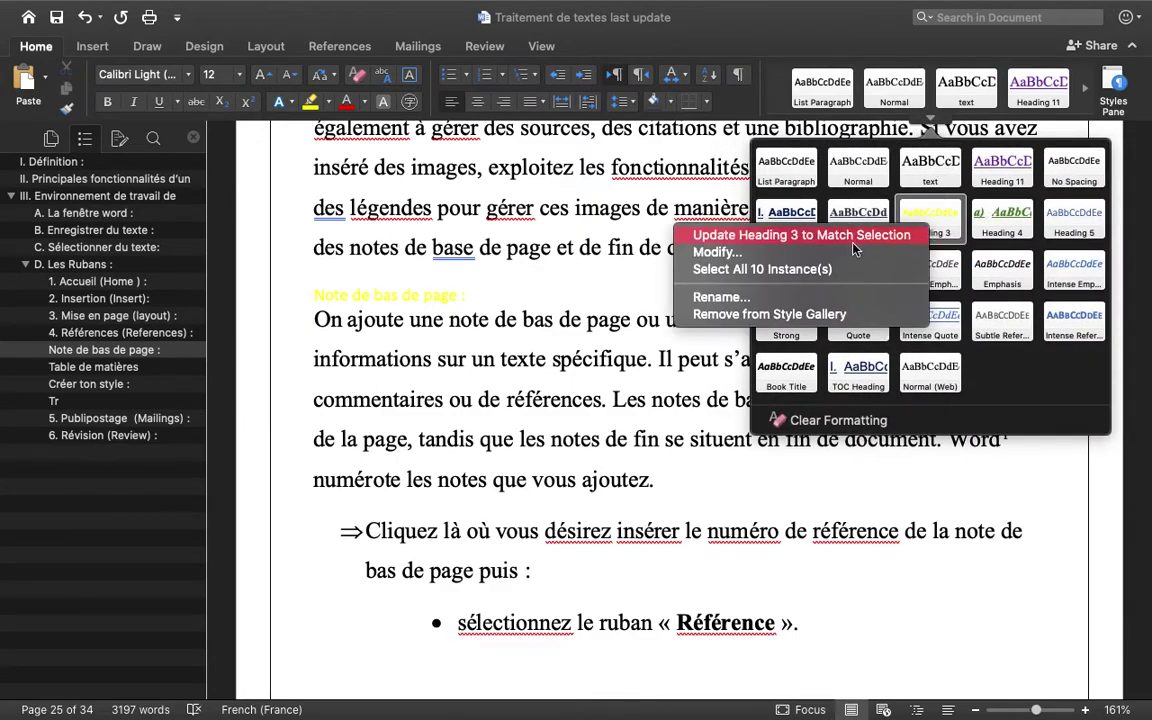
# - Modify Heading 3 to green, 14 pt Times New Roman, bold and underlined
pyautogui.click(800, 262)
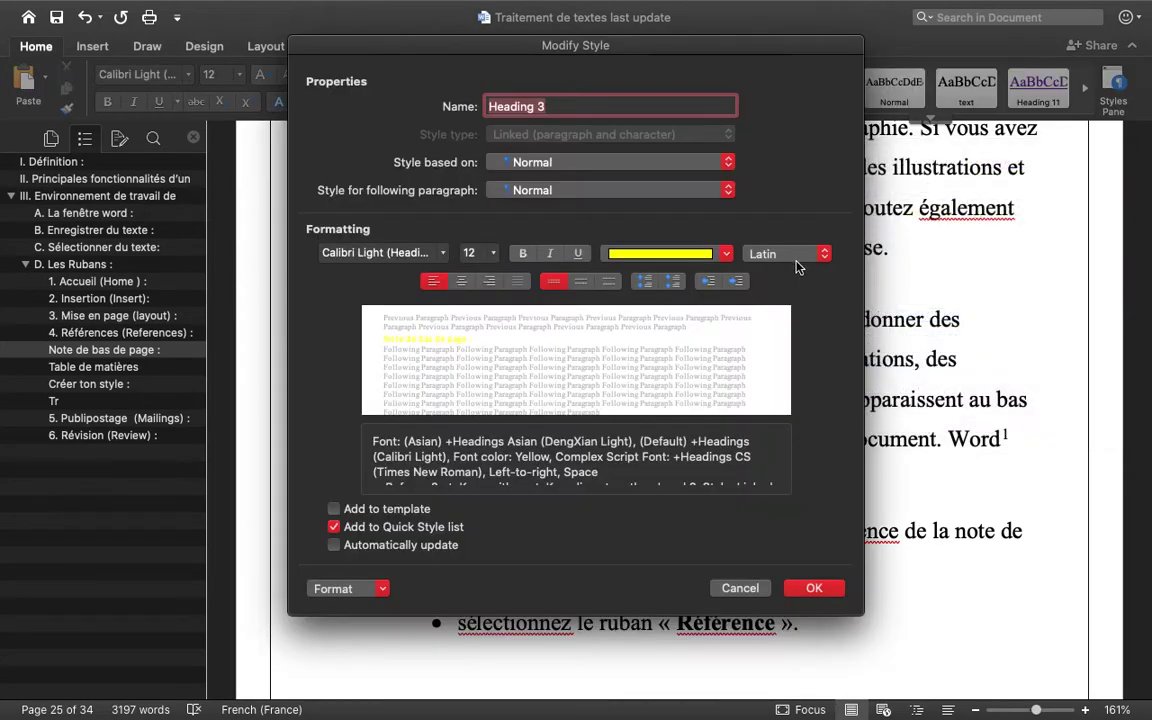
pyautogui.click(725, 256)
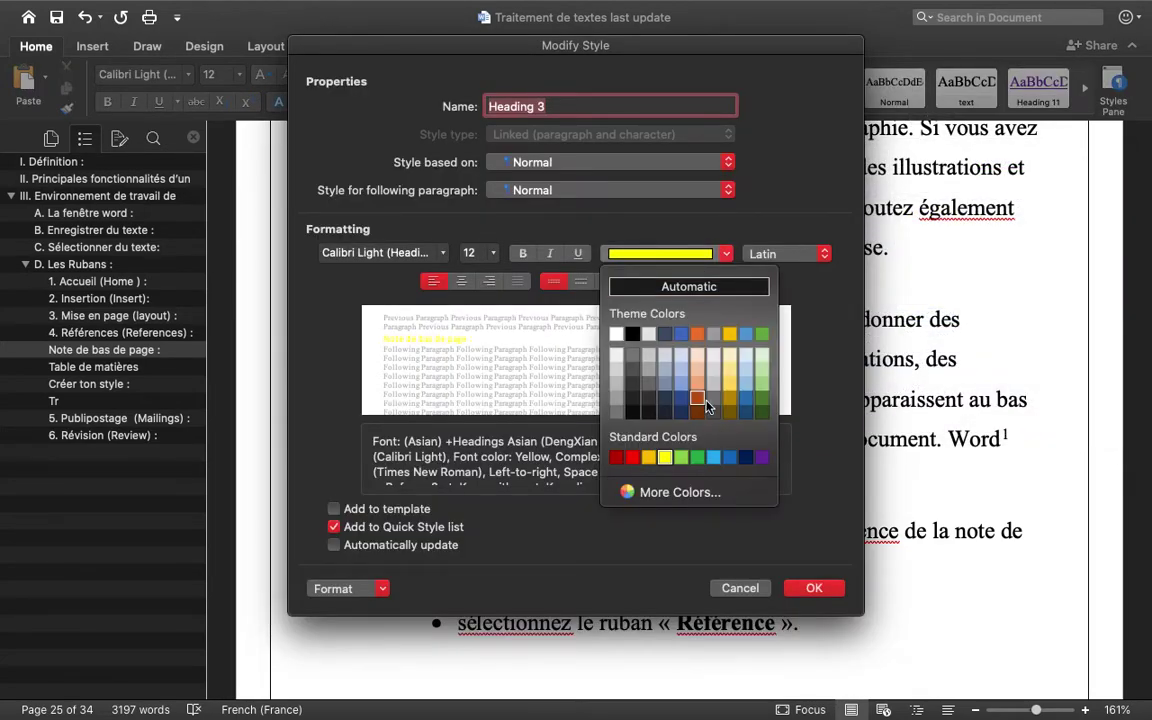
pyautogui.click(762, 404)
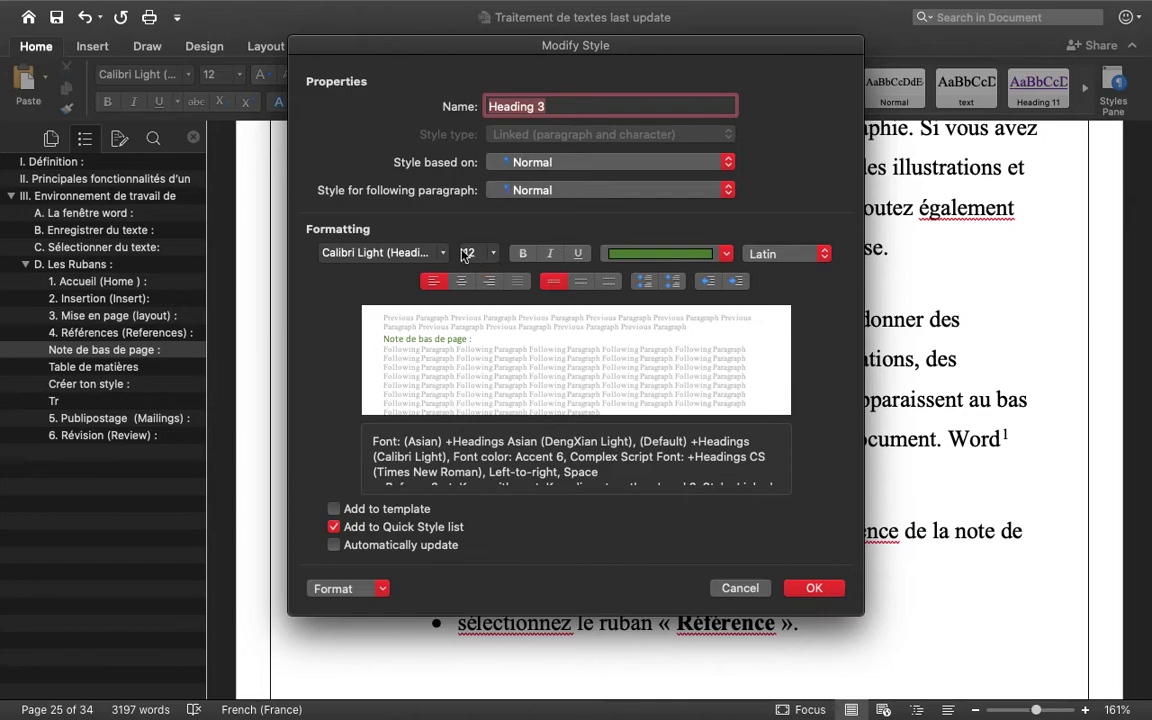
pyautogui.click(492, 256)
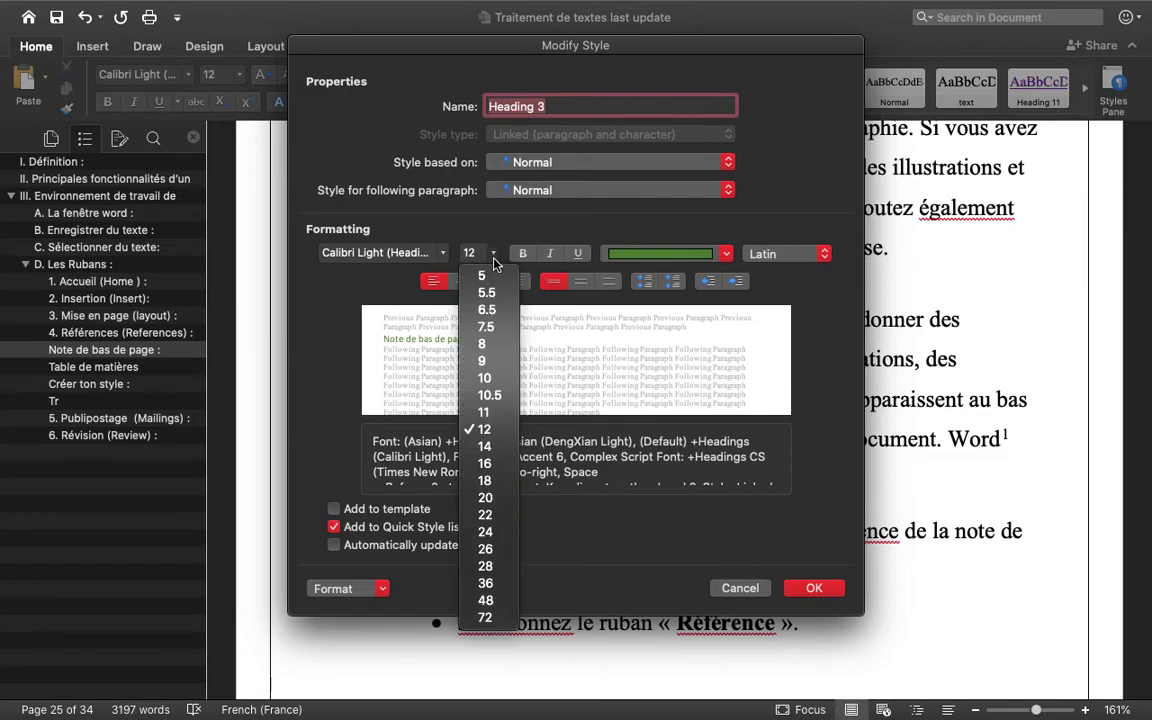
pyautogui.click(498, 447)
pyautogui.click(441, 253)
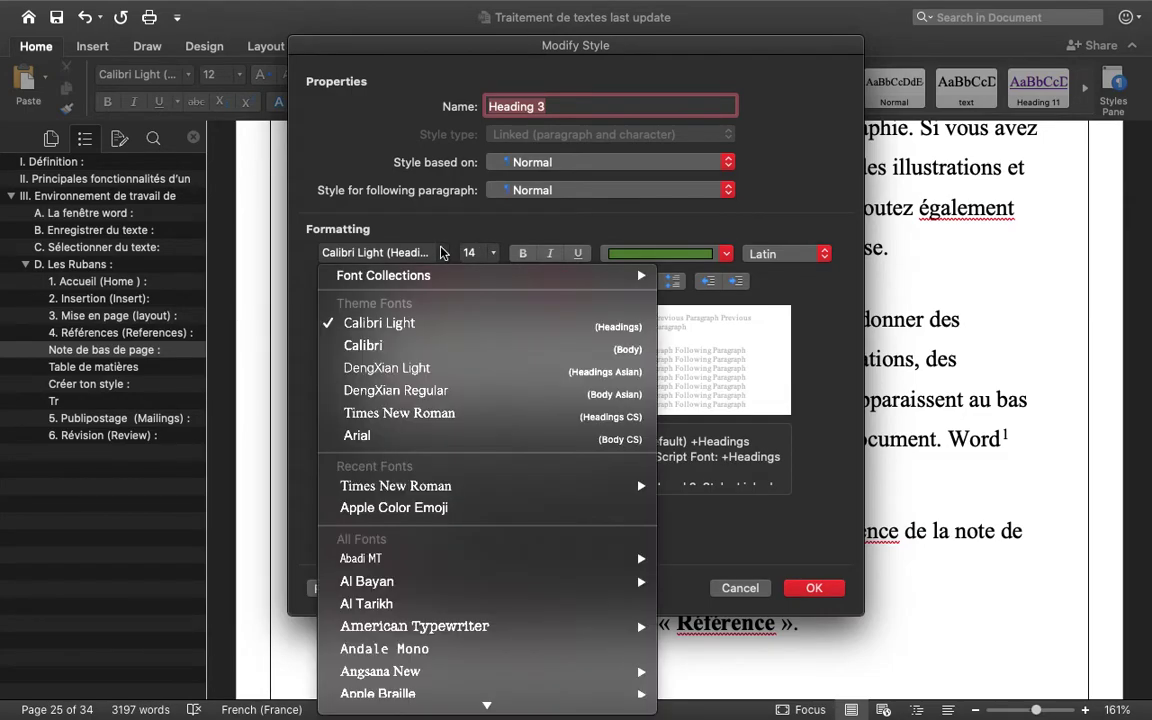
pyautogui.click(406, 413)
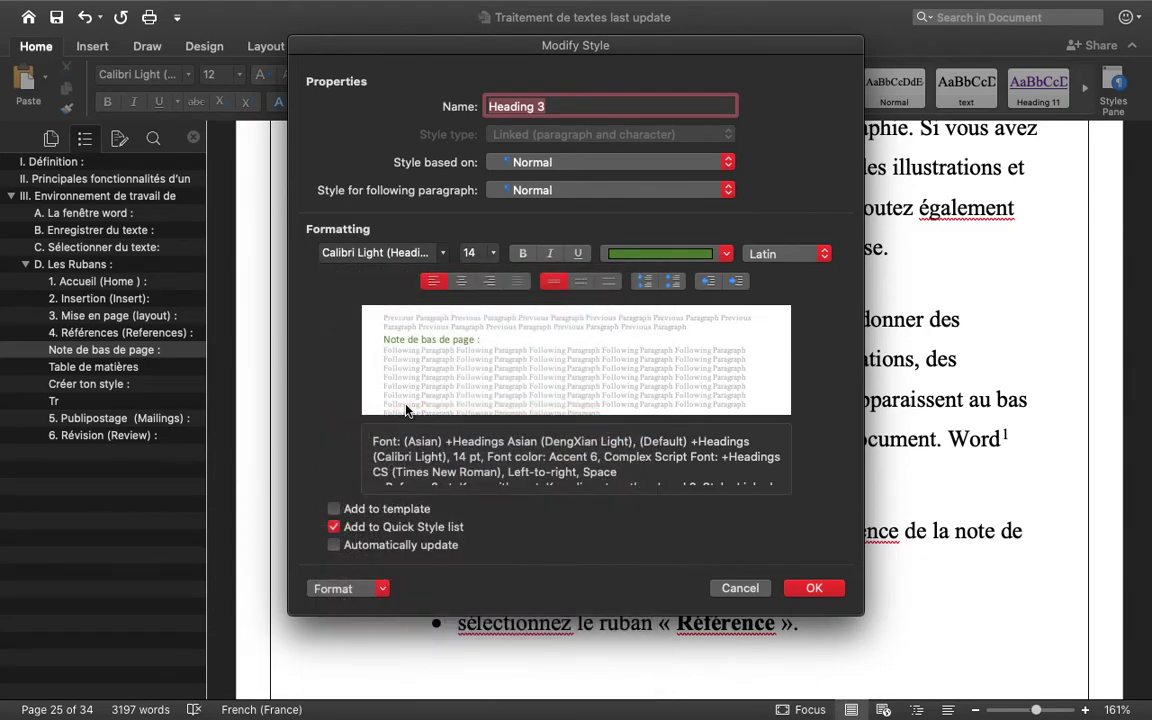
pyautogui.click(521, 256)
pyautogui.click(578, 254)
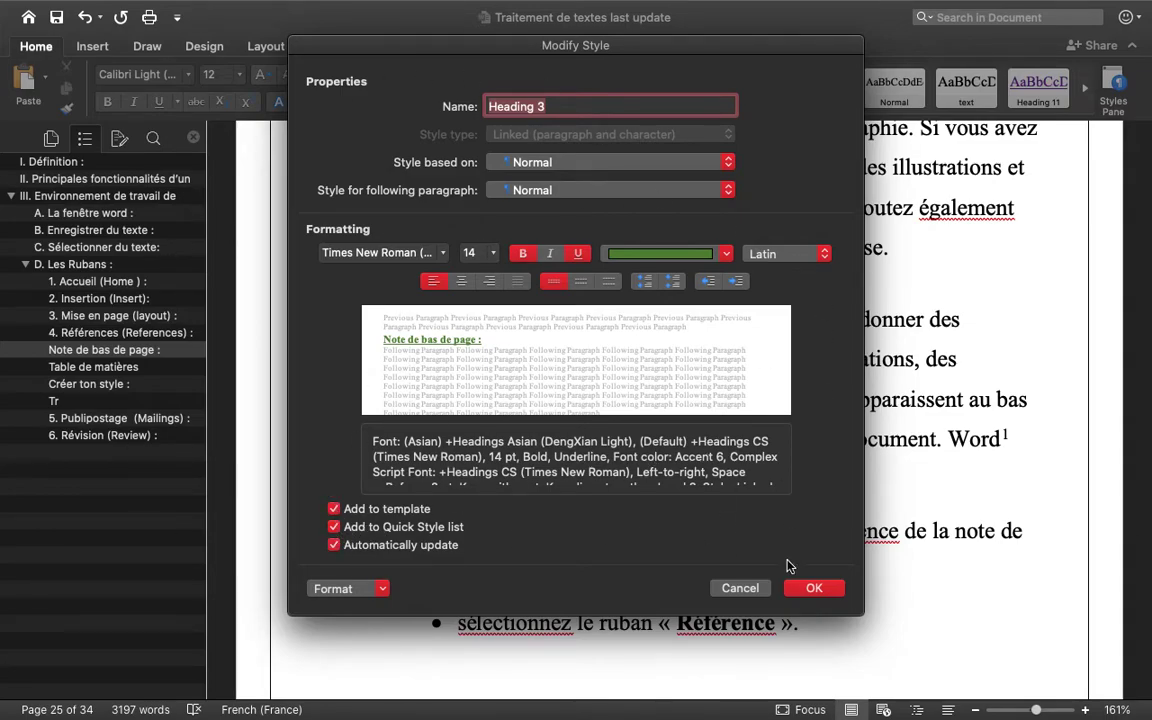
pyautogui.click(813, 590)
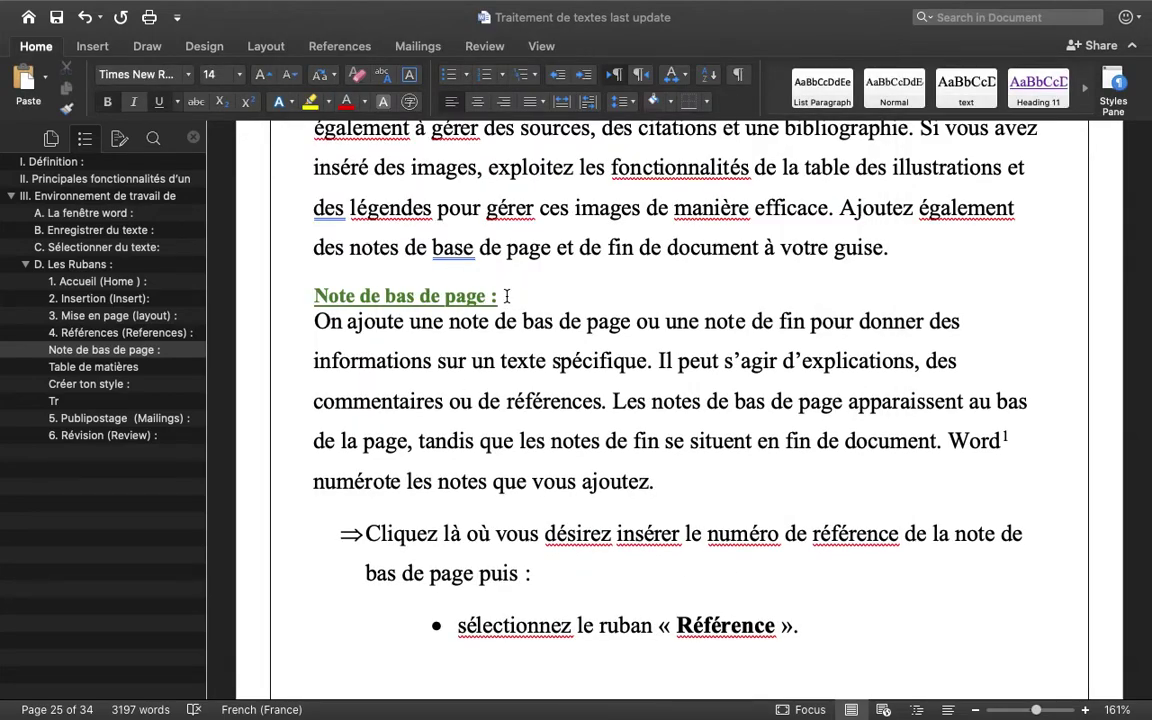
pyautogui.moveTo(458, 295); pyautogui.dragTo(352, 294)
# - Jump to 'Table de matières' via the sidebar, then select the 'Note de bas de page' heading line
pyautogui.scroll(-4, 670, 368)
pyautogui.scroll(-10, 670, 368)
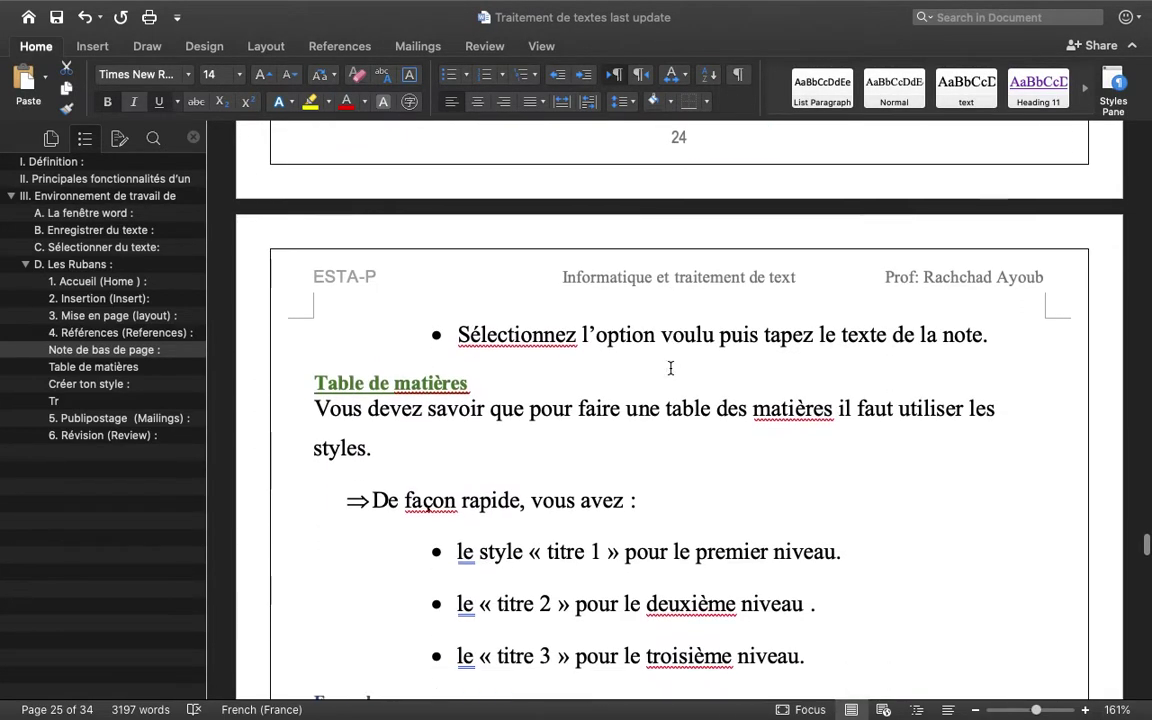
pyautogui.scroll(-2, 670, 368)
pyautogui.scroll(-1, 670, 368)
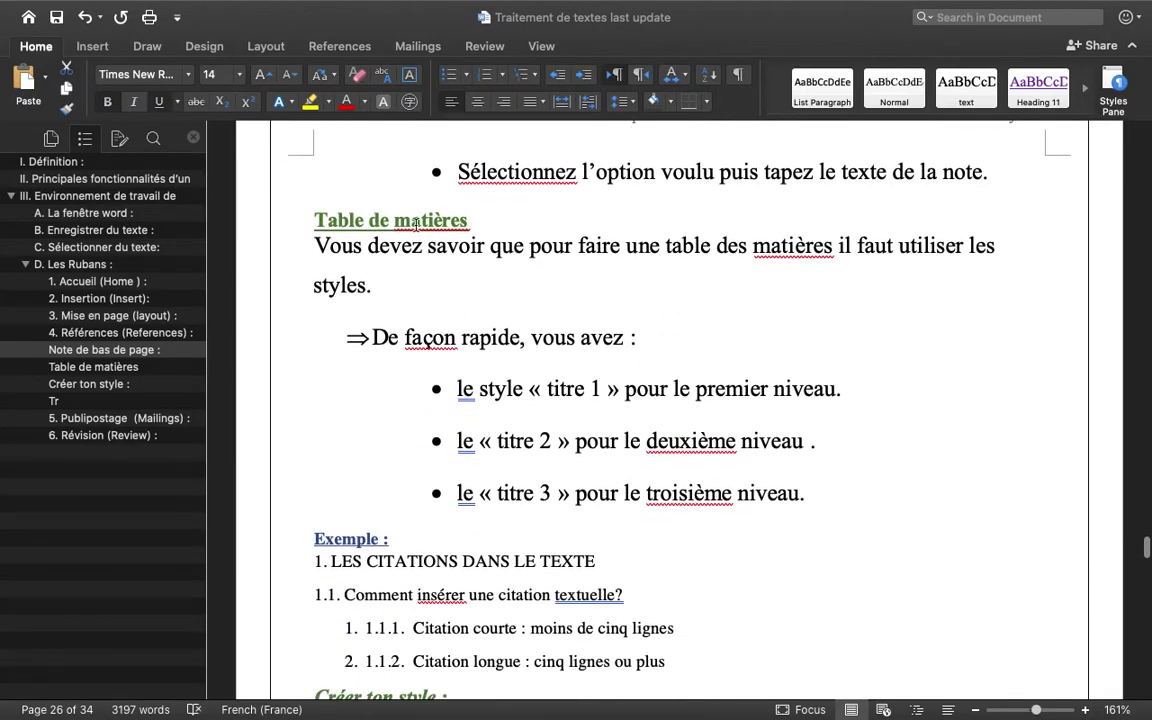
pyautogui.click(90, 367)
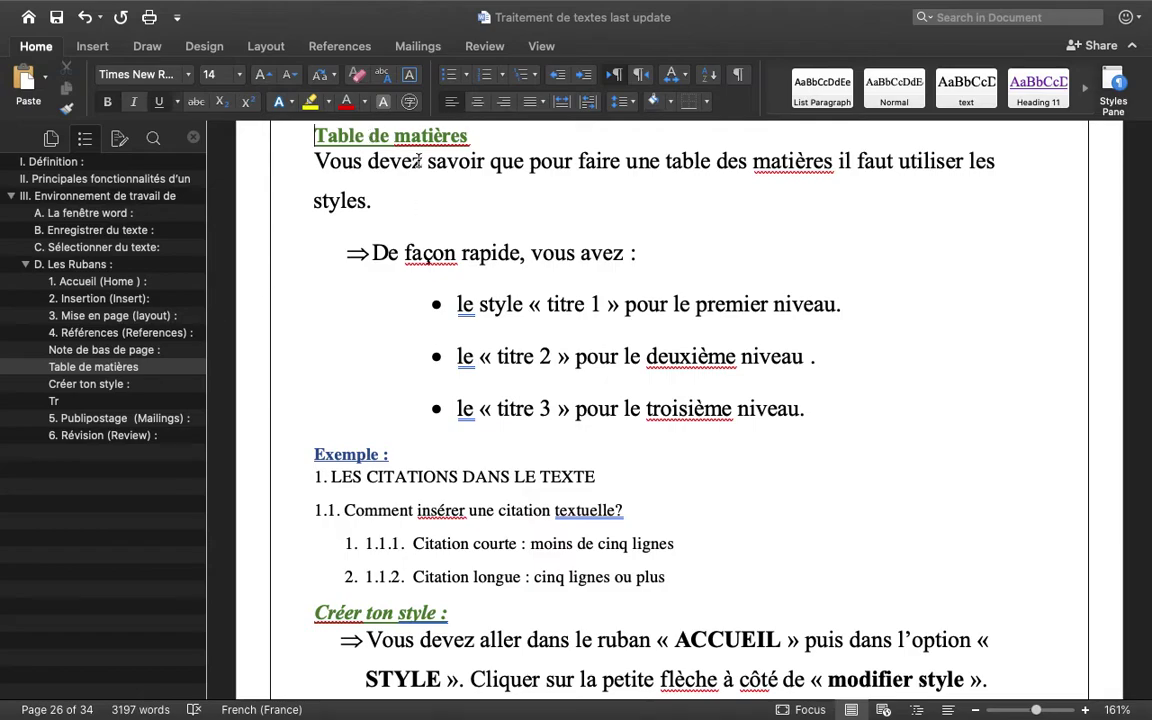
pyautogui.scroll(-4, 418, 161)
pyautogui.scroll(-3, 368, 215)
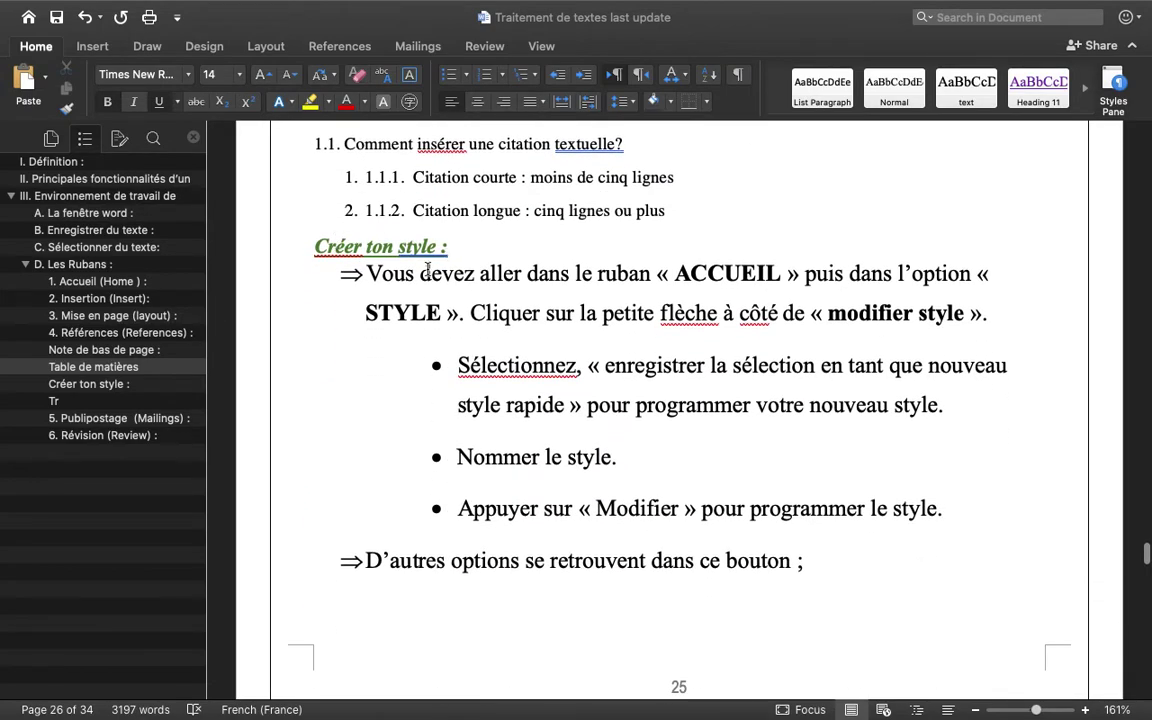
pyautogui.scroll(5, 420, 313)
pyautogui.scroll(6, 420, 314)
pyautogui.scroll(6, 420, 315)
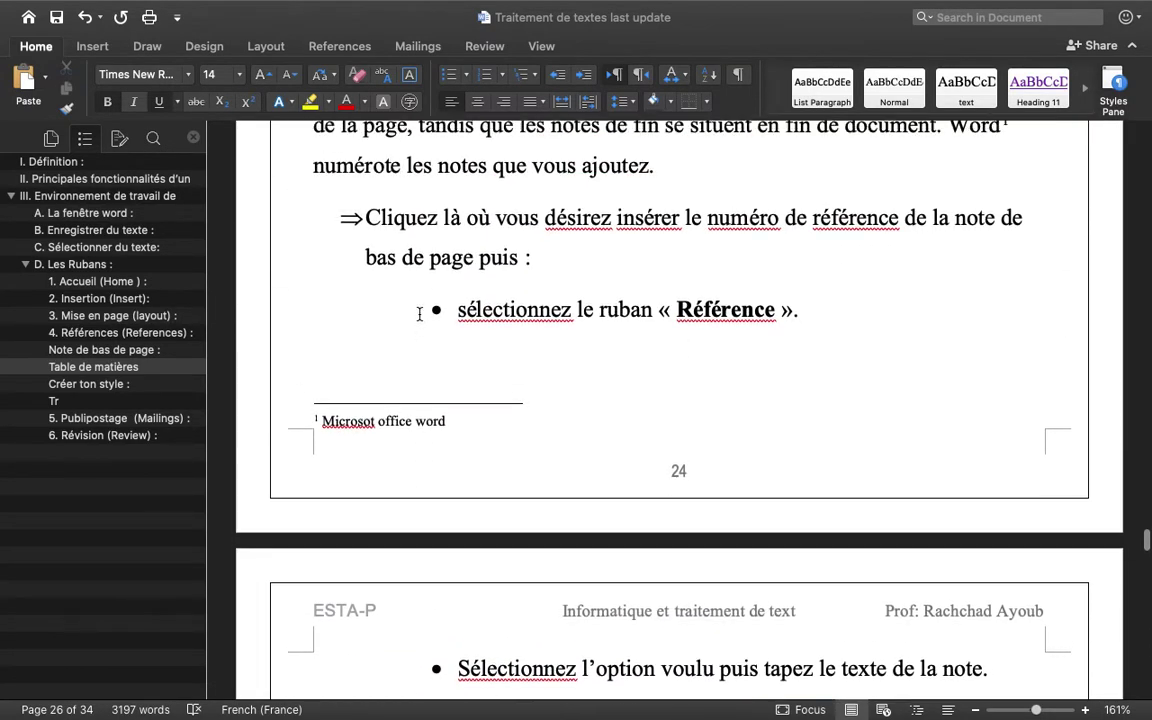
pyautogui.scroll(8, 420, 316)
pyautogui.scroll(1, 420, 314)
pyautogui.scroll(5, 420, 314)
pyautogui.scroll(-3, 422, 330)
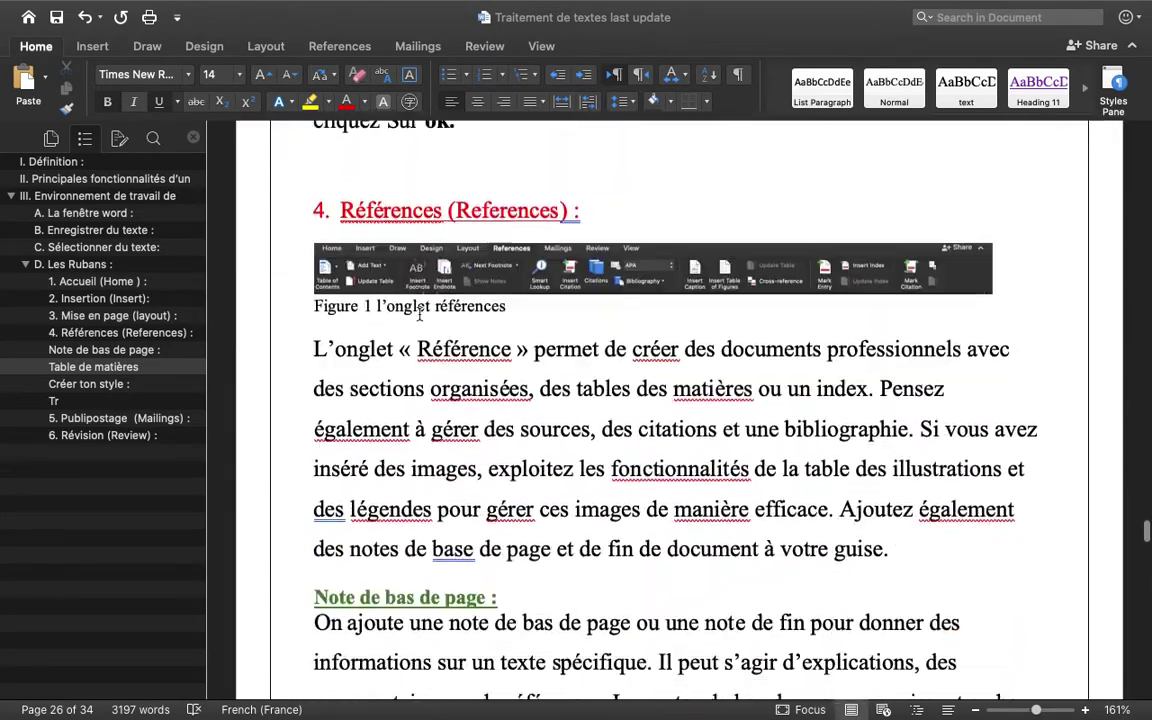
pyautogui.scroll(-3, 424, 345)
pyautogui.tripleClick(504, 340)
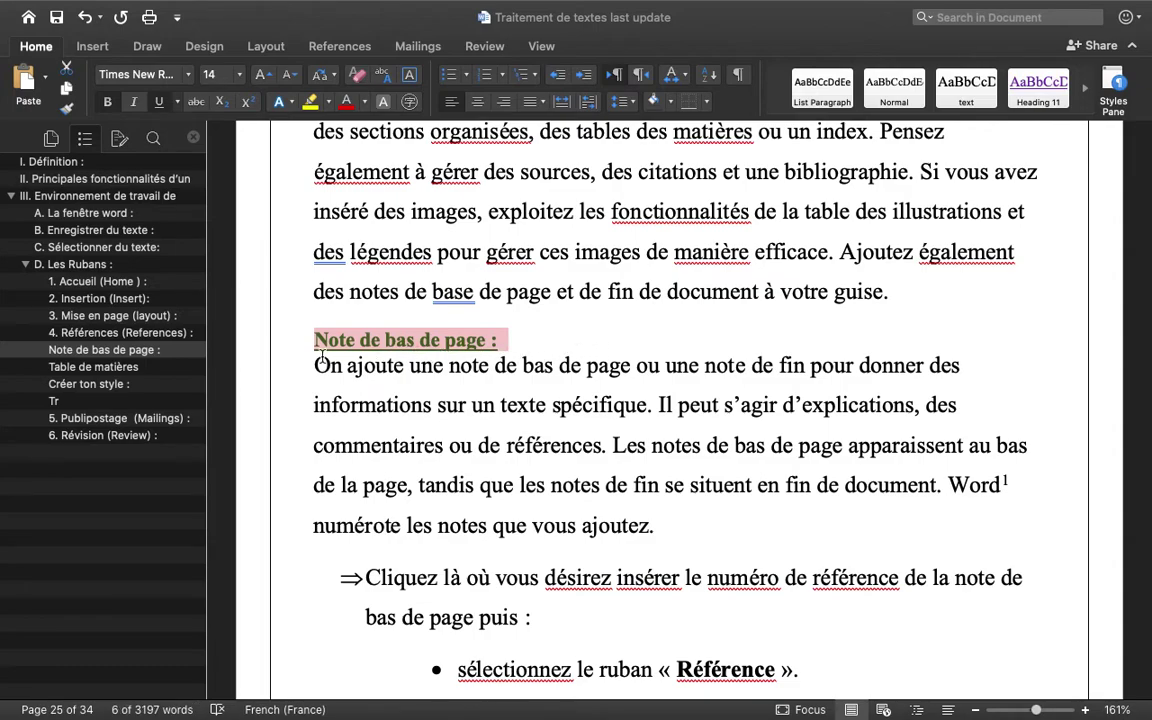
# - Select the 'Table de matières' and 'Créer ton style' headings, then return to 'Note de bas de page'
pyautogui.scroll(-1, 558, 411)
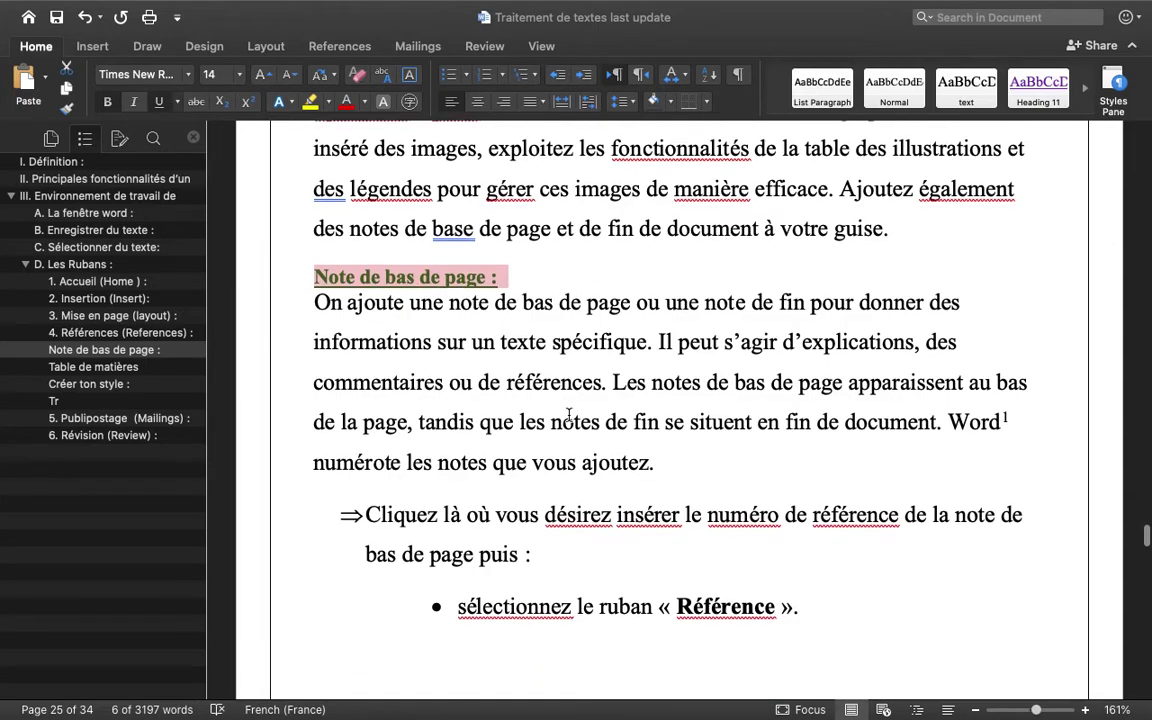
pyautogui.scroll(-8, 560, 412)
pyautogui.scroll(-4, 565, 413)
pyautogui.scroll(-1, 569, 414)
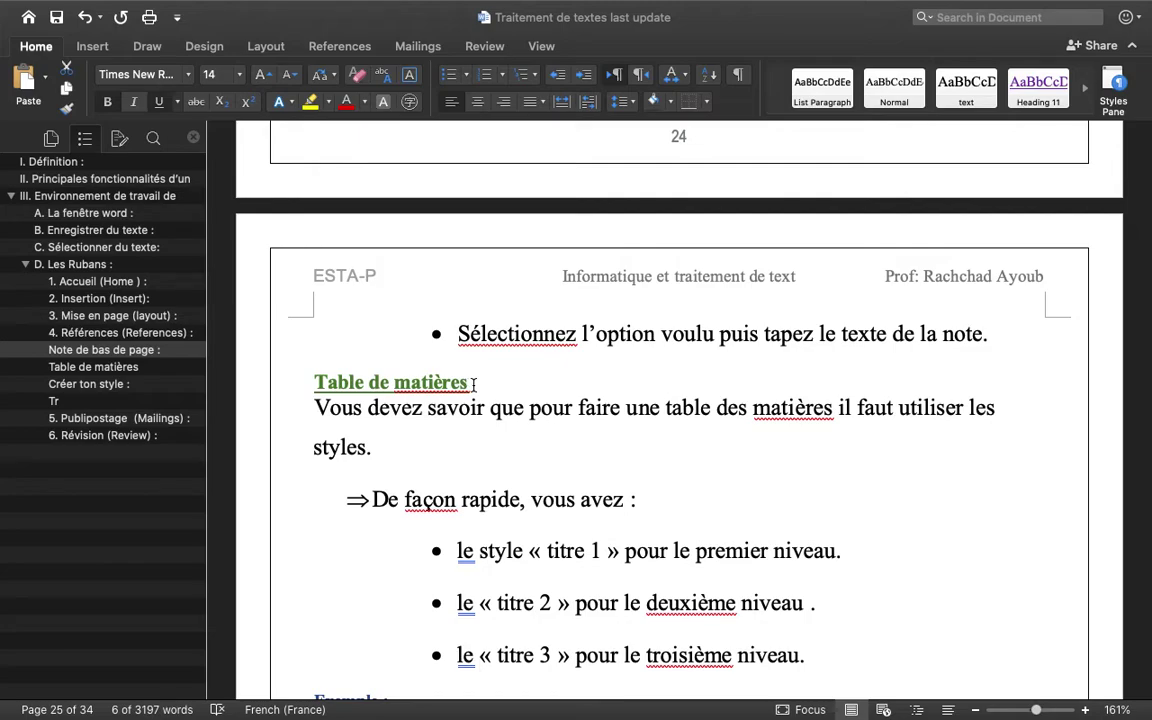
pyautogui.moveTo(474, 384); pyautogui.dragTo(322, 376)
pyautogui.scroll(-3, 516, 432)
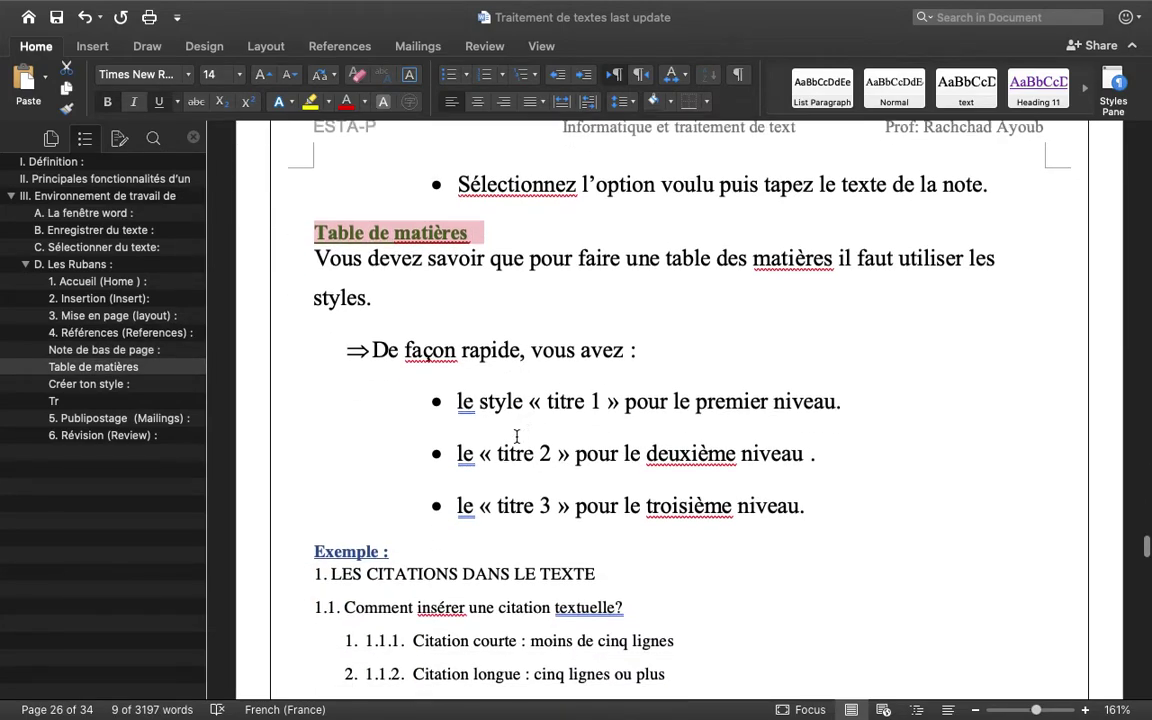
pyautogui.scroll(-8, 516, 433)
pyautogui.scroll(-1, 517, 437)
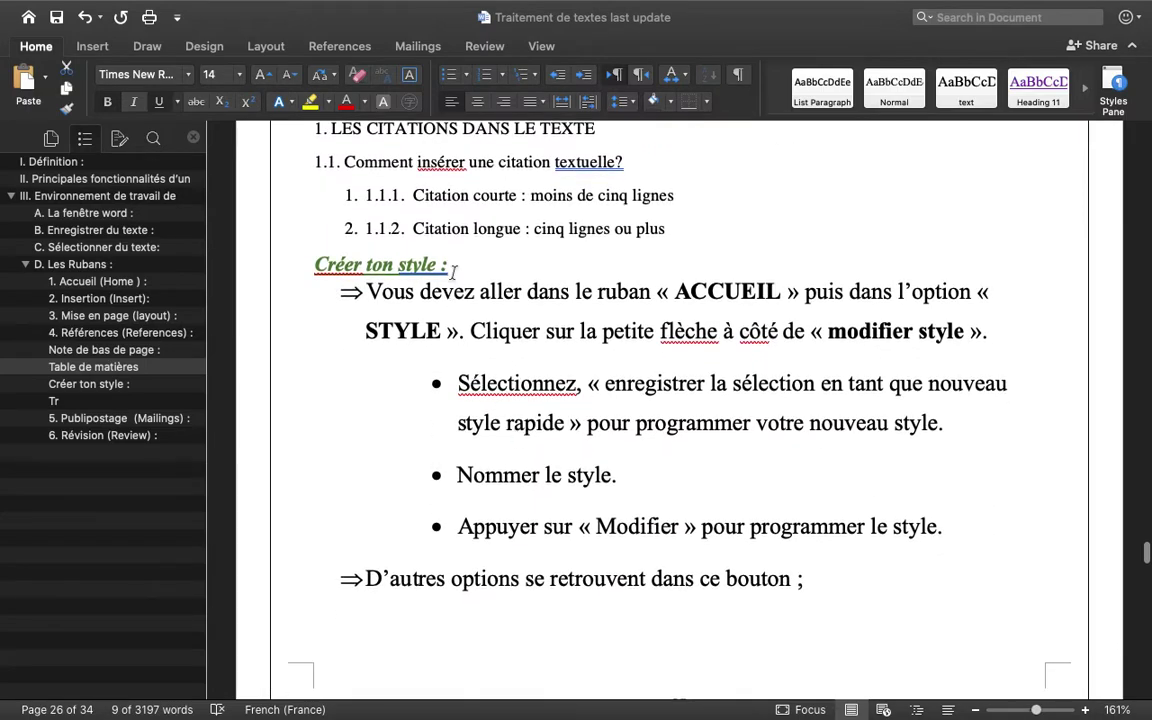
pyautogui.moveTo(453, 270); pyautogui.dragTo(312, 262)
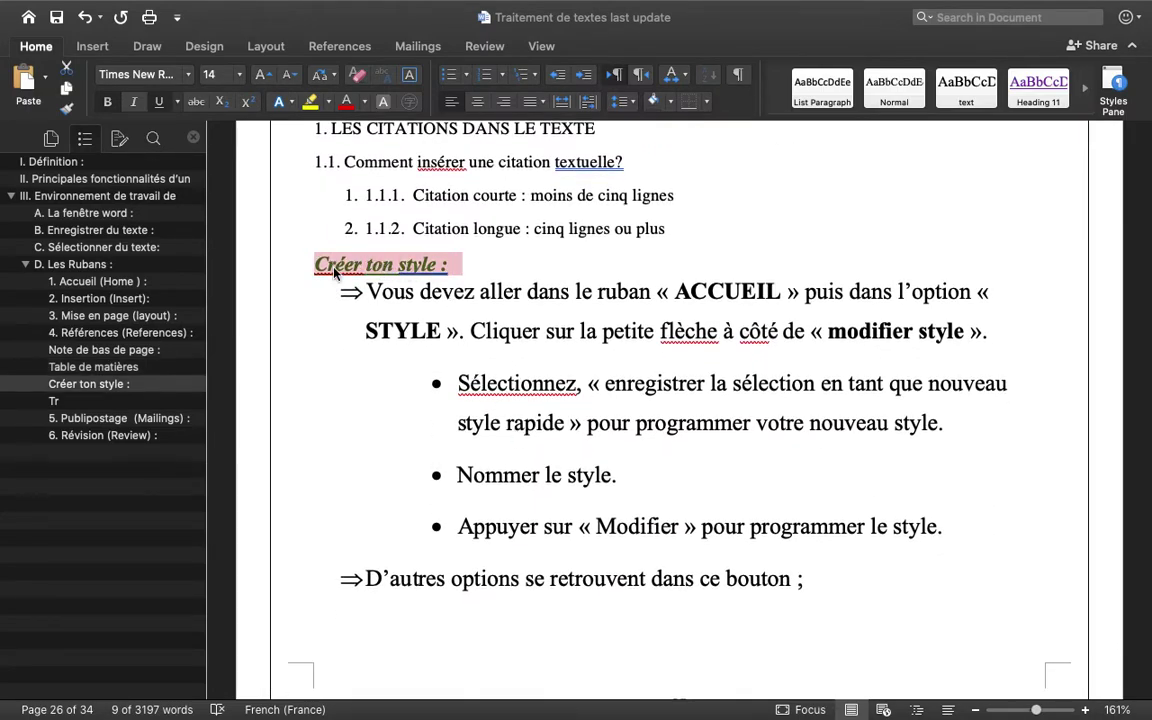
pyautogui.scroll(3, 522, 278)
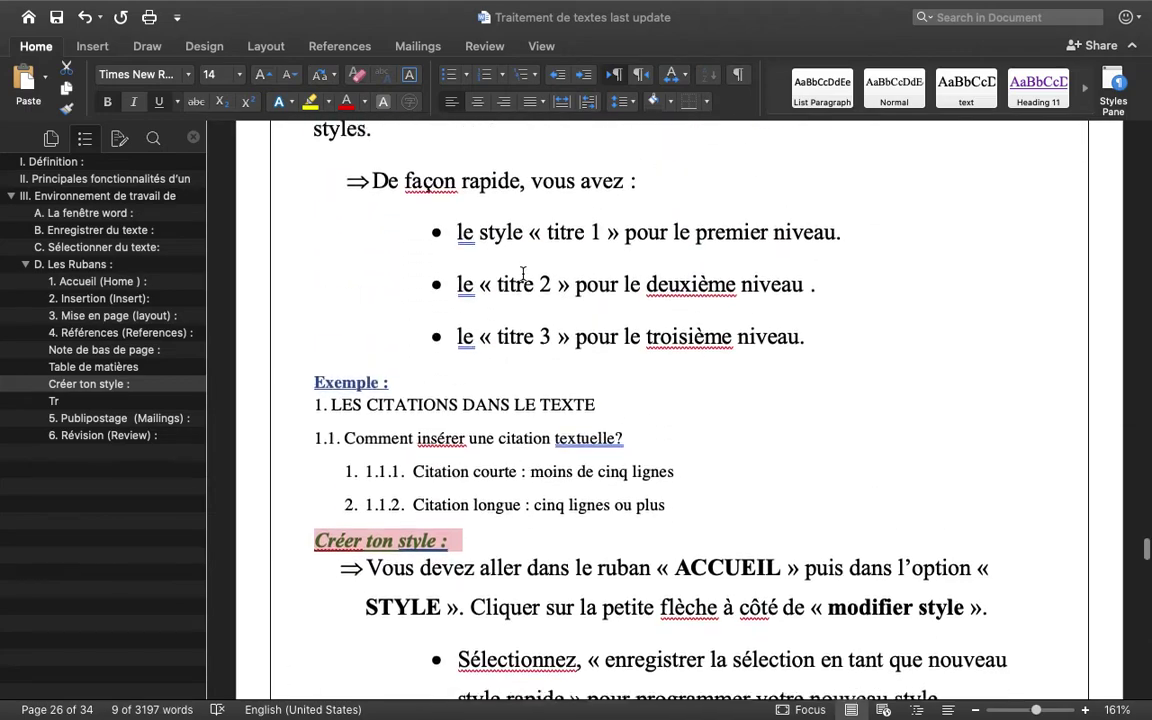
pyautogui.scroll(5, 522, 278)
pyautogui.scroll(3, 522, 275)
pyautogui.scroll(2, 522, 273)
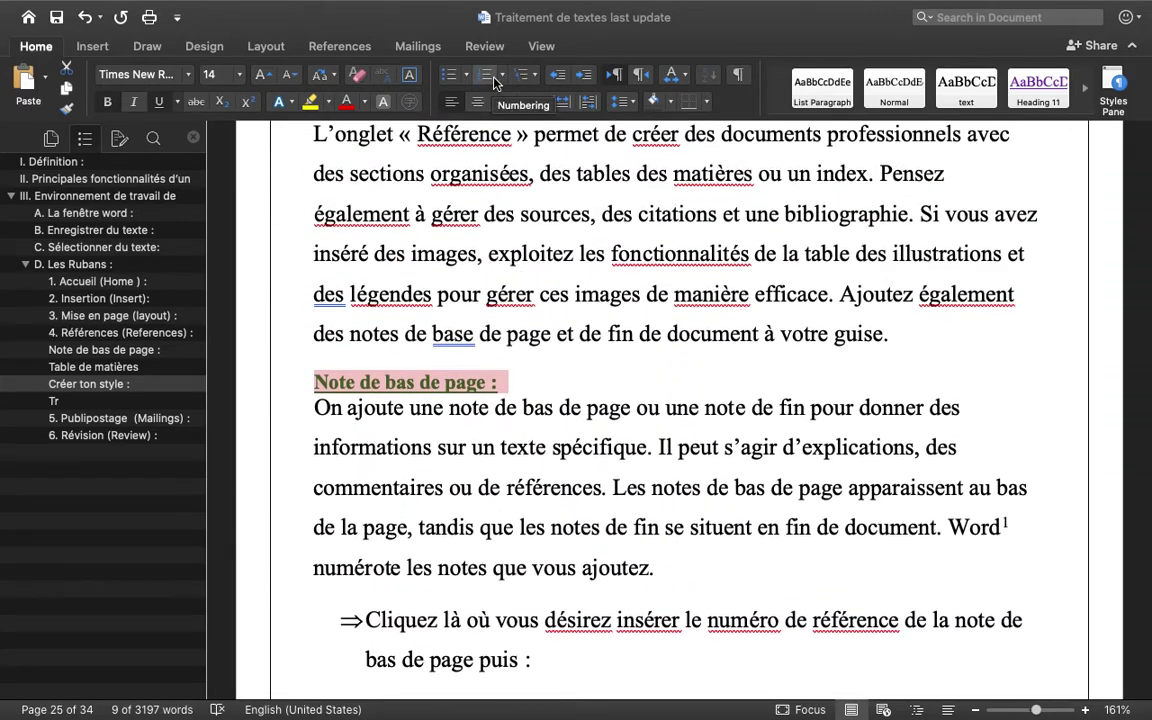
# - Letter the first three subheadings a), b), c) using the Numbering gallery format
pyautogui.click(503, 75)
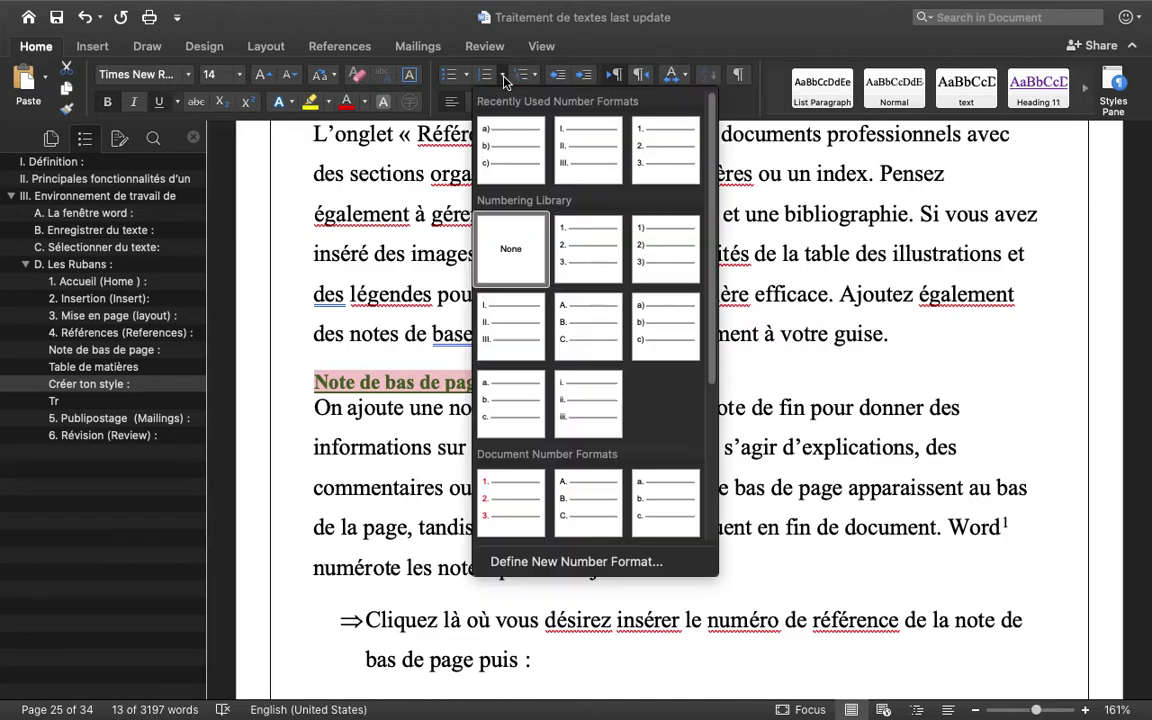
pyautogui.click(507, 150)
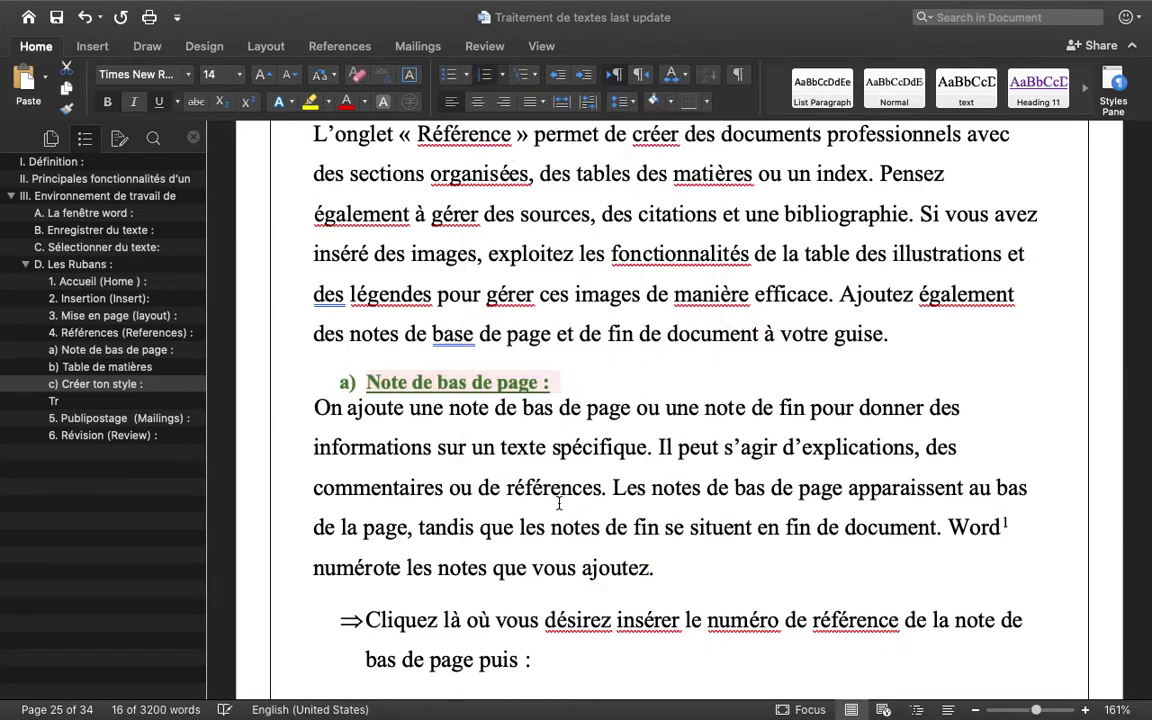
pyautogui.scroll(-5, 559, 503)
pyautogui.scroll(1, 559, 503)
pyautogui.scroll(-5, 451, 209)
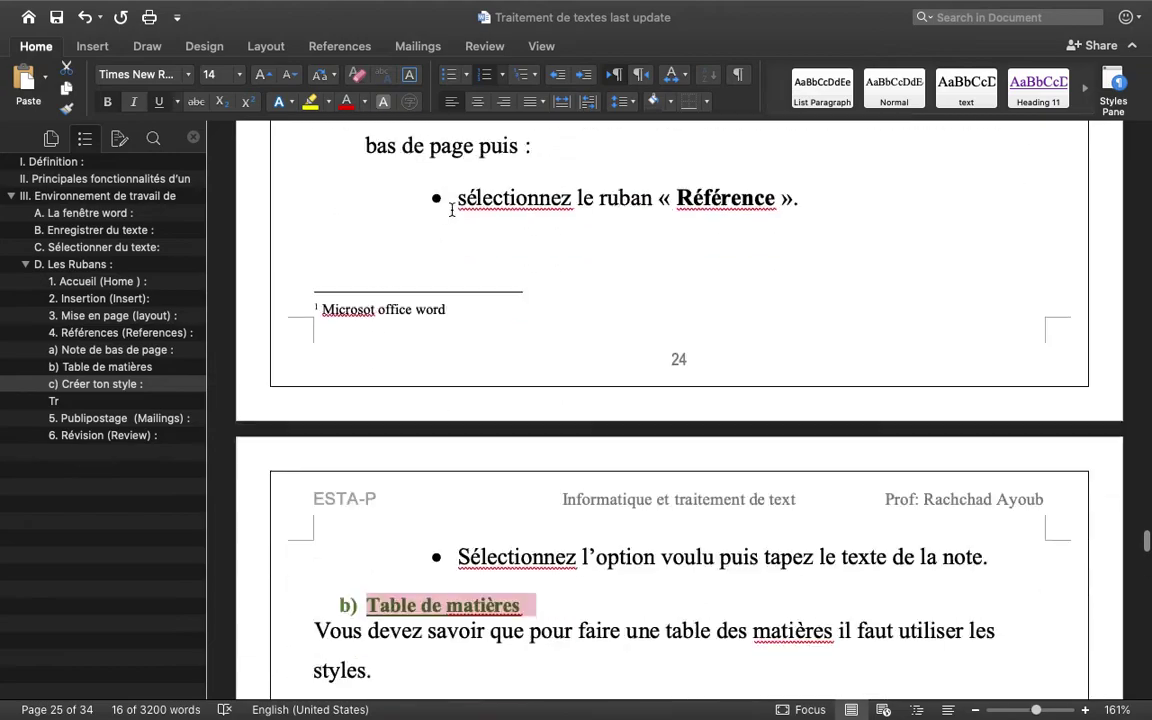
pyautogui.scroll(-3, 451, 209)
pyautogui.scroll(-1, 451, 209)
pyautogui.scroll(-3, 451, 209)
pyautogui.scroll(-3, 451, 209)
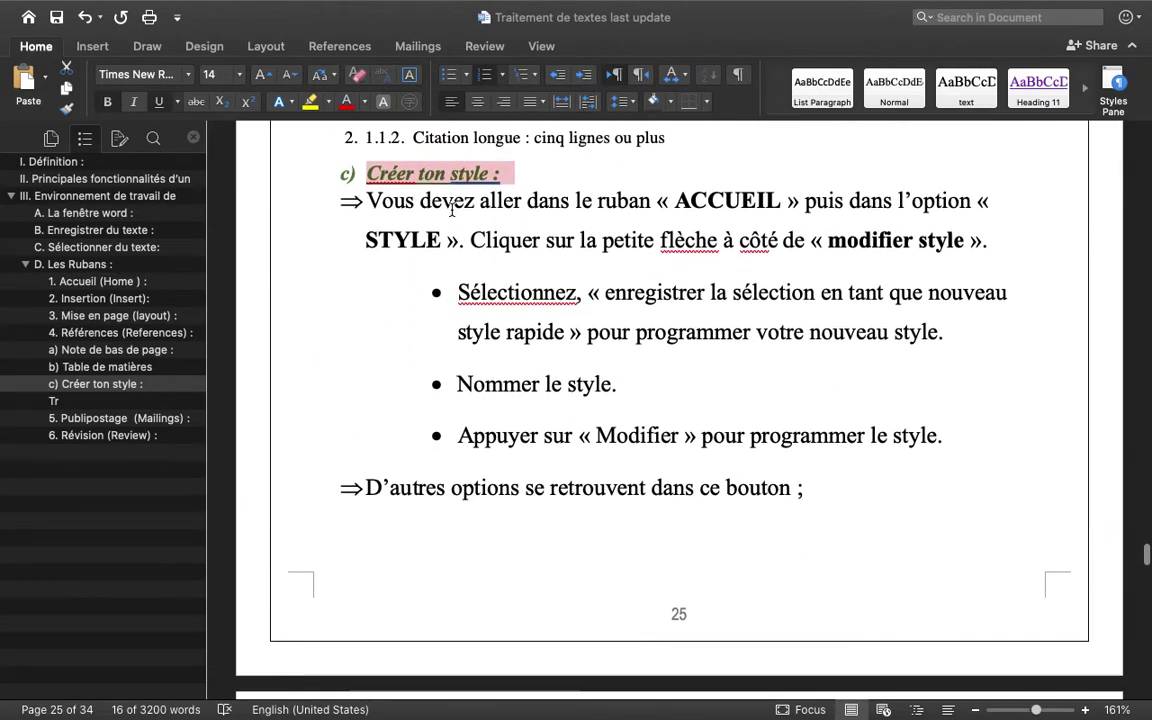
pyautogui.scroll(-1, 451, 209)
pyautogui.scroll(-5, 451, 209)
pyautogui.scroll(-2, 451, 209)
pyautogui.scroll(-4, 451, 209)
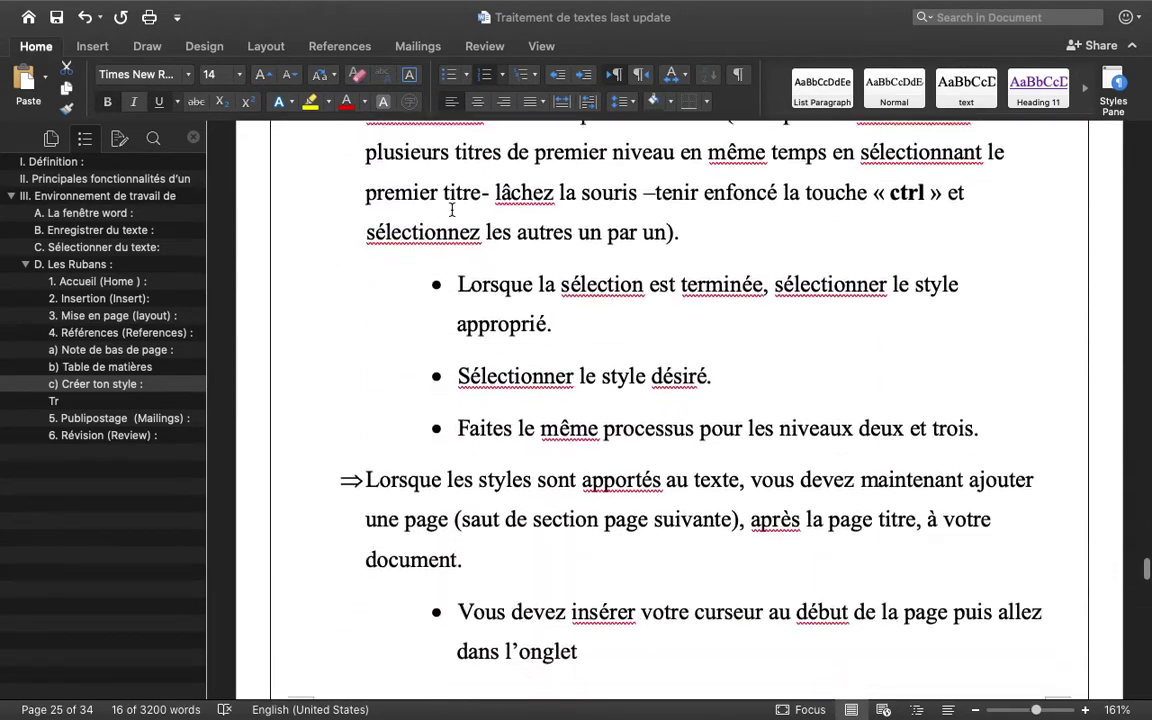
pyautogui.scroll(-3, 451, 209)
pyautogui.scroll(-3, 451, 209)
pyautogui.scroll(-2, 451, 209)
pyautogui.scroll(-1, 451, 209)
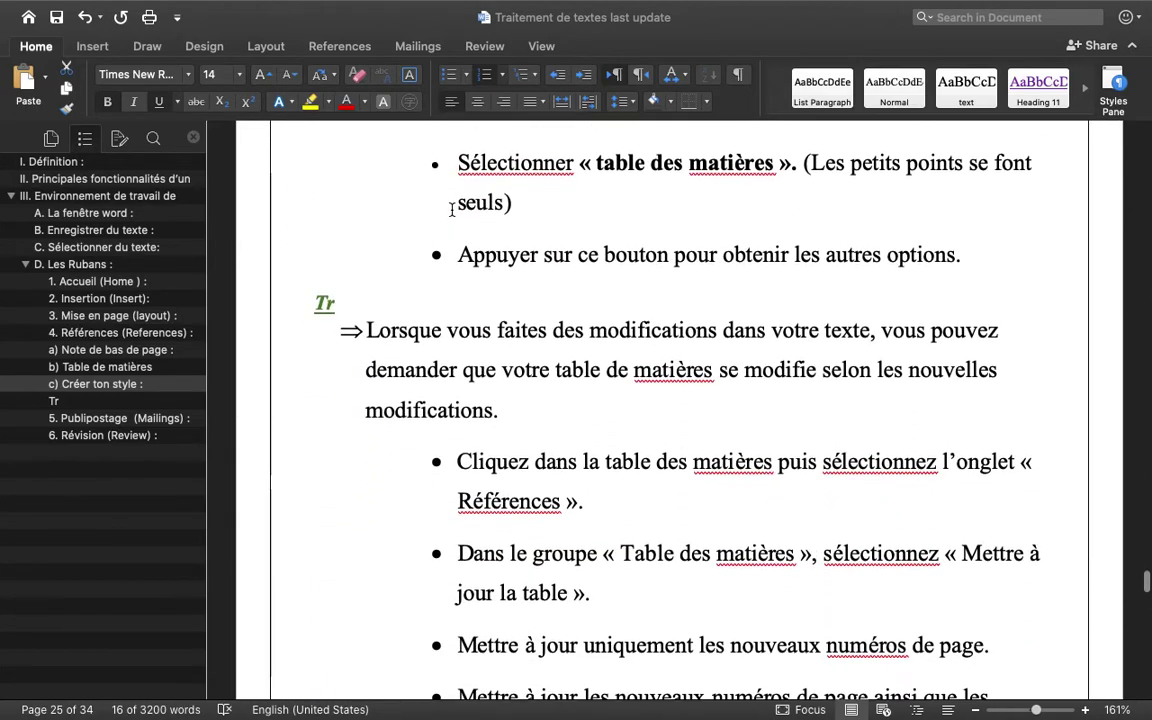
# - Select the Tr heading and apply the numbering so it becomes d) Tr
pyautogui.click(338, 302)
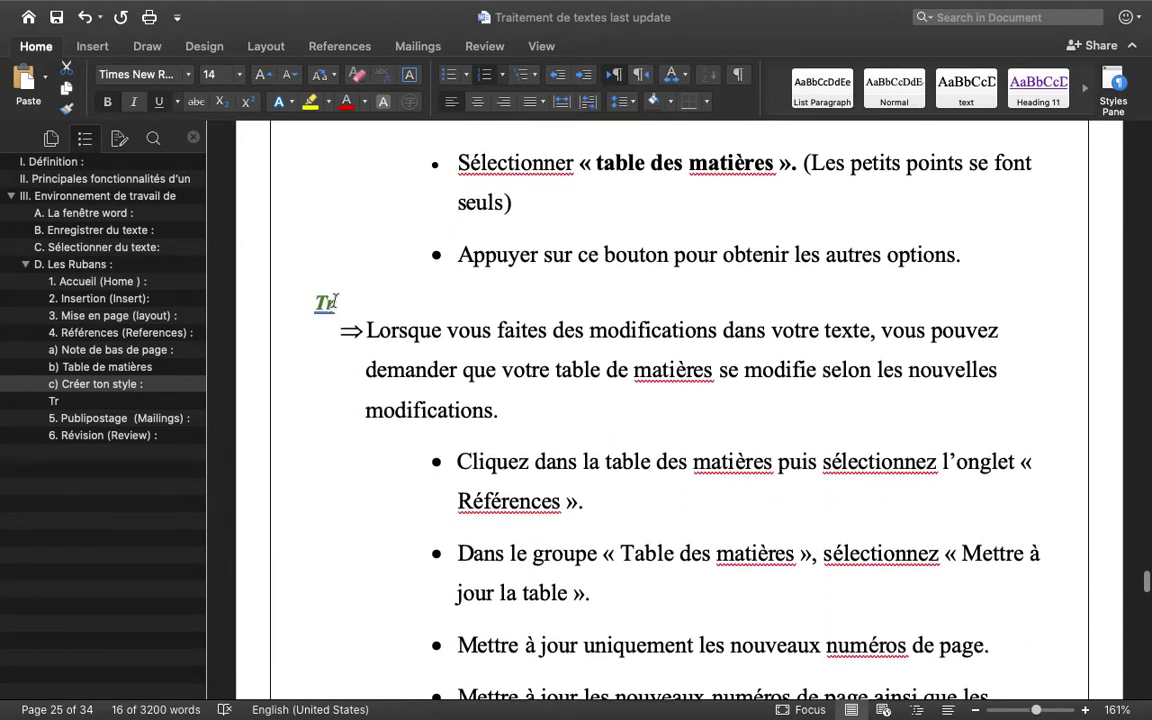
pyautogui.write('/')
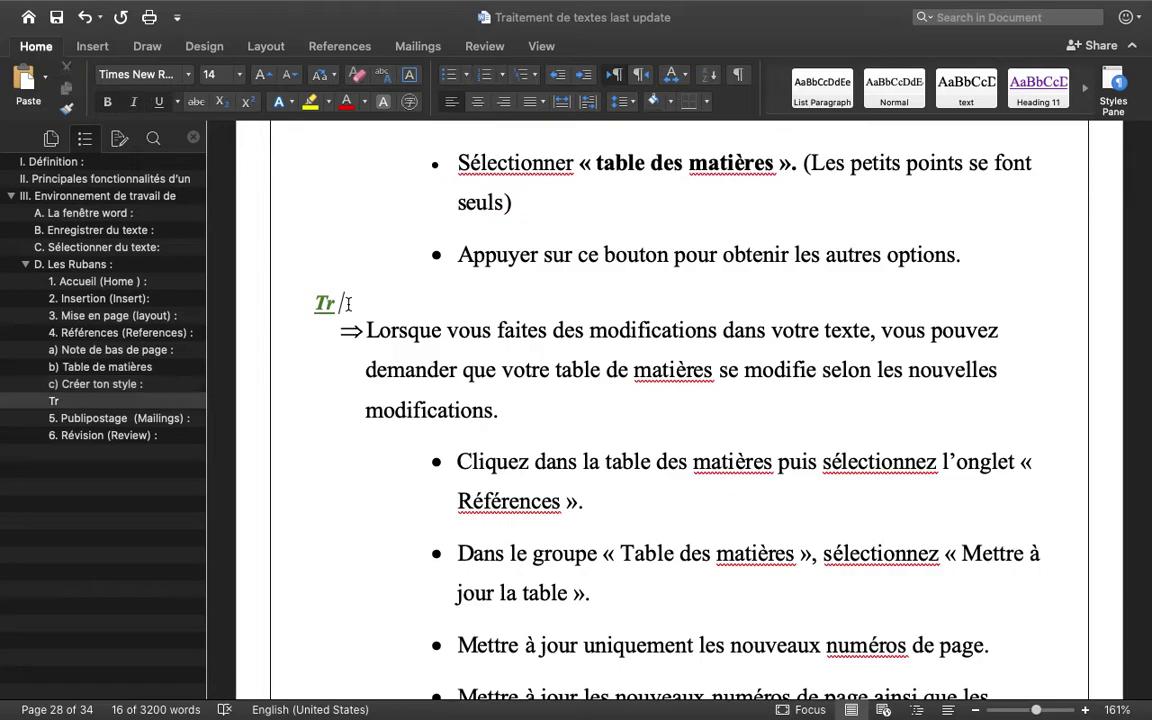
pyautogui.press('BackSpace')
pyautogui.moveTo(349, 302); pyautogui.dragTo(270, 276)
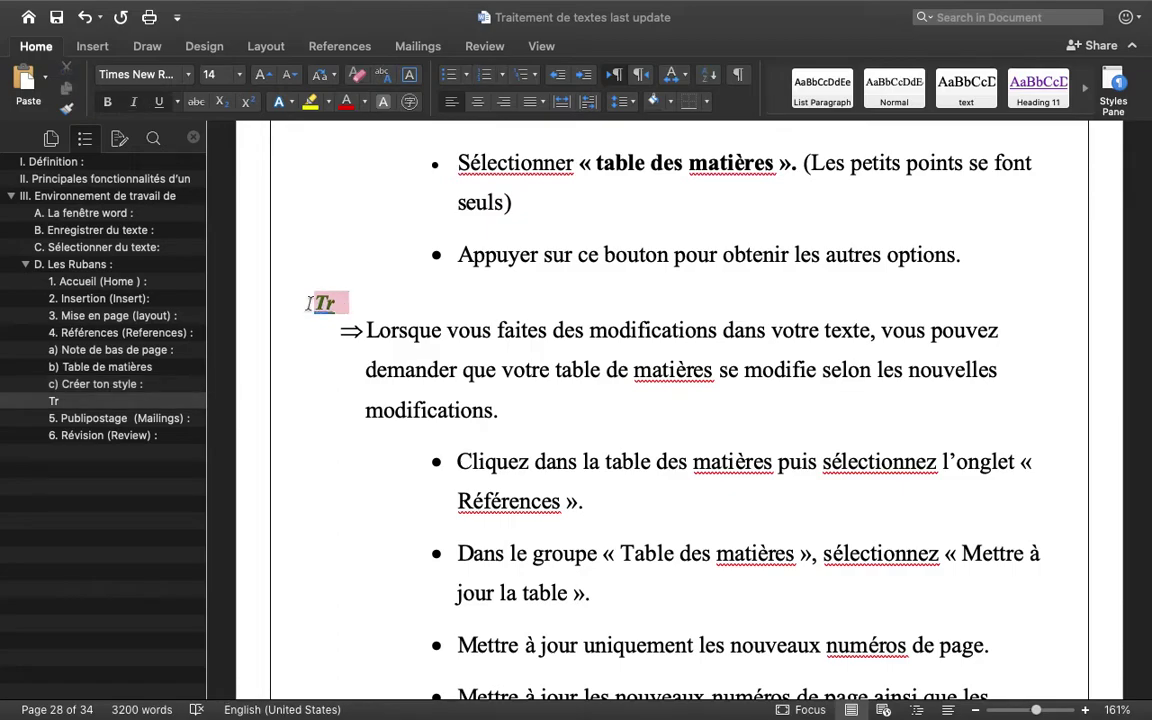
pyautogui.click(490, 76)
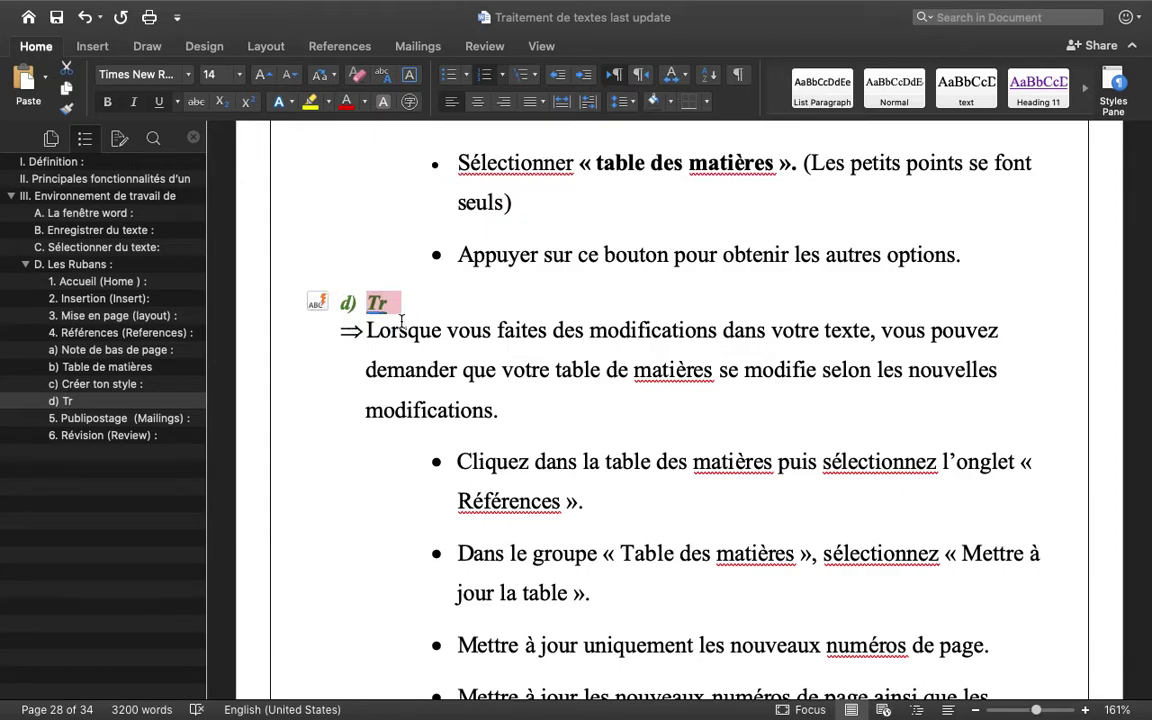
pyautogui.click(322, 304)
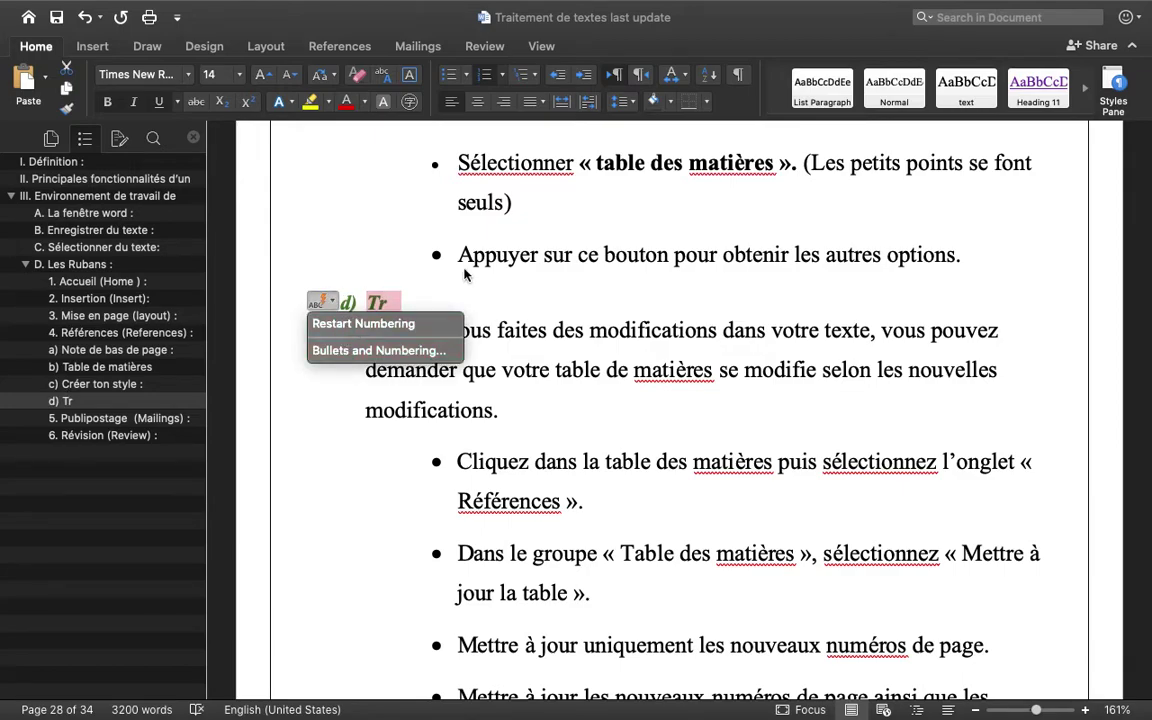
pyautogui.press('Escape')
# - Scroll back to the top and put the cursor on the empty first line of page 2
pyautogui.scroll(10, 487, 290)
pyautogui.scroll(10, 487, 290)
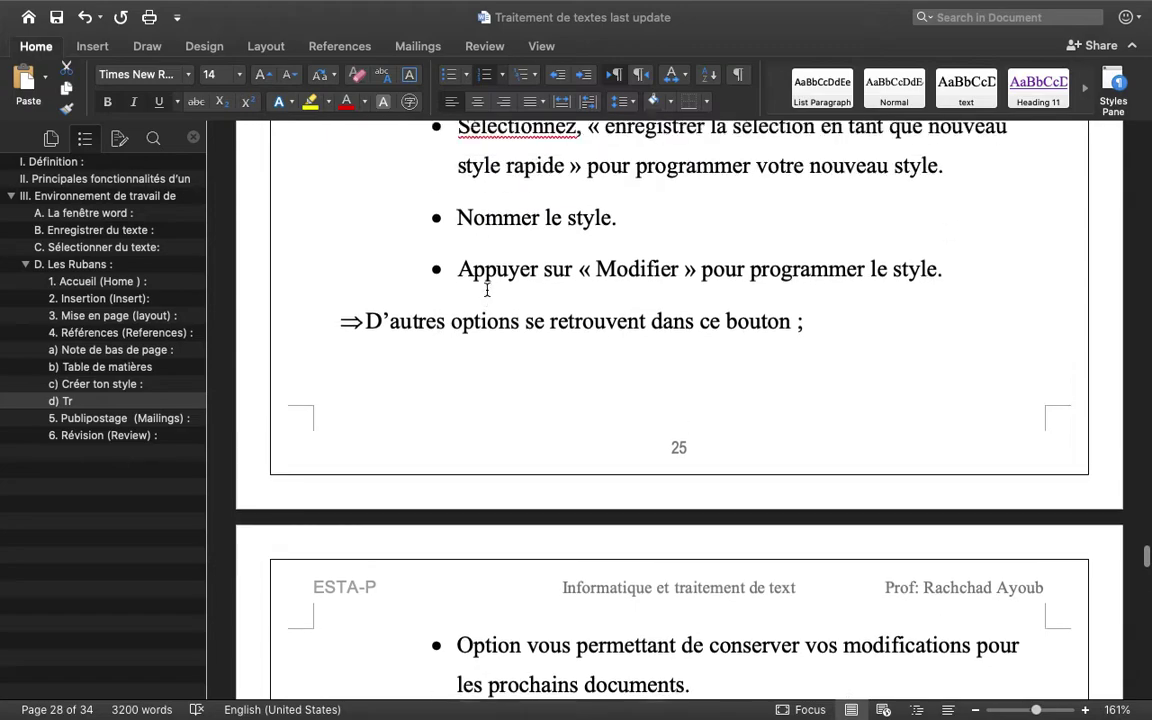
pyautogui.scroll(10, 487, 290)
pyautogui.scroll(3, 487, 290)
pyautogui.scroll(1, 487, 290)
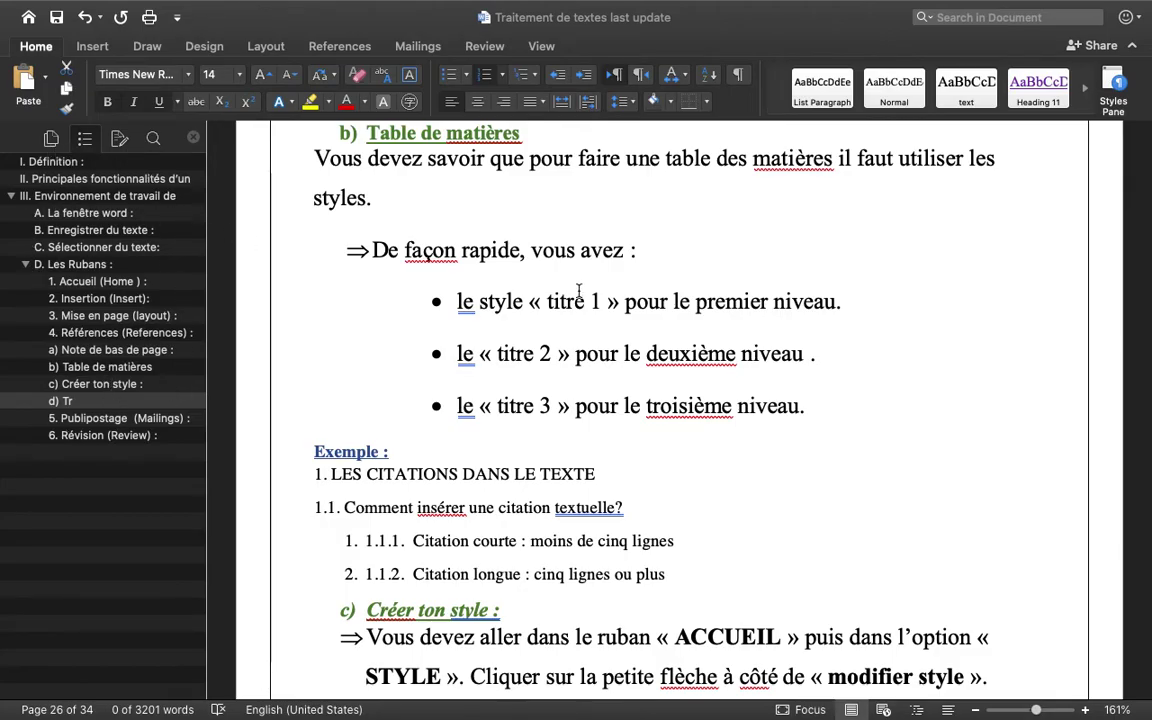
pyautogui.scroll(10, 379, 578)
pyautogui.scroll(10, 379, 578)
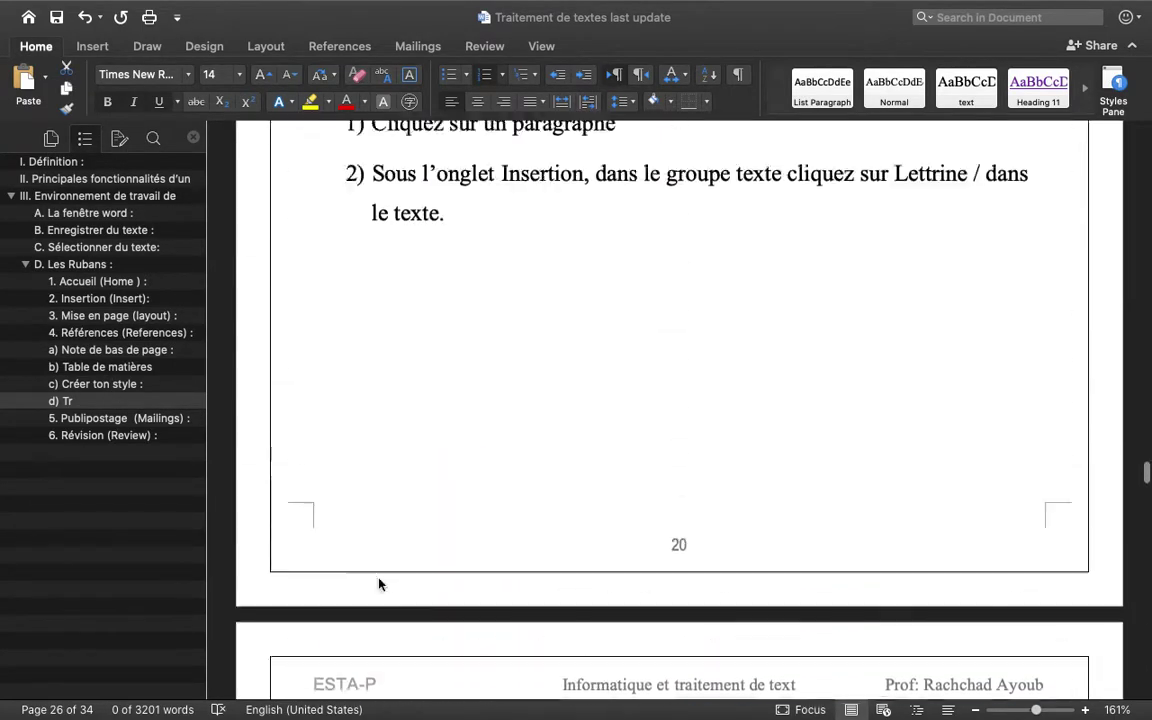
pyautogui.scroll(10, 379, 578)
pyautogui.scroll(10, 379, 578)
pyautogui.scroll(10, 379, 578)
pyautogui.scroll(10, 379, 578)
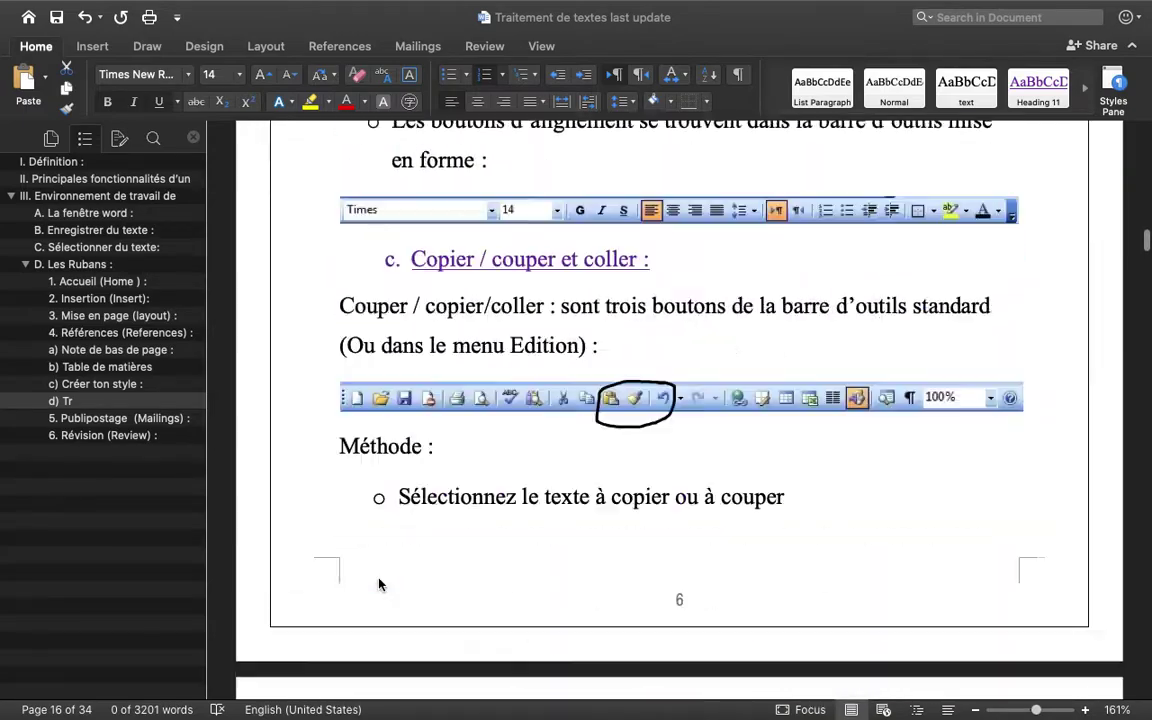
pyautogui.scroll(10, 379, 578)
pyautogui.scroll(10, 379, 578)
pyautogui.scroll(-5, 379, 578)
pyautogui.scroll(-10, 379, 578)
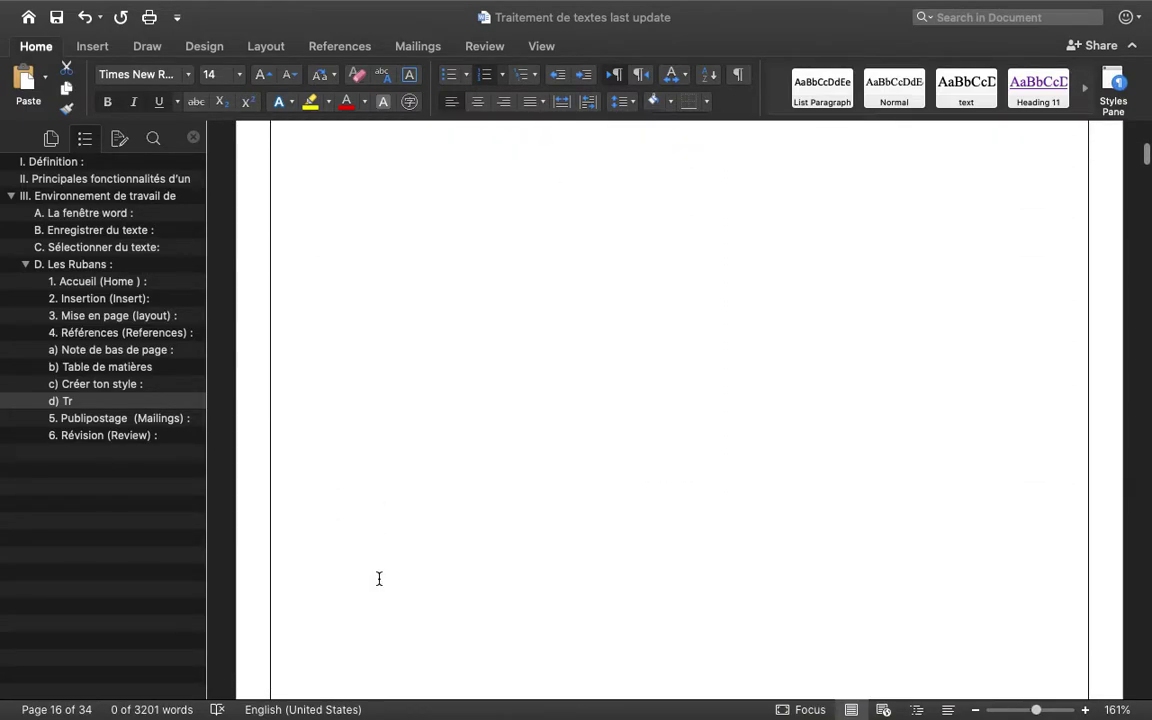
pyautogui.scroll(5, 379, 576)
pyautogui.scroll(3, 379, 576)
pyautogui.click(379, 414)
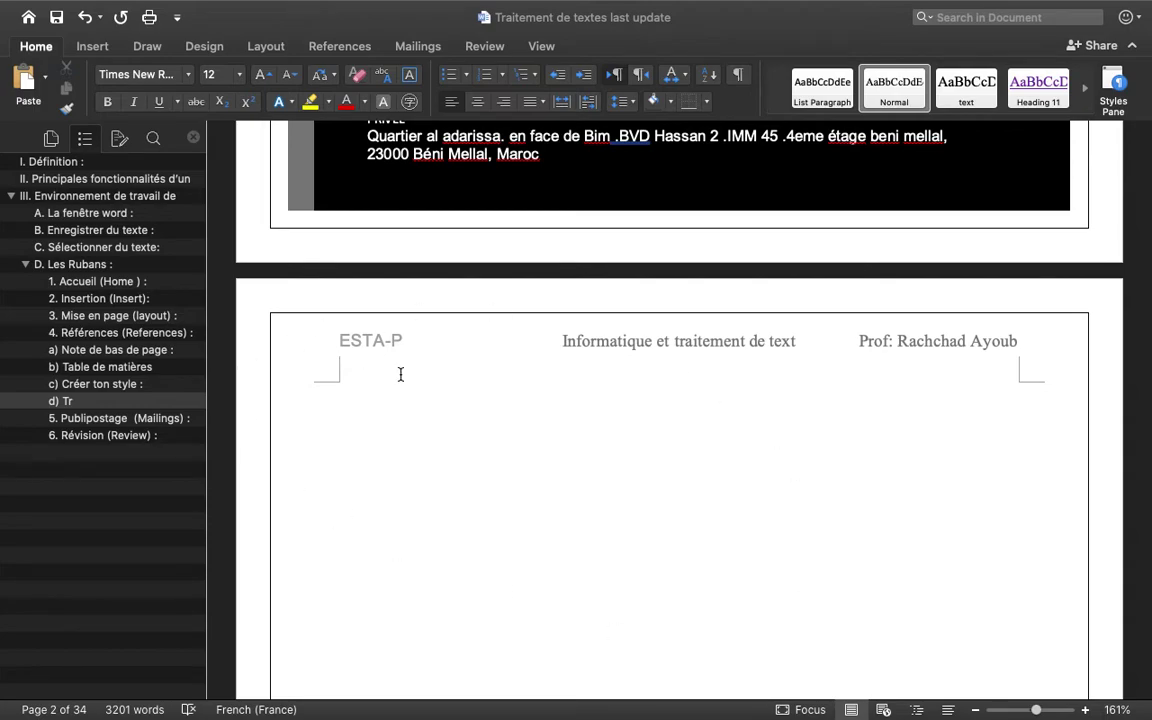
# - Open the Custom Table of Contents dialog from the References tab
pyautogui.click(345, 46)
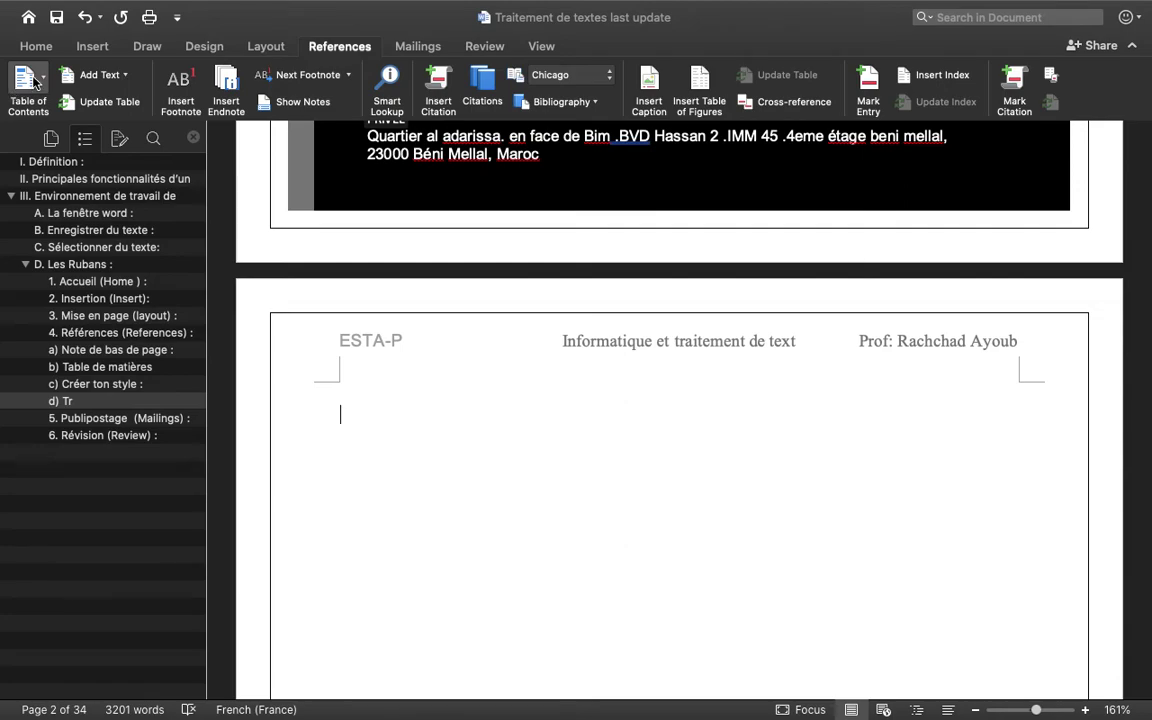
pyautogui.click(36, 80)
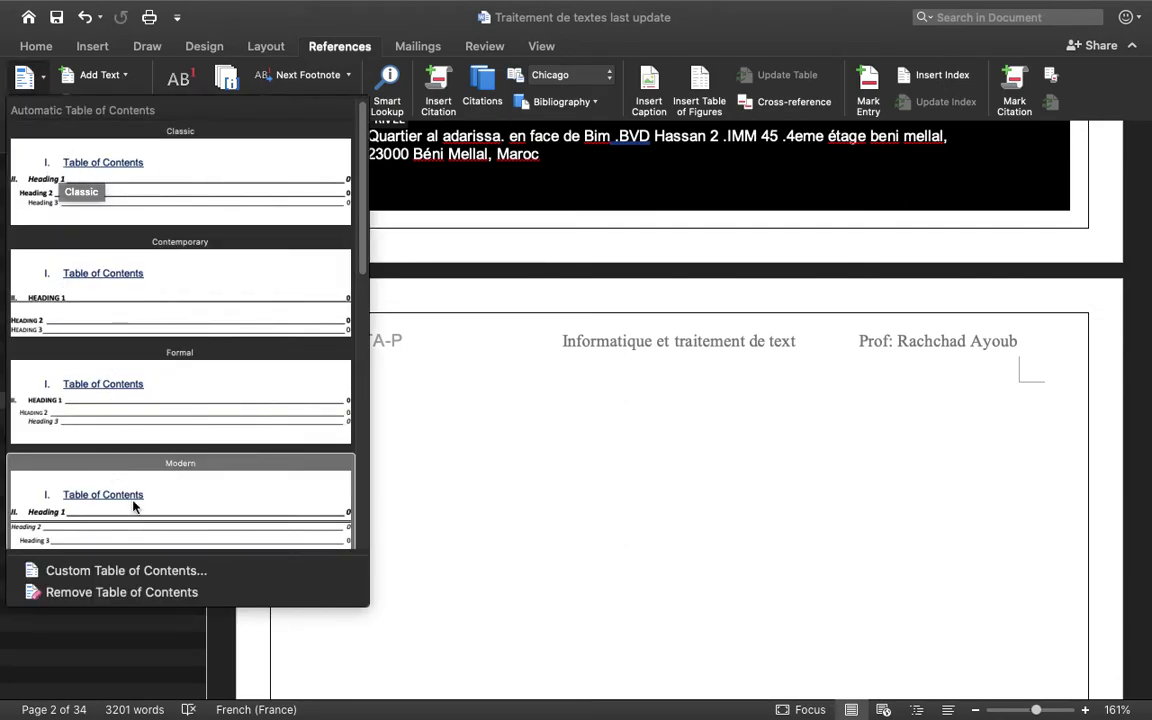
pyautogui.click(176, 571)
# - Choose the Distinctive format and keep the solid-line tab leader
pyautogui.click(399, 251)
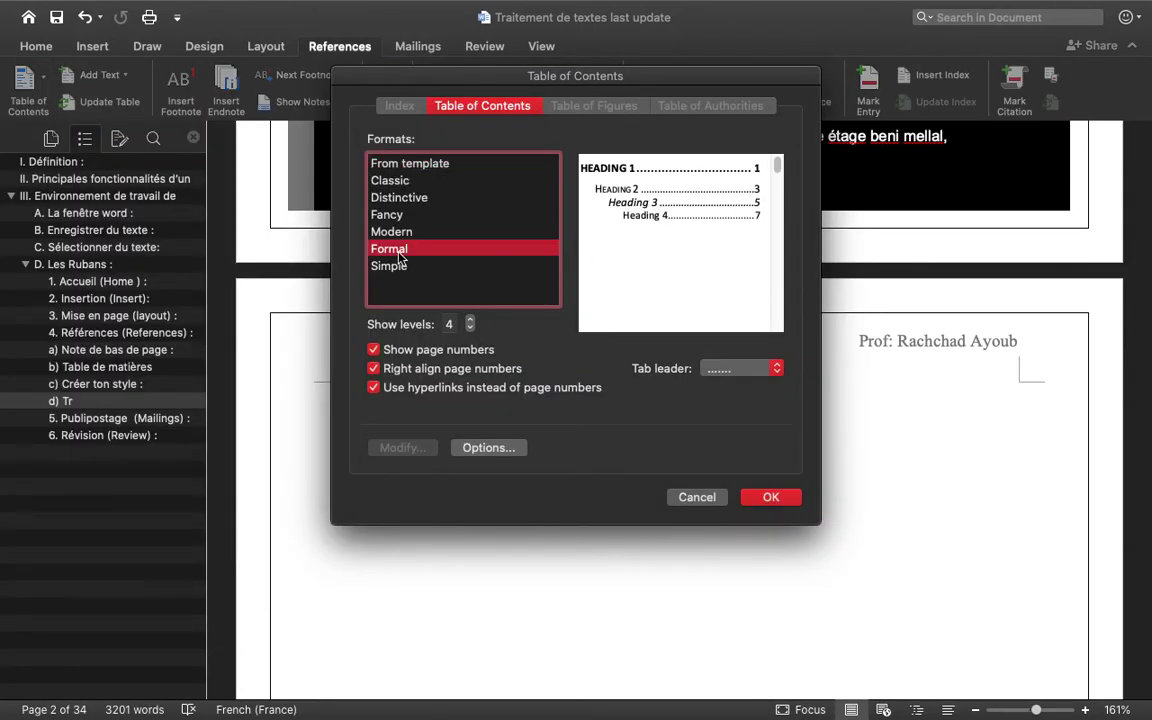
pyautogui.click(405, 232)
pyautogui.click(396, 250)
pyautogui.click(401, 200)
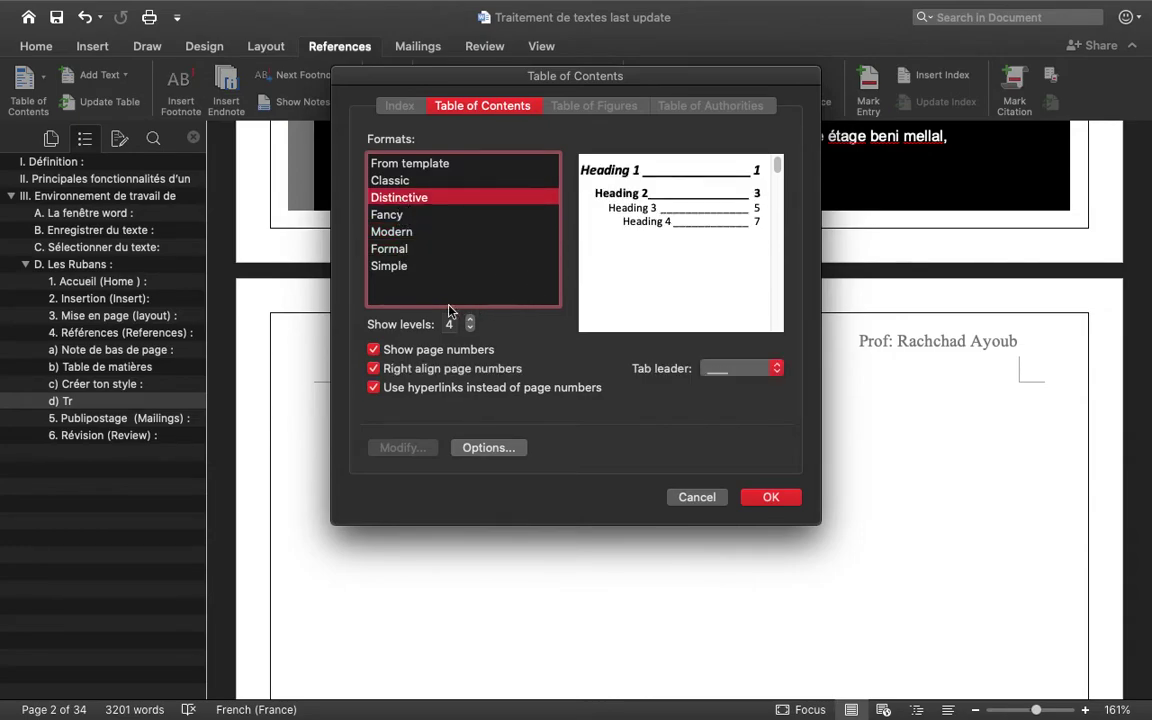
pyautogui.click(735, 372)
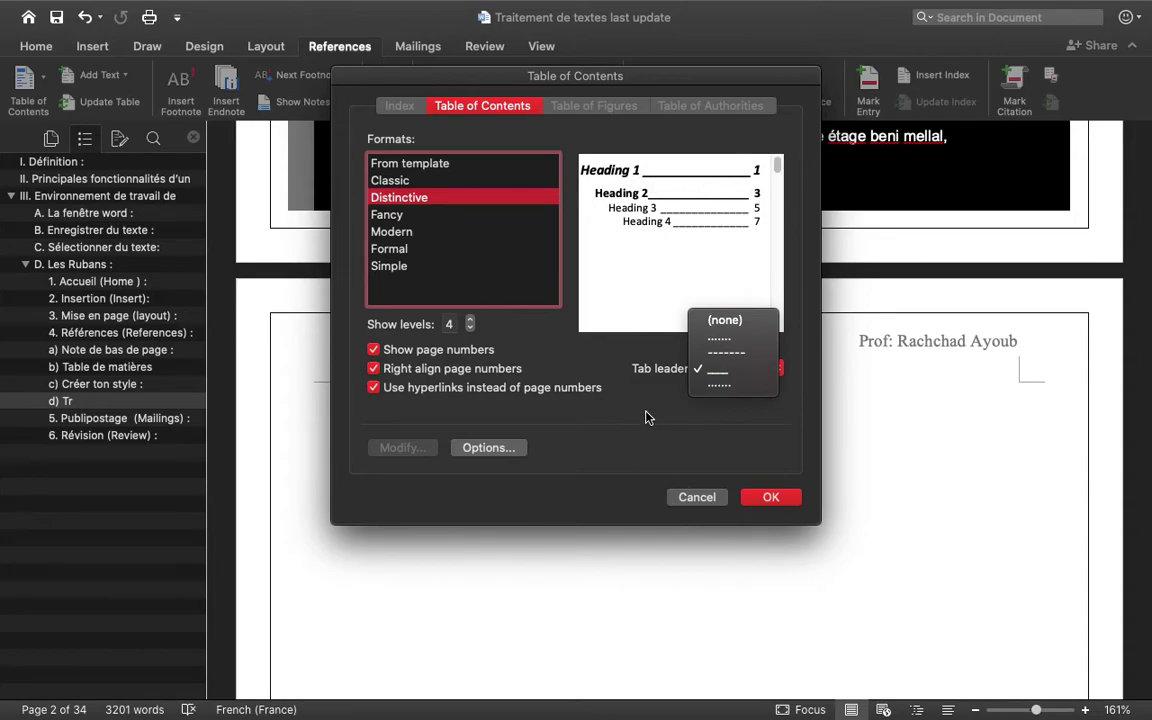
pyautogui.click(580, 369)
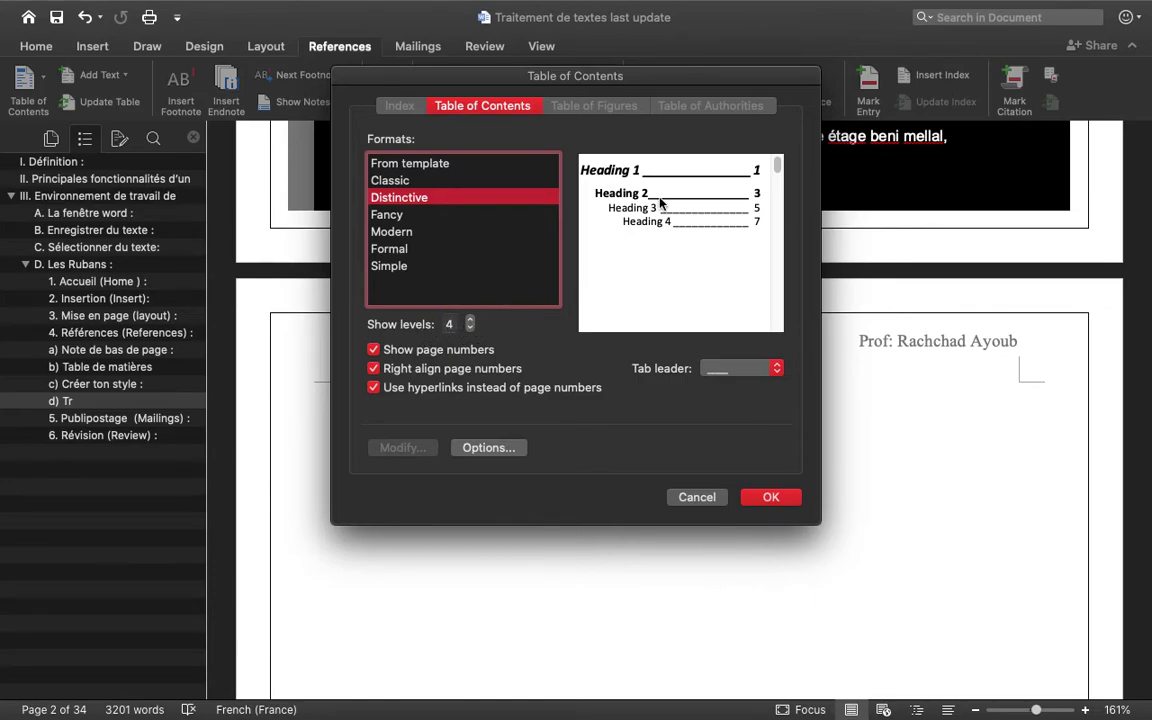
# - Rebuild the table of contents in Distinctive format with 4 heading levels, replacing the existing one
pyautogui.click(471, 328)
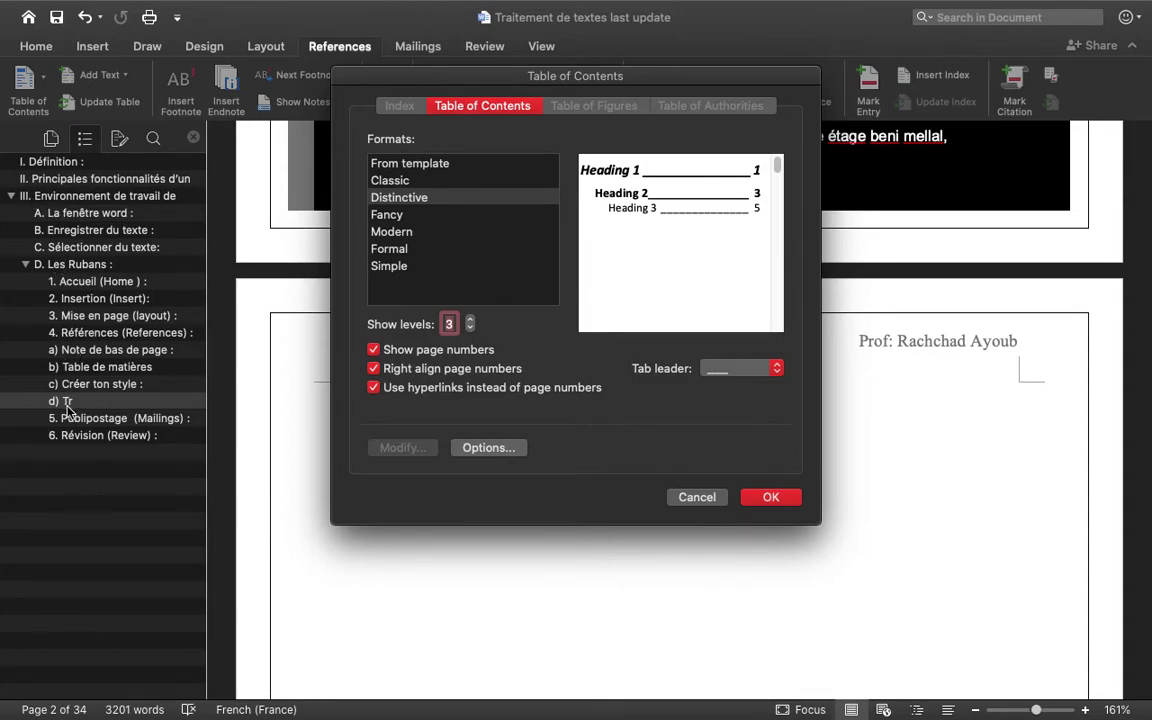
pyautogui.click(471, 328)
pyautogui.click(471, 329)
pyautogui.click(472, 320)
pyautogui.click(472, 320)
pyautogui.click(472, 320)
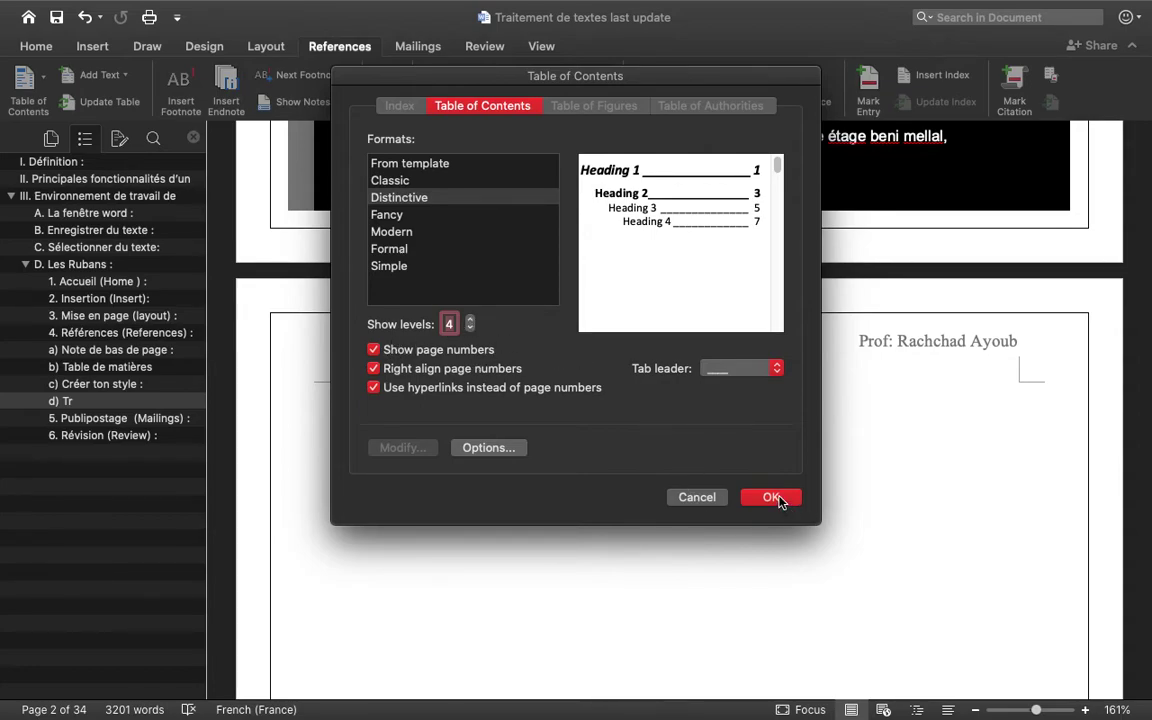
pyautogui.click(775, 498)
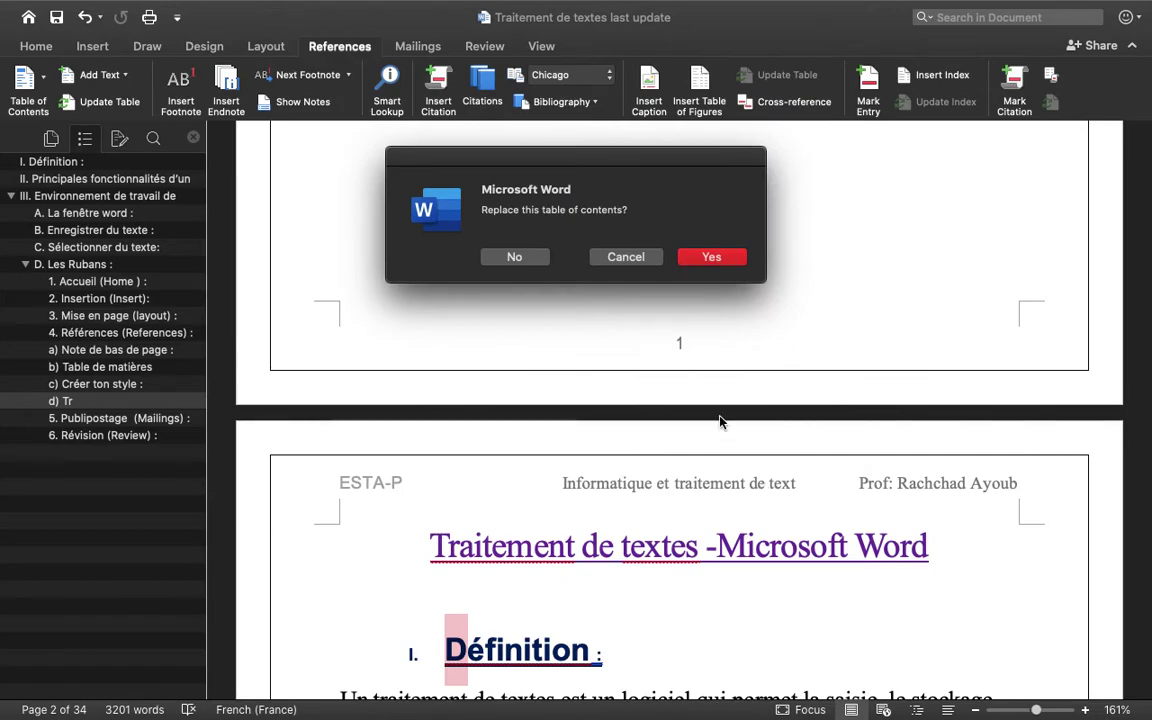
pyautogui.click(714, 257)
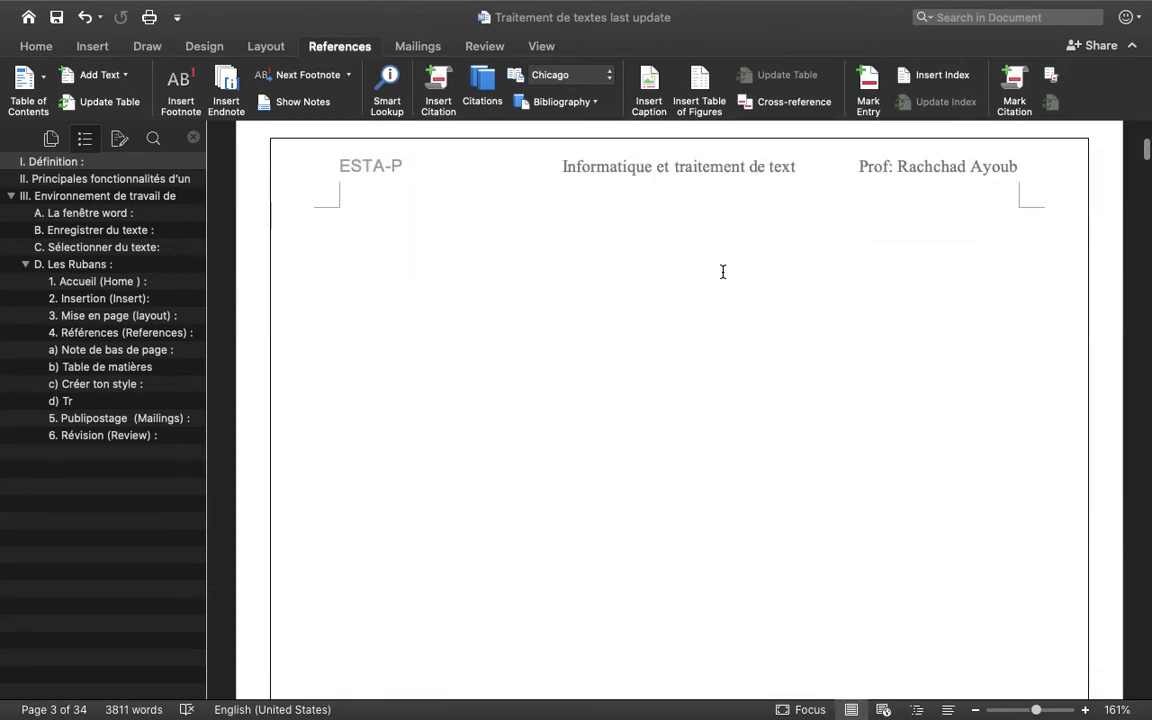
# - Scroll up and down through the document pages to review the content
pyautogui.scroll(-5, 723, 271)
pyautogui.scroll(-5, 723, 271)
pyautogui.scroll(-2, 723, 271)
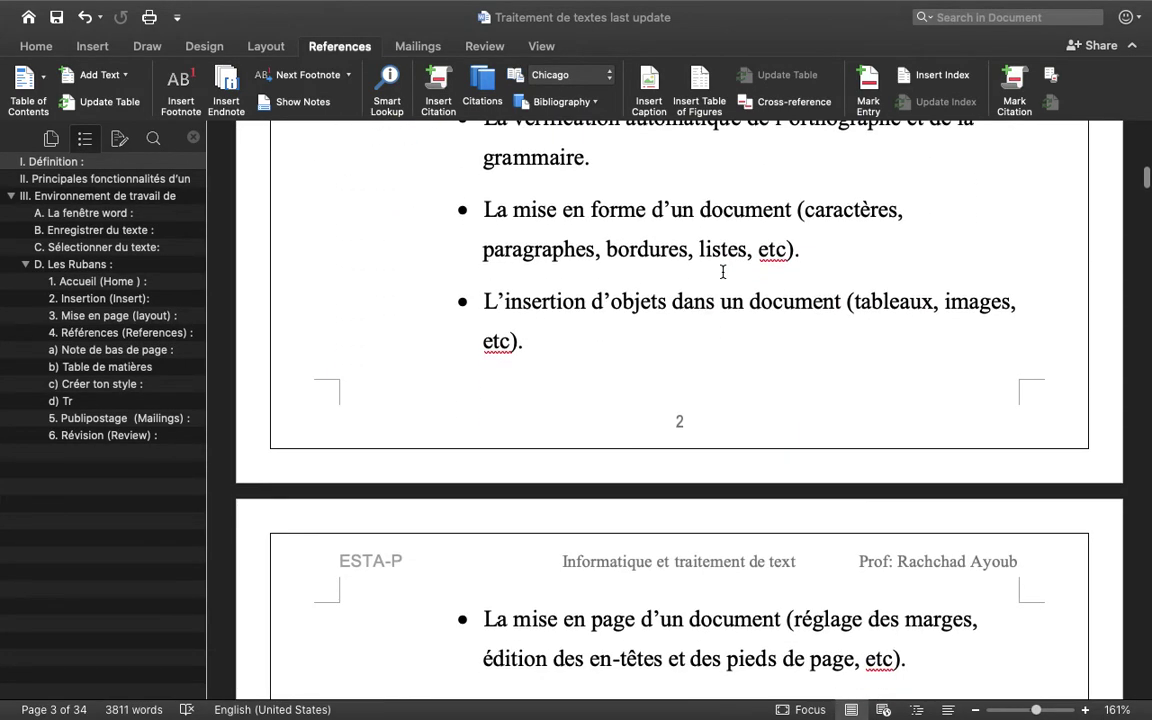
pyautogui.scroll(-5, 723, 271)
pyautogui.scroll(5, 723, 271)
pyautogui.scroll(1, 722, 268)
pyautogui.scroll(5, 722, 268)
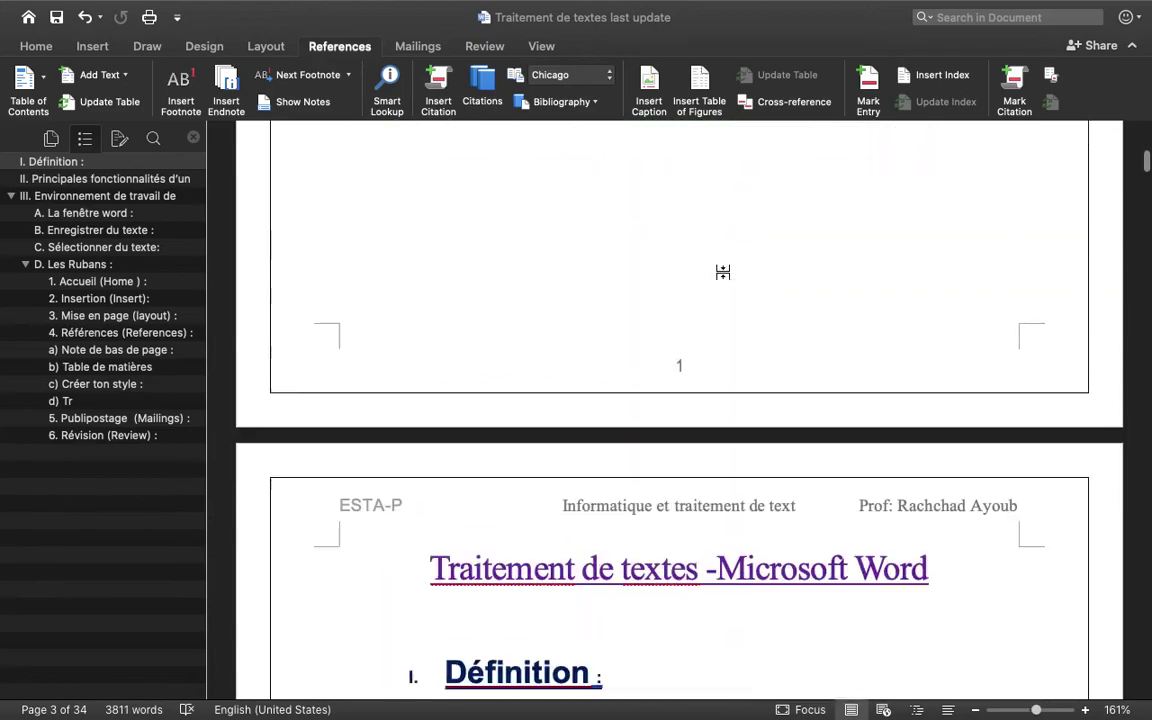
pyautogui.scroll(2, 728, 265)
pyautogui.scroll(-5, 707, 296)
pyautogui.scroll(5, 707, 296)
pyautogui.scroll(1, 706, 297)
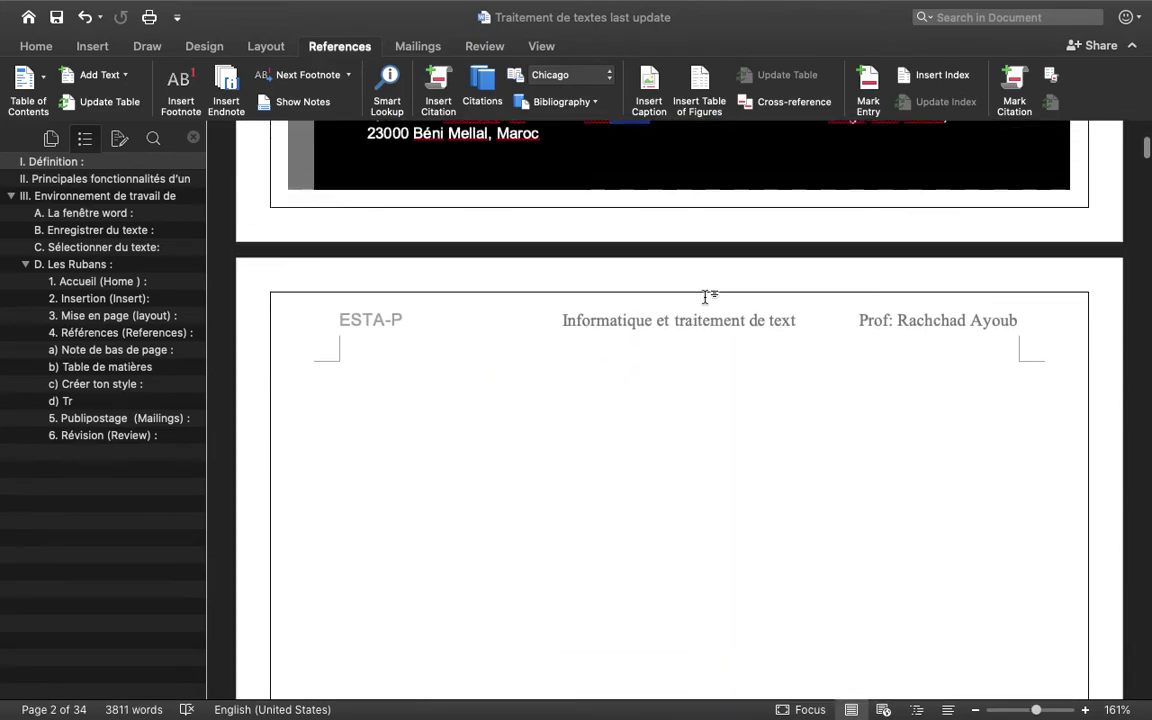
pyautogui.scroll(3, 705, 298)
pyautogui.scroll(-5, 705, 298)
pyautogui.scroll(-5, 705, 298)
pyautogui.scroll(-5, 705, 298)
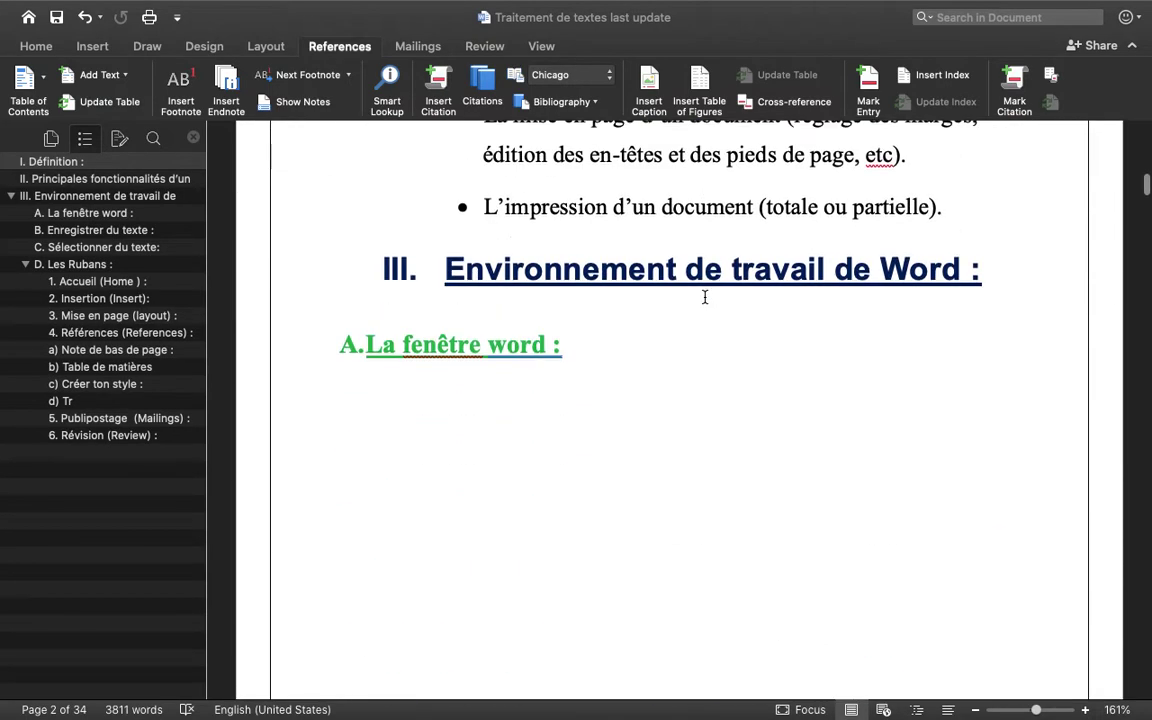
pyautogui.scroll(-5, 705, 298)
pyautogui.scroll(3, 705, 298)
pyautogui.scroll(5, 705, 298)
pyautogui.scroll(3, 705, 298)
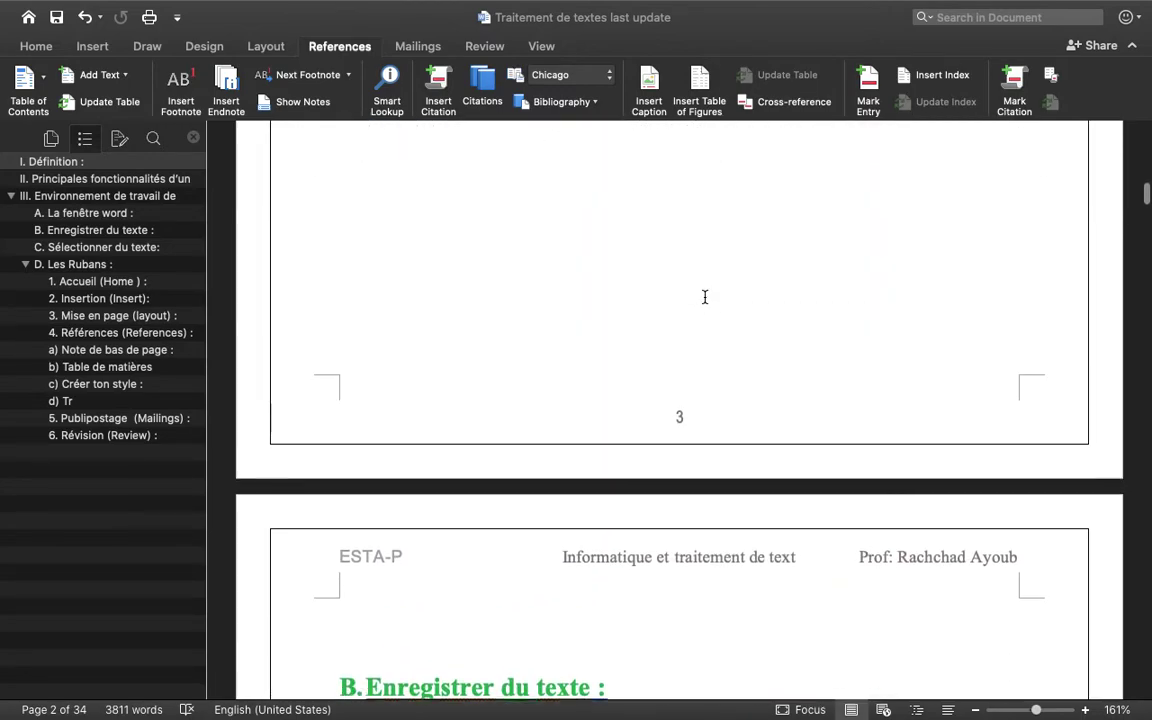
pyautogui.scroll(2, 705, 297)
pyautogui.scroll(3, 705, 297)
pyautogui.scroll(5, 705, 297)
pyautogui.scroll(1, 705, 297)
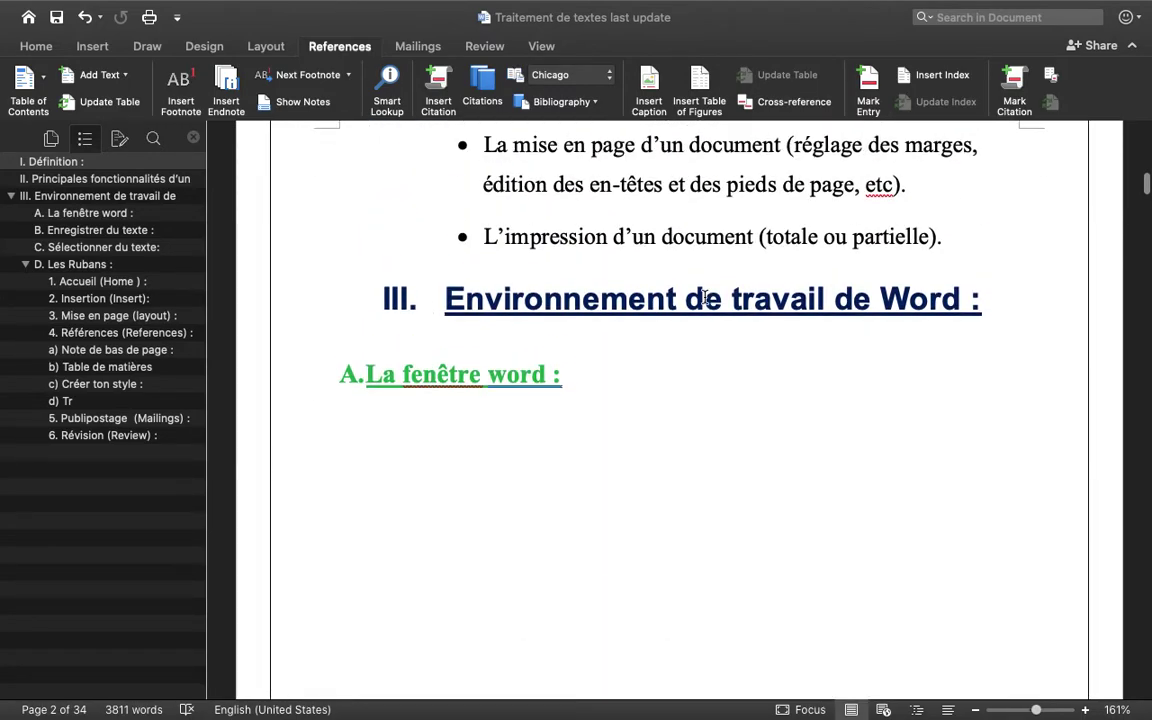
pyautogui.scroll(-2, 705, 297)
pyautogui.scroll(-1, 705, 297)
pyautogui.scroll(-3, 600, 320)
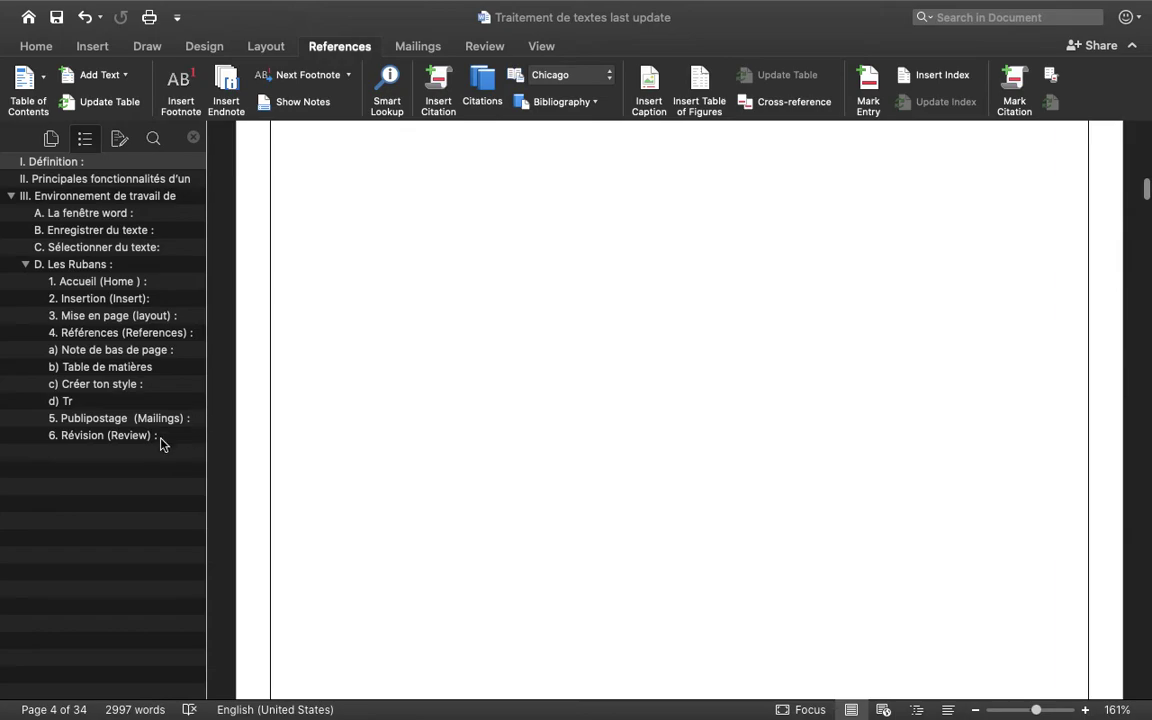
# - Jump to the 'd) Tr' section from the Navigation Pane and scroll back up from there
pyautogui.click(67, 401)
pyautogui.scroll(-2, 837, 391)
pyautogui.scroll(-4, 840, 395)
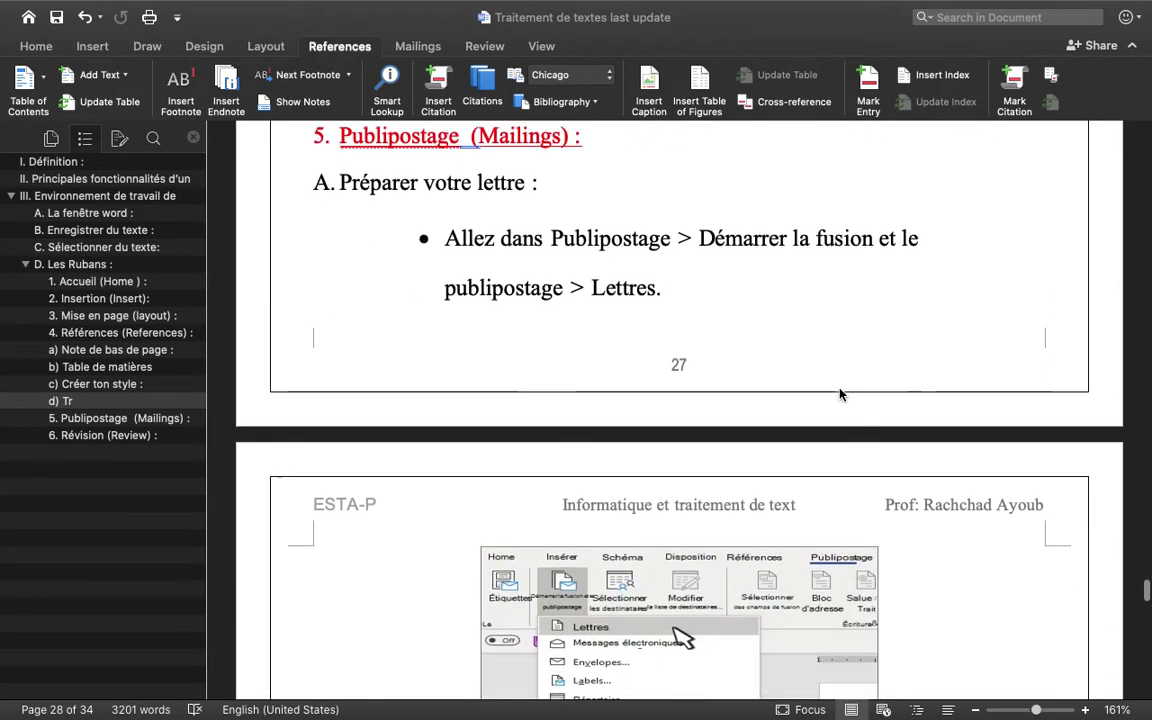
pyautogui.scroll(10, 840, 395)
pyautogui.scroll(2, 840, 392)
pyautogui.scroll(4, 840, 389)
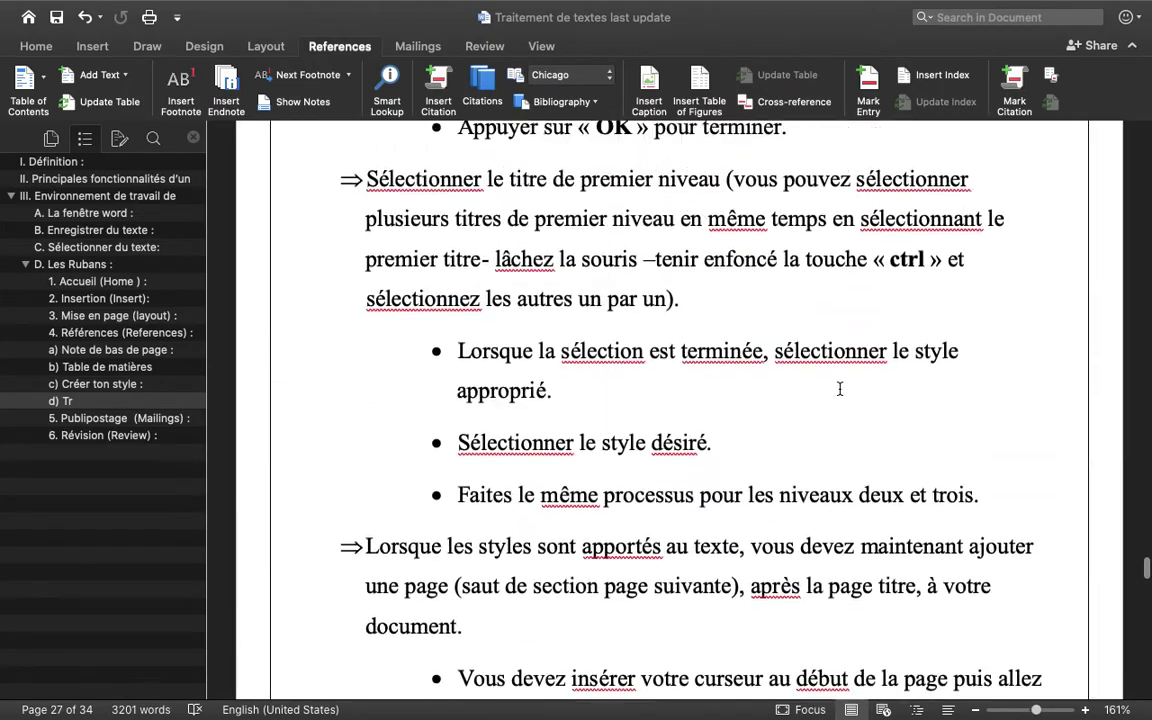
pyautogui.scroll(10, 840, 389)
pyautogui.scroll(10, 840, 389)
pyautogui.scroll(2, 840, 389)
pyautogui.scroll(-3, 840, 389)
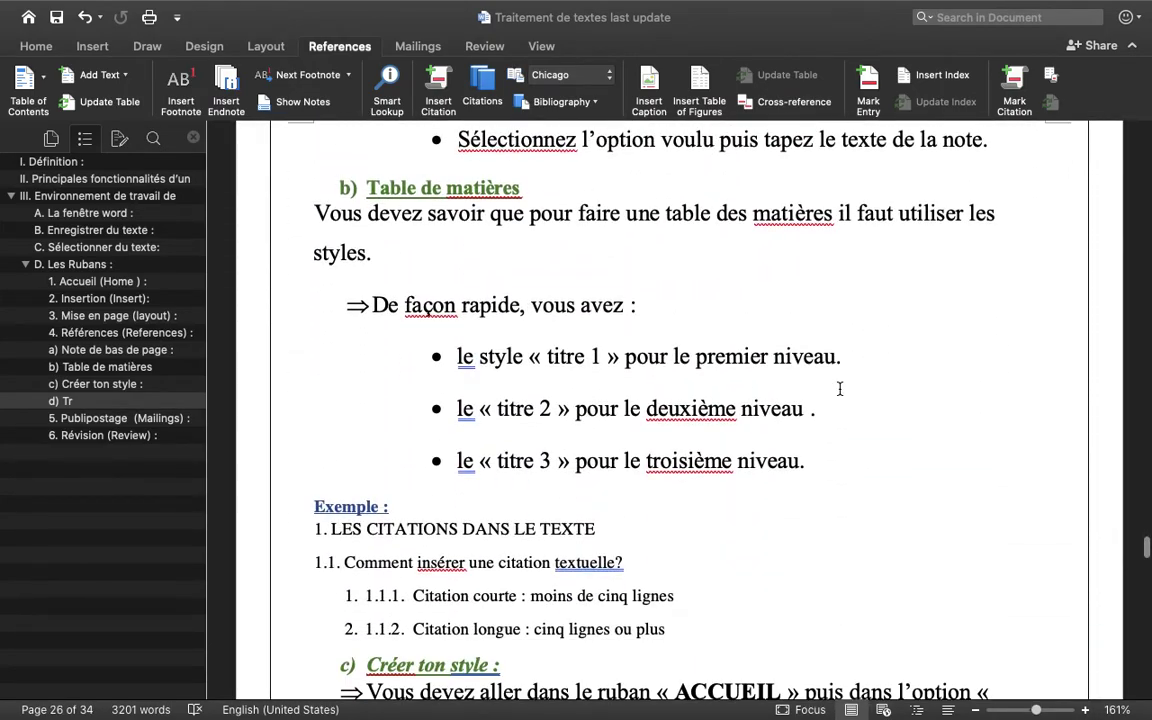
# - Undo the last change so the deleted text is restored
pyautogui.click(85, 25)
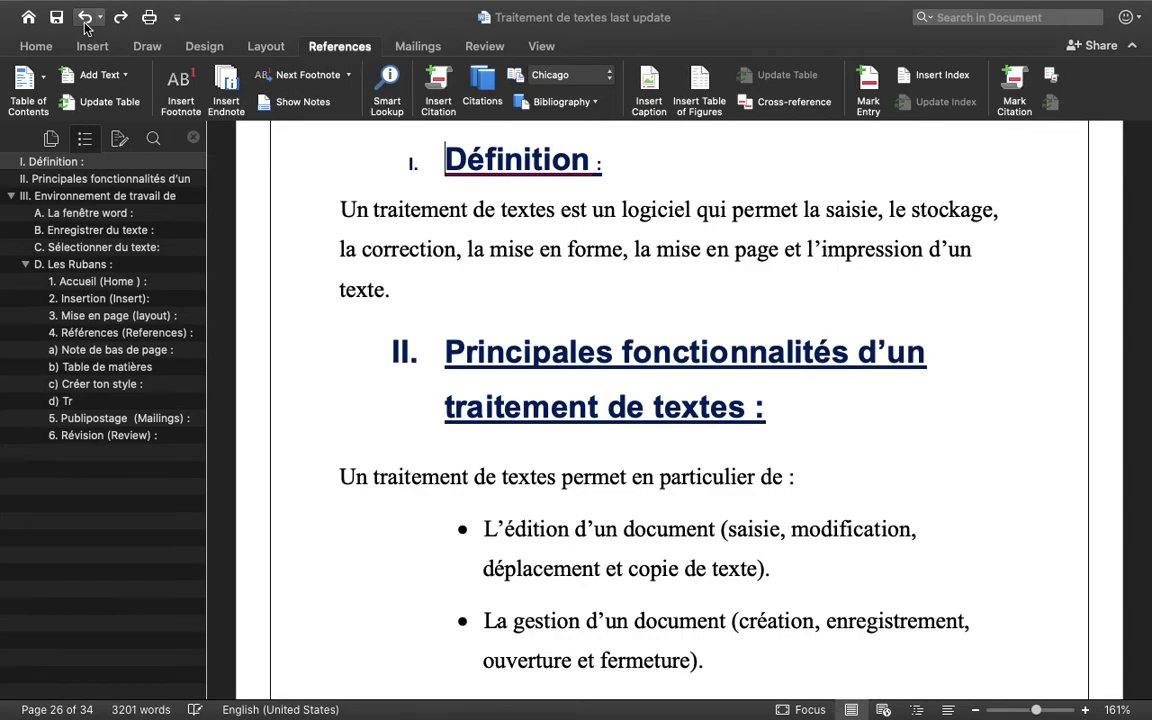
pyautogui.scroll(2, 565, 378)
pyautogui.scroll(2, 560, 390)
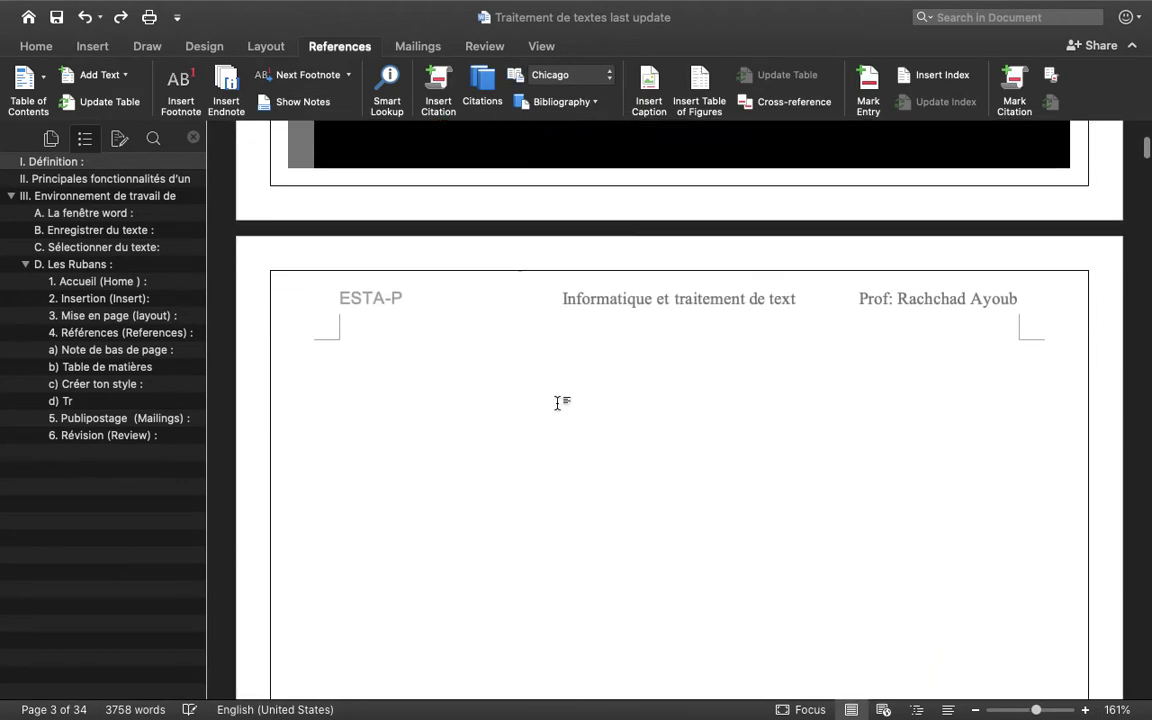
pyautogui.scroll(-1, 455, 362)
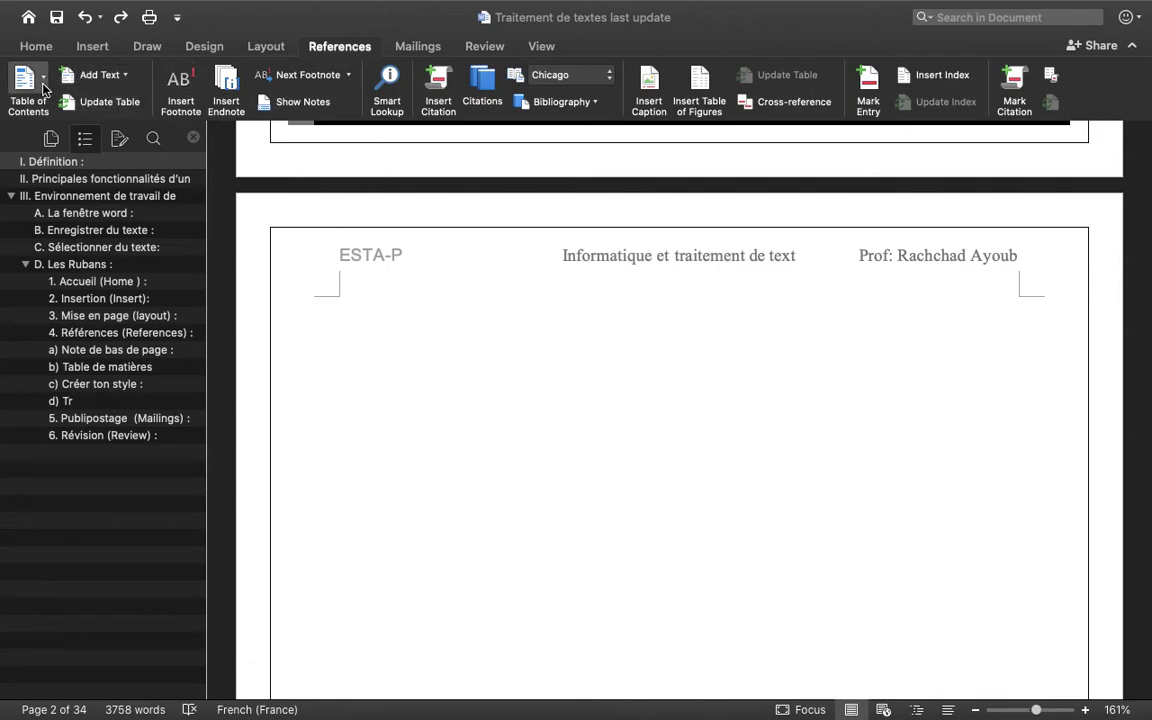
# - Switch the custom table of contents to the Formal format and replace the existing one
pyautogui.click(28, 88)
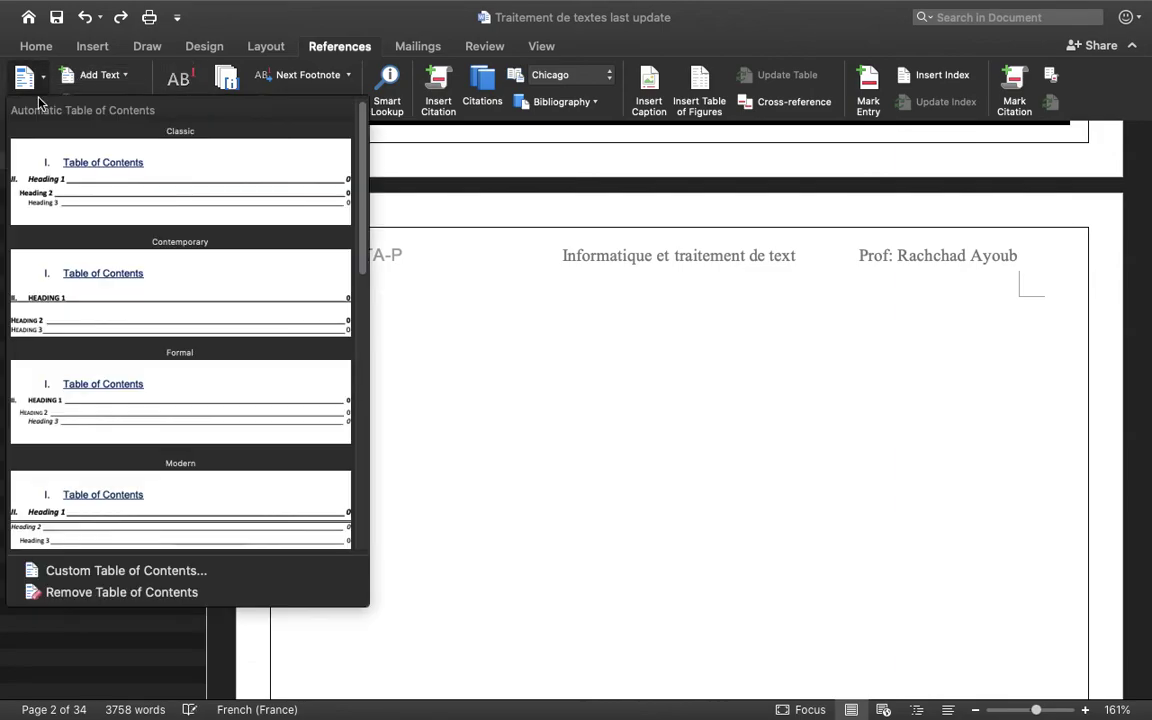
pyautogui.click(126, 570)
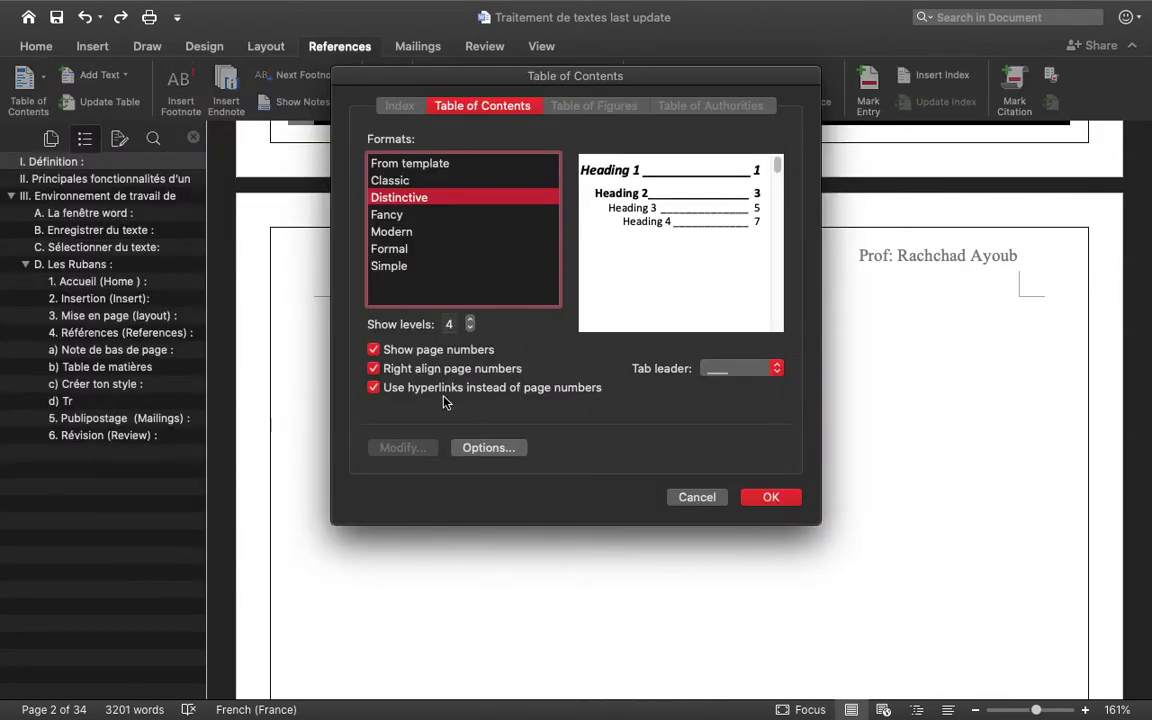
pyautogui.click(395, 236)
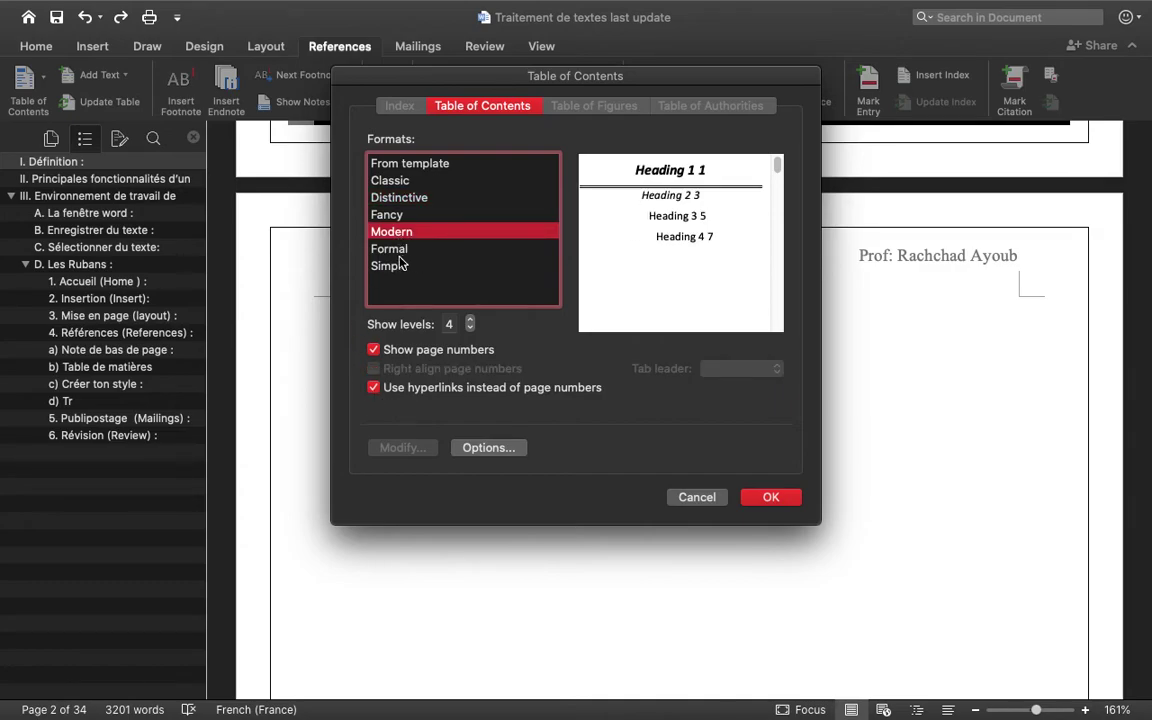
pyautogui.click(399, 264)
pyautogui.click(430, 248)
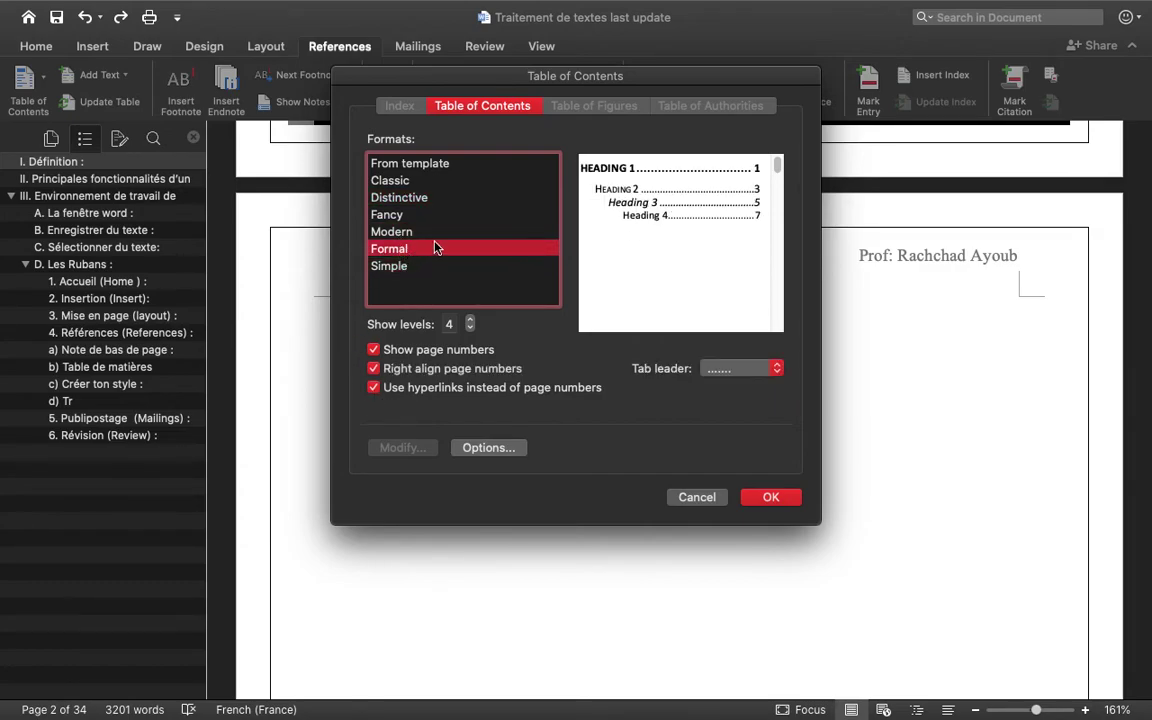
pyautogui.click(777, 495)
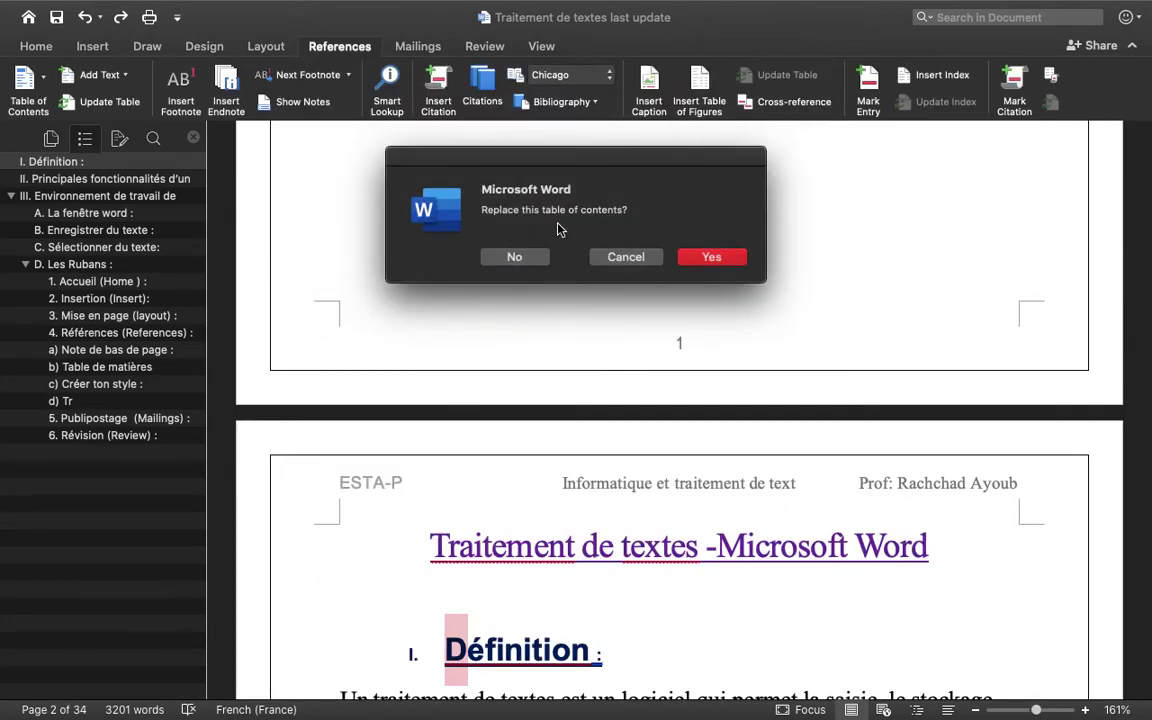
pyautogui.click(710, 257)
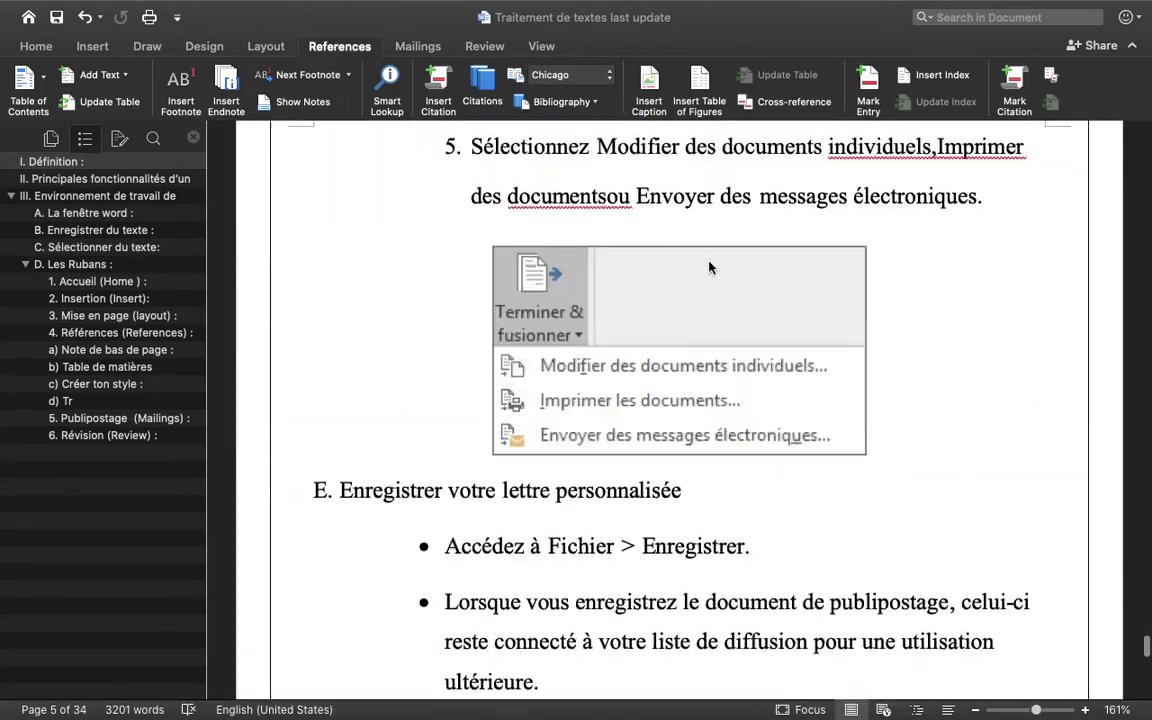
# - Show page thumbnails in the side panel
pyautogui.scroll(-10, 709, 262)
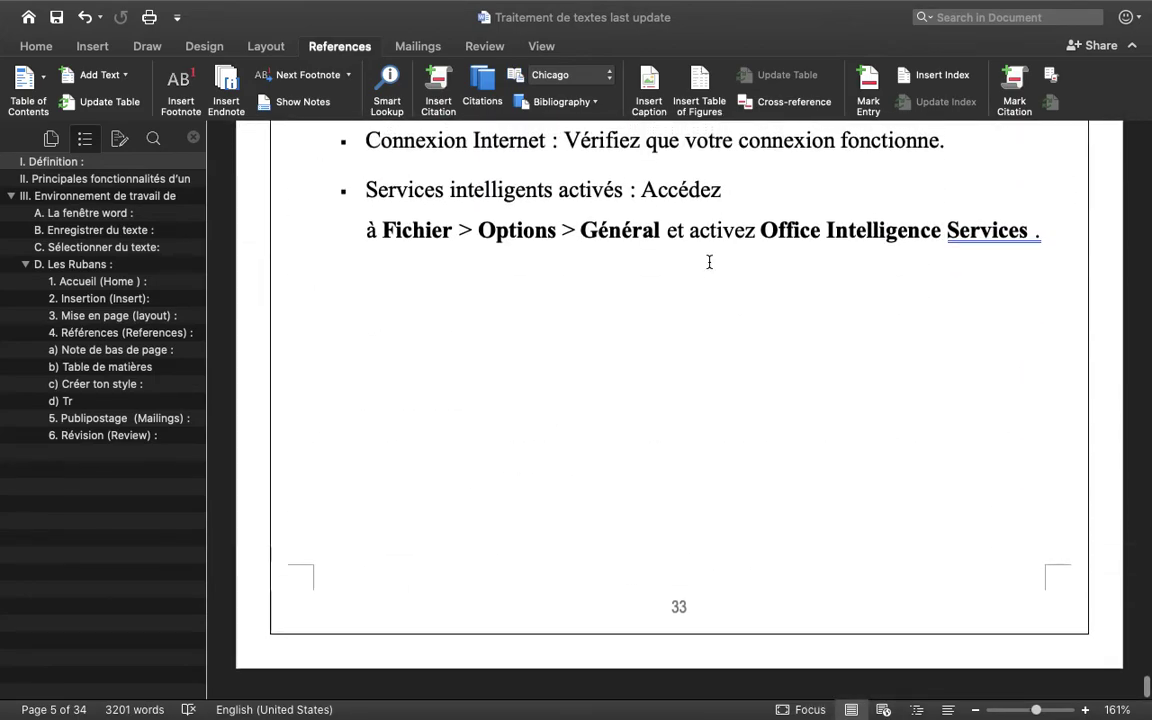
pyautogui.scroll(5, 700, 260)
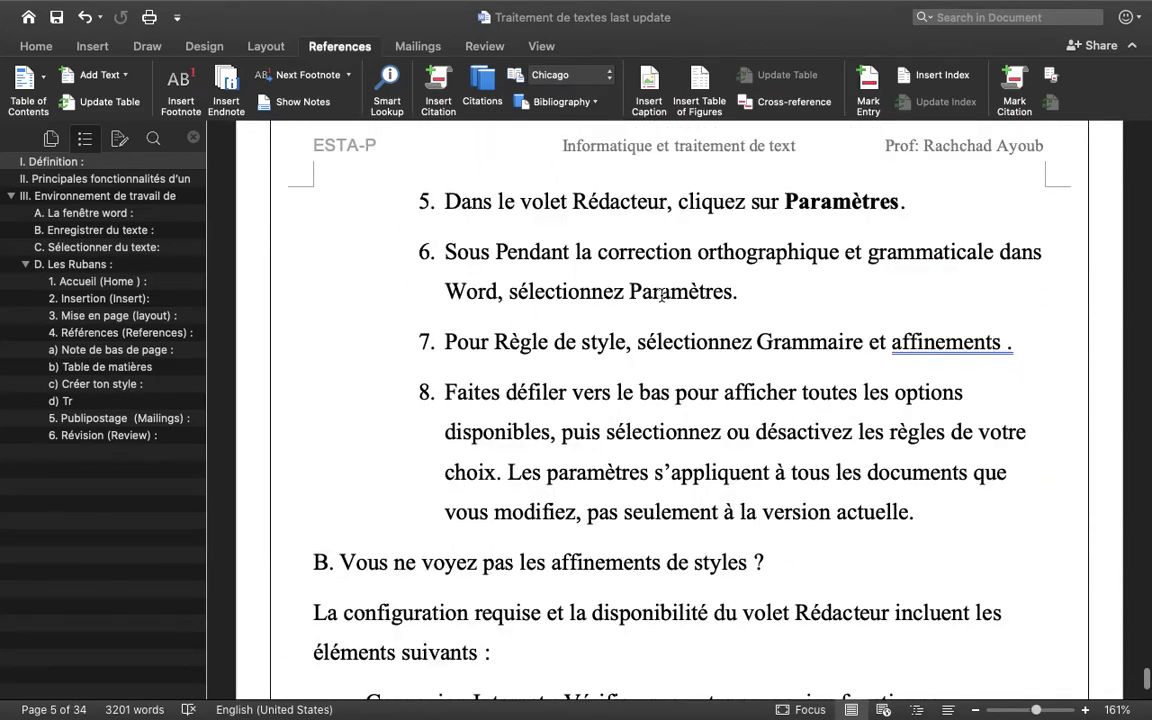
pyautogui.click(50, 140)
# - Return to the document's start, try a page break before the title, then undo it
pyautogui.scroll(5, 549, 314)
pyautogui.scroll(15, 549, 314)
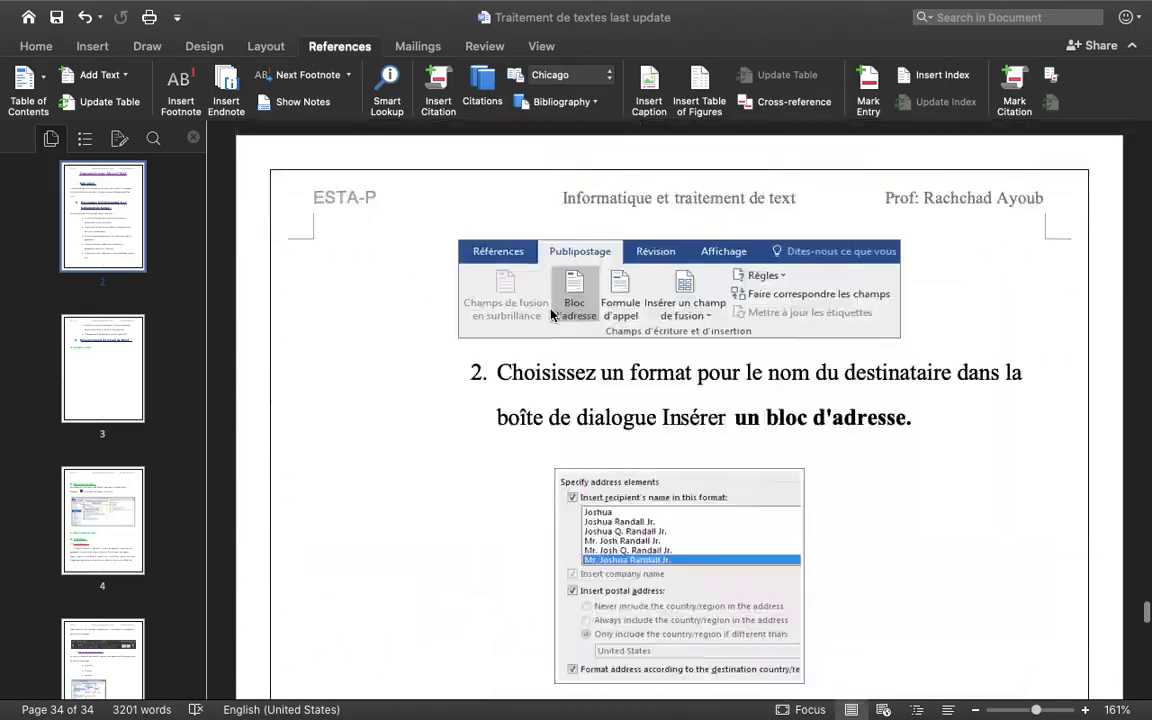
pyautogui.scroll(15, 549, 314)
pyautogui.scroll(10, 551, 310)
pyautogui.scroll(10, 551, 320)
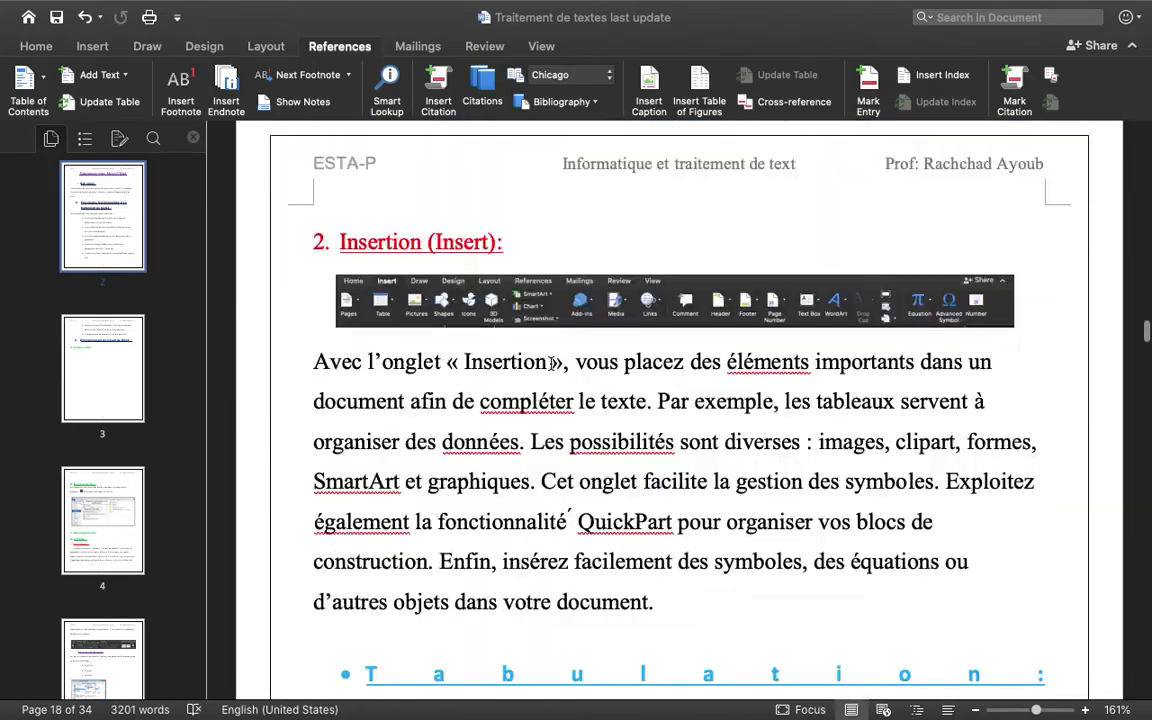
pyautogui.scroll(10, 552, 340)
pyautogui.scroll(10, 553, 379)
pyautogui.scroll(10, 553, 379)
pyautogui.scroll(10, 552, 379)
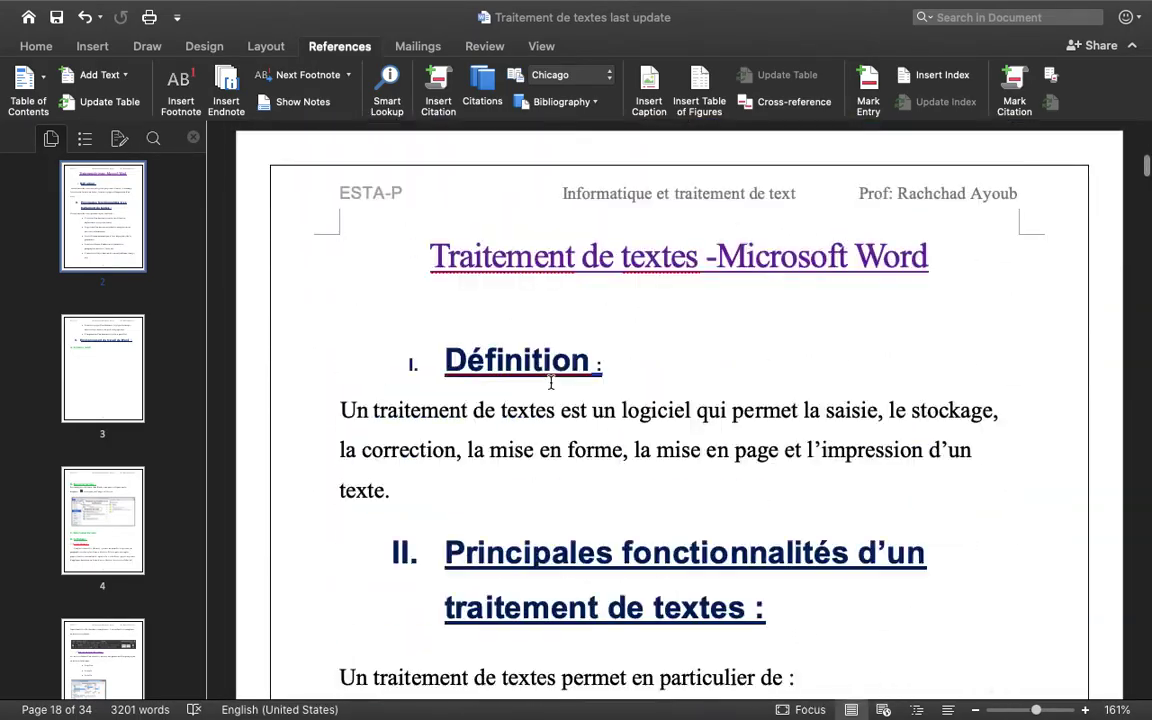
pyautogui.scroll(10, 552, 380)
pyautogui.scroll(5, 551, 381)
pyautogui.scroll(-3, 551, 381)
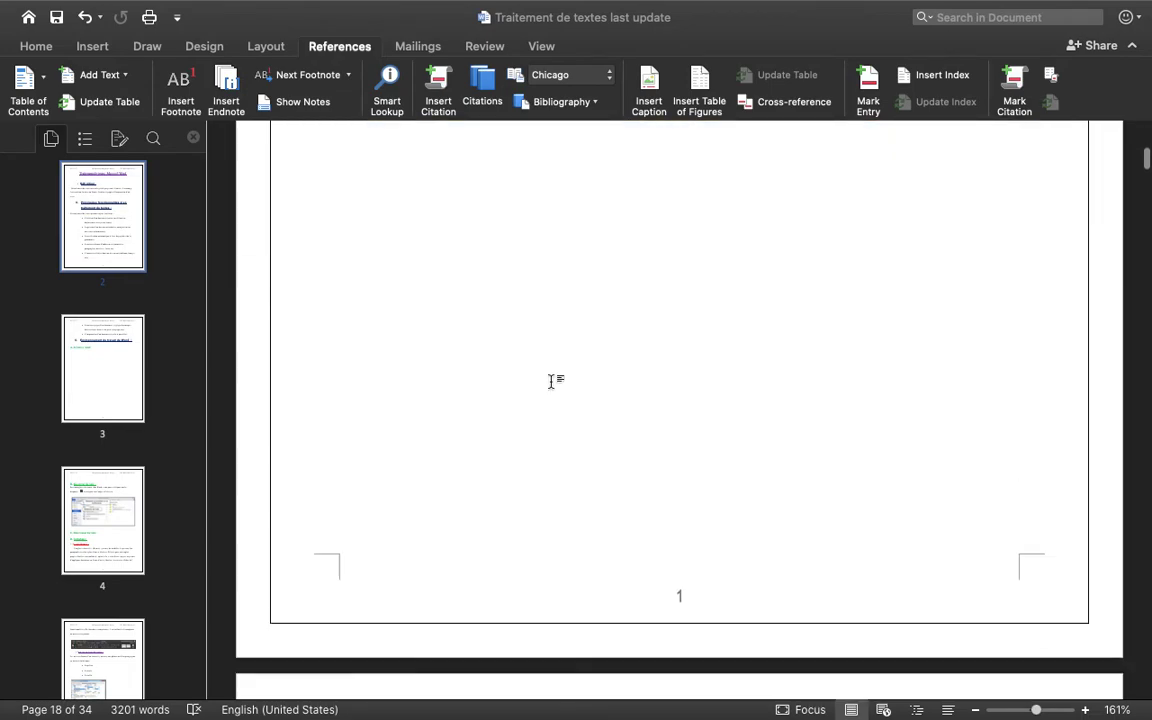
pyautogui.scroll(-5, 551, 381)
pyautogui.scroll(2, 551, 381)
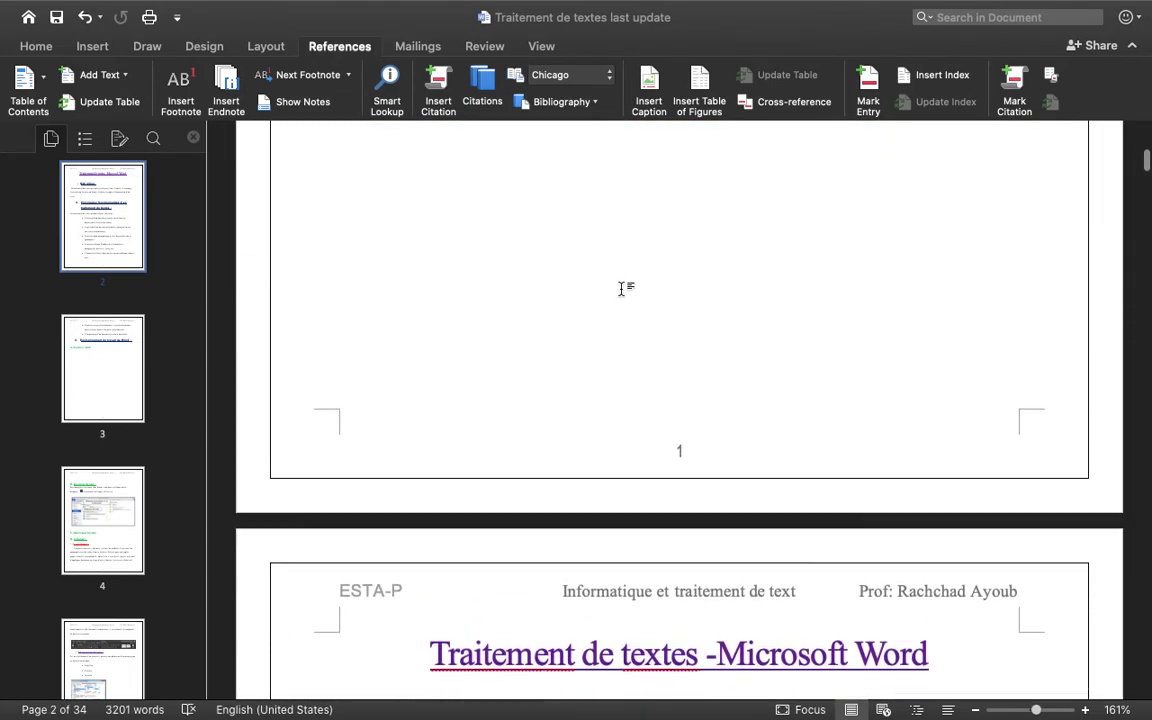
pyautogui.press('super+Return')
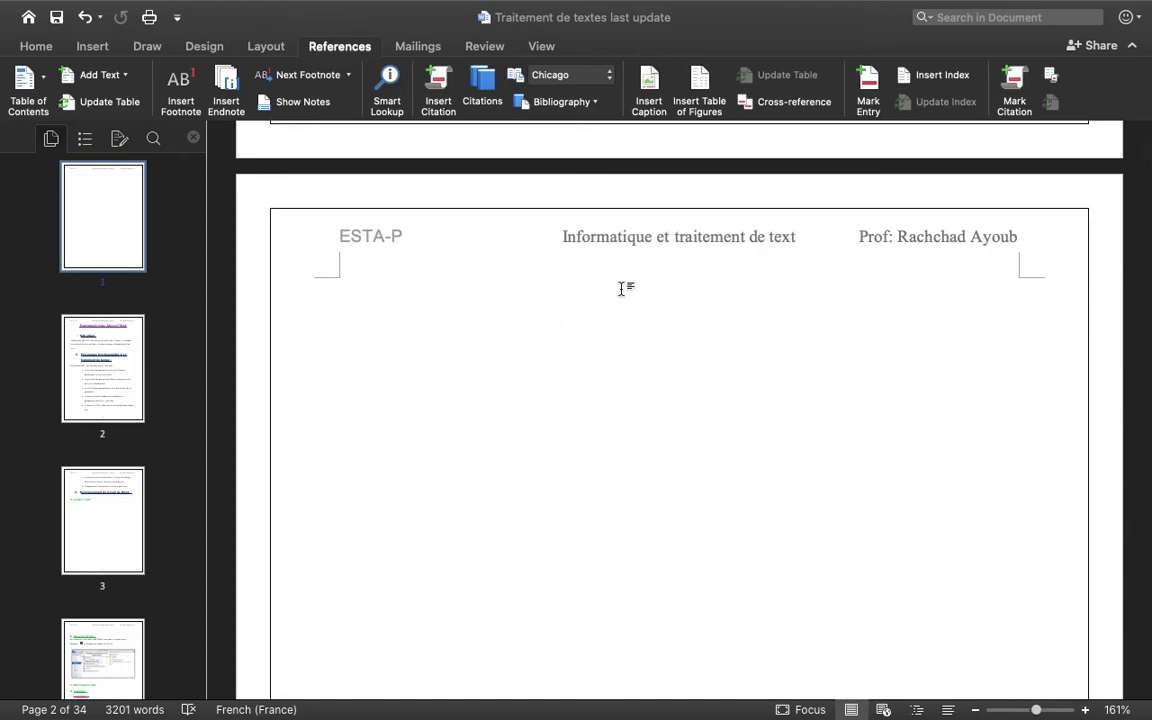
pyautogui.press('super+z')
# - Add a Blank Page from the Insert tab's Pages group at the top of the title page
pyautogui.scroll(3, 620, 292)
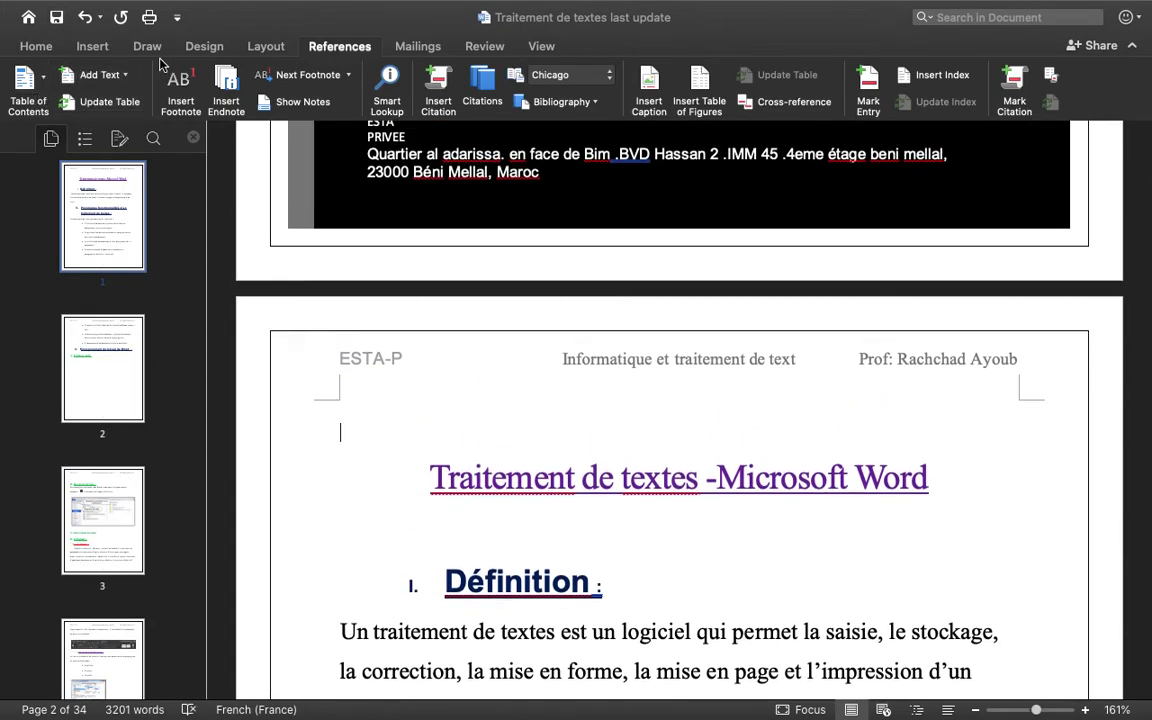
pyautogui.click(93, 50)
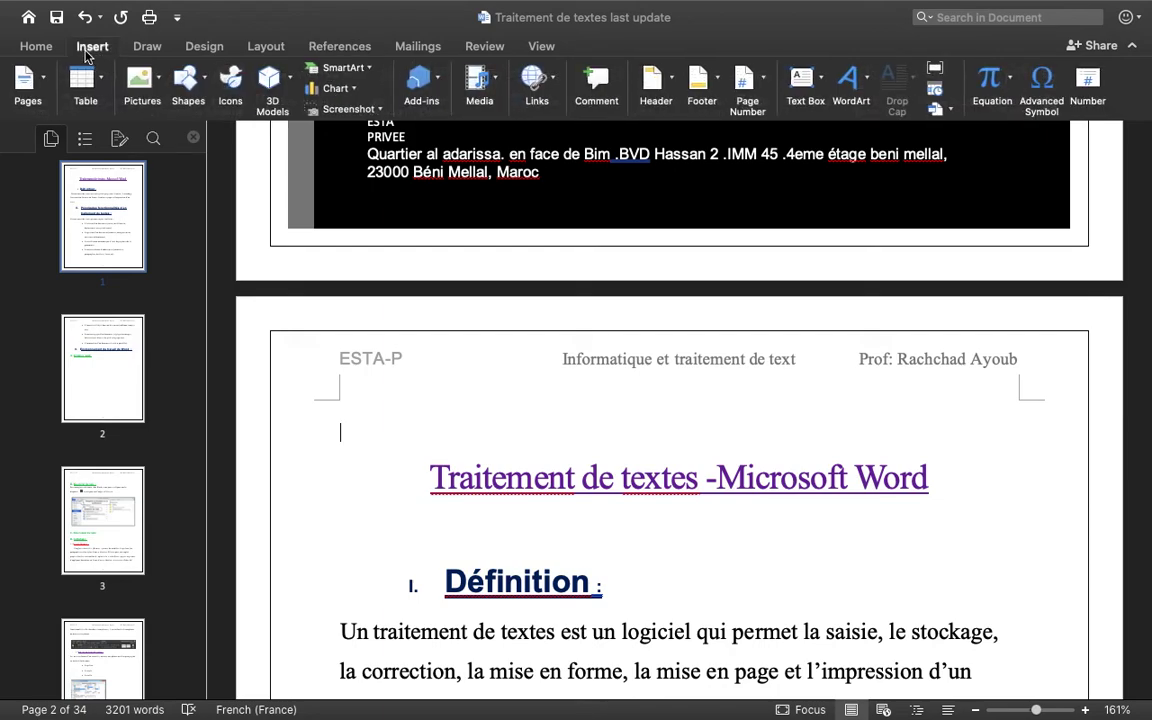
pyautogui.click(26, 82)
pyautogui.click(80, 148)
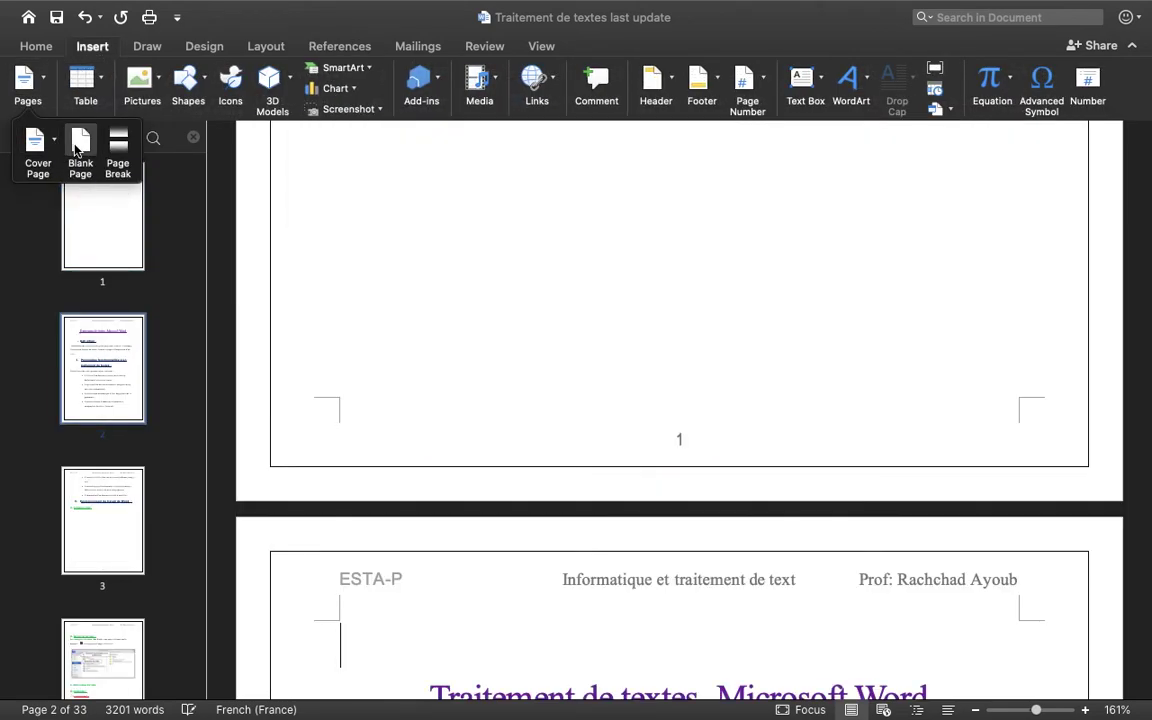
pyautogui.scroll(2, 511, 272)
pyautogui.scroll(3, 509, 275)
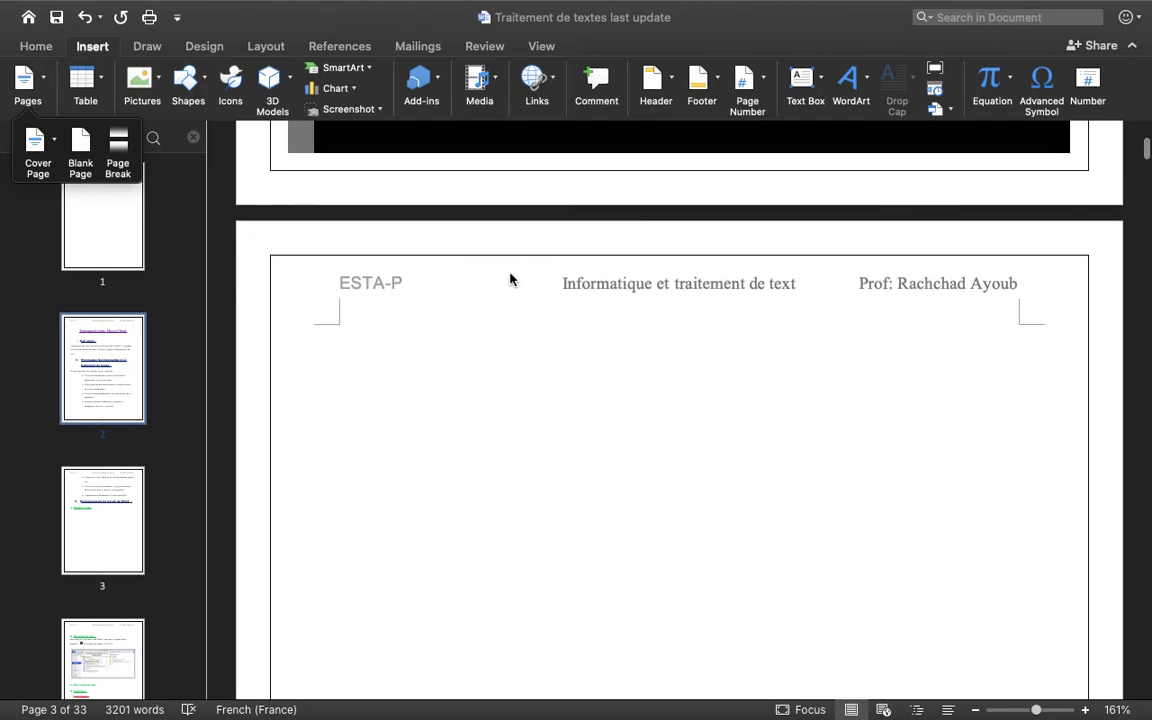
# - Place the cursor on the new blank page and bring up the References tools
pyautogui.click(362, 362)
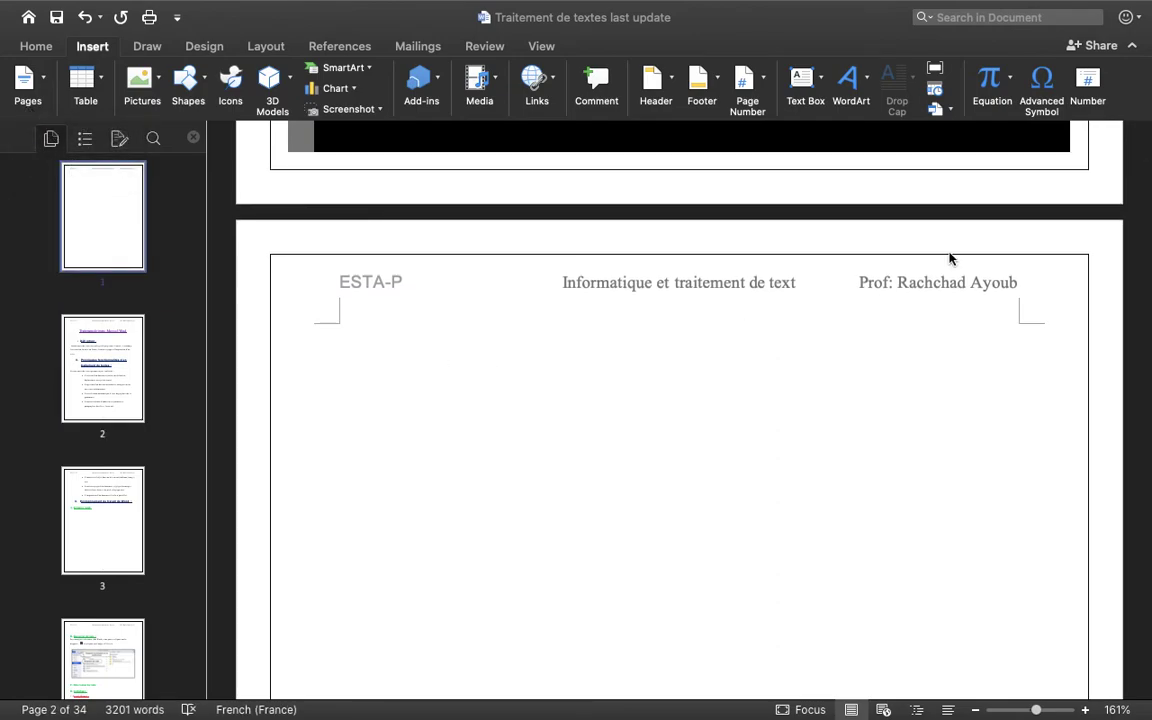
pyautogui.click(45, 47)
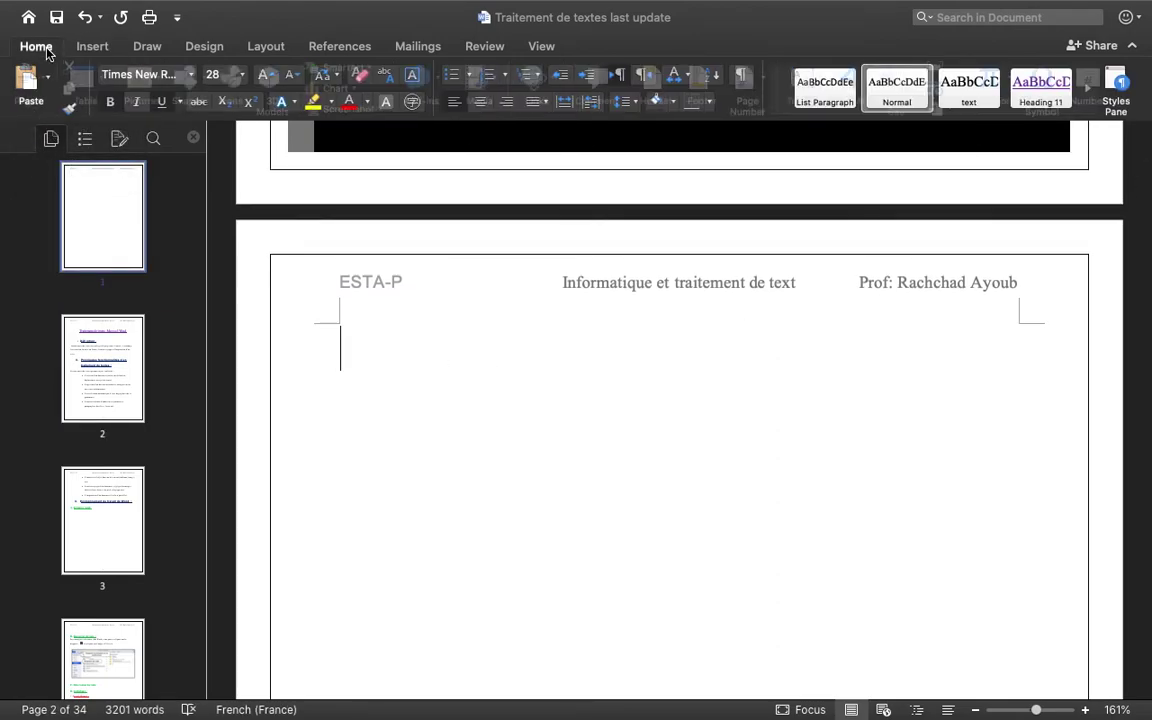
pyautogui.click(42, 46)
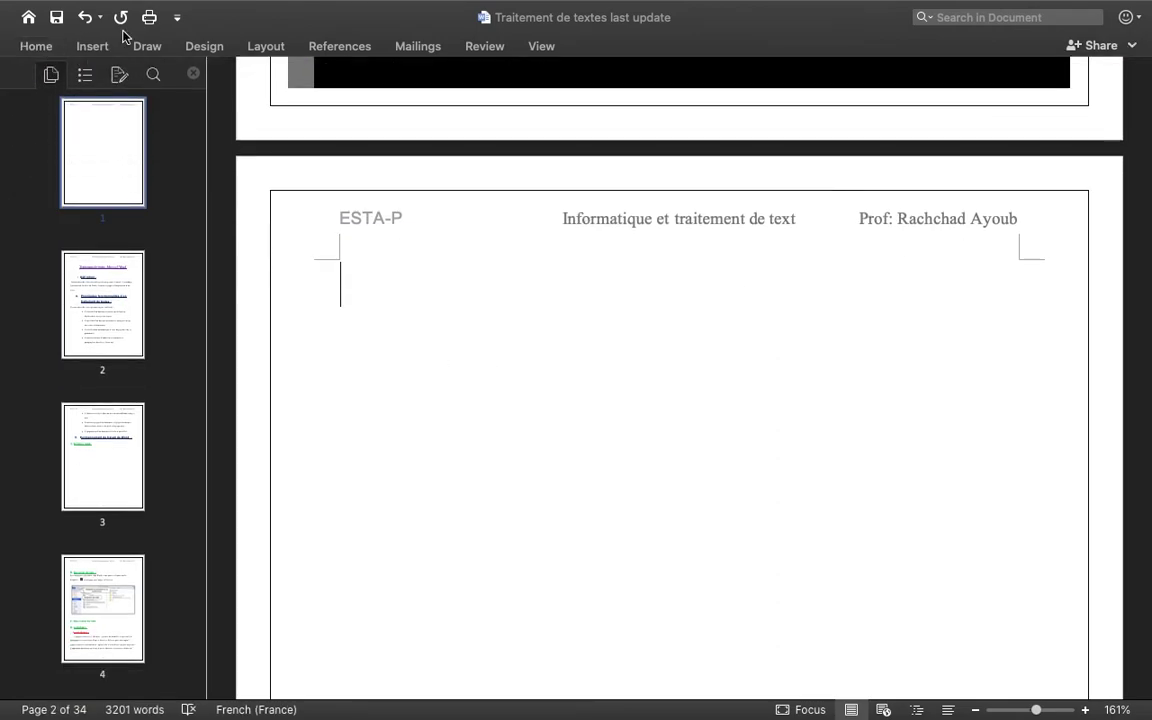
pyautogui.click(22, 47)
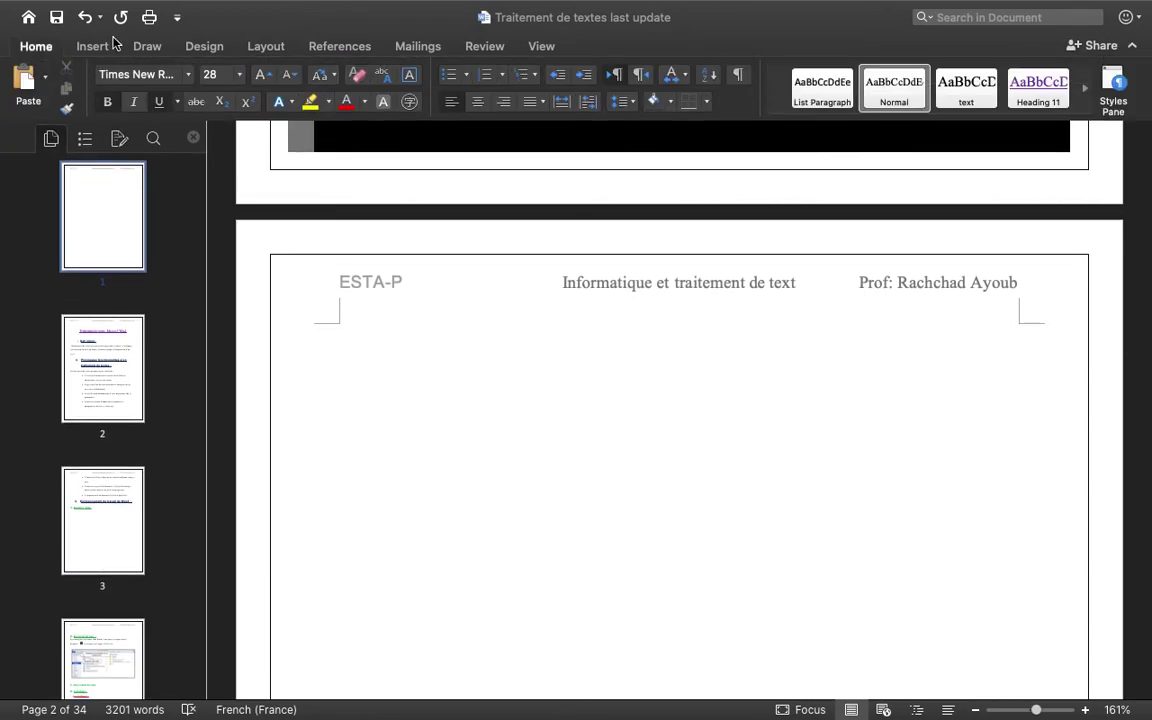
pyautogui.click(340, 47)
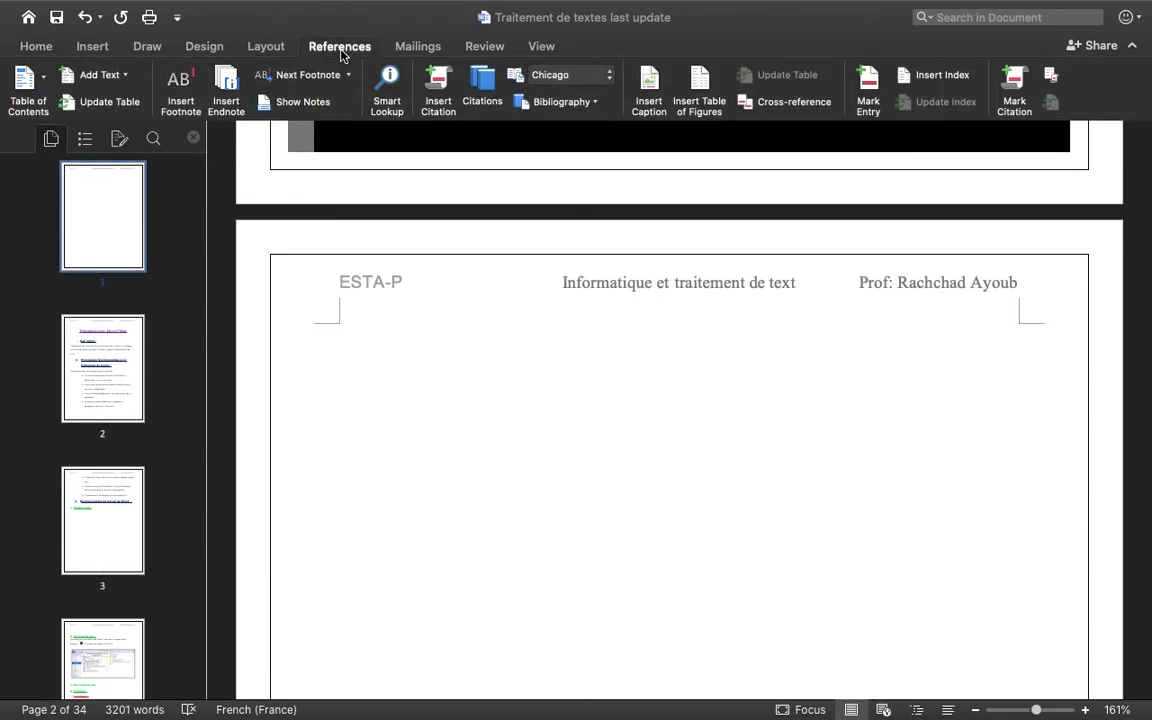
# - Insert a new Formal-format table of contents on page 2, keeping the old one instead of replacing it
pyautogui.click(40, 86)
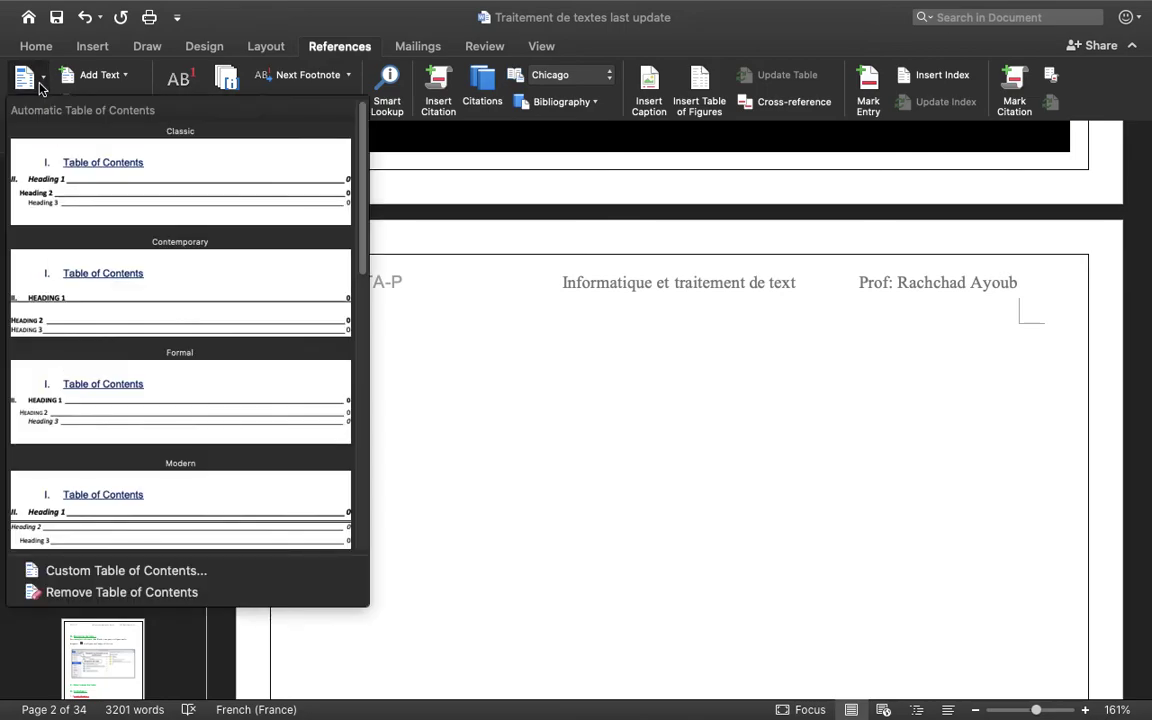
pyautogui.click(110, 571)
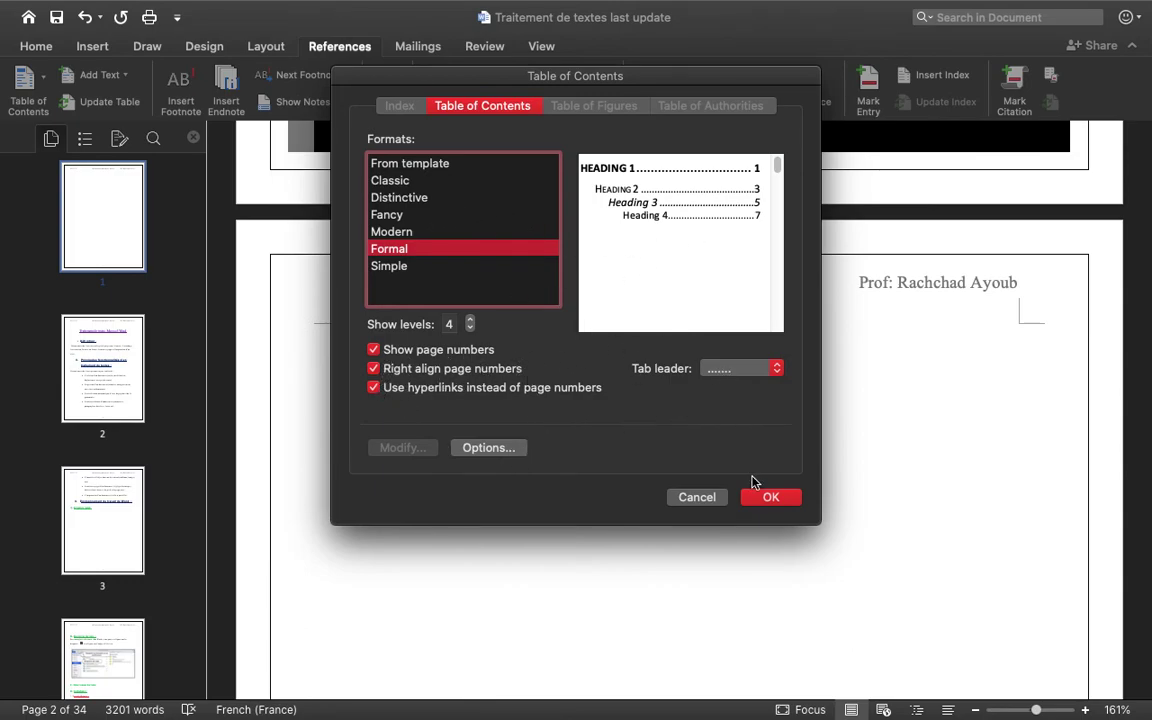
pyautogui.click(772, 499)
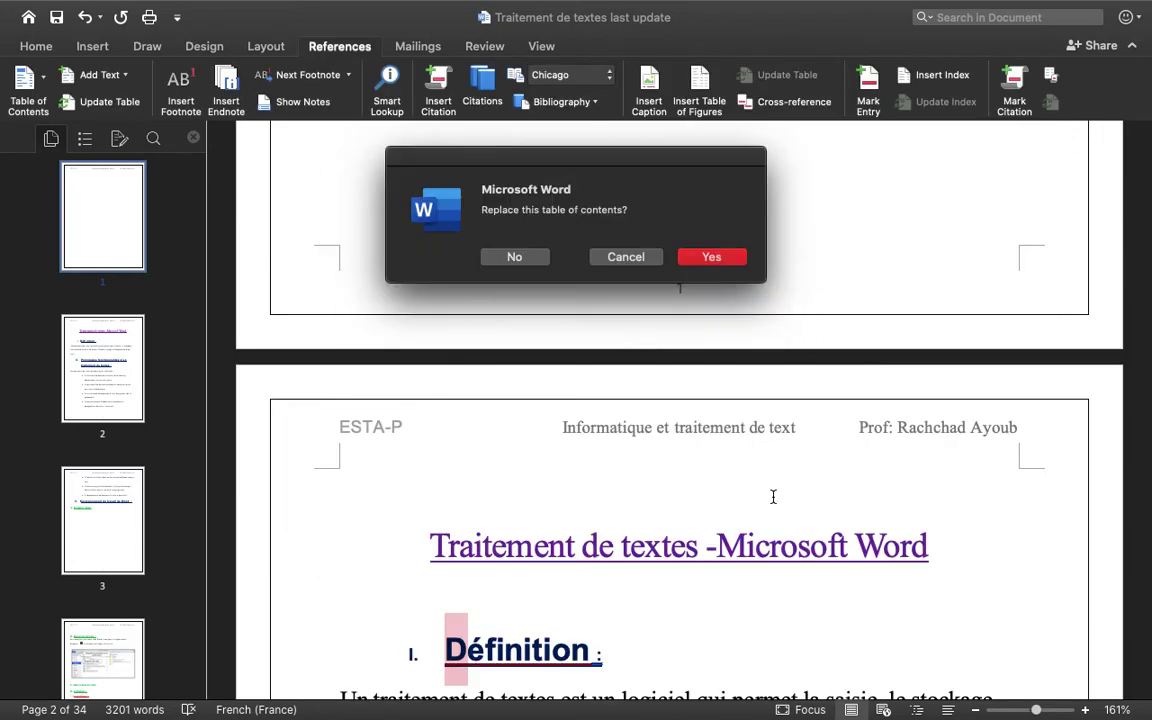
pyautogui.click(514, 257)
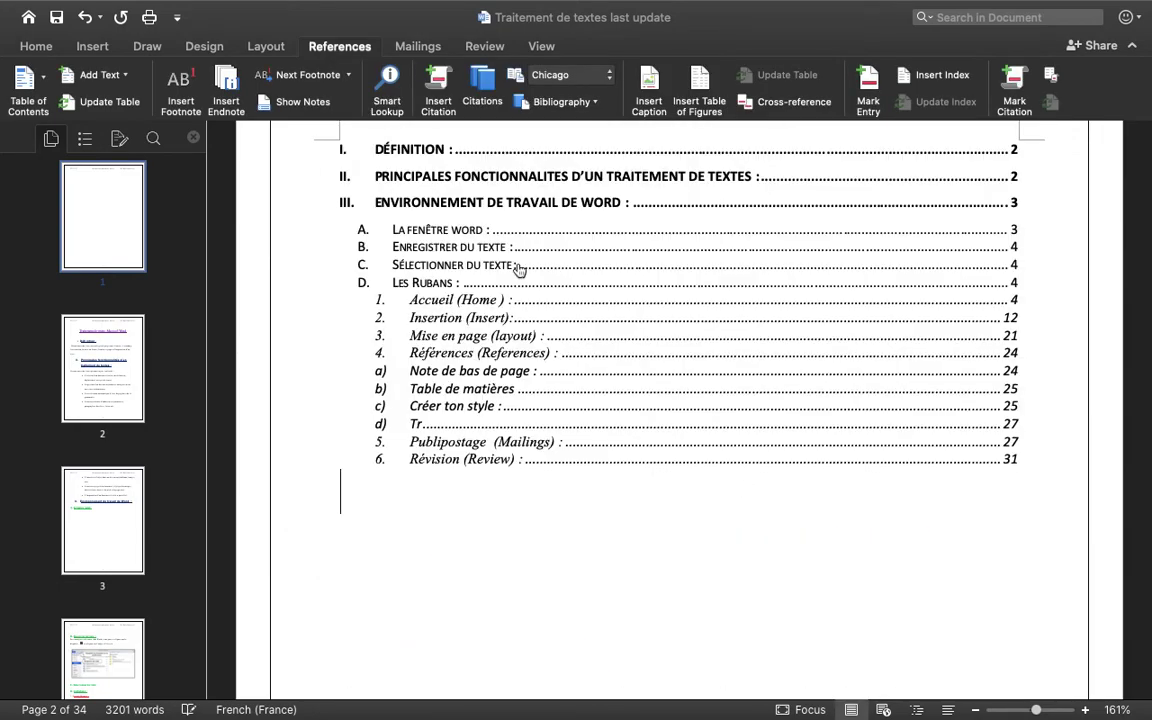
pyautogui.scroll(2, 600, 400)
pyautogui.scroll(3, 636, 446)
pyautogui.scroll(-3, 636, 446)
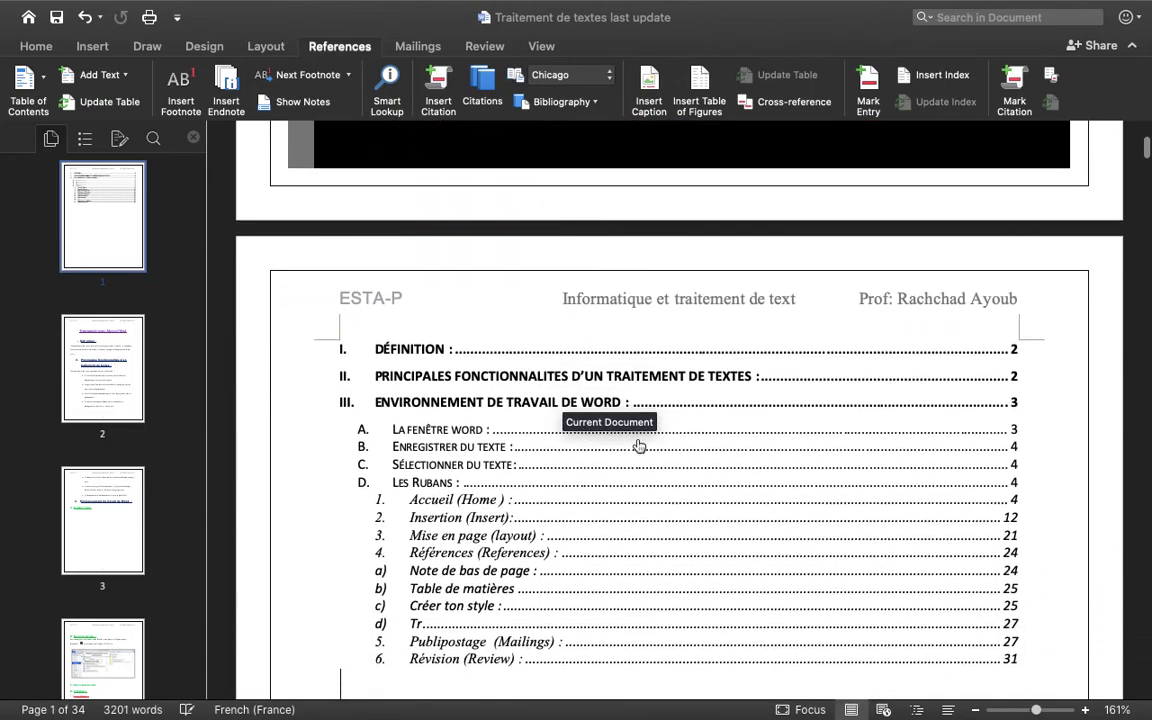
pyautogui.scroll(-1, 636, 446)
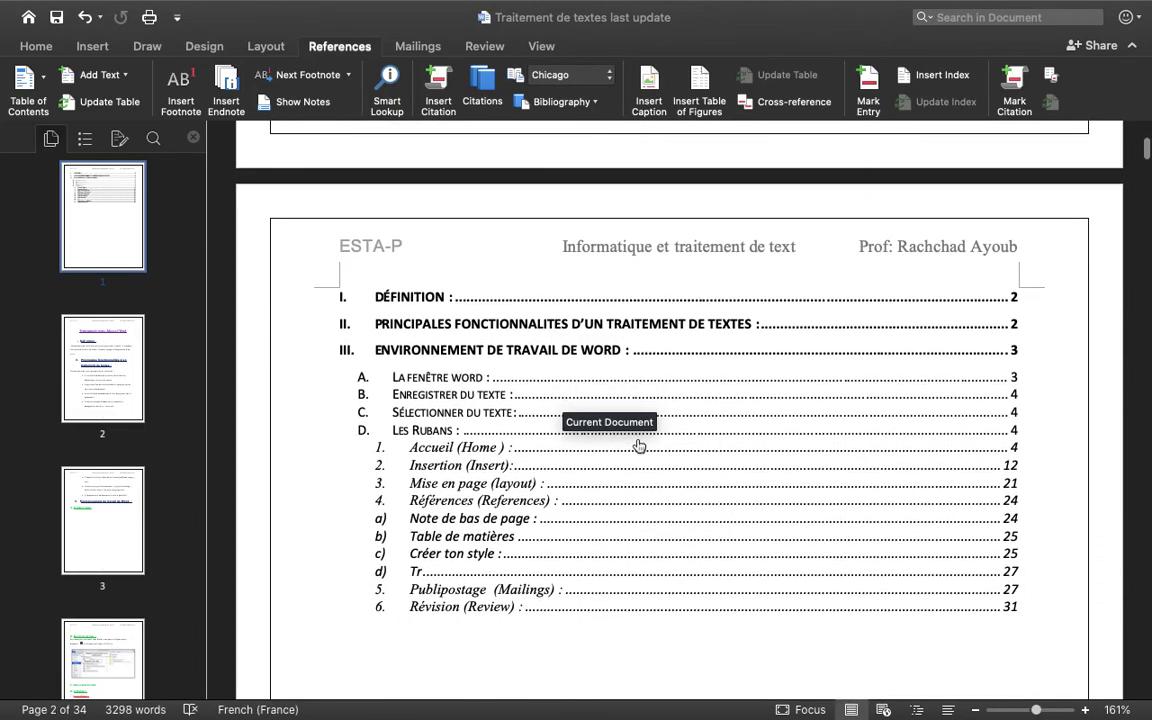
pyautogui.scroll(-2, 638, 446)
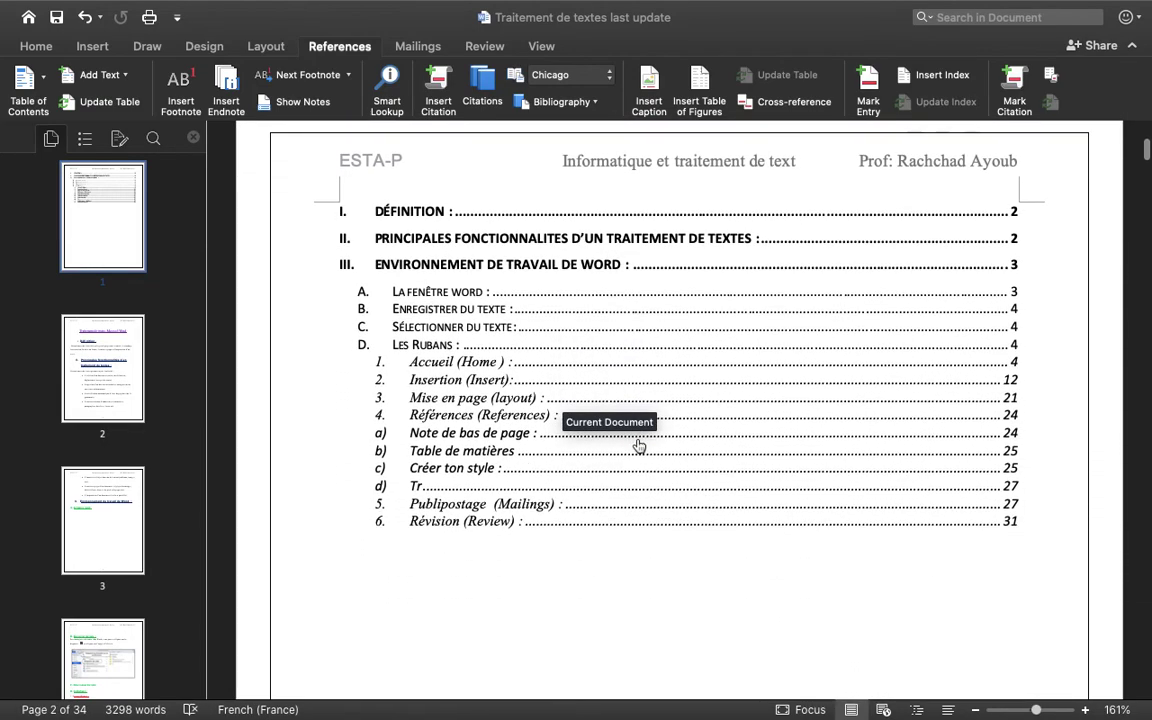
pyautogui.scroll(-1, 638, 446)
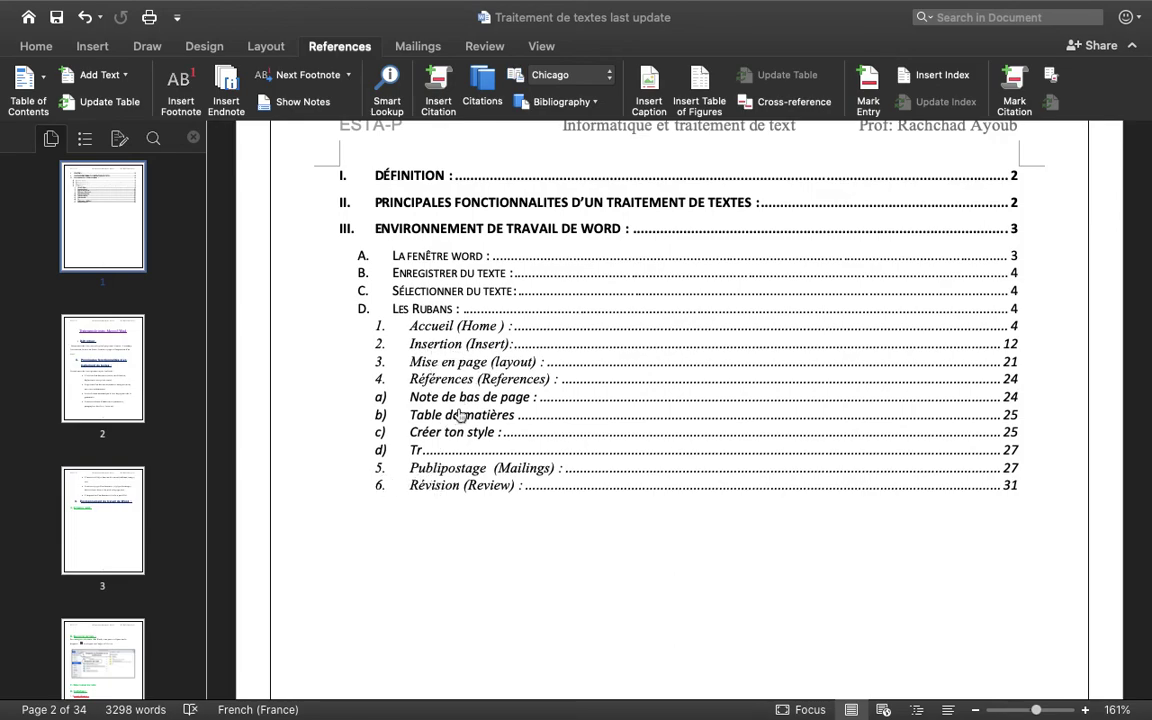
# - Test a contents link to the References section, then return to the contents page
pyautogui.click(481, 385)
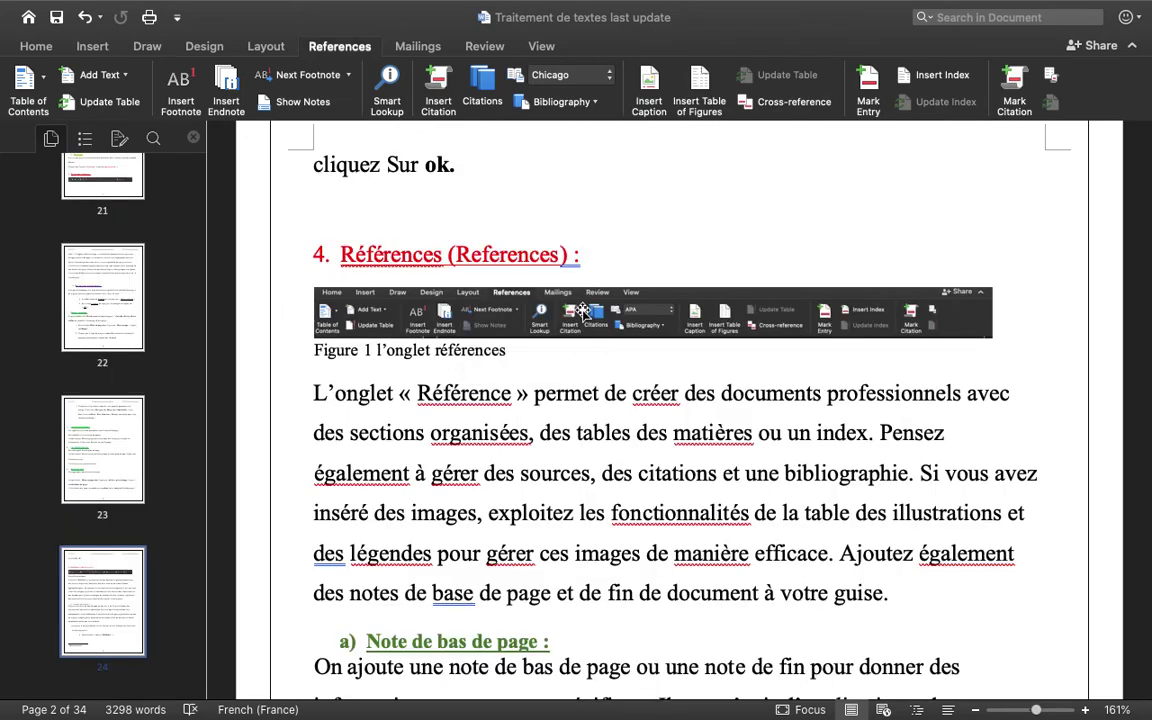
pyautogui.scroll(-3, 581, 311)
pyautogui.scroll(5, 165, 415)
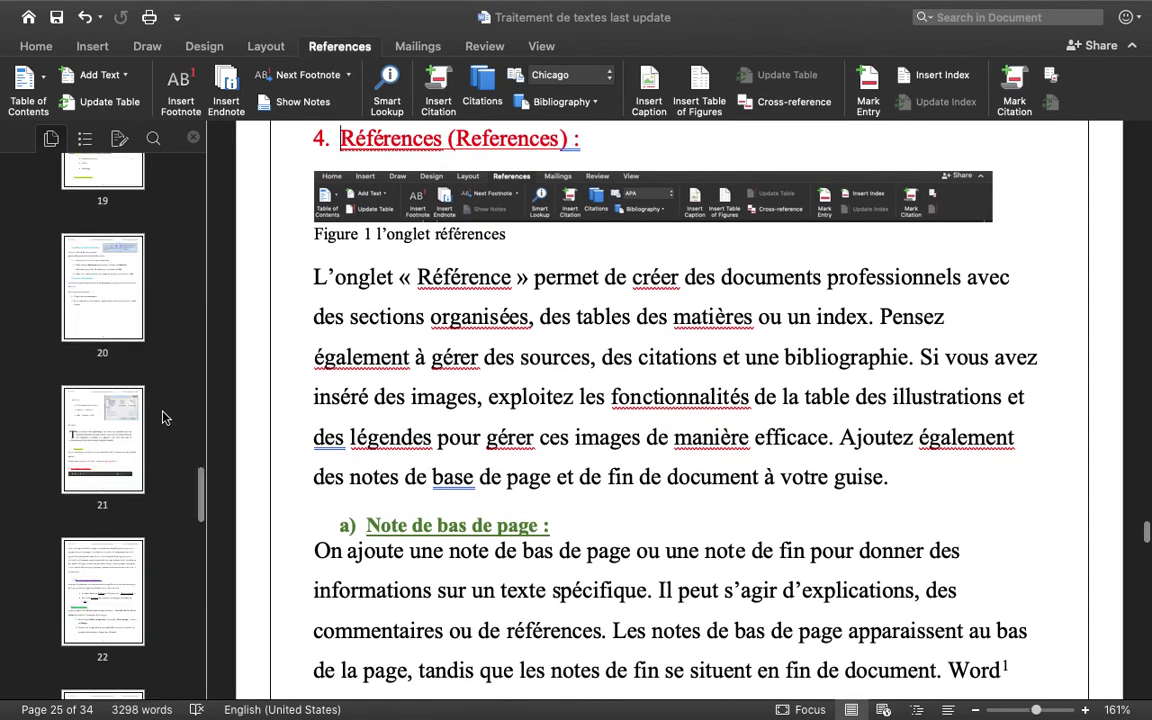
pyautogui.scroll(10, 165, 413)
pyautogui.click(112, 392)
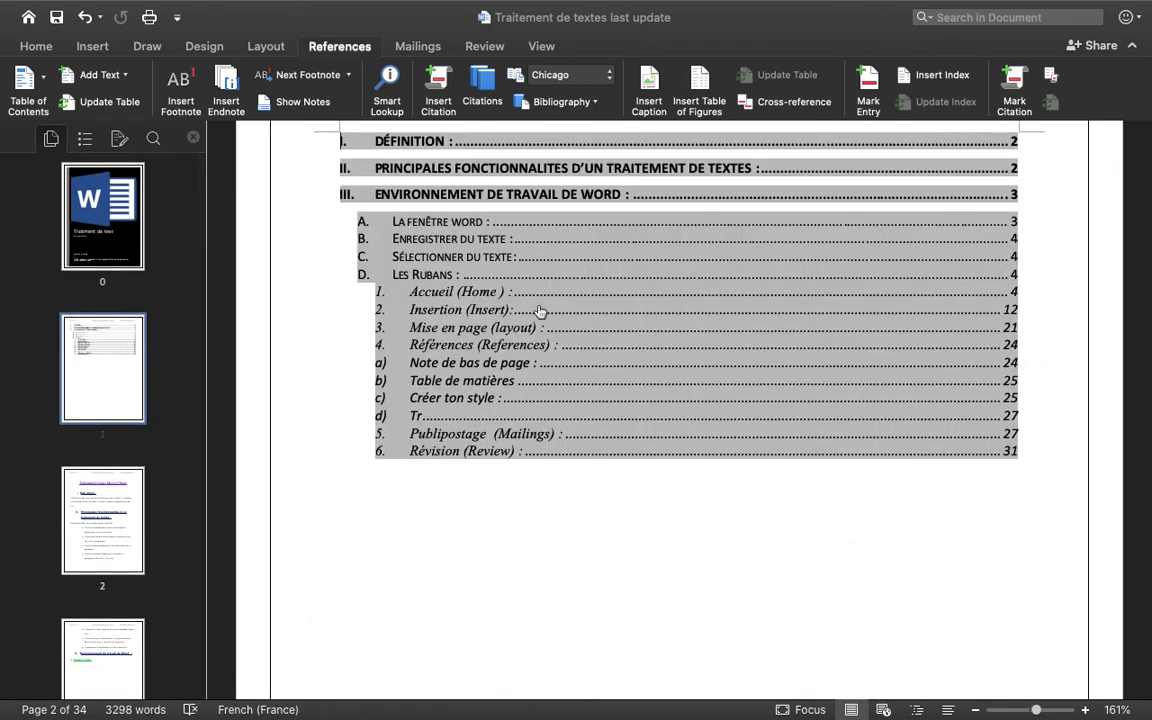
pyautogui.scroll(5, 730, 317)
pyautogui.scroll(6, 800, 340)
pyautogui.scroll(-4, 600, 420)
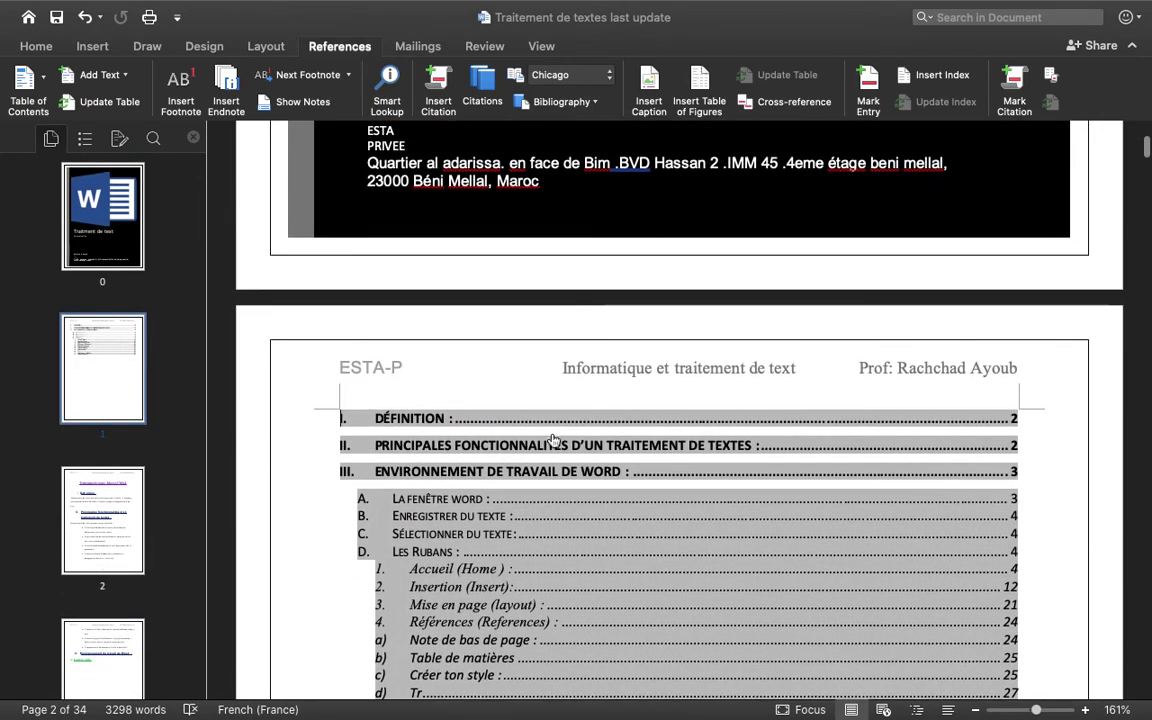
# - Insert empty lines at the start of the contents and place the cursor on the top line
pyautogui.click(346, 400)
pyautogui.press('Return')
pyautogui.press('Return')
pyautogui.press('Return')
pyautogui.press('Return')
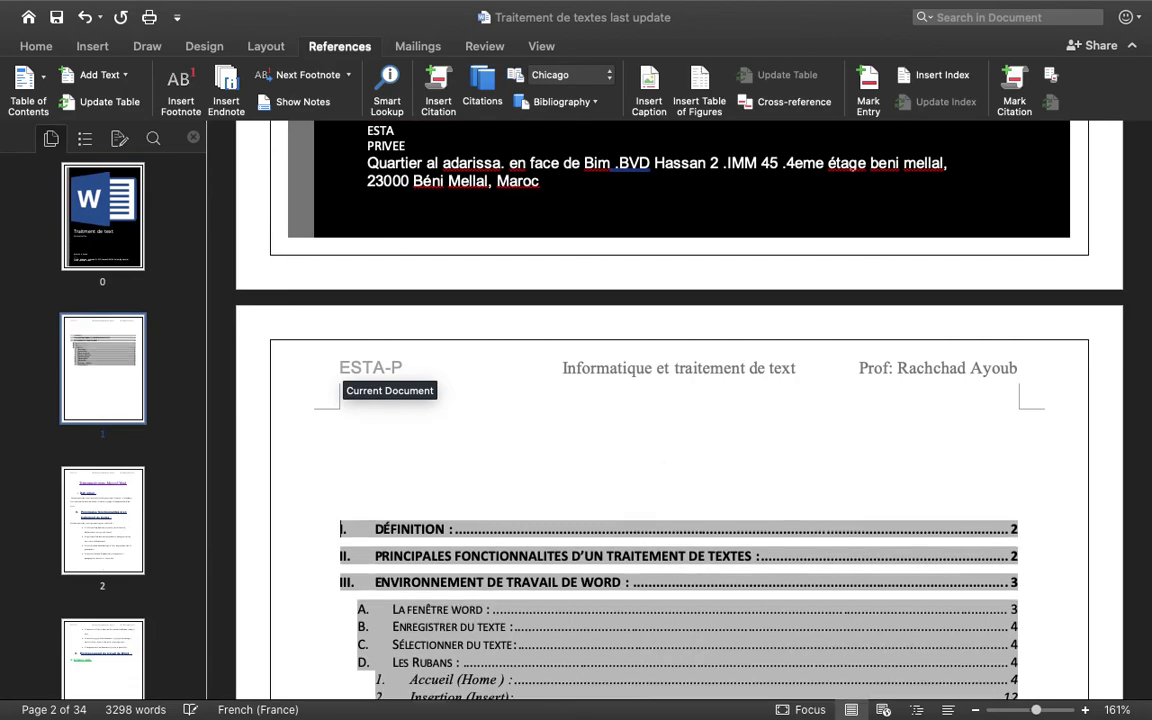
pyautogui.click(497, 423)
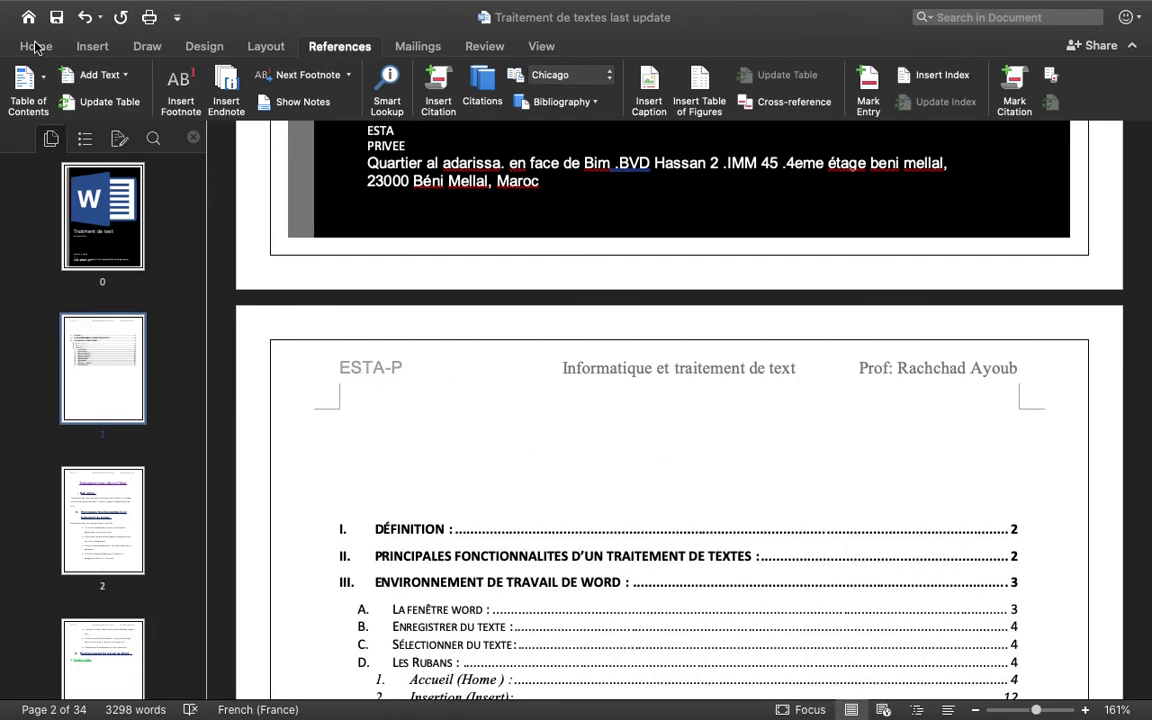
# - Apply the purple title style to the empty line and type 'index' above the contents
pyautogui.click(35, 47)
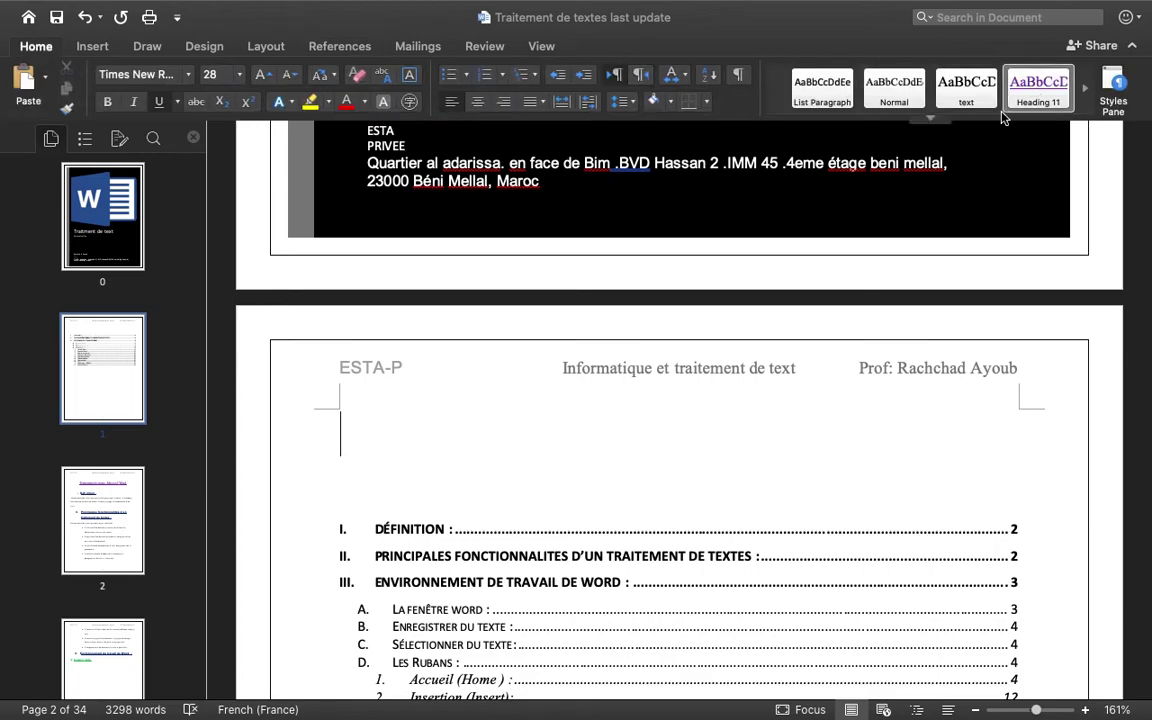
pyautogui.click(930, 118)
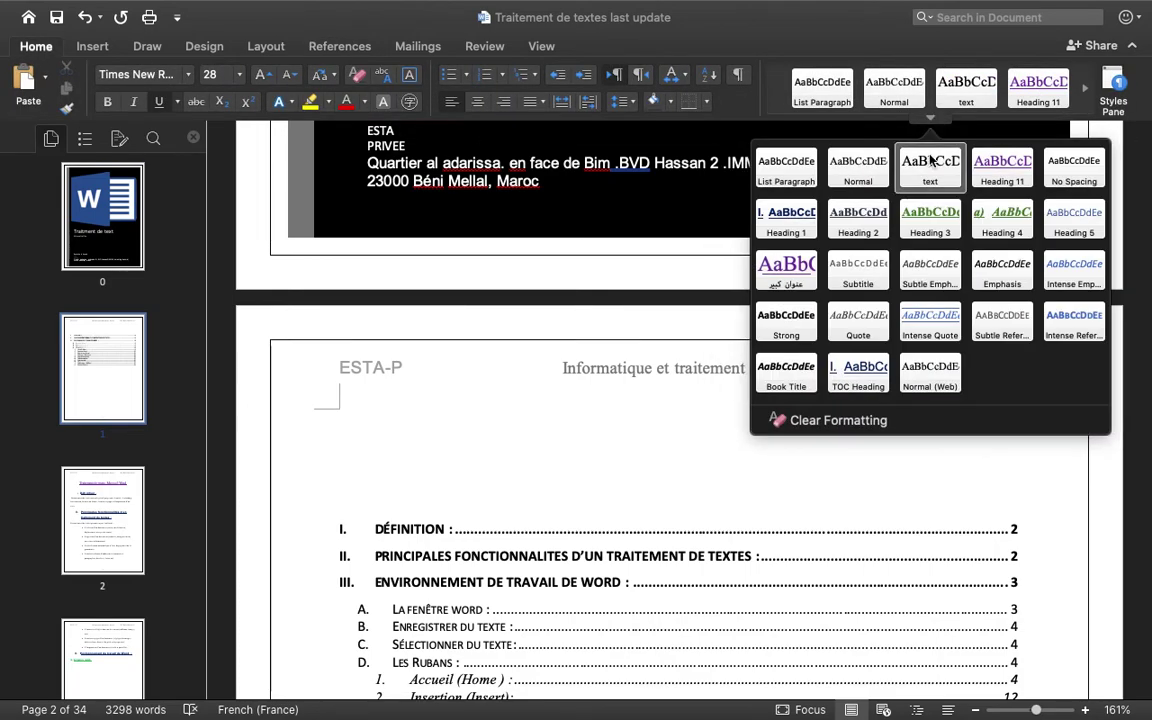
pyautogui.click(789, 272)
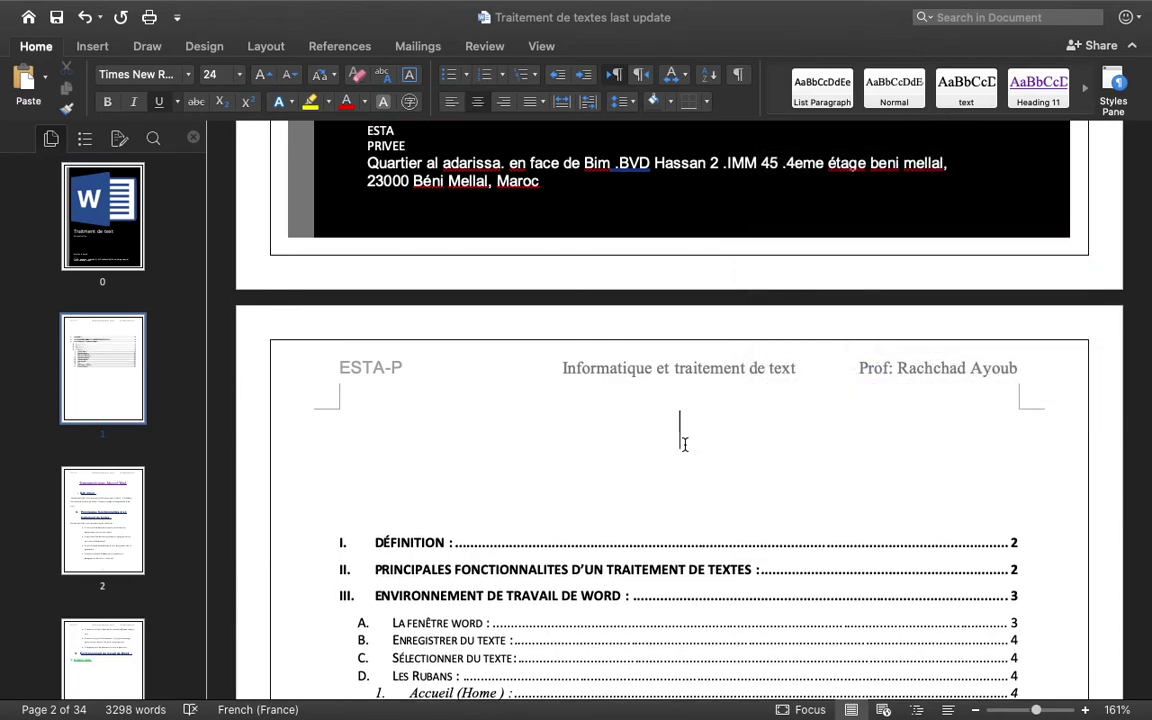
pyautogui.write('index')
pyautogui.scroll(-5, 789, 441)
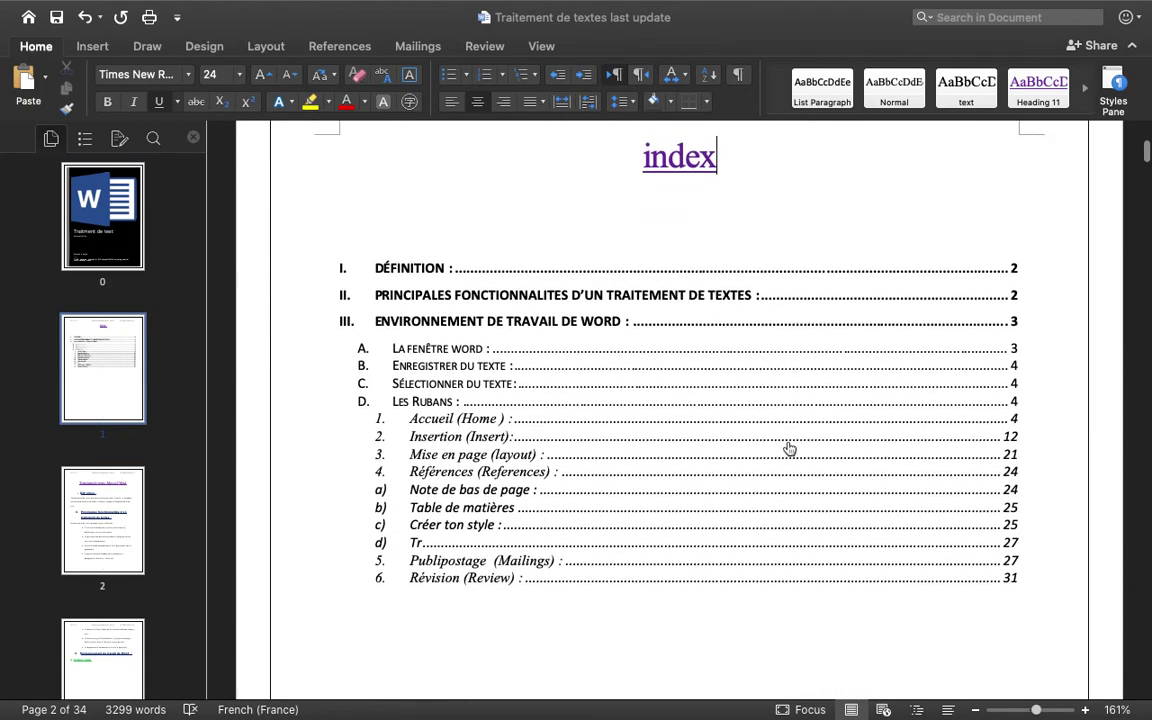
pyautogui.scroll(-4, 789, 450)
pyautogui.scroll(5, 787, 442)
pyautogui.scroll(-2, 789, 450)
pyautogui.scroll(-4, 789, 449)
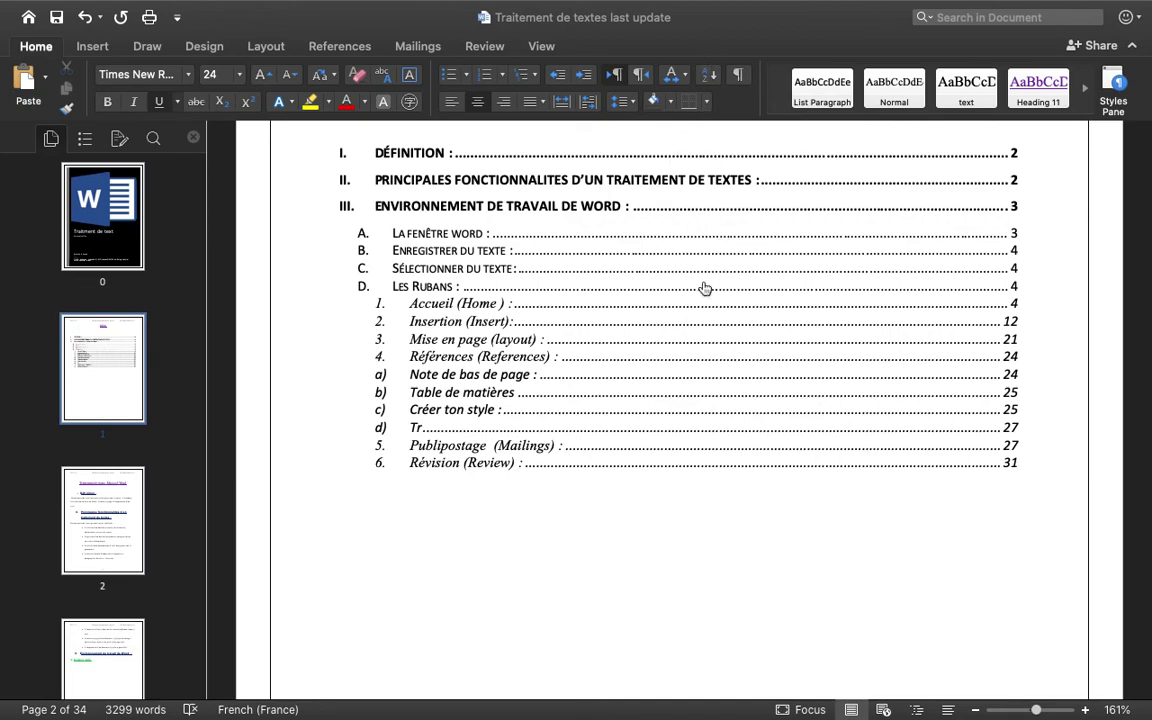
# - Switch between the References and Mailings tabs, ending on Mailings
pyautogui.click(346, 50)
pyautogui.click(412, 48)
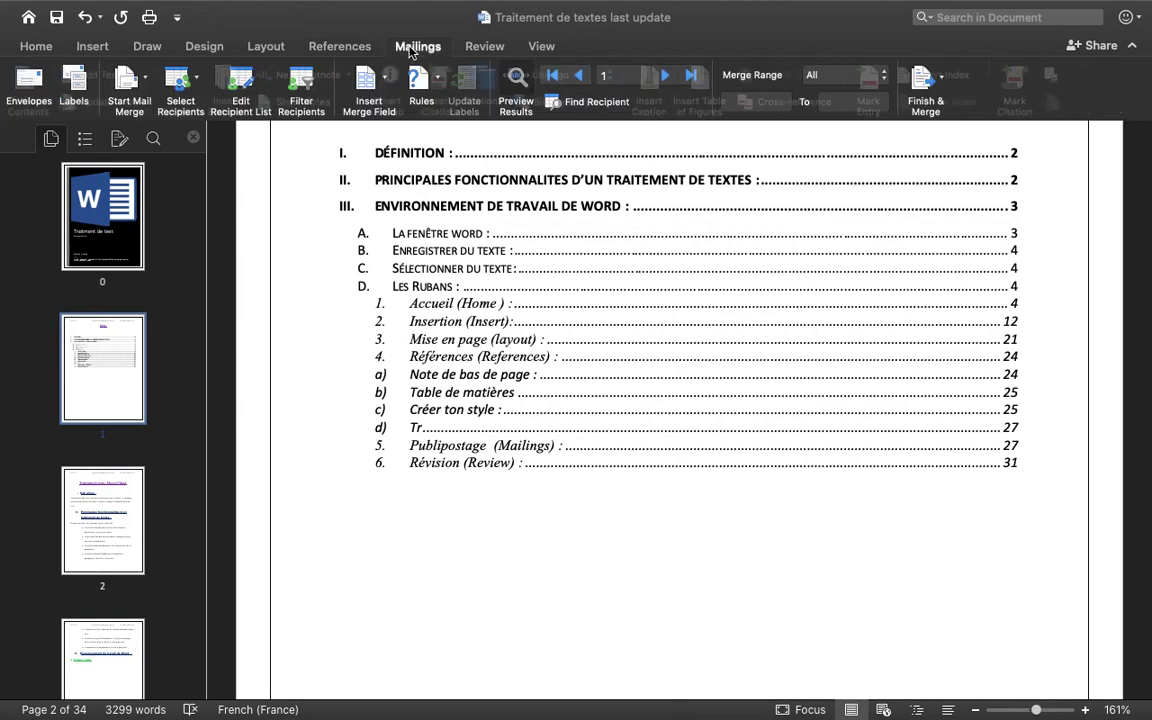
pyautogui.click(339, 48)
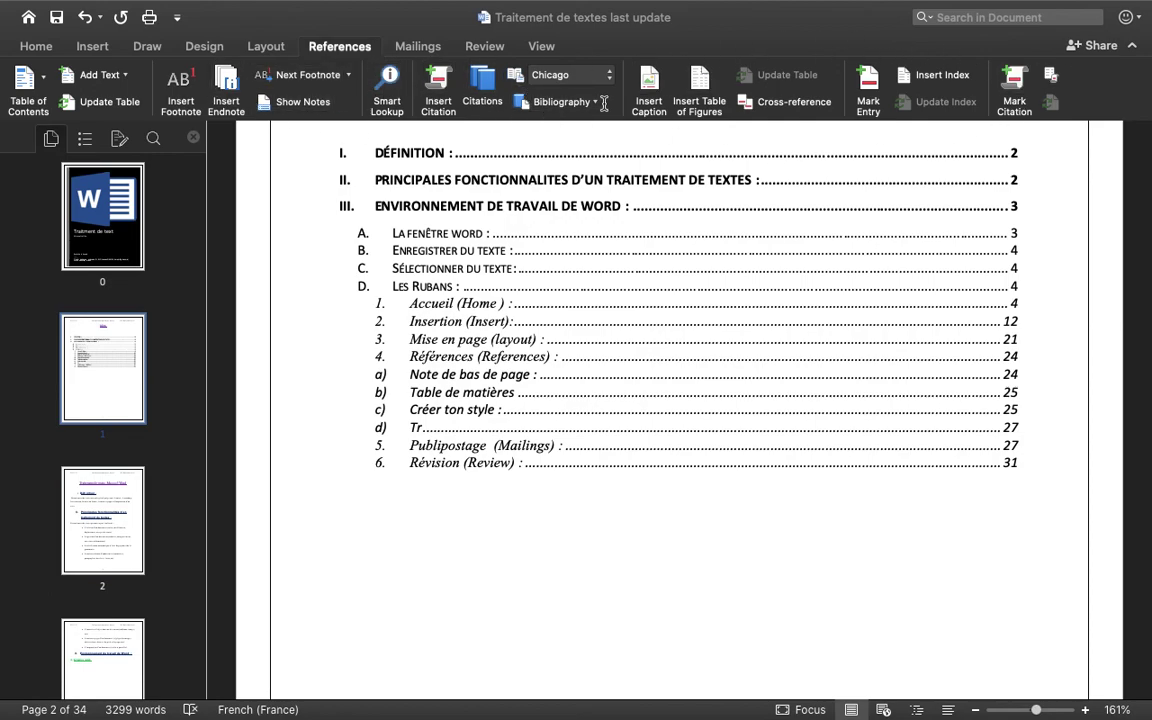
pyautogui.click(413, 45)
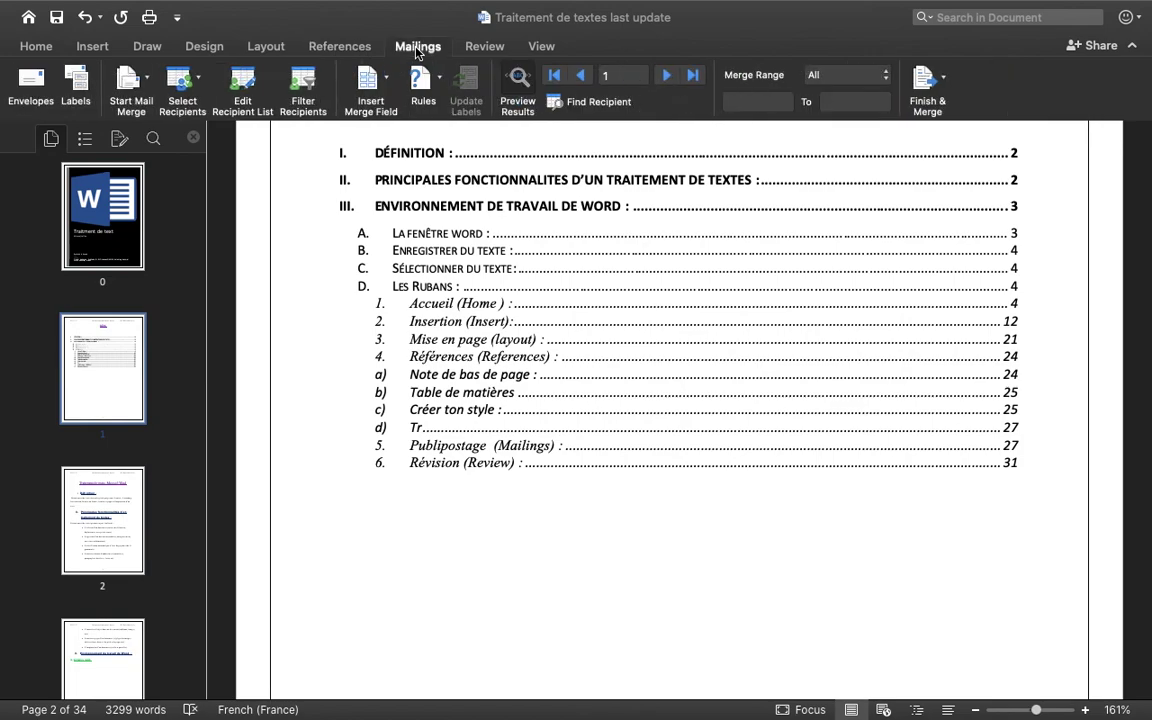